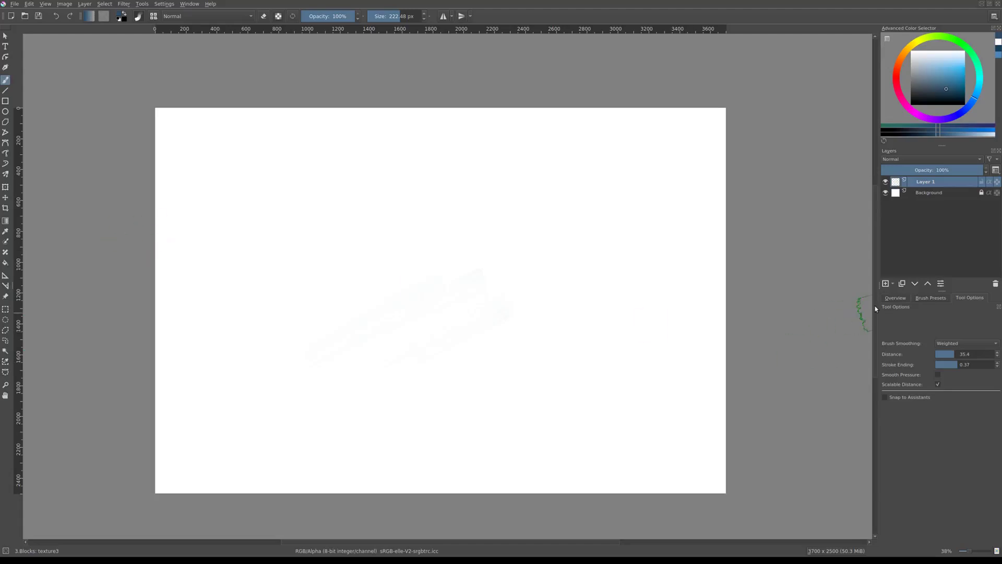
Fill the whole canvas with dark grey using the Fill tool.
drag(522, 287, 495, 267)
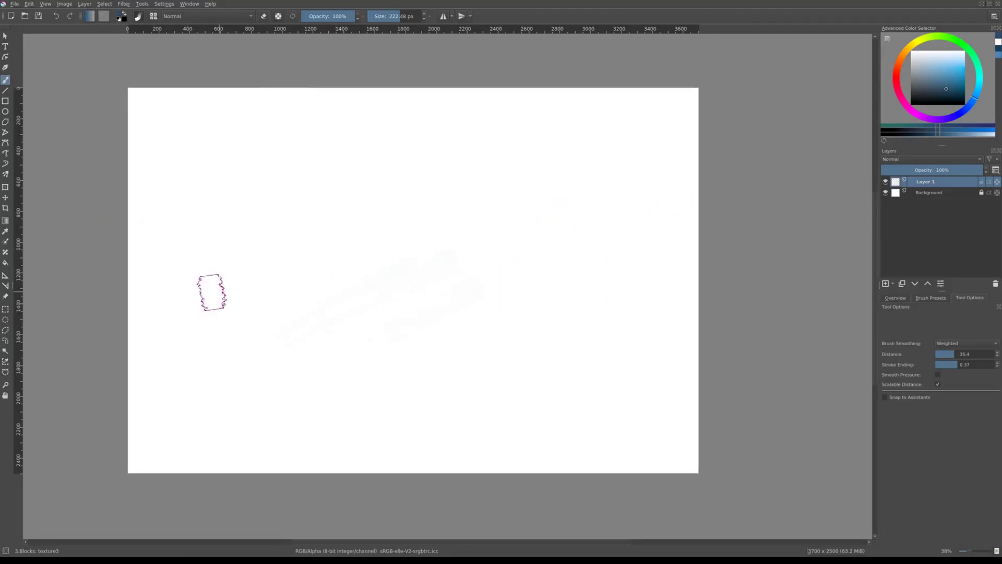
key(f)
click(915, 87)
click(566, 307)
On a new layer, brush dark blue-grey sea strokes along the bottom, then choose light pinkish-orange.
key(Insert)
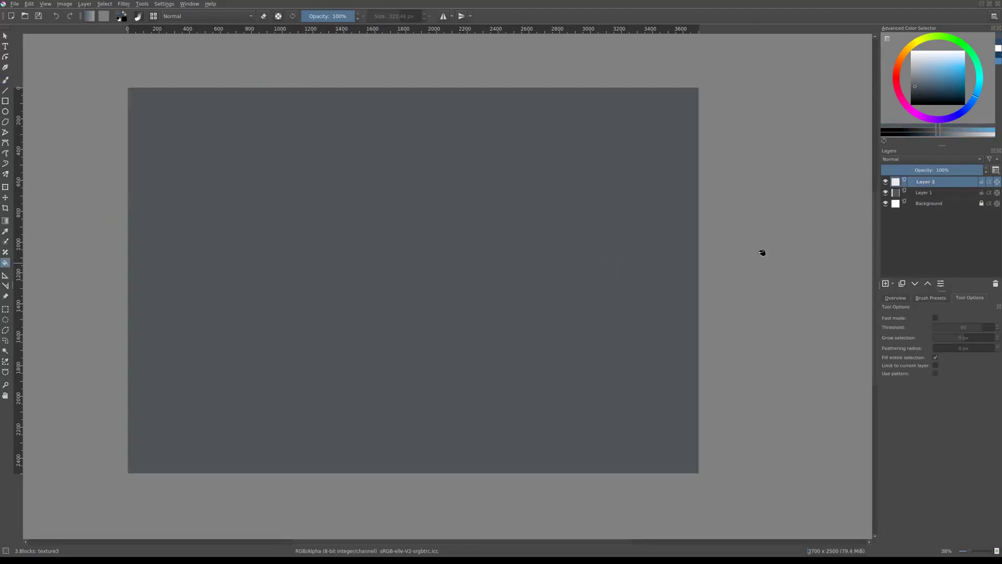
key(b)
click(936, 97)
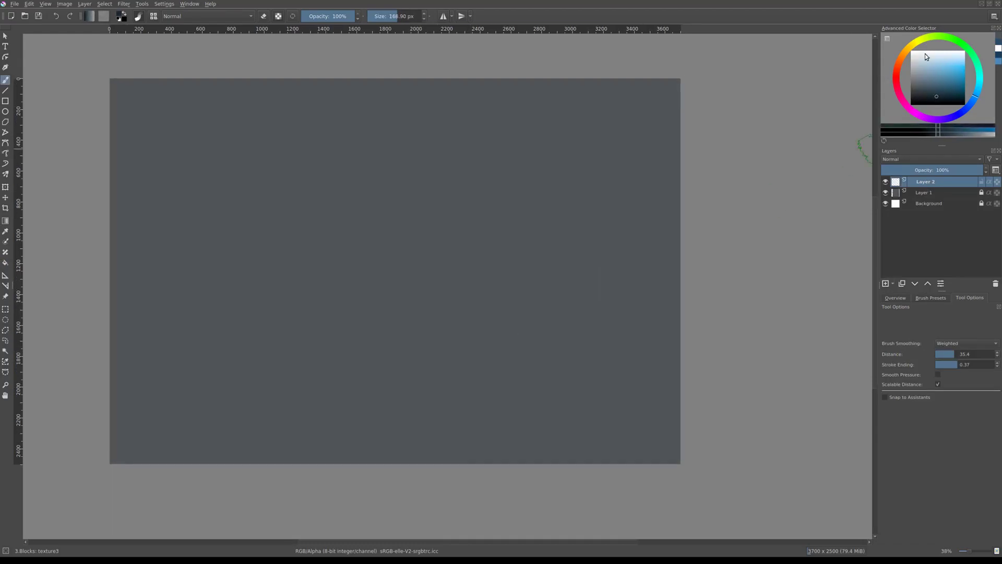
scroll(611, 327, down, 3)
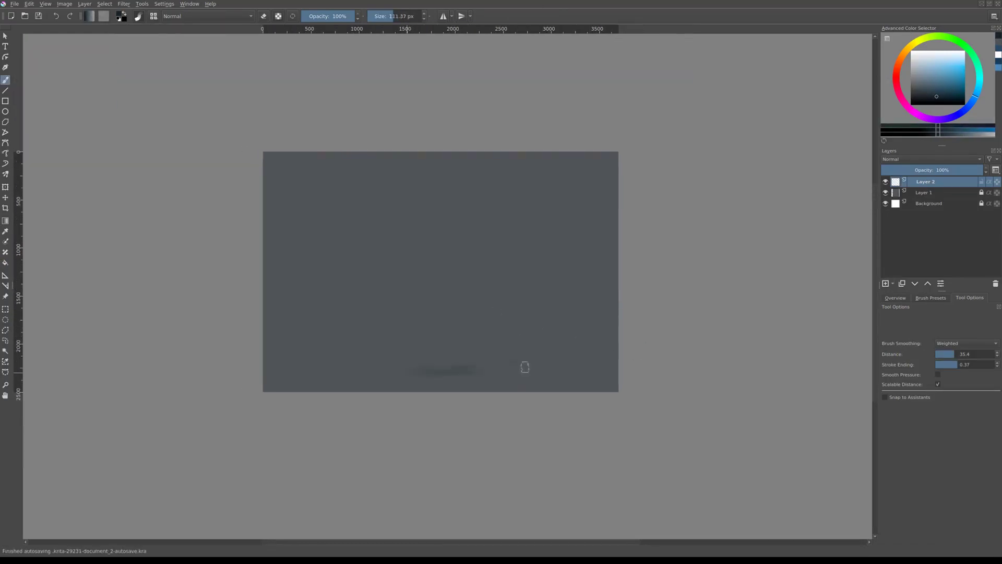
mouse_move(216, 428)
mouse_down()
mouse_move(637, 351)
mouse_move(555, 336)
mouse_up()
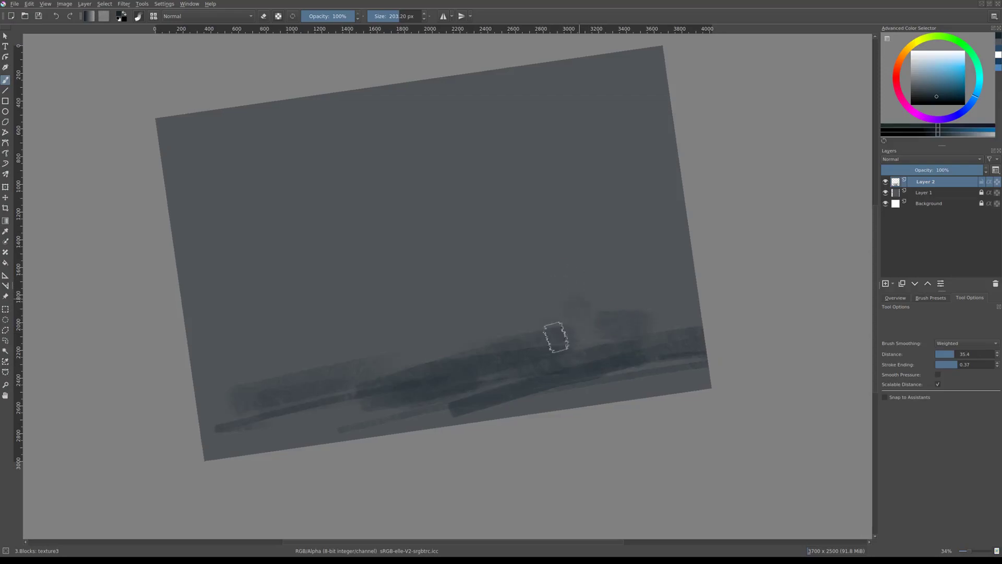
scroll(480, 355, up, 1)
right_click(289, 305)
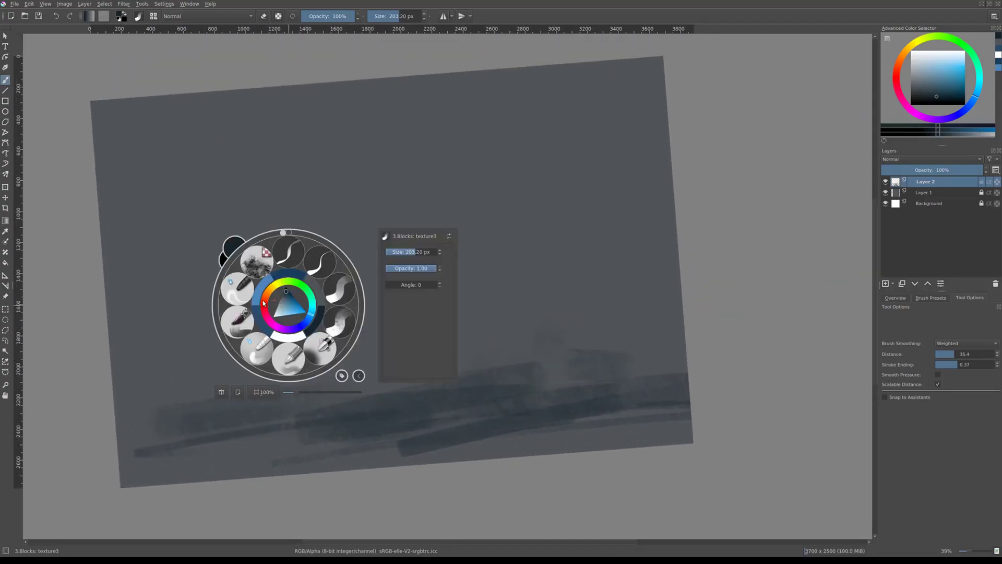
click(287, 305)
Paint large pink sunset strokes across the upper half of the sky.
drag(343, 285, 330, 319)
mouse_move(574, 230)
mouse_down()
mouse_move(515, 127)
mouse_move(291, 239)
mouse_up()
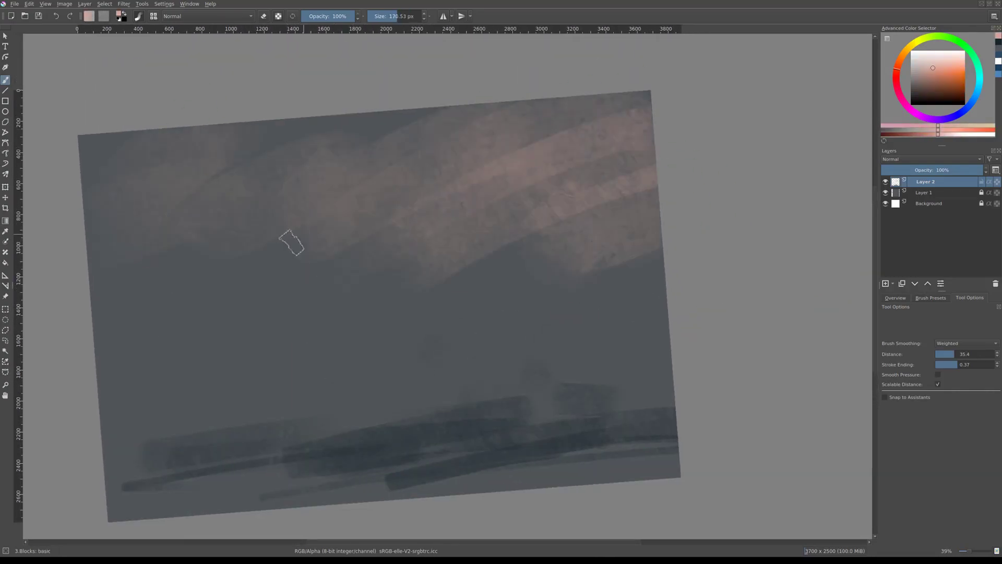
mouse_move(601, 209)
mouse_down()
mouse_move(336, 174)
mouse_move(133, 107)
mouse_move(202, 290)
mouse_move(441, 224)
mouse_up()
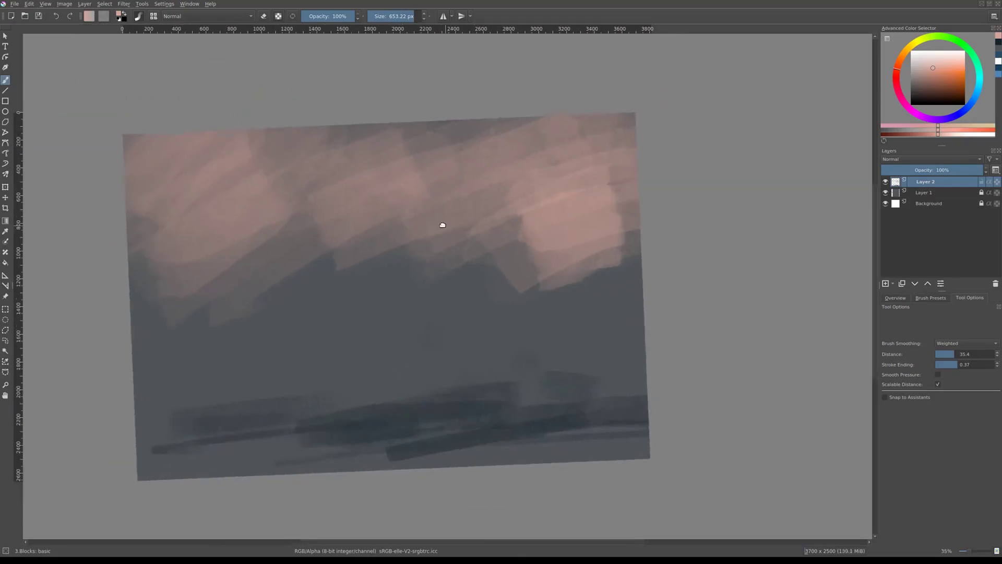
scroll(441, 224, up, 1)
mouse_move(253, 157)
mouse_down()
mouse_move(635, 172)
mouse_move(328, 300)
mouse_up()
scroll(328, 299, down, 1)
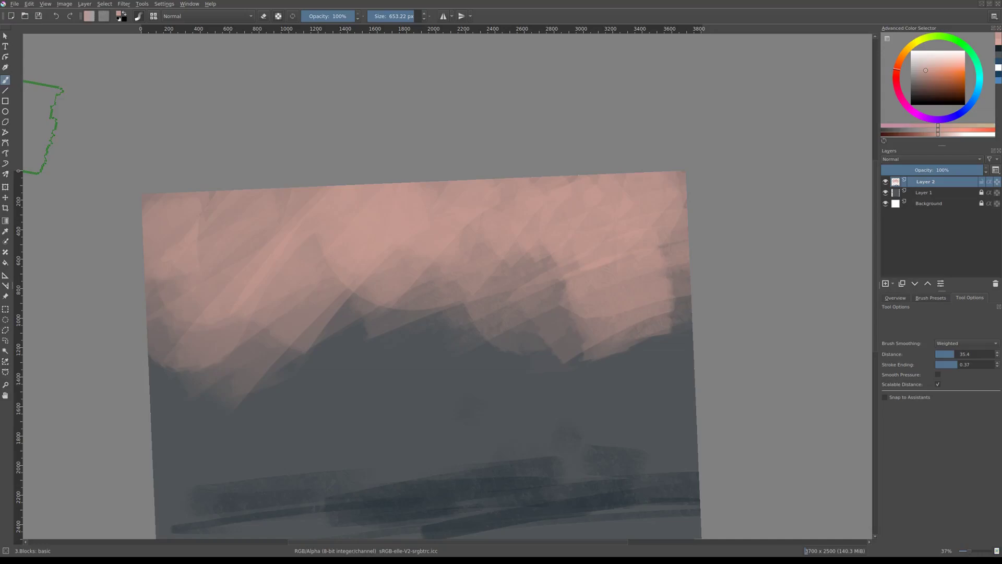
Deepen the sea with dark teal strokes along the canvas bottom.
drag(256, 373, 244, 340)
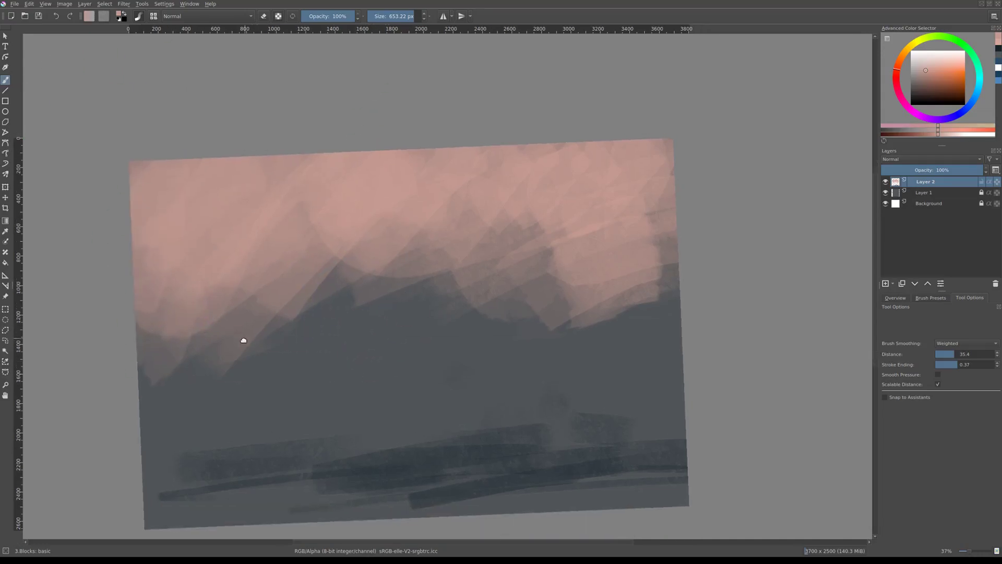
scroll(313, 306, down, 3)
scroll(313, 306, up, 2)
right_click(432, 404)
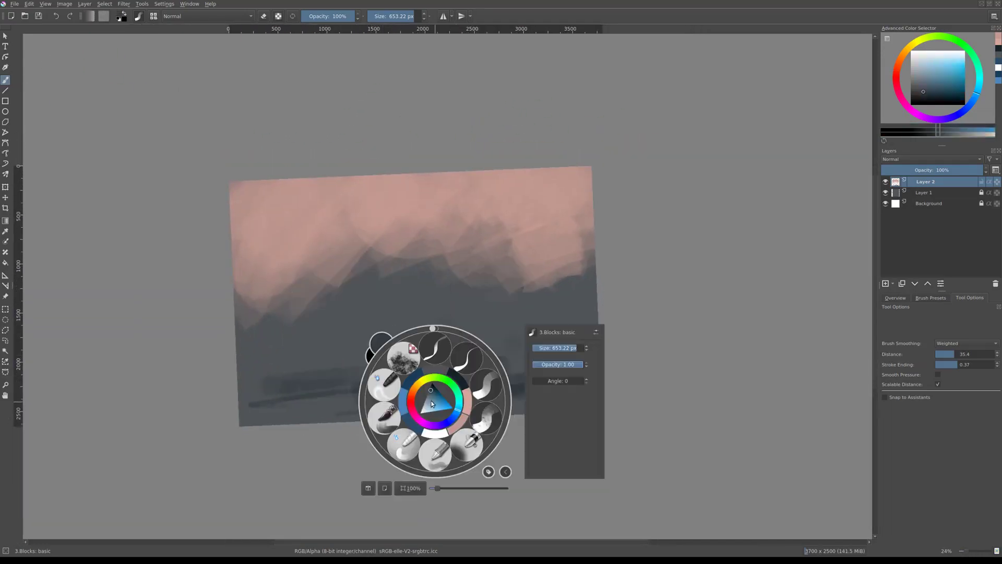
click(432, 404)
mouse_move(527, 405)
mouse_down()
mouse_move(436, 421)
mouse_move(421, 398)
mouse_move(372, 406)
mouse_up()
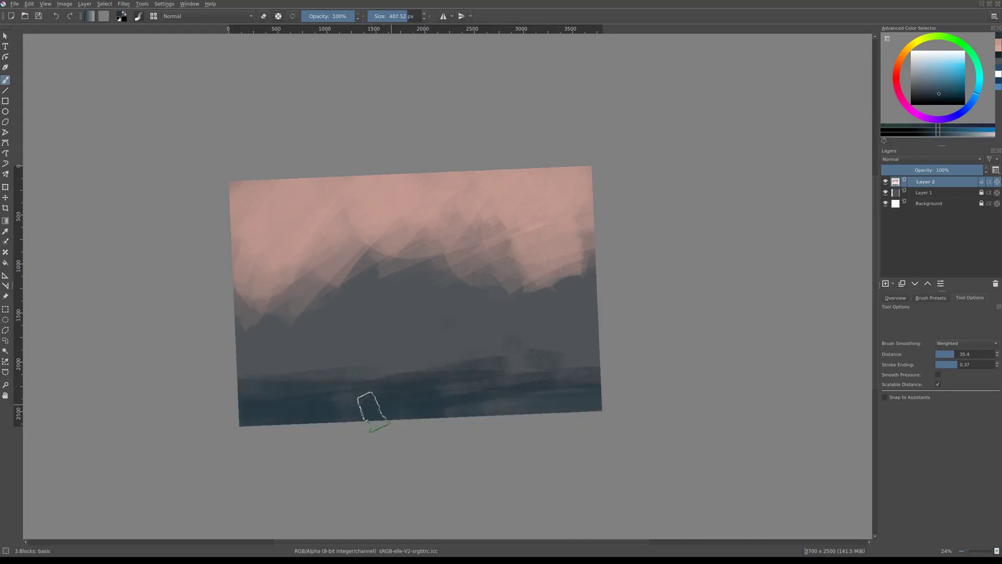
scroll(371, 407, up, 2)
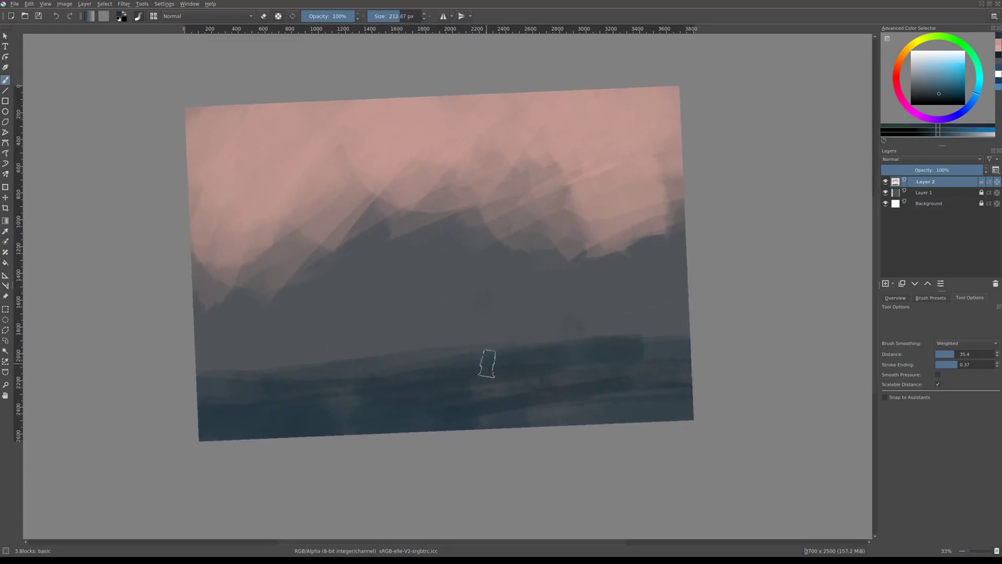
Paint a long low light-grey cloud bank and a rising cloud column.
right_click(375, 314)
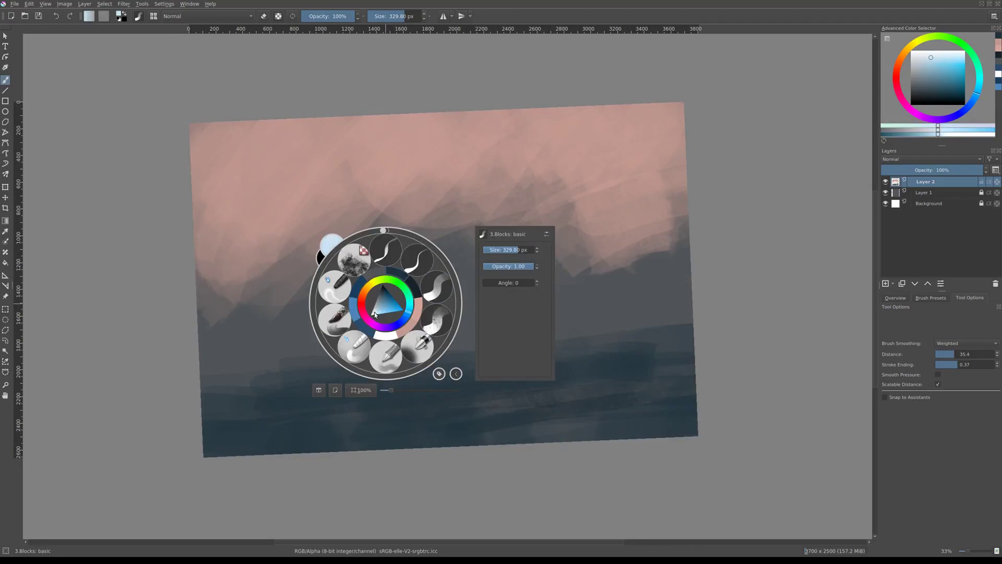
click(375, 314)
drag(472, 311, 589, 302)
drag(522, 232, 527, 295)
mouse_move(564, 225)
mouse_down()
mouse_move(545, 166)
mouse_move(470, 157)
mouse_move(517, 269)
mouse_move(345, 306)
mouse_up()
drag(530, 284, 689, 264)
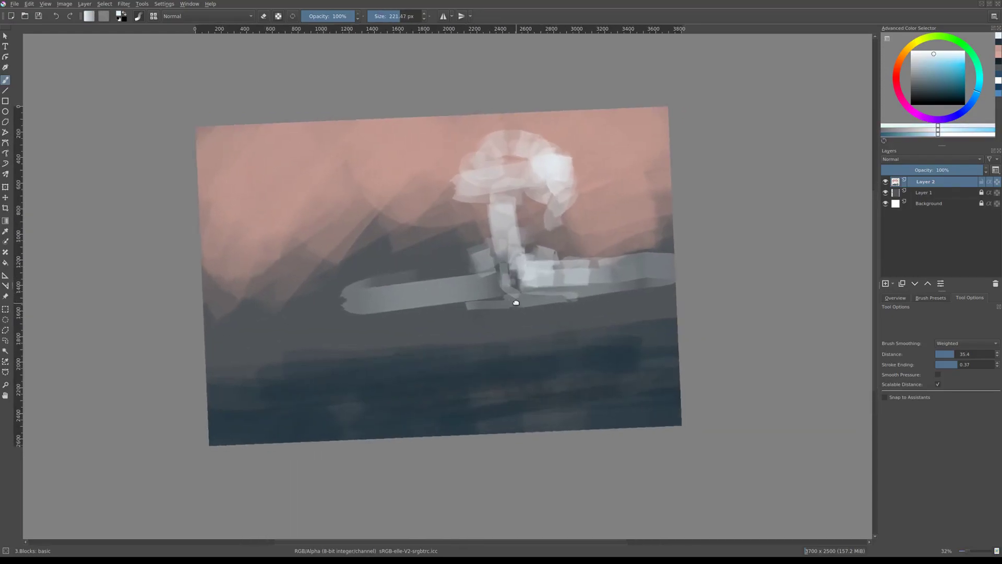
Brighten the plume and low cloud bank with white, and reset the canvas rotation to level.
drag(350, 305, 548, 292)
mouse_move(647, 261)
mouse_down()
mouse_move(566, 184)
mouse_move(501, 148)
mouse_move(564, 202)
mouse_move(525, 213)
mouse_up()
scroll(552, 285, up, 1)
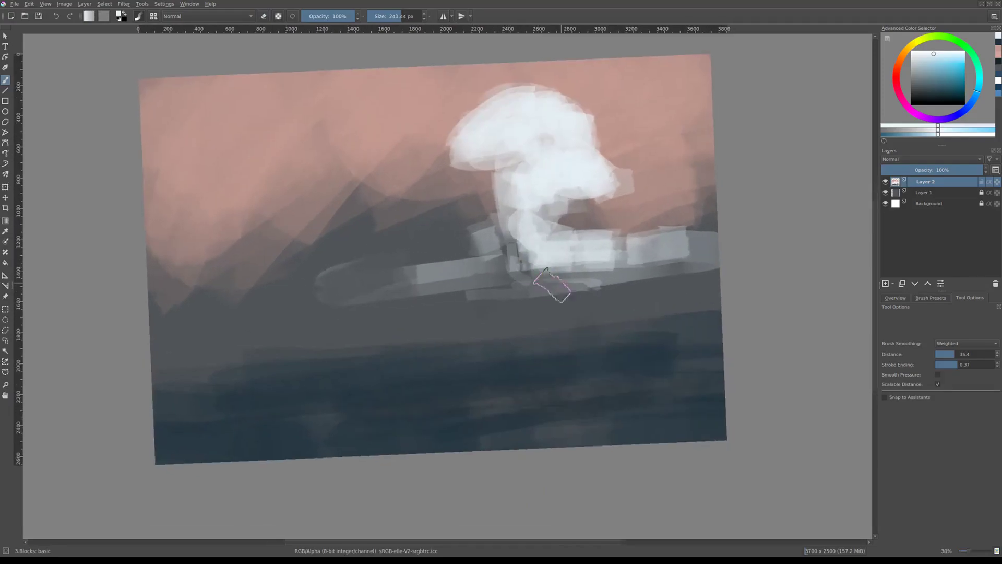
drag(689, 272, 501, 256)
key(5)
scroll(435, 287, up, 2)
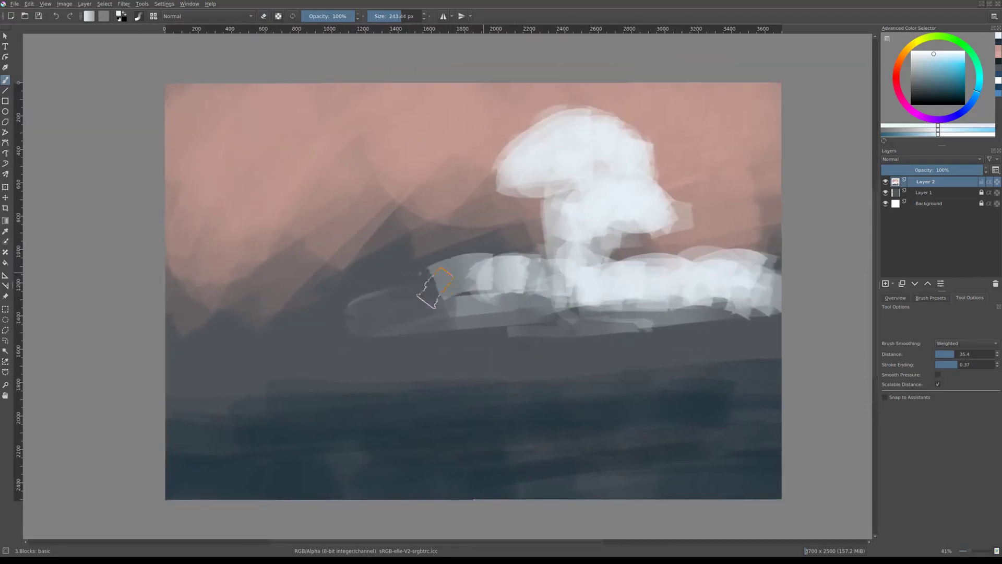
drag(435, 287, 570, 258)
scroll(447, 223, down, 2)
mouse_move(319, 318)
mouse_down()
mouse_move(368, 316)
mouse_move(295, 314)
mouse_up()
drag(52, 290, 10, 277)
Place a vanishing-point assistant on the horizon and lower its opacity.
click(6, 285)
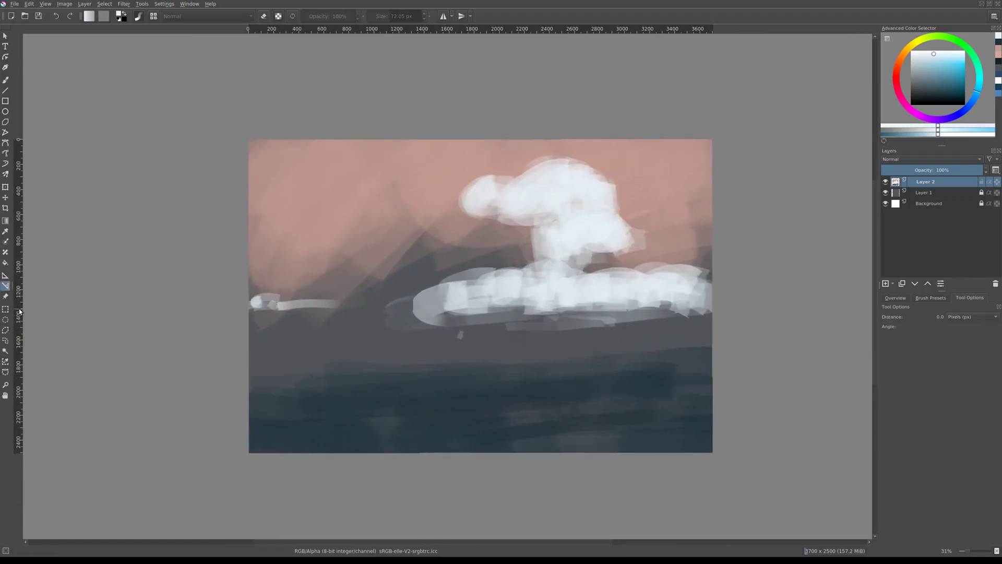
click(5, 275)
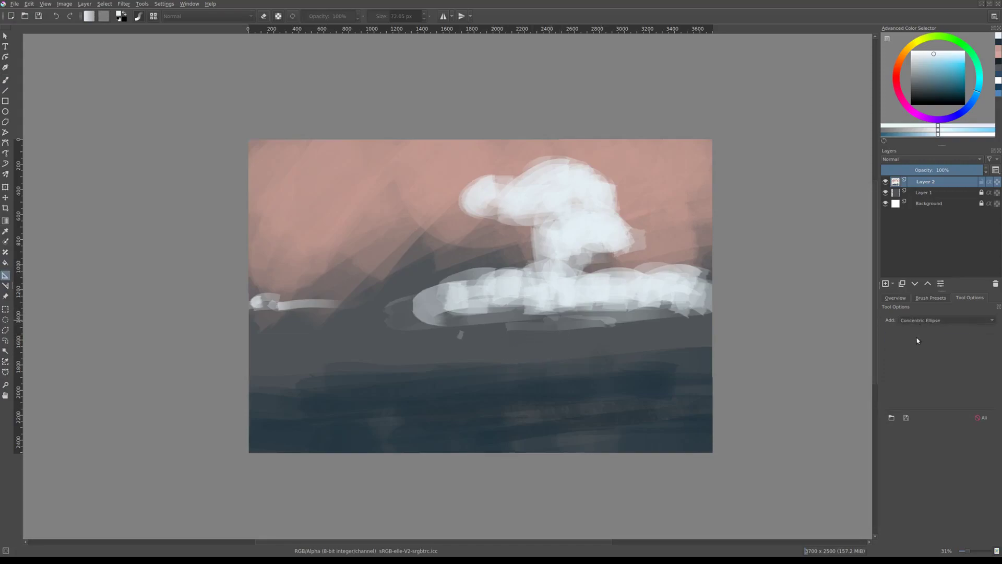
click(480, 328)
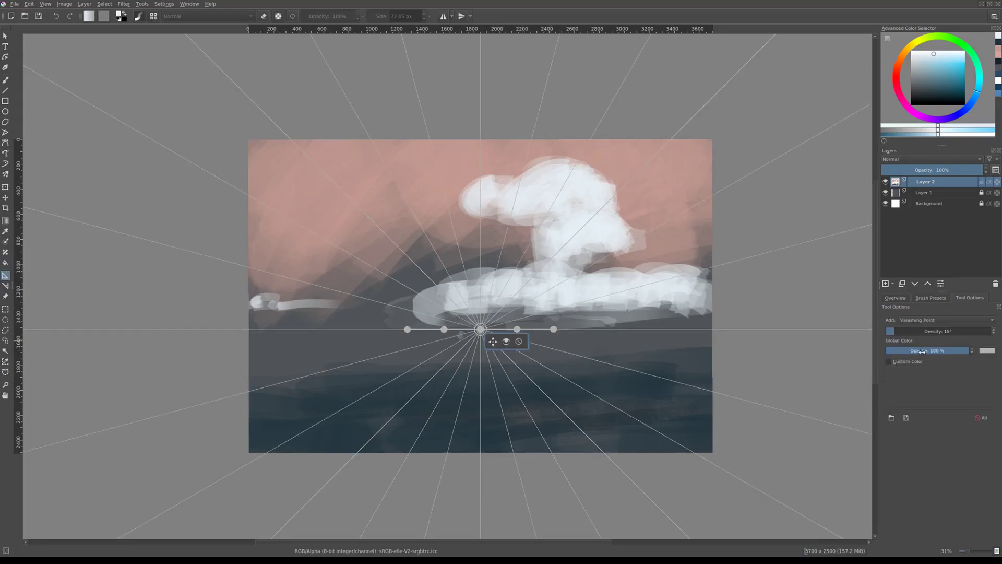
drag(922, 352, 906, 352)
Add light low streaks on the left and white strokes over the cloud's edges.
key(b)
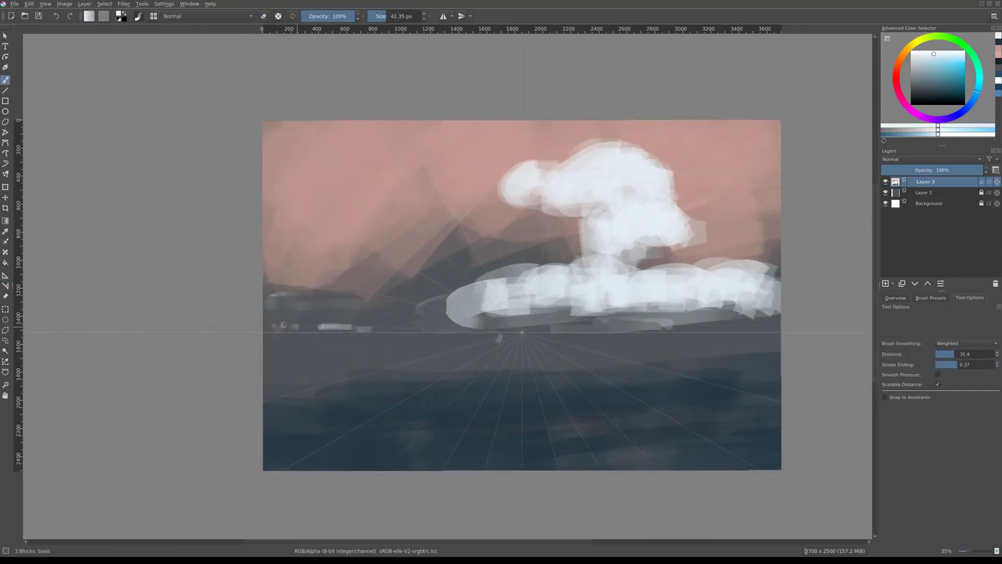
drag(282, 325, 374, 326)
mouse_move(332, 321)
mouse_down()
mouse_move(397, 316)
mouse_move(401, 303)
mouse_move(453, 292)
mouse_up()
drag(310, 307, 390, 301)
key(e)
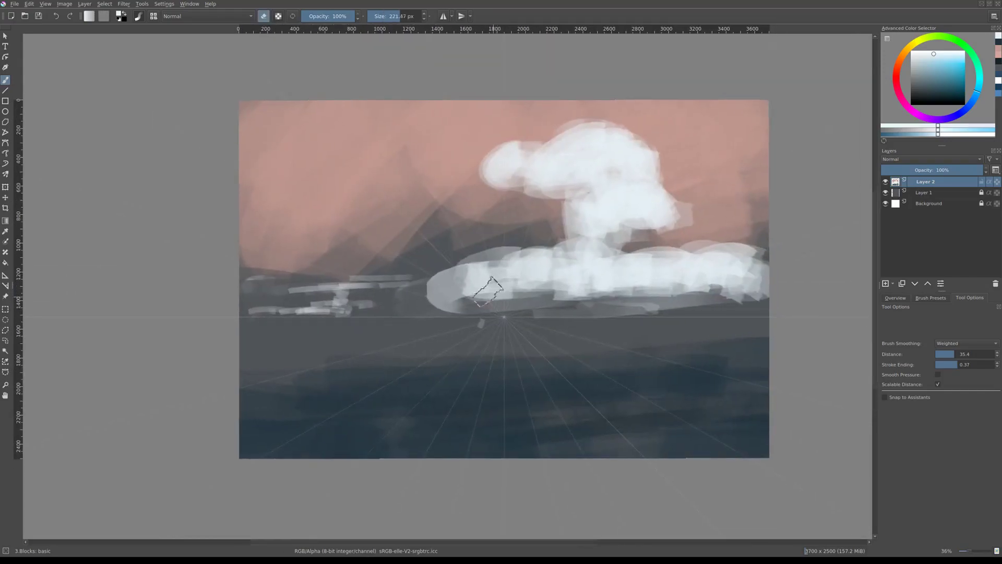
key(e)
mouse_move(472, 292)
mouse_down()
mouse_move(460, 282)
mouse_move(485, 257)
mouse_up()
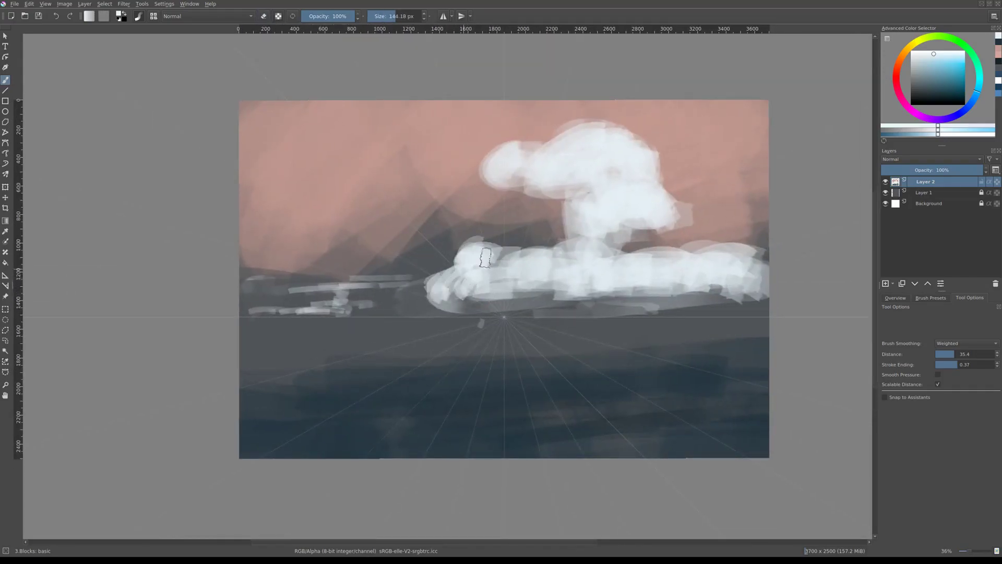
key(minus)
drag(553, 253, 605, 209)
With a progressively smaller brush, paint small puffy white clouds at the left horizon.
scroll(604, 209, up, 1)
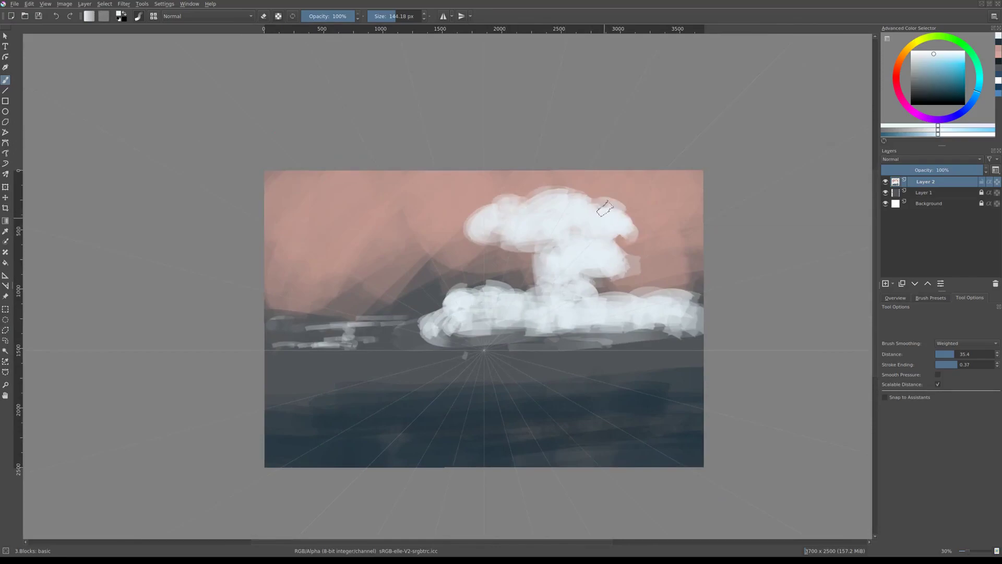
scroll(521, 267, up, 1)
scroll(522, 267, up, 2)
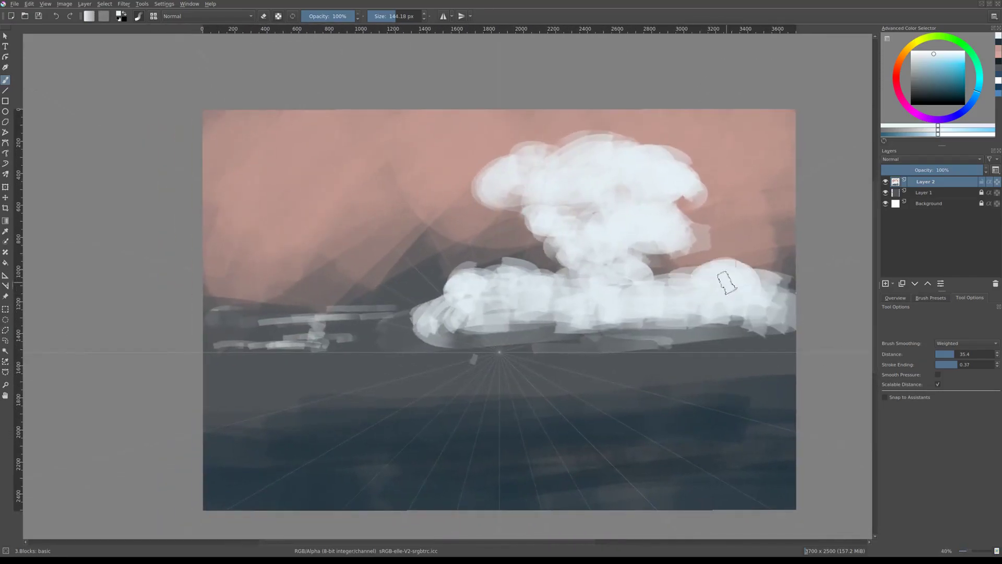
scroll(726, 281, down, 2)
scroll(555, 287, up, 1)
key(bracketleft)
key(bracketleft)
key(bracketleft)
mouse_move(355, 316)
mouse_down()
mouse_move(439, 313)
mouse_move(448, 287)
mouse_up()
scroll(452, 296, up, 1)
key(bracketleft)
key(bracketleft)
drag(316, 320, 364, 320)
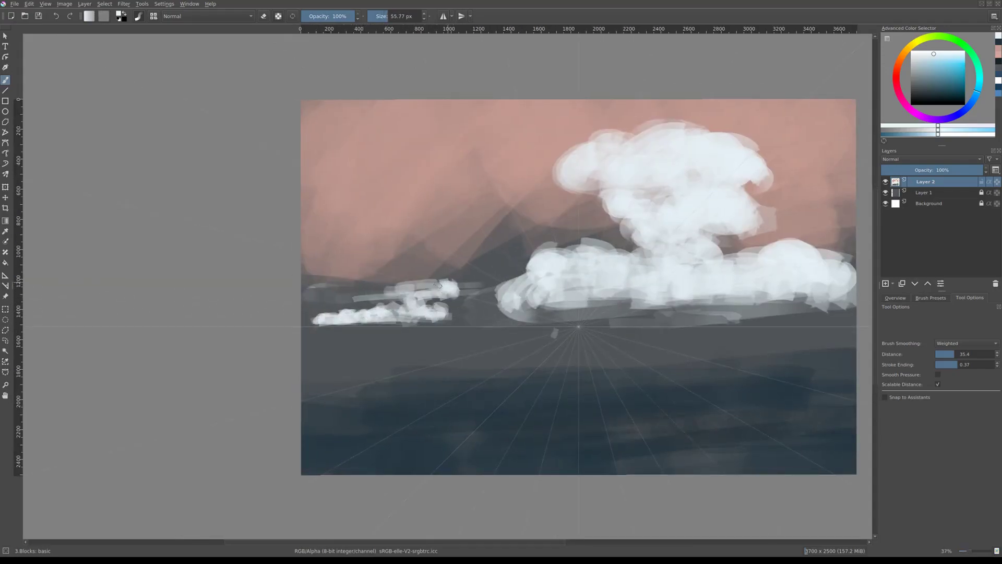
key(bracketleft)
scroll(420, 287, up, 1)
key(bracketleft)
scroll(430, 259, down, 2)
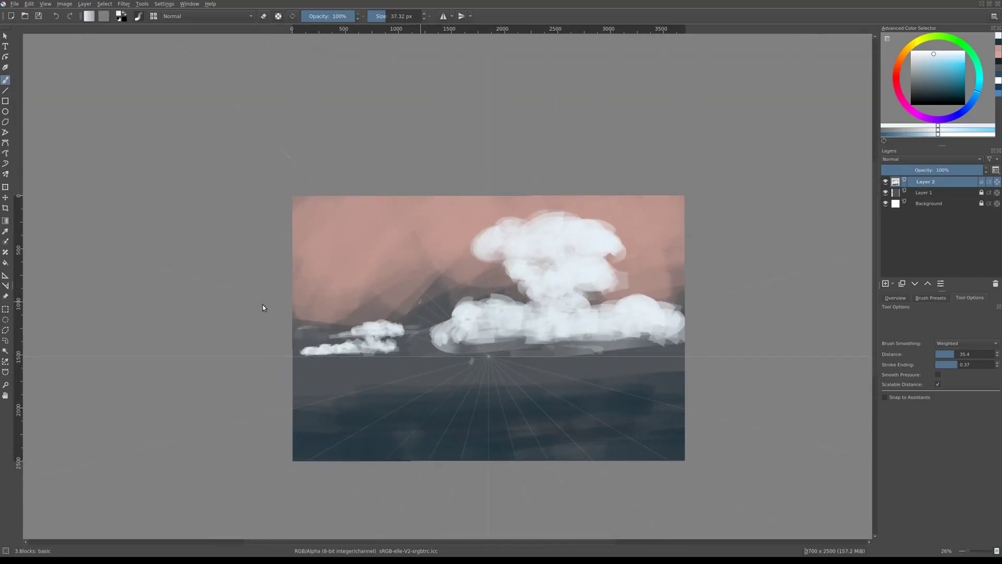
scroll(614, 282, up, 1)
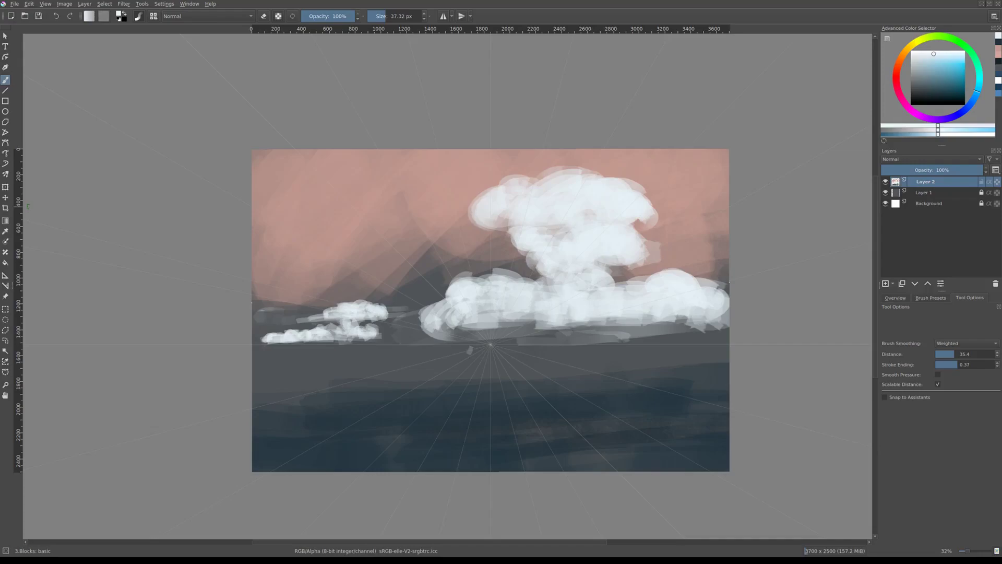
Pick pink, enlarge the brush, and paint a warm glow stroke along the horizon.
ctrl+click(705, 227)
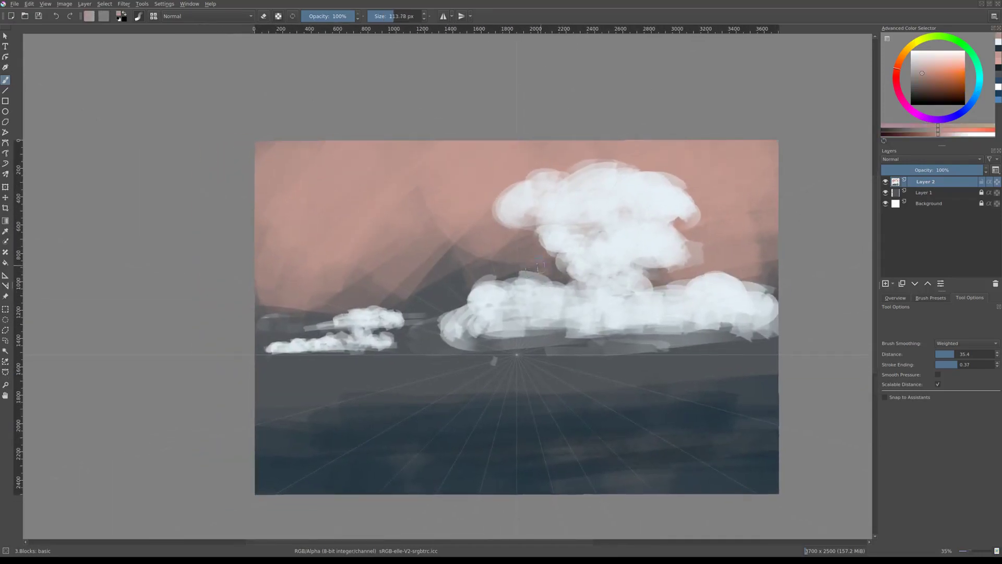
drag(540, 267, 448, 219)
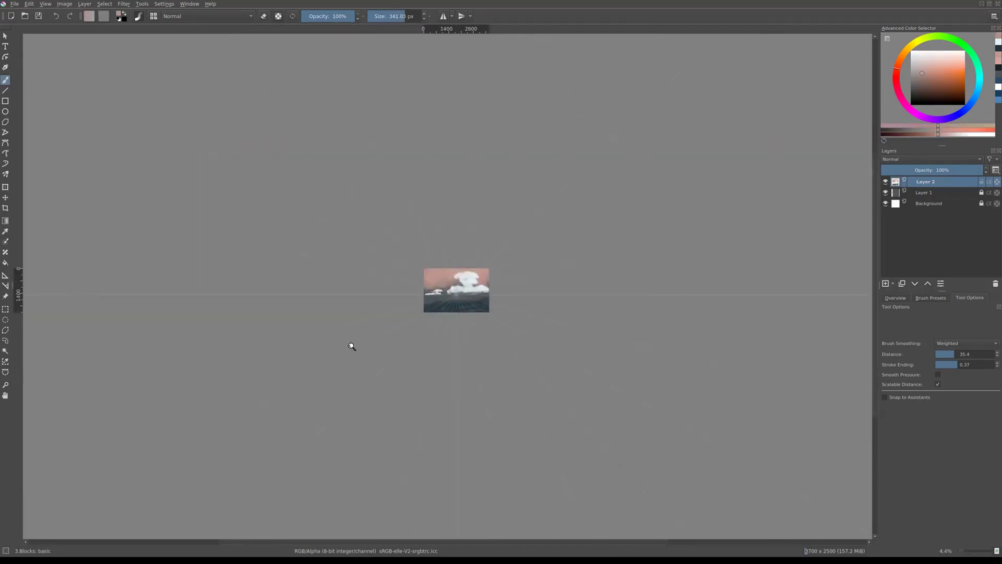
mouse_move(351, 344)
mouse_down()
mouse_move(582, 269)
mouse_move(370, 336)
mouse_up()
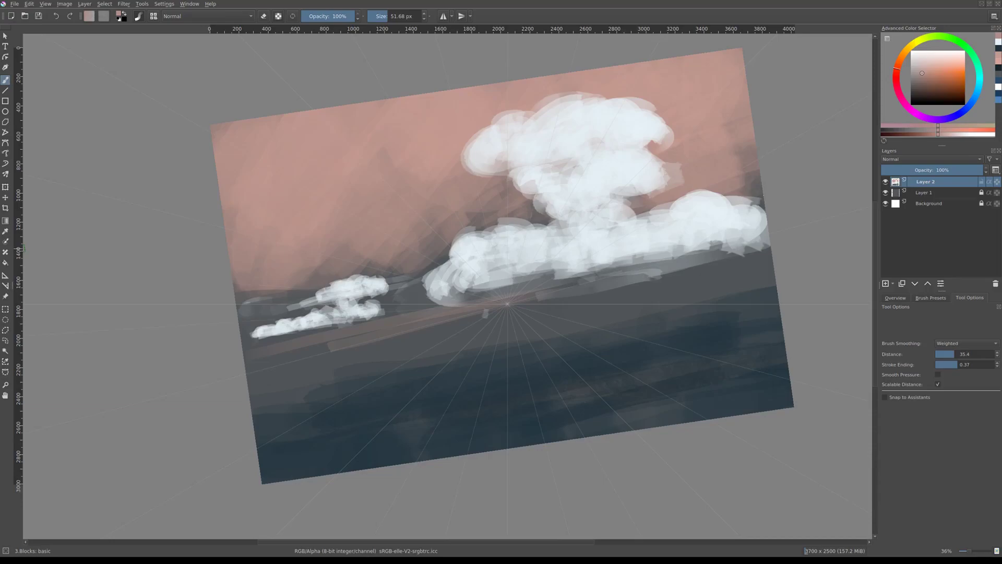
drag(245, 355, 778, 249)
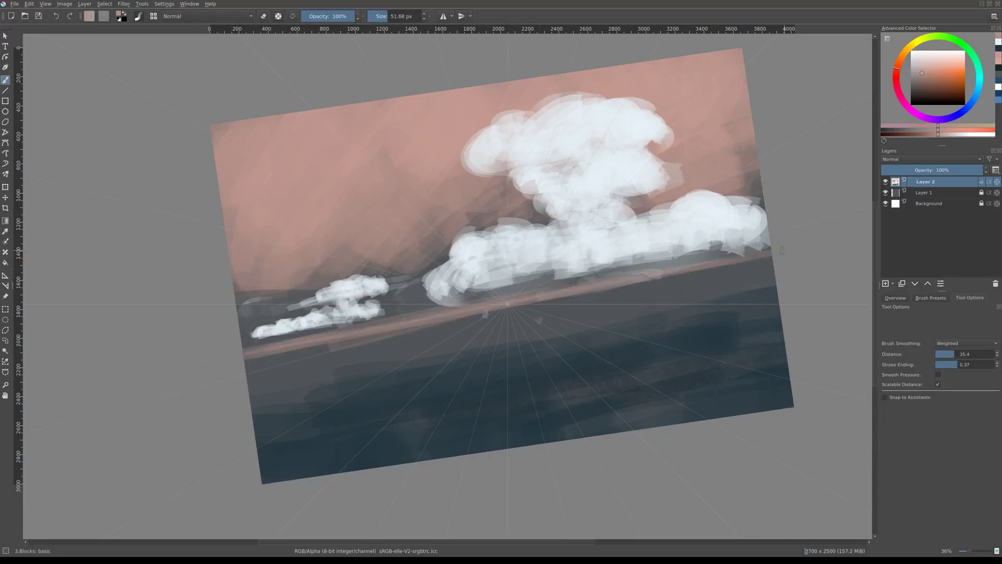
scroll(444, 315, down, 1)
key(e)
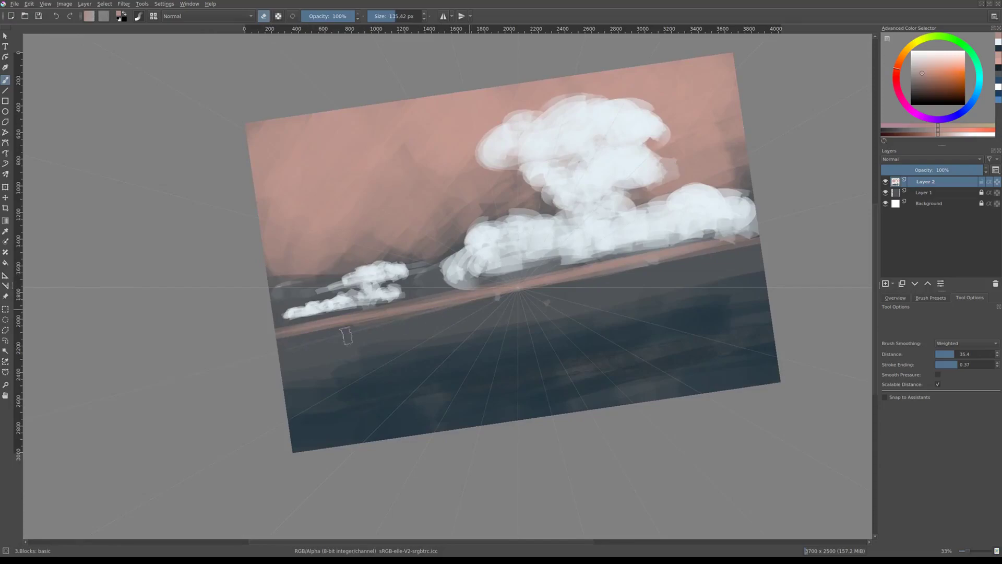
key(e)
drag(346, 336, 382, 337)
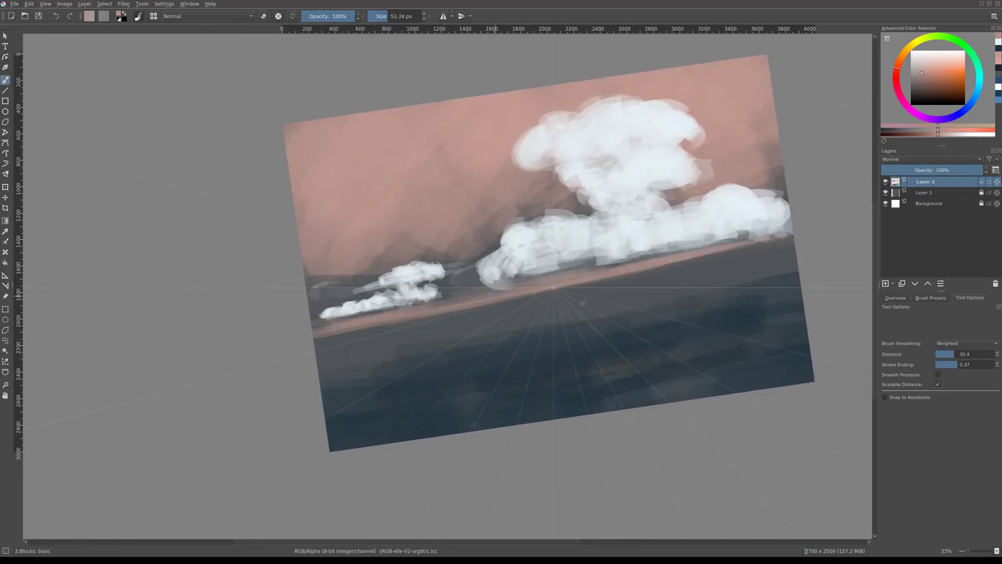
Brighten the right part of the pink horizon band.
key(bracketright)
drag(595, 268, 570, 269)
key(bracketright)
key(bracketright)
key(bracketright)
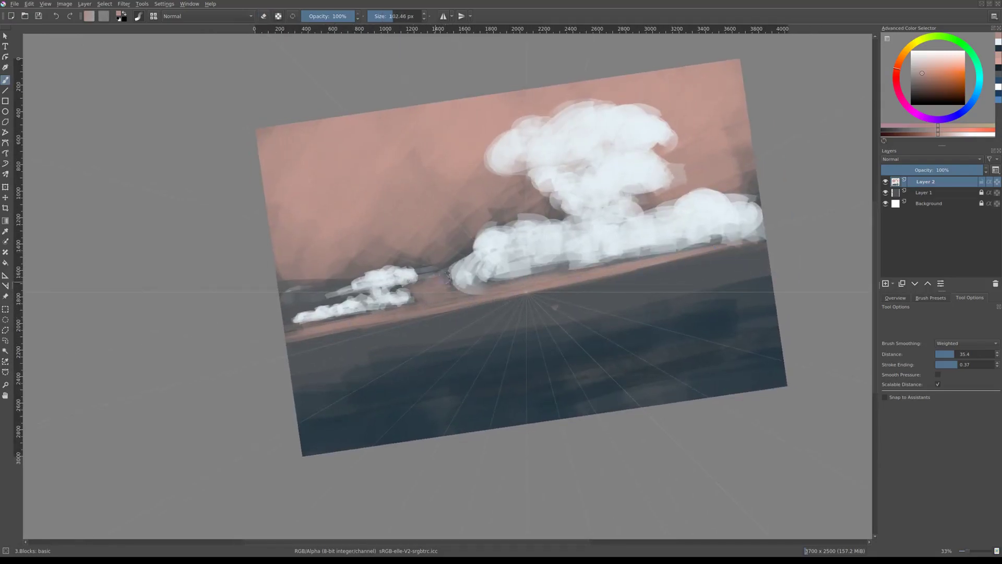
scroll(524, 301, down, 5)
scroll(644, 257, up, 5)
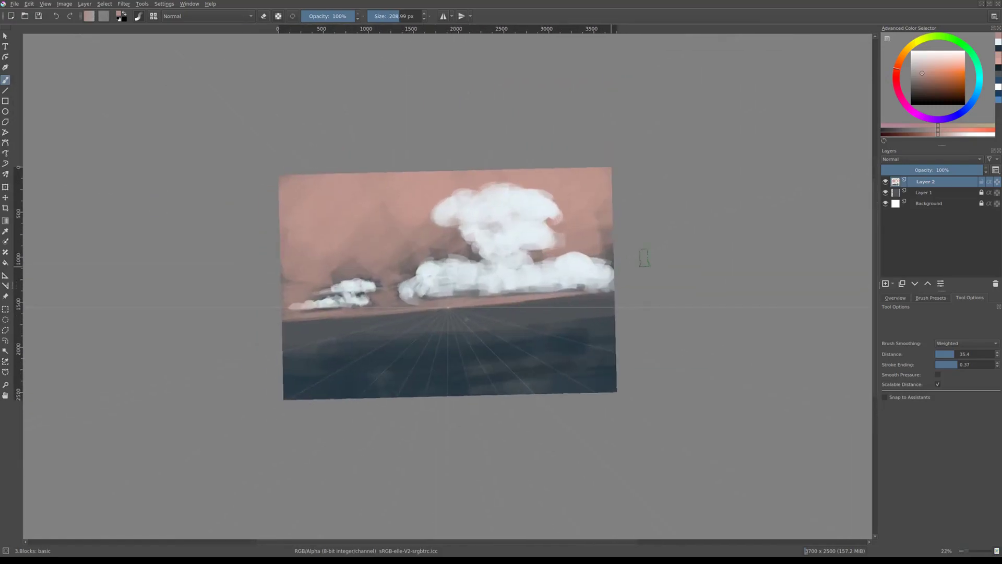
drag(439, 255, 419, 250)
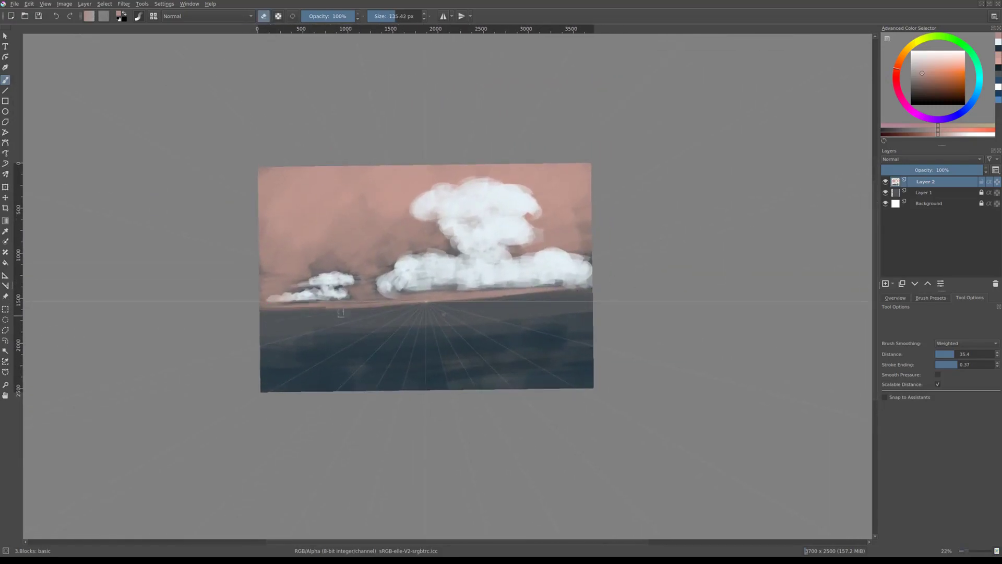
key(e)
key(bracketleft)
drag(441, 296, 636, 295)
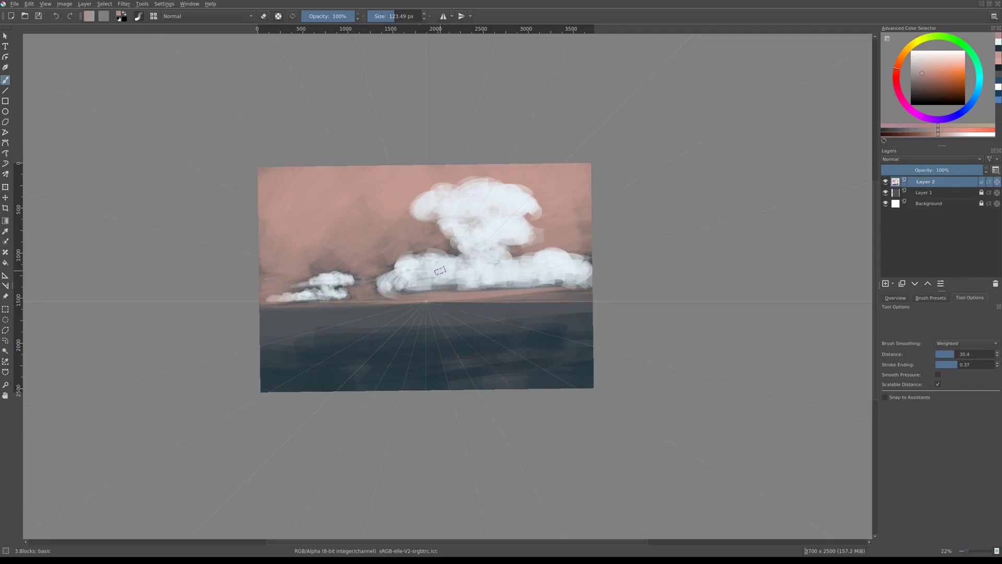
Add a small bright touch below the small cloud and a big pale cloud upper-left.
key(bracketleft)
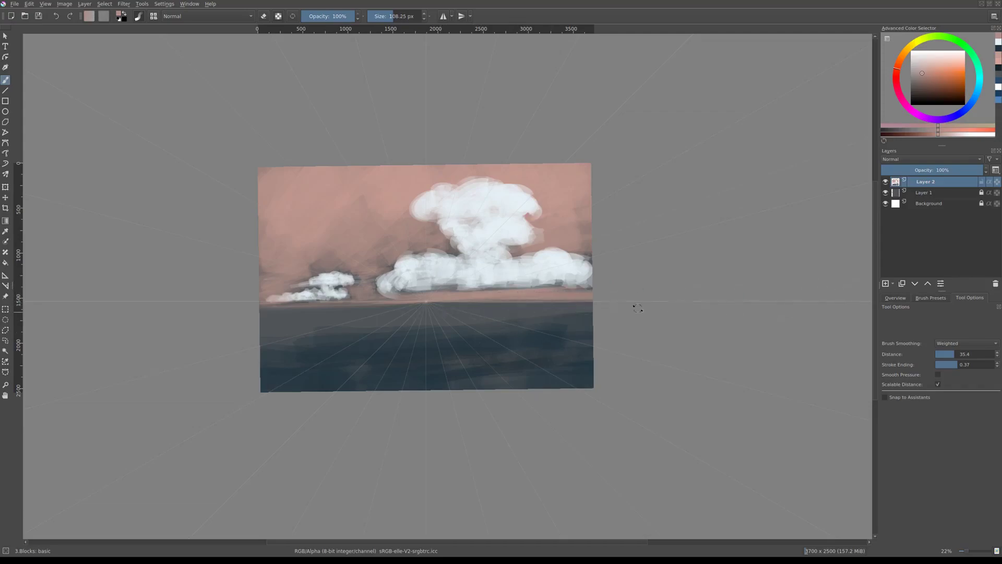
drag(633, 306, 568, 301)
key(bracketleft)
key(bracketleft)
key(bracketleft)
mouse_move(311, 320)
mouse_down()
mouse_move(397, 306)
mouse_move(623, 309)
mouse_up()
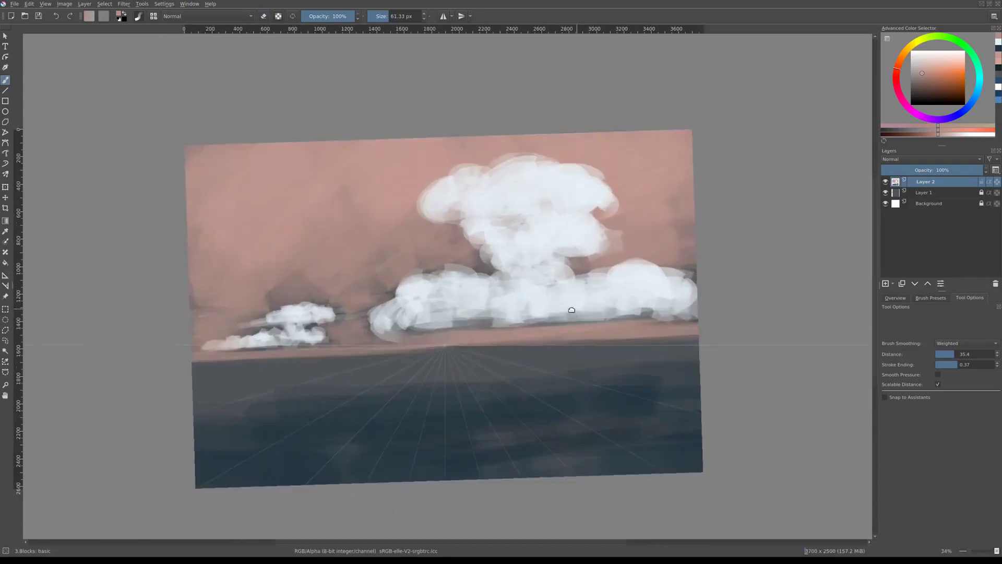
mouse_move(324, 190)
mouse_down()
mouse_move(268, 168)
mouse_move(263, 213)
mouse_move(387, 230)
mouse_move(233, 184)
mouse_up()
key(minus)
key(bracketleft)
key(bracketleft)
key(bracketleft)
Brighten the upper-left cloud with pale strokes and sample the sky's pink.
key(bracketright)
mouse_move(417, 285)
mouse_down()
mouse_move(325, 246)
mouse_move(417, 246)
mouse_move(428, 293)
mouse_up()
key(minus)
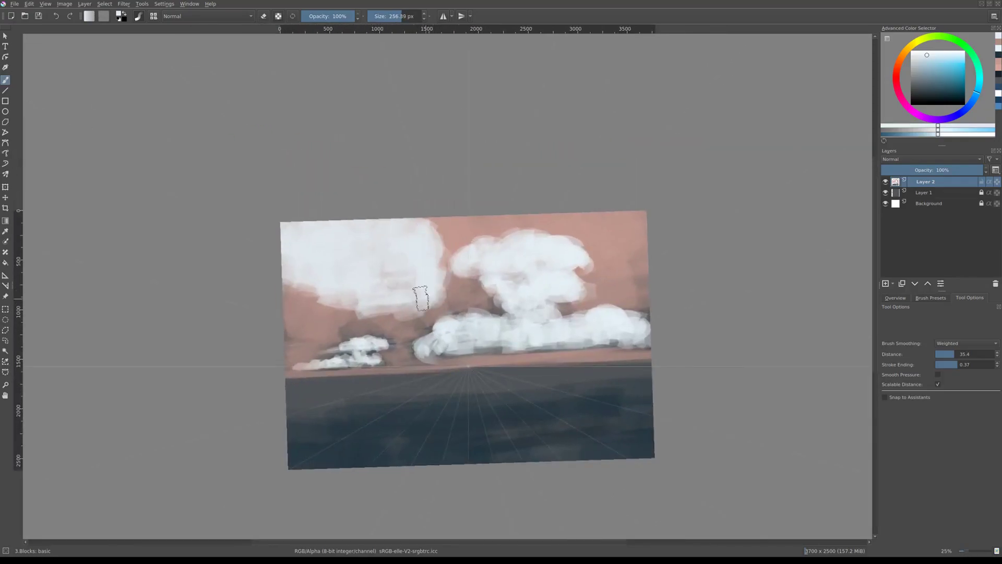
key(bracketleft)
key(bracketleft)
key(bracketleft)
ctrl+click(389, 313)
With a smaller brush, paint short strokes near the horizon under the small clouds.
drag(481, 311, 441, 328)
key(plus)
right_click(516, 286)
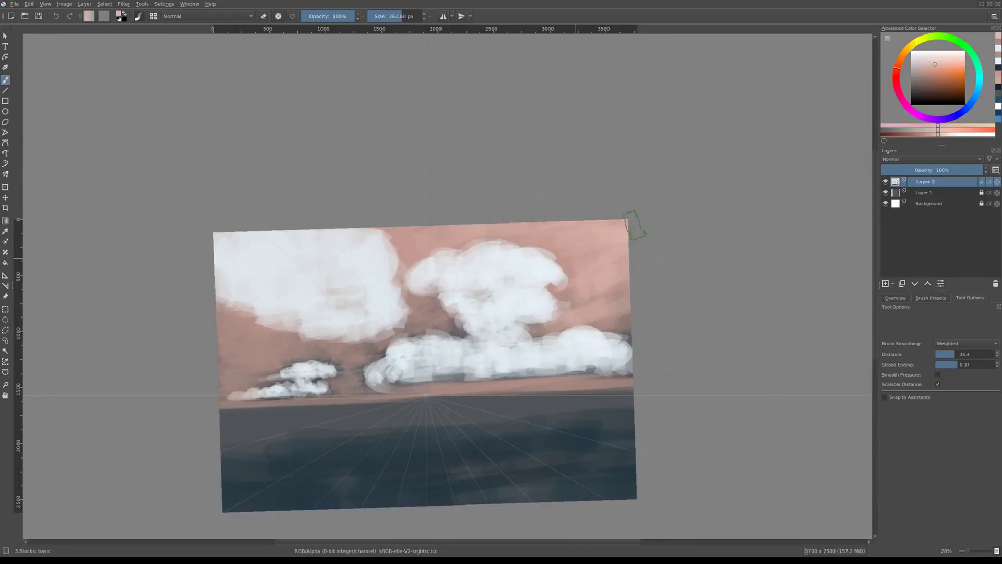
key(plus)
mouse_move(495, 242)
mouse_down()
mouse_move(626, 302)
mouse_move(439, 323)
mouse_move(590, 313)
mouse_up()
drag(277, 355, 417, 338)
key(minus)
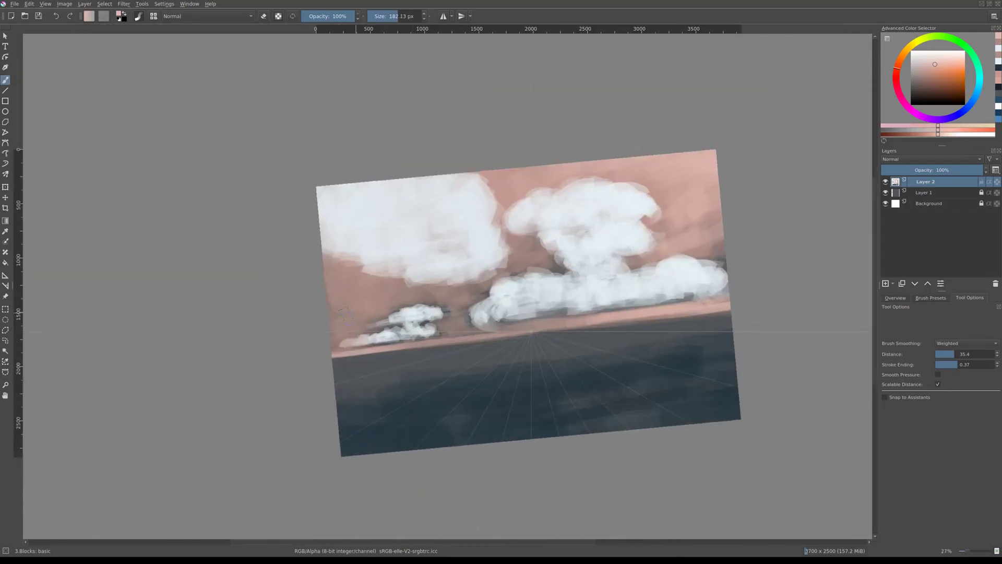
key(minus)
key(minus)
Pick pink shades from the popup palette and dab pinkish shading into the central cloud.
ctrl+click(509, 294)
ctrl+click(565, 287)
right_click(532, 263)
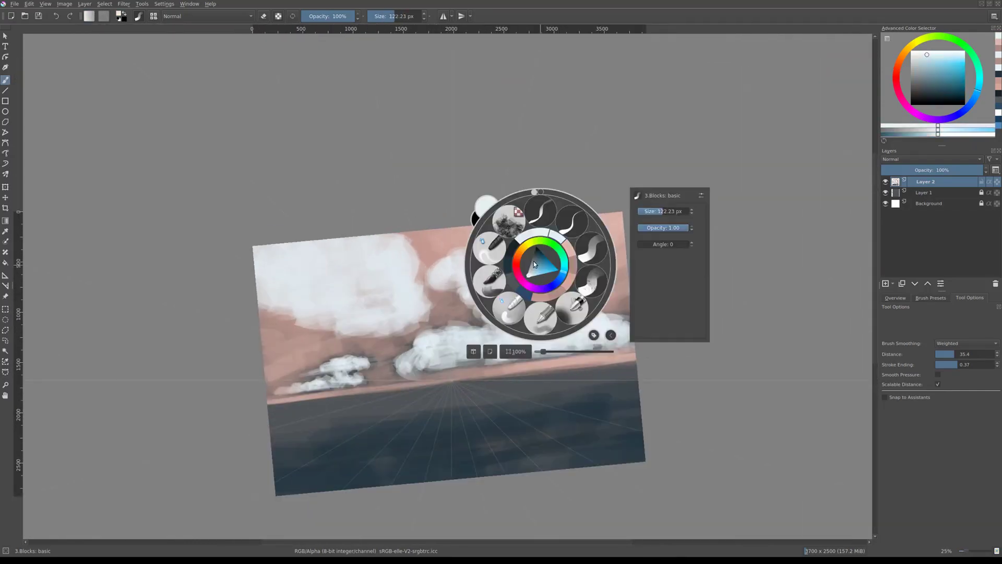
click(591, 245)
scroll(525, 262, up, 3)
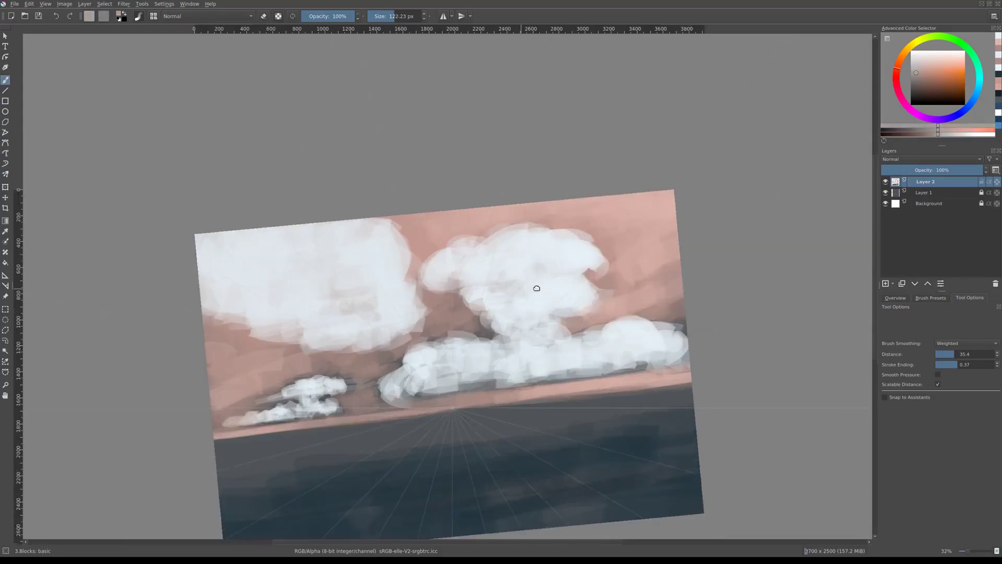
right_click(574, 262)
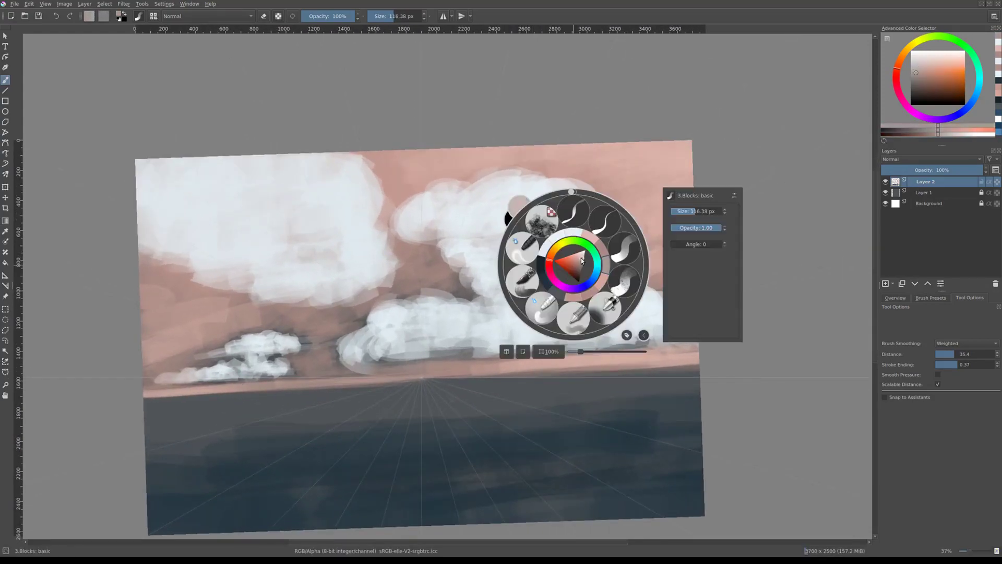
click(574, 262)
click(512, 256)
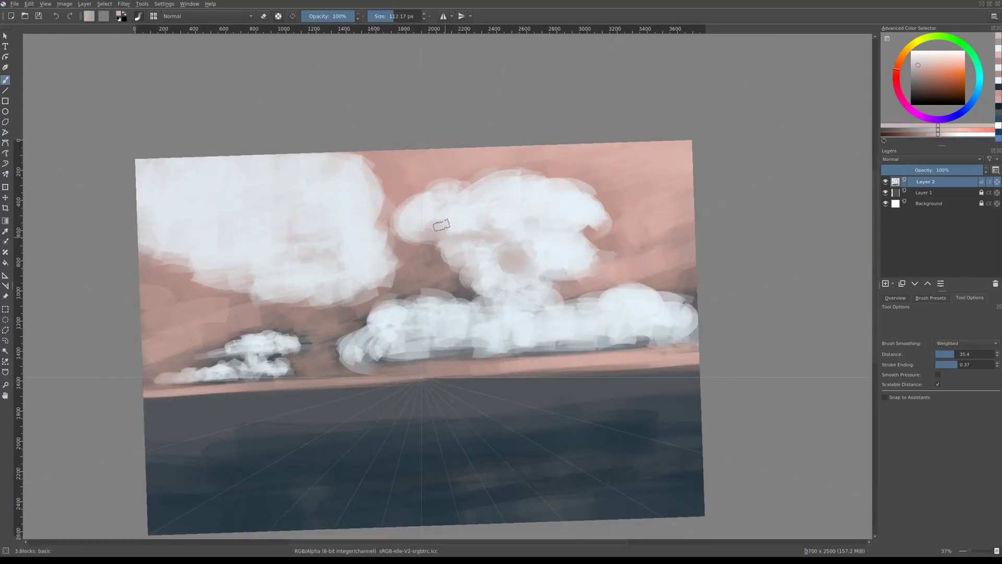
scroll(441, 224, up, 1)
right_click(464, 356)
click(473, 365)
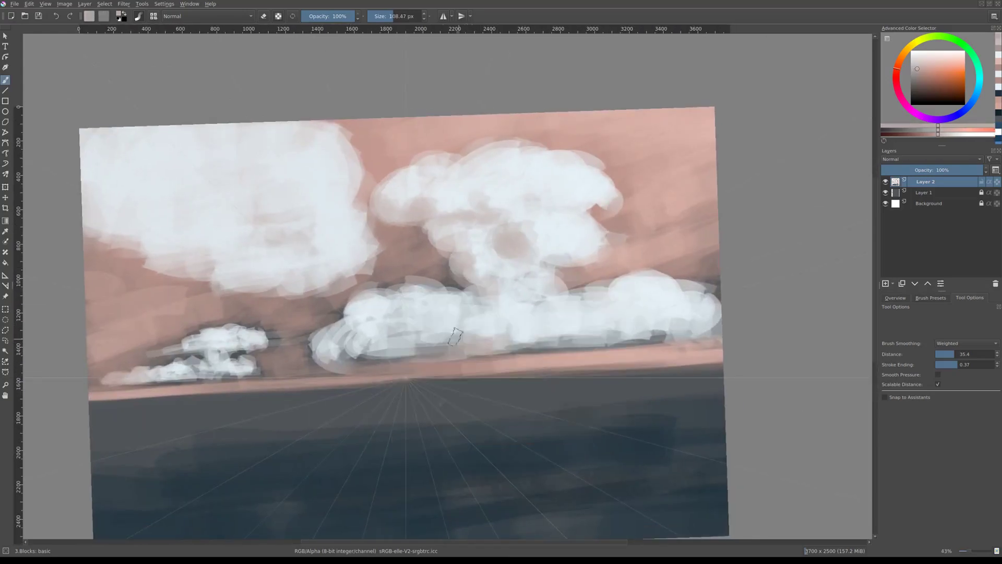
Pick a new mauve paint colour, level the canvas rotation and shrink the brush.
scroll(403, 364, down, 2)
right_click(459, 332)
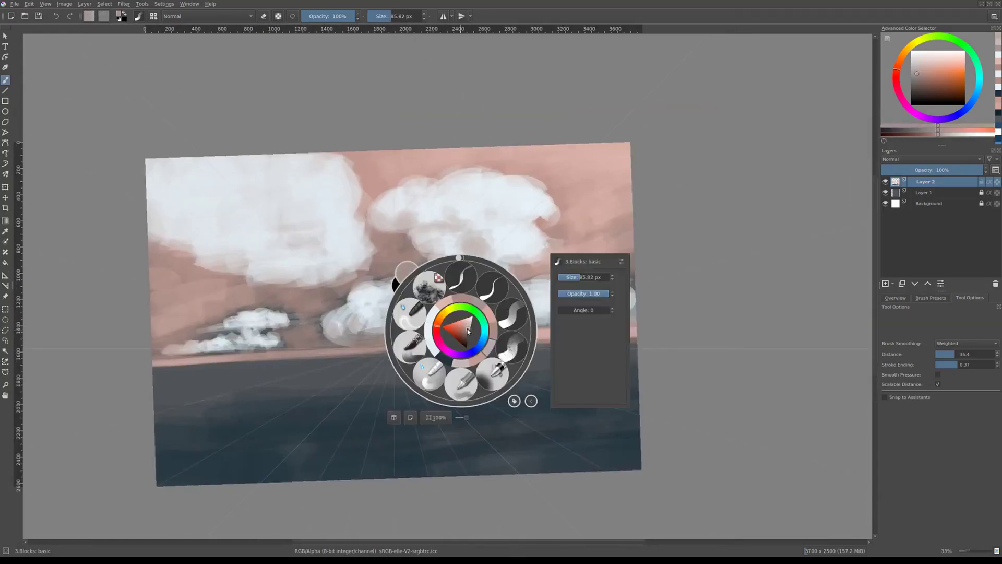
click(469, 334)
scroll(521, 289, up, 3)
key(5)
mouse_move(521, 289)
mouse_down()
mouse_move(498, 326)
mouse_move(387, 301)
mouse_up()
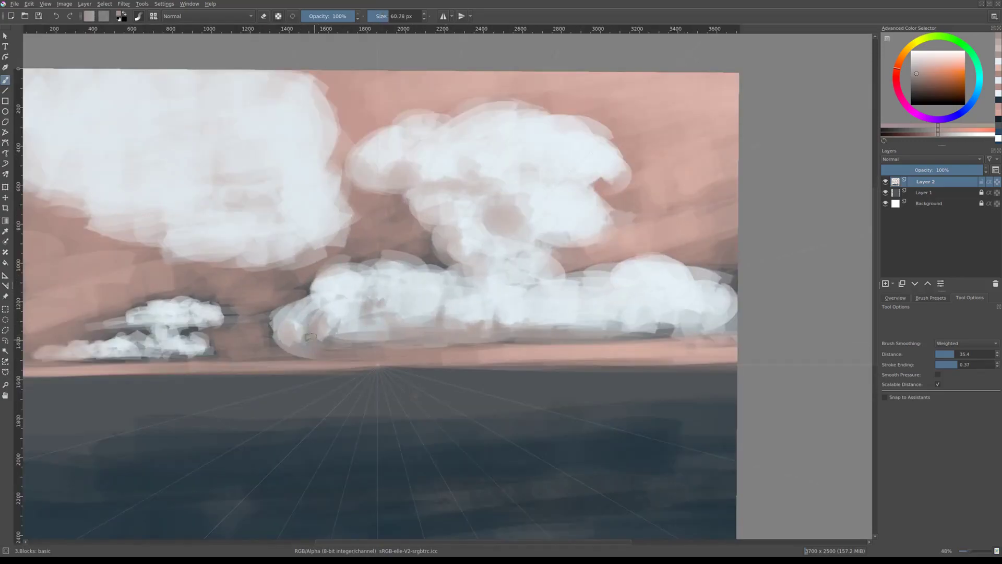
scroll(362, 342, up, 1)
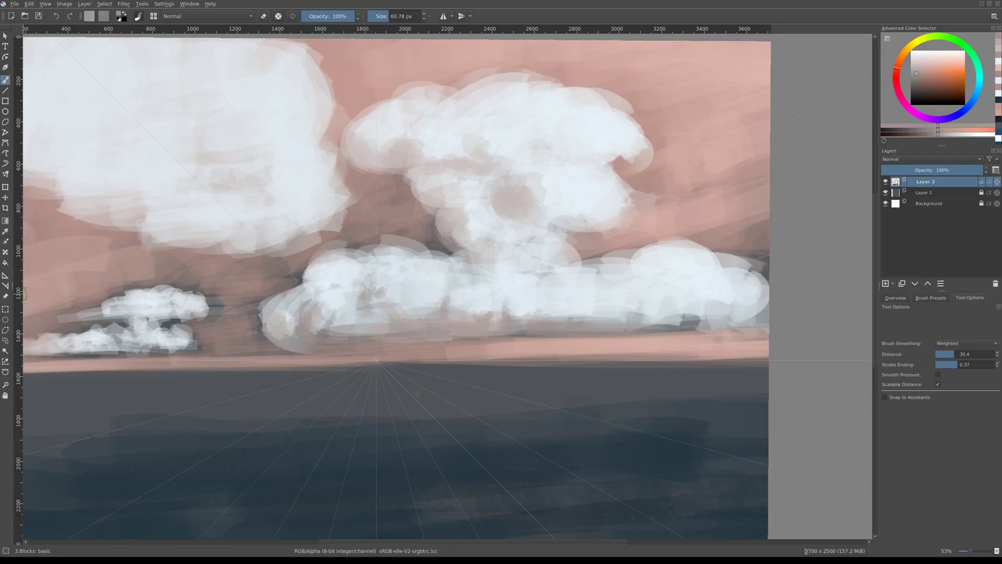
Shift the pink paint colour slightly and enlarge the brush considerably.
scroll(559, 279, down, 3)
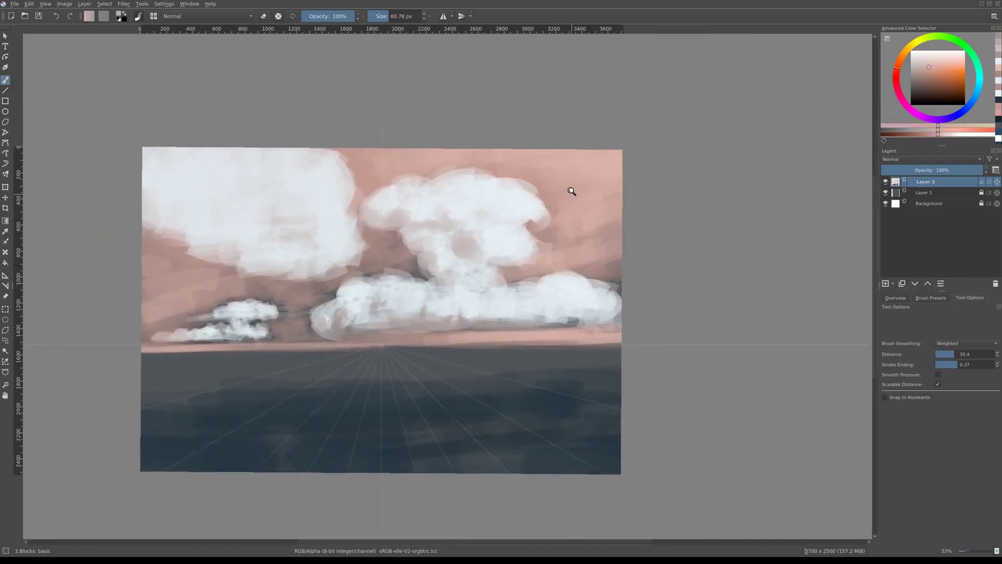
scroll(569, 190, up, 1)
right_click(553, 202)
click(562, 213)
click(631, 135)
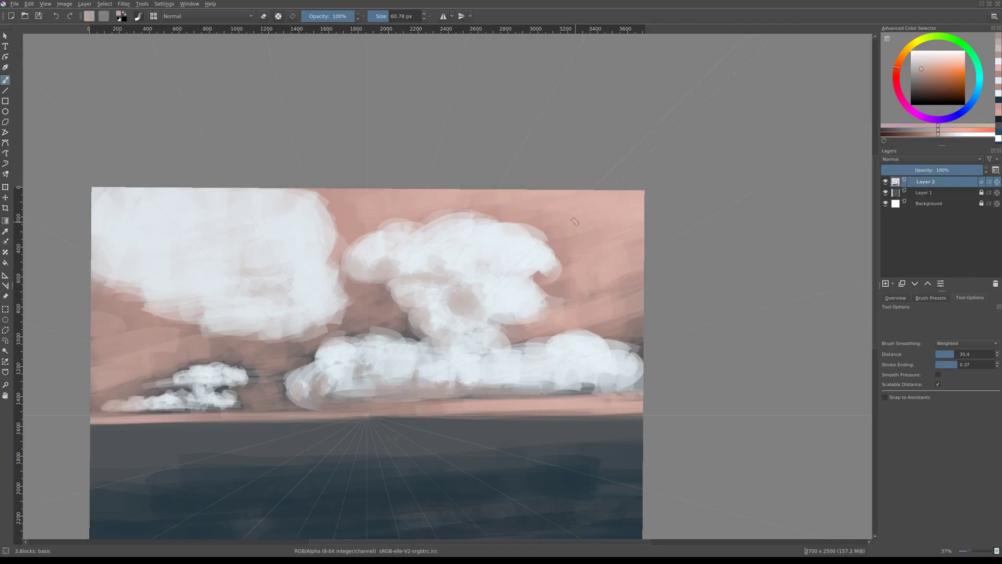
mouse_move(534, 201)
shift+mouse_down()
mouse_move(600, 204)
mouse_move(124, 313)
shift+mouse_up()
Shrink the brush, pick a slightly lighter colour, then enlarge the brush again.
scroll(114, 327, down, 2)
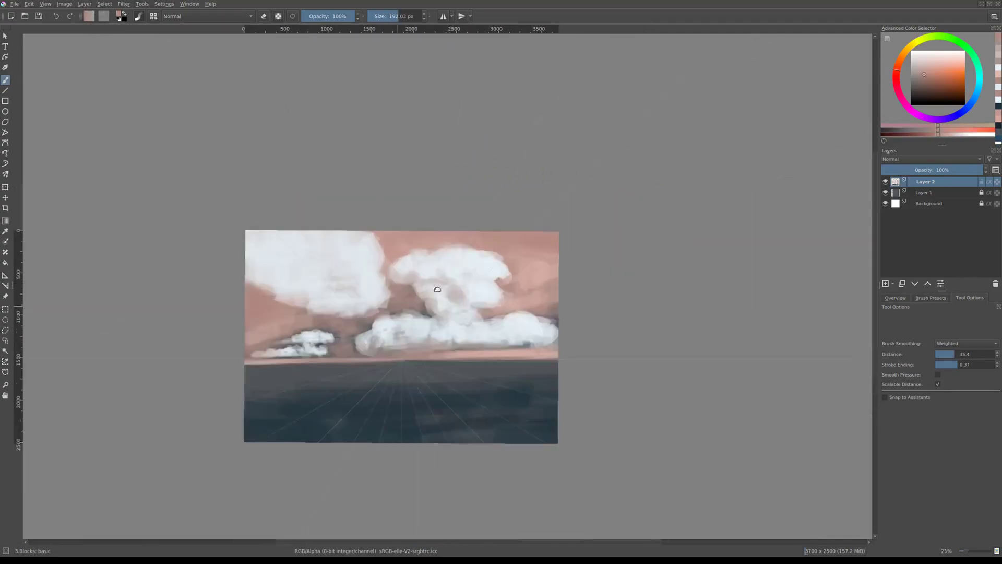
scroll(436, 291, up, 3)
scroll(649, 284, down, 4)
scroll(369, 313, up, 3)
shift+drag(271, 290, 242, 289)
ctrl+click(274, 346)
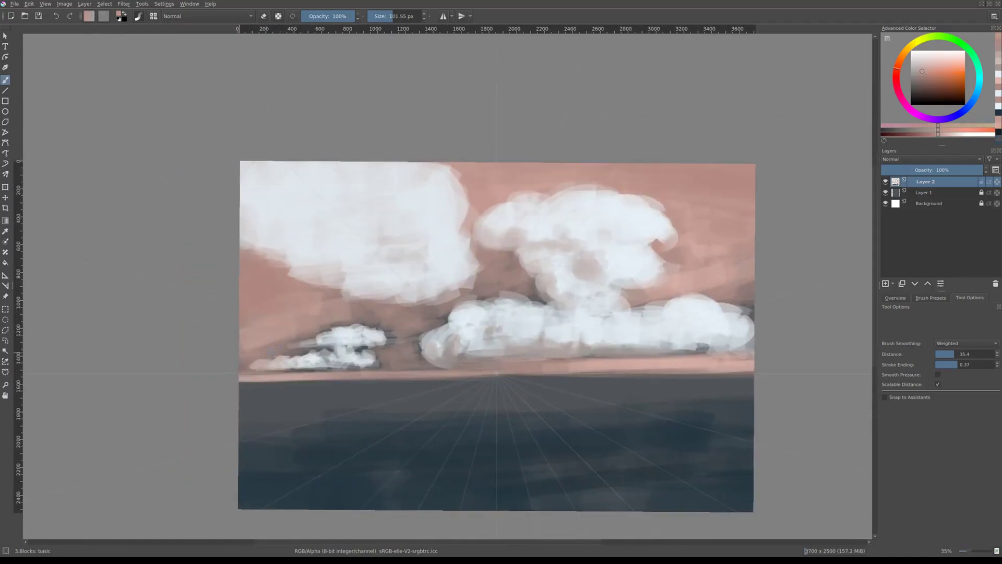
shift+drag(368, 312, 438, 320)
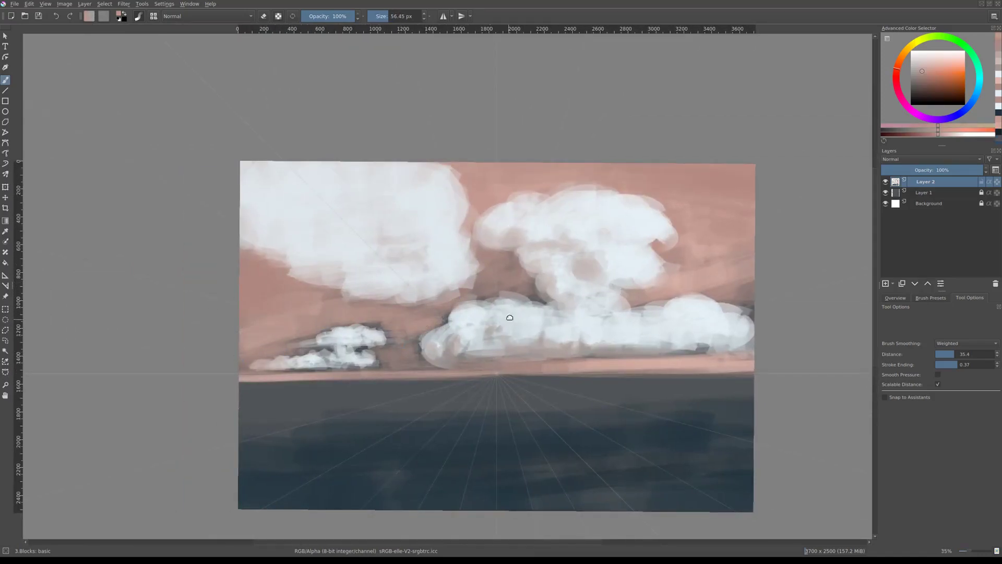
Zoom out and choose a near-white cloud colour from the quick colour picker.
scroll(510, 317, down, 2)
key(minus)
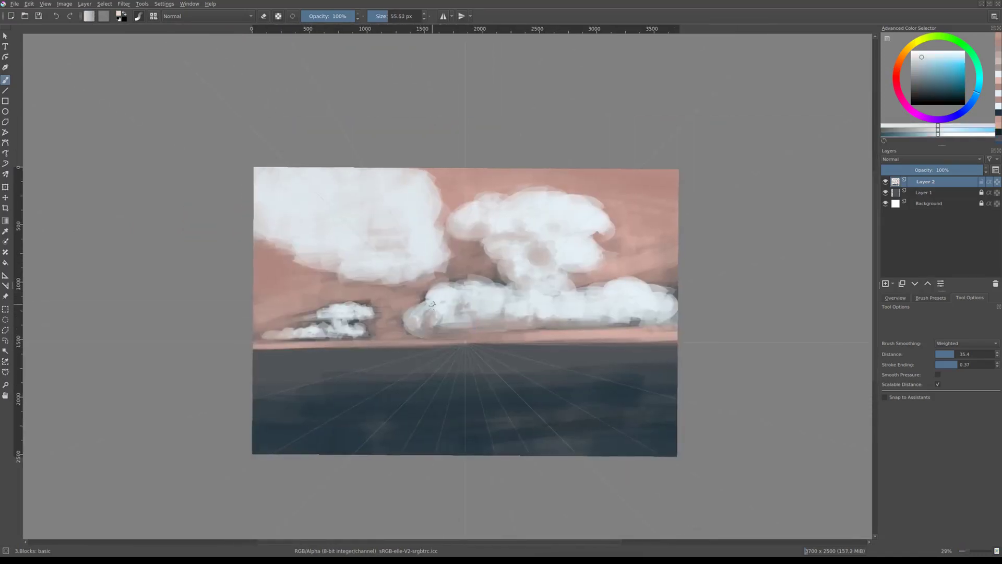
ctrl+click(426, 314)
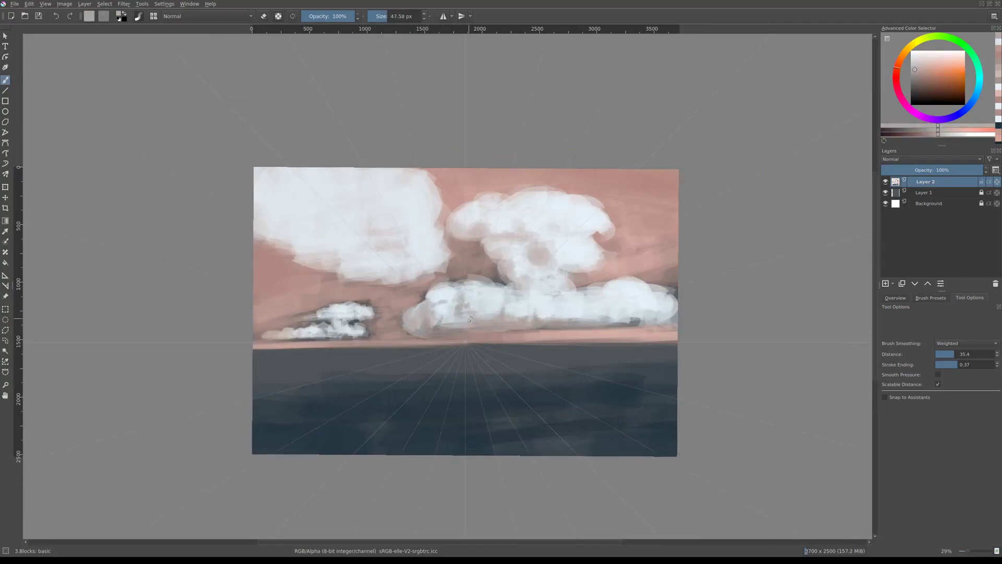
scroll(470, 319, up, 1)
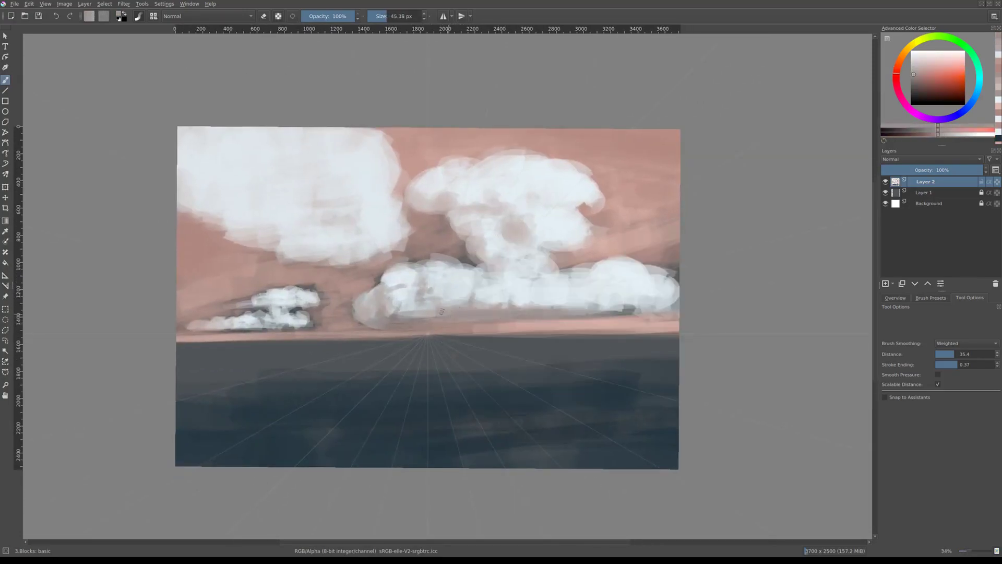
key(minus)
right_click(448, 319)
right_click(480, 312)
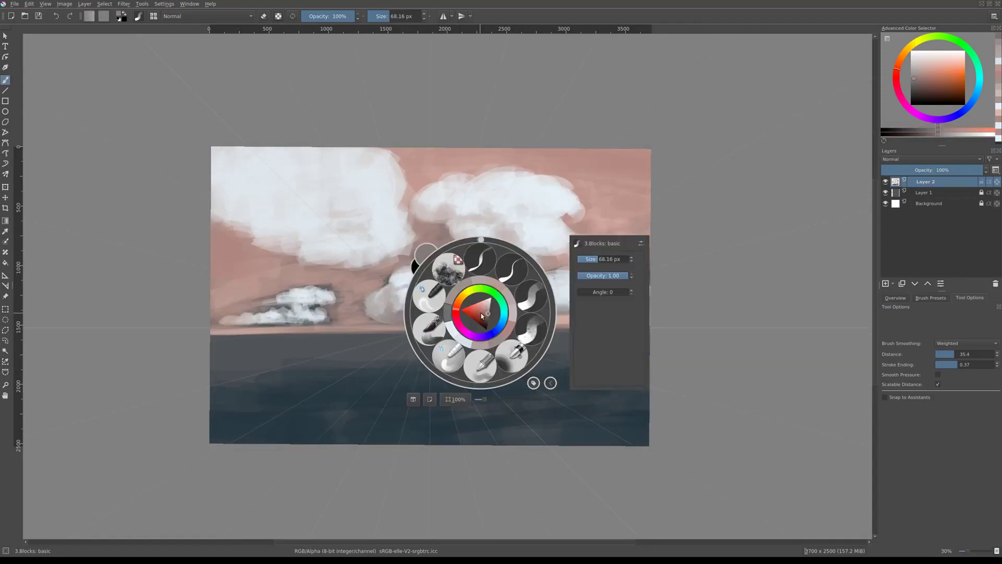
Zoom in and out repeatedly to compare the clouds with the whole composition.
key(minus)
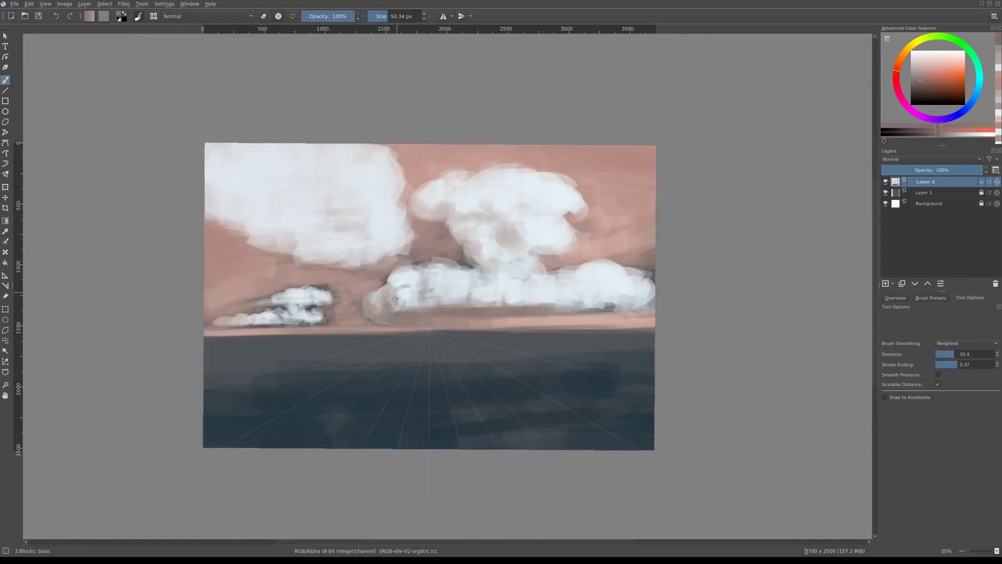
key(plus)
key(plus)
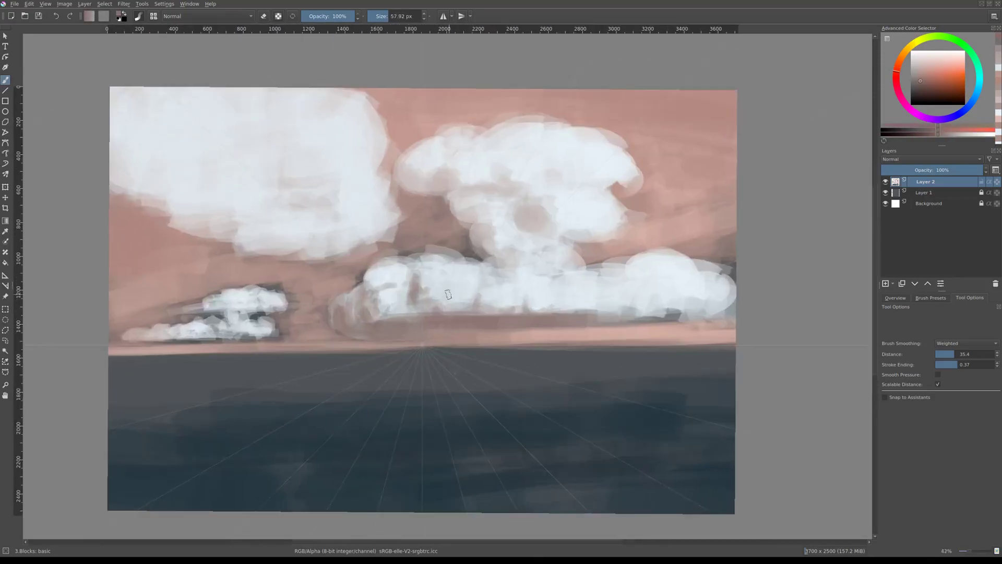
key(plus)
key(minus)
key(minus)
key(minus)
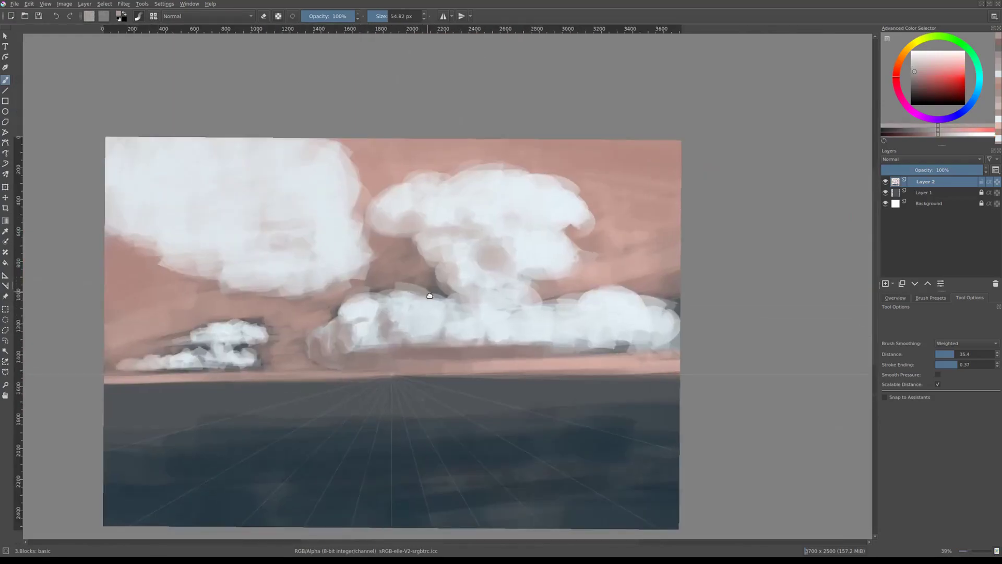
key(plus)
key(plus)
key(plus)
key(minus)
key(minus)
key(minus)
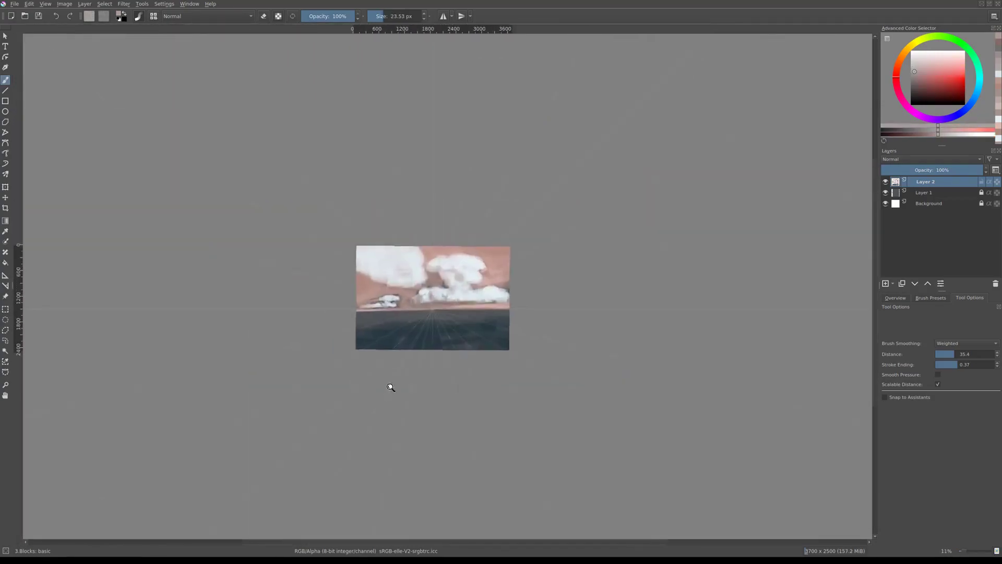
Save the painting and paint darker pink strokes over the upper-left cloud.
key(plus)
key(plus)
key(plus)
key(minus)
key(minus)
key(minus)
key(plus)
key(plus)
key(plus)
key(ctrl+s)
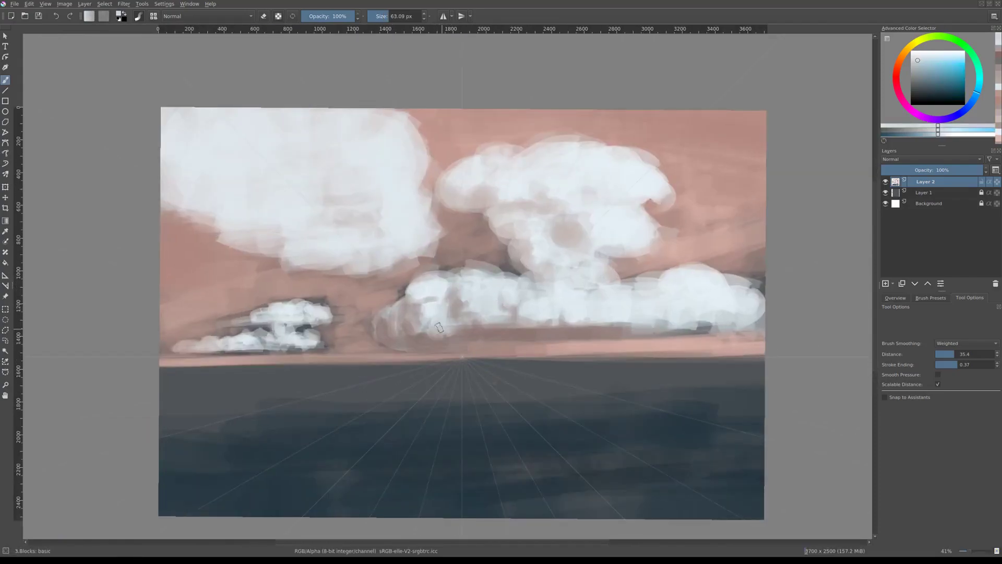
key(minus)
key(minus)
key(minus)
key(plus)
key(plus)
key(minus)
key(minus)
key(minus)
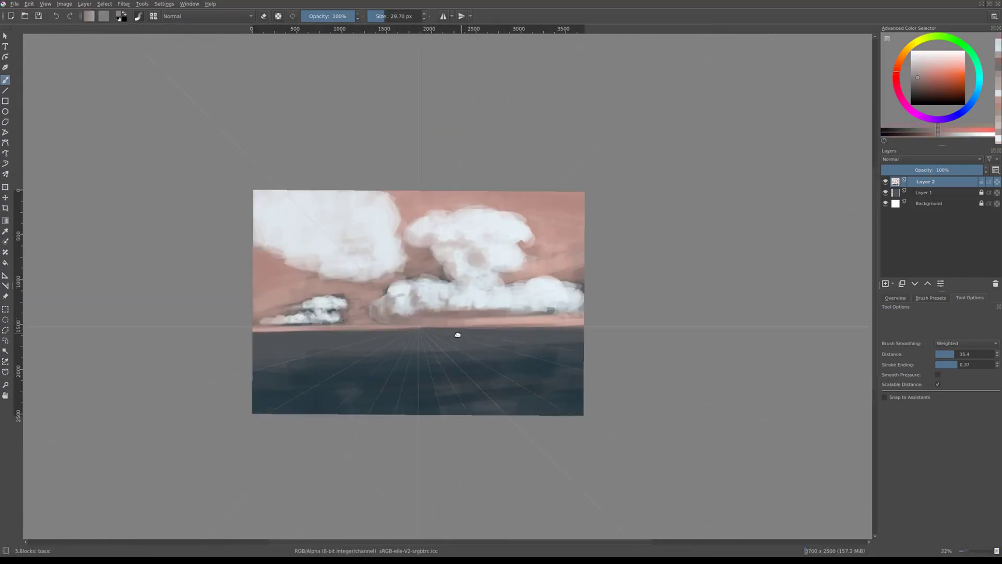
key(plus)
mouse_move(376, 300)
mouse_down()
mouse_move(315, 230)
mouse_move(365, 302)
mouse_move(376, 264)
mouse_move(359, 231)
mouse_up()
key(slash)
Sample near-white, mauve-pink and lighter tones from the clouds and sky, and enlarge the brush.
ctrl+click(444, 311)
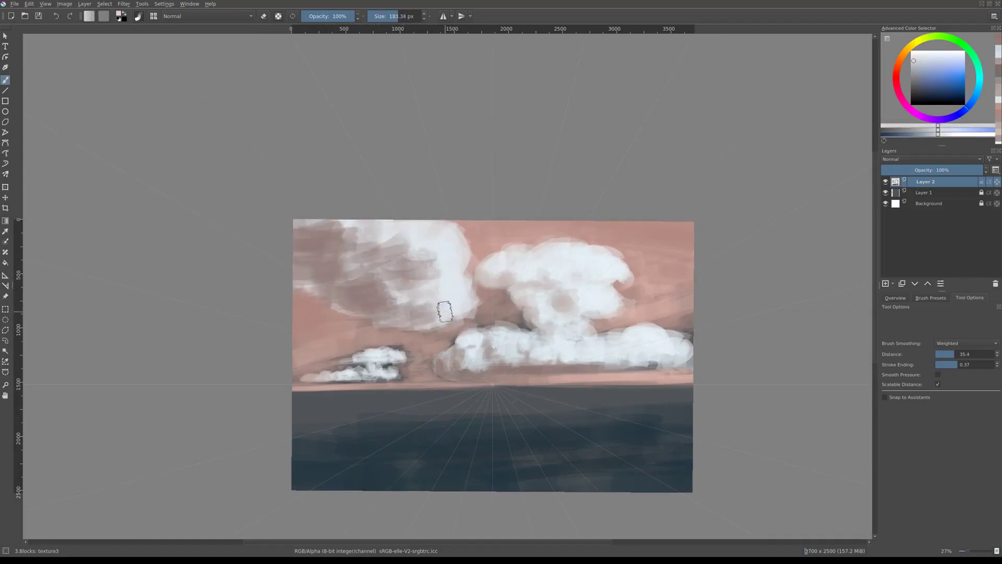
key(ctrl+minus)
key(ctrl+plus)
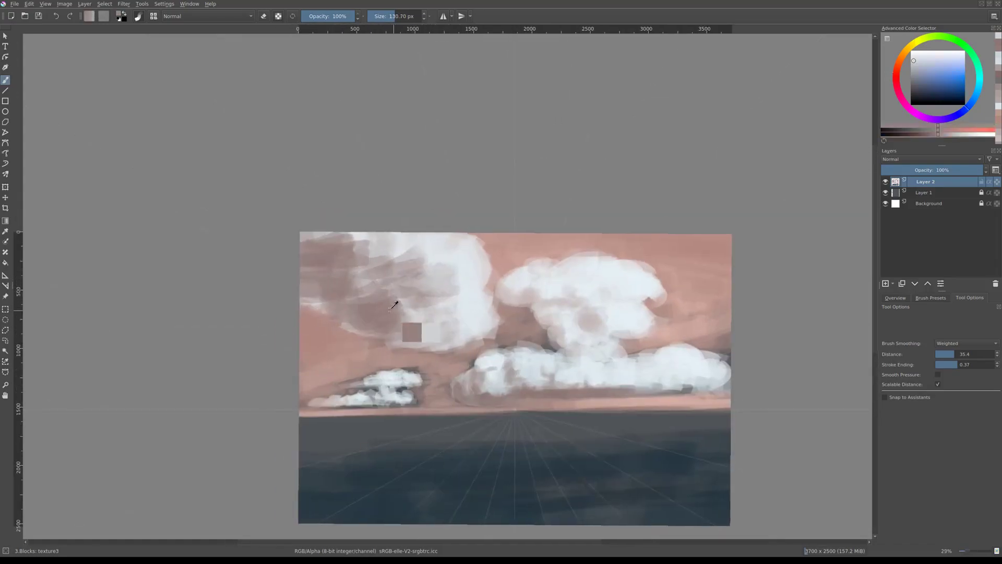
ctrl+click(407, 261)
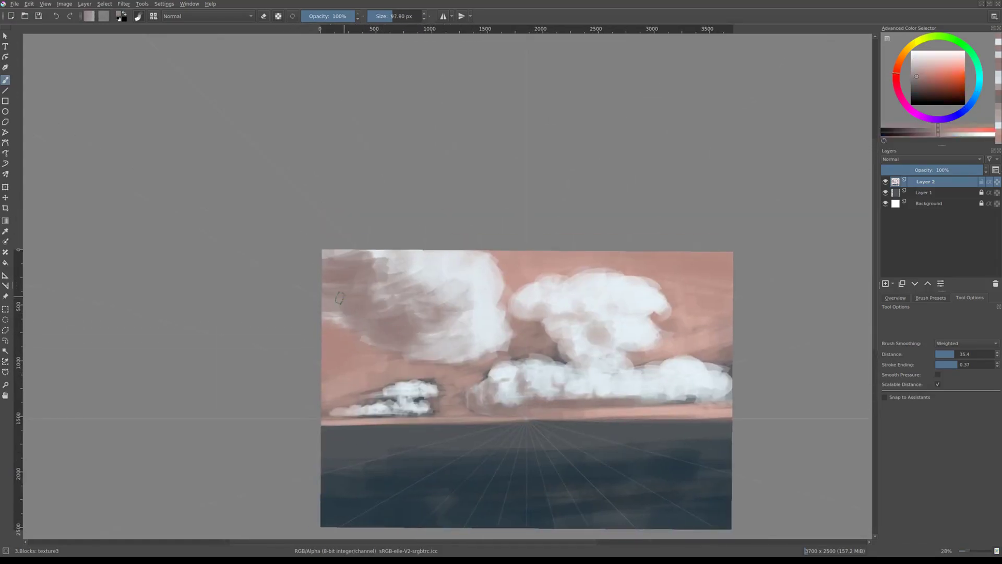
key(ctrl+minus)
key(ctrl+plus)
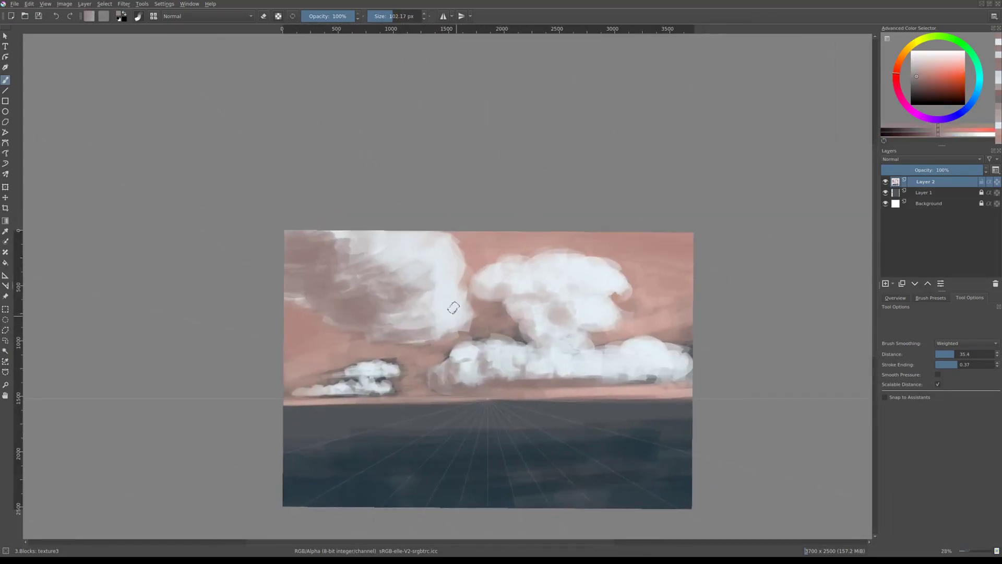
ctrl+click(331, 248)
drag(332, 248, 381, 280)
Pick a light cyan from the quick palette, inspect the upper-left cloud, and save.
key(ctrl+minus)
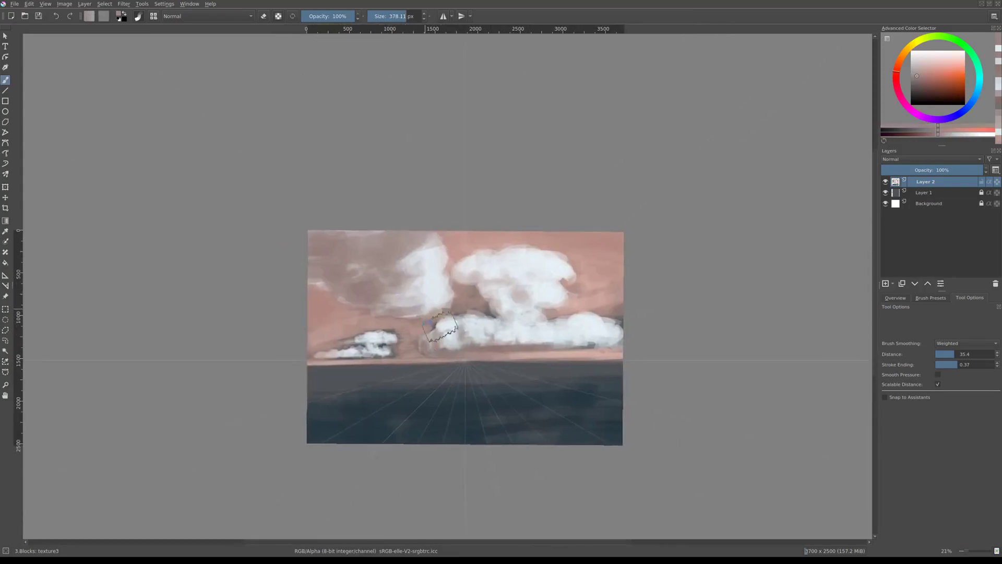
right_click(418, 291)
click(415, 294)
key(ctrl+plus)
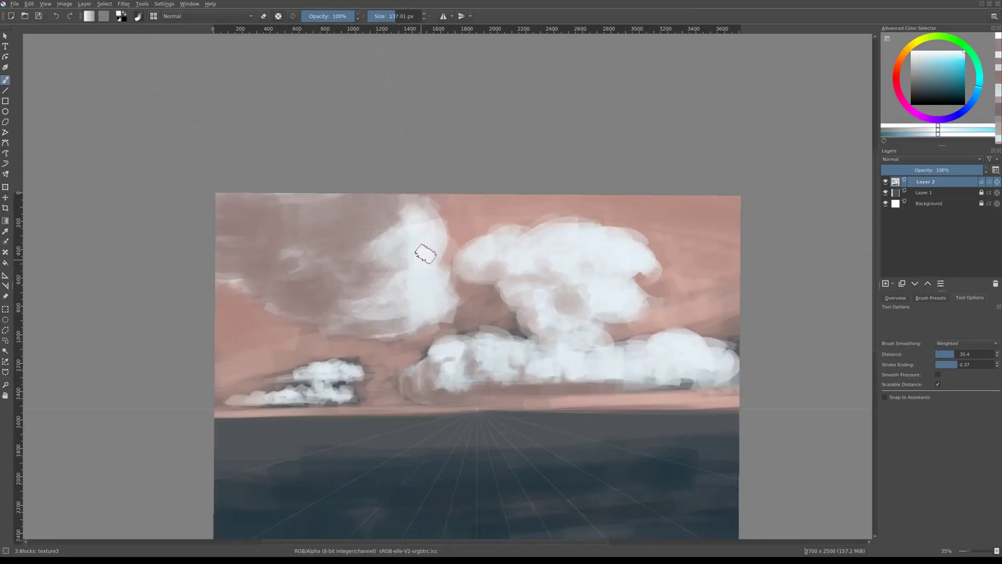
scroll(426, 281, up, 1)
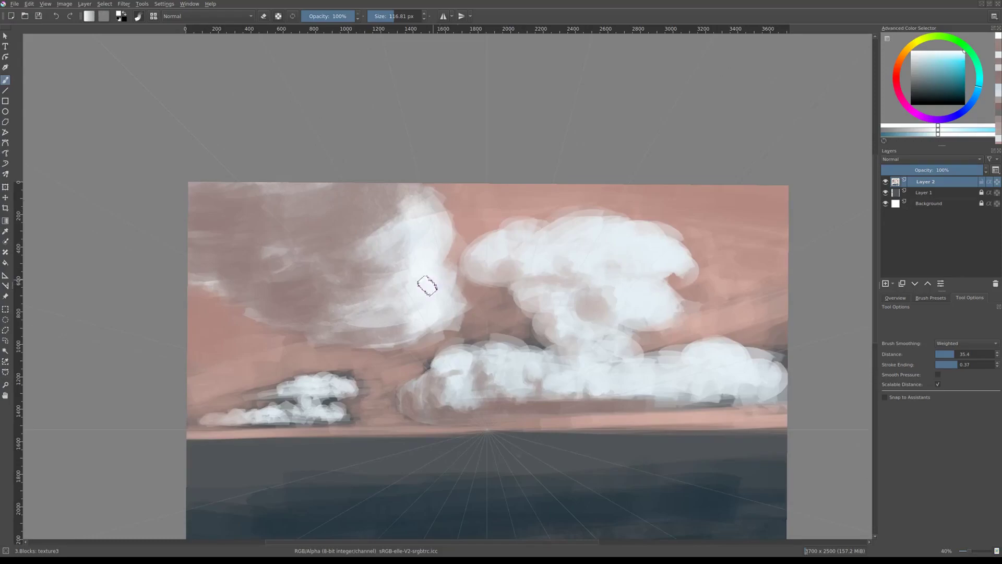
scroll(427, 285, down, 2)
key(ctrl+s)
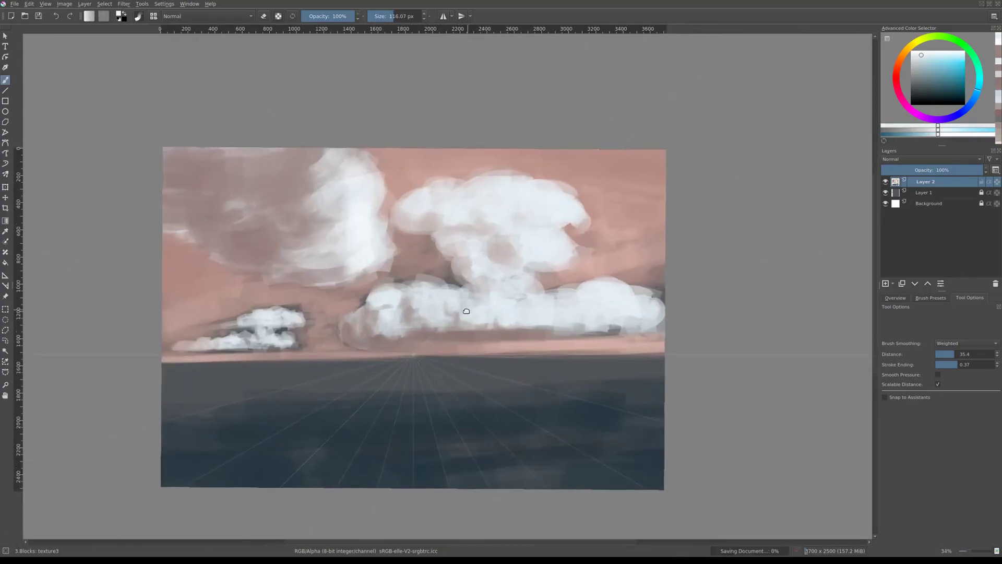
Tilt the canvas counter-clockwise and add a new empty Layer 3.
drag(466, 311, 570, 256)
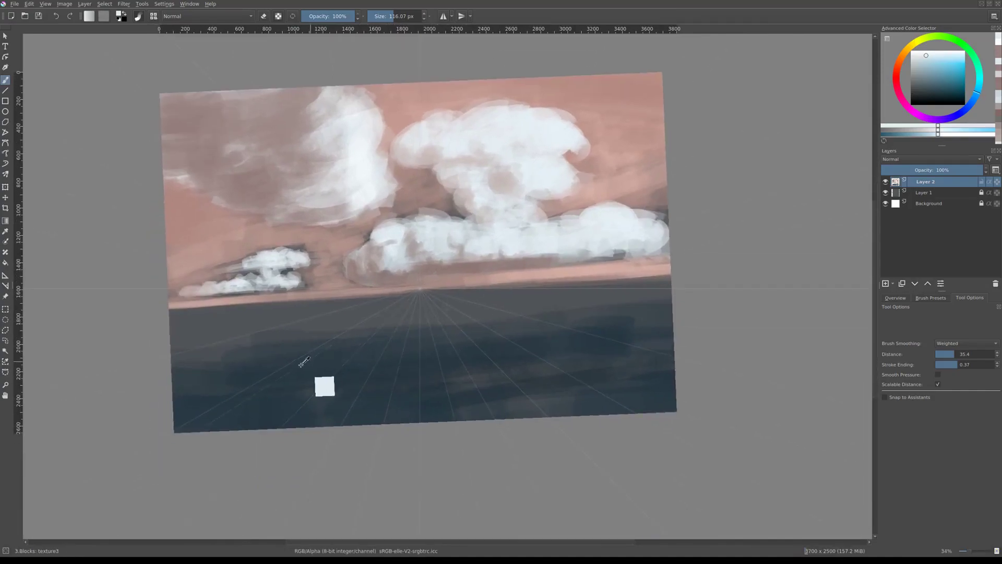
key(Insert)
drag(600, 298, 564, 273)
Try several pink shades, sample sky colours, and save the painting.
ctrl+click(587, 291)
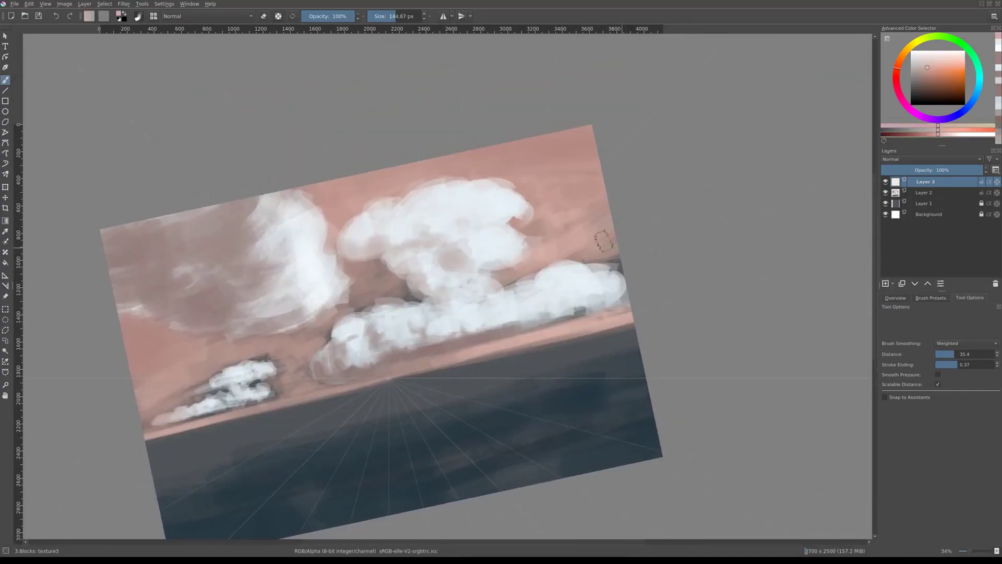
ctrl+click(593, 158)
key(bracketleft)
ctrl+click(543, 152)
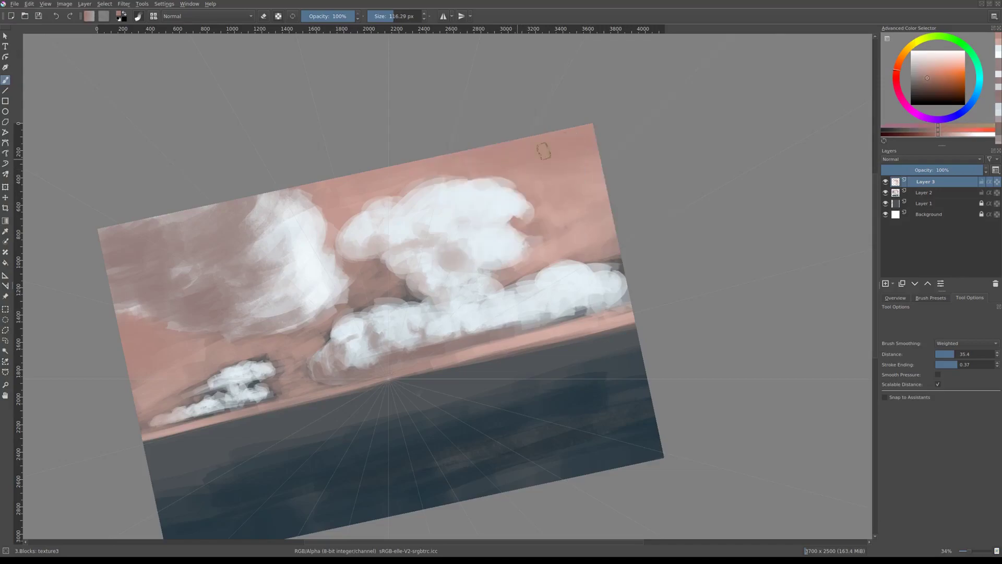
scroll(450, 242, down, 3)
scroll(569, 237, up, 2)
ctrl+click(569, 238)
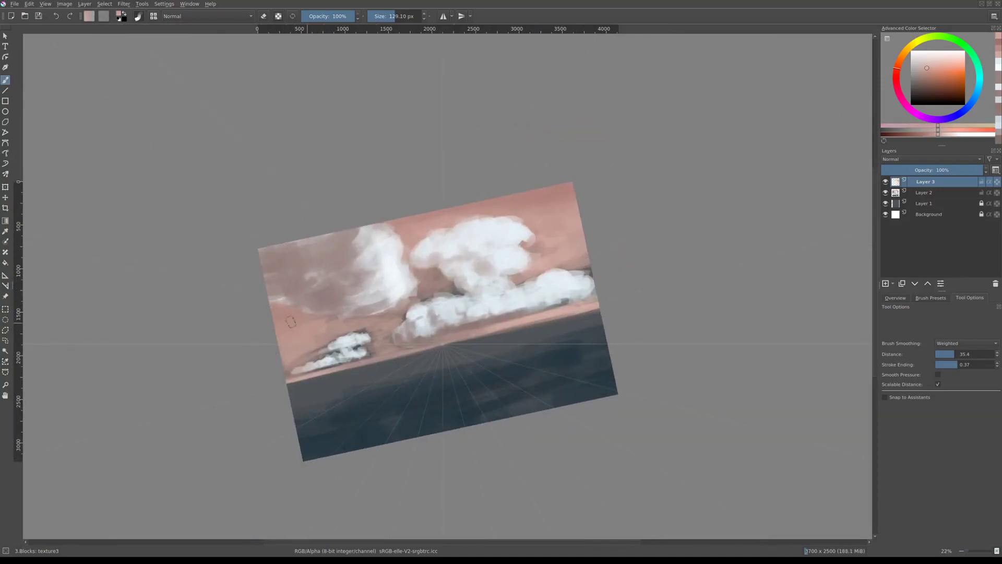
scroll(488, 250, up, 1)
scroll(487, 251, up, 2)
ctrl+click(495, 329)
key(ctrl+s)
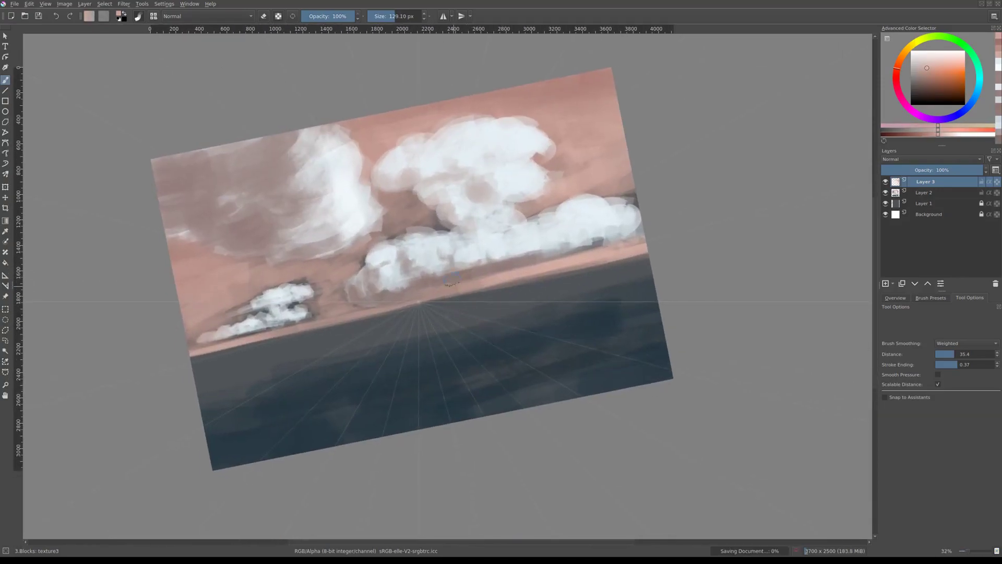
Level the canvas tilt and paint dark sea-blue strokes between clouds at the horizon.
right_click(433, 341)
drag(437, 322, 525, 304)
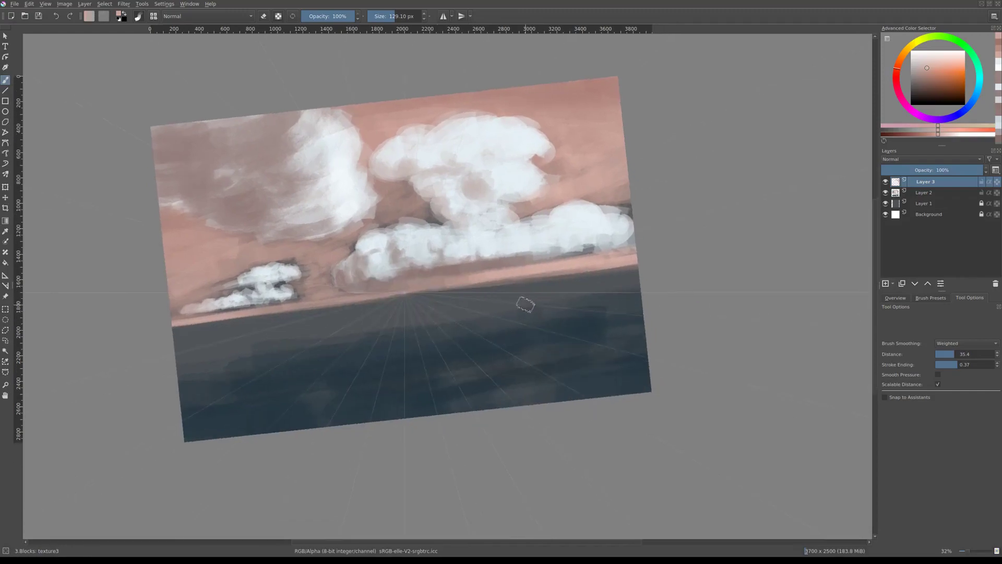
drag(585, 274, 582, 287)
ctrl+click(345, 362)
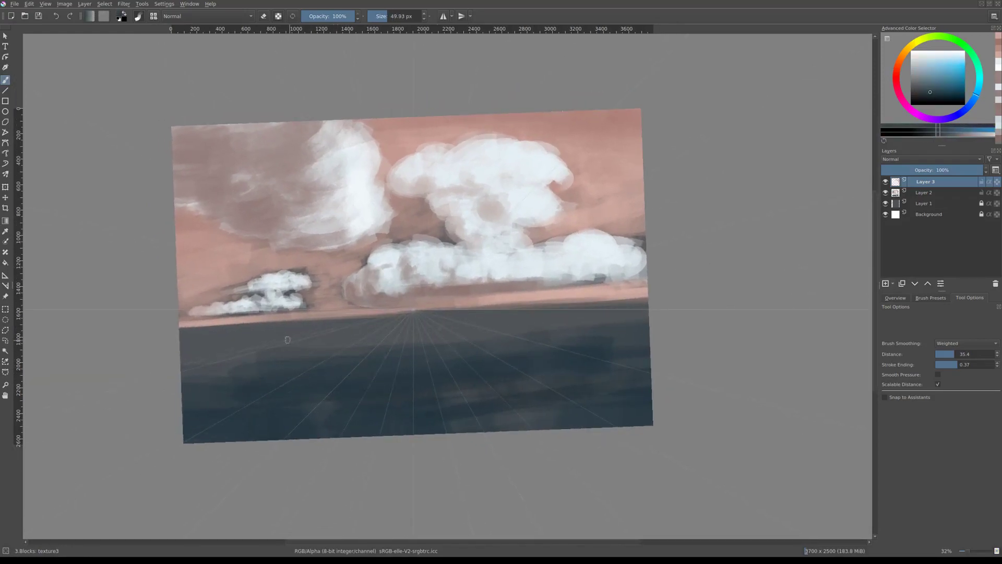
key(bracketright)
key(bracketright)
key(bracketright)
mouse_move(329, 253)
mouse_down()
mouse_move(360, 313)
mouse_move(252, 301)
mouse_up()
Switch to the basic brush and paint a dark mountain peak on the horizon.
right_click(354, 303)
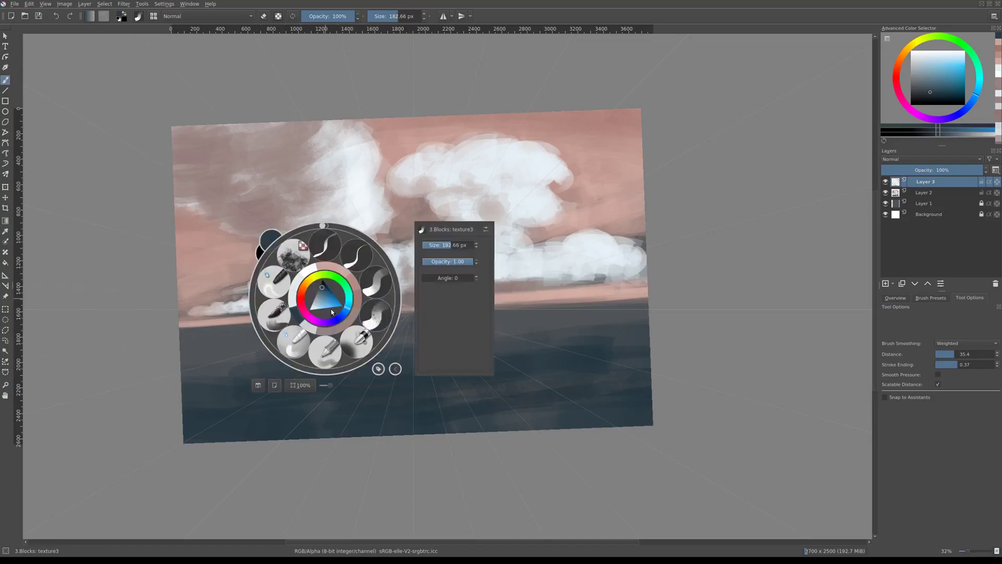
click(324, 365)
drag(313, 313, 368, 269)
drag(293, 334, 344, 313)
key(minus)
key(minus)
scroll(442, 326, up, 4)
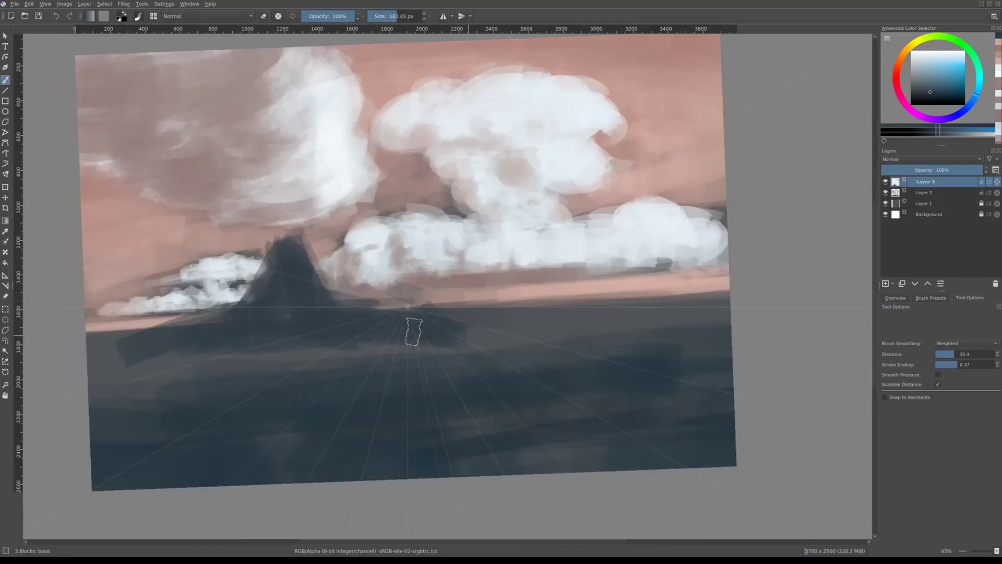
scroll(414, 324, down, 2)
key(bracketleft)
drag(251, 319, 351, 291)
Add a second grey peak at the horizon beside the first.
scroll(380, 261, up, 2)
scroll(414, 351, down, 3)
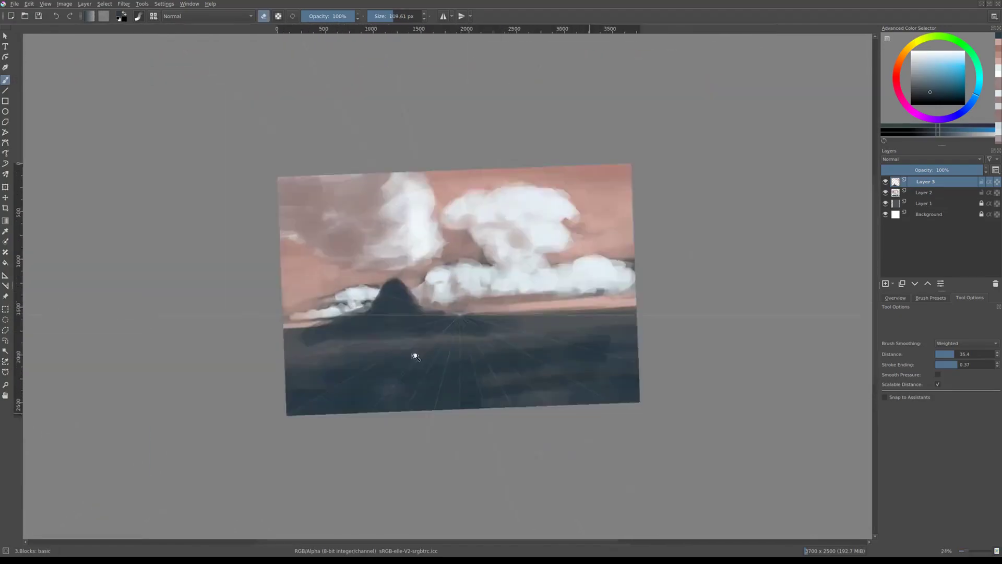
scroll(450, 325, up, 2)
scroll(509, 365, up, 1)
key(bracketright)
key(bracketright)
key(bracketright)
key(bracketleft)
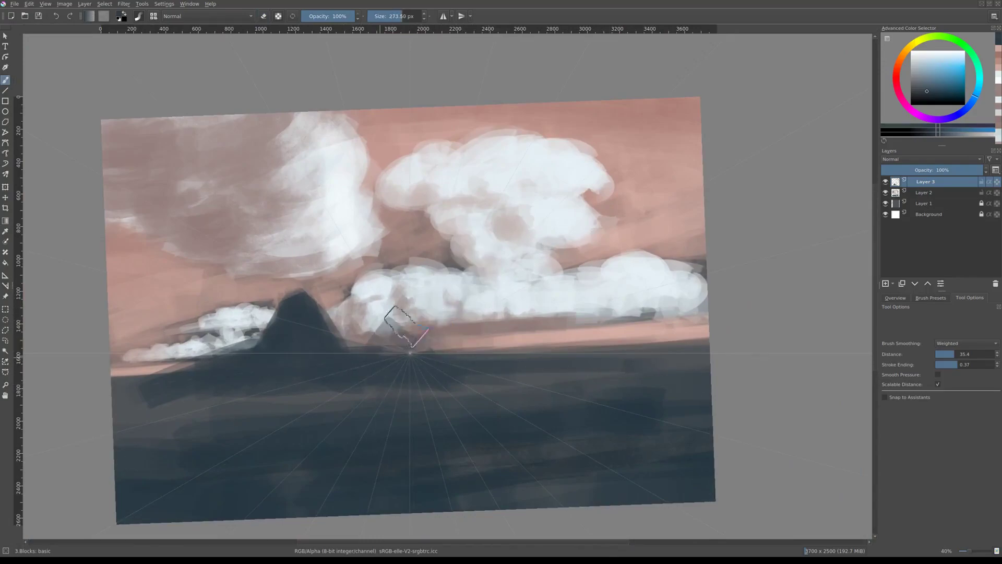
drag(375, 347, 433, 320)
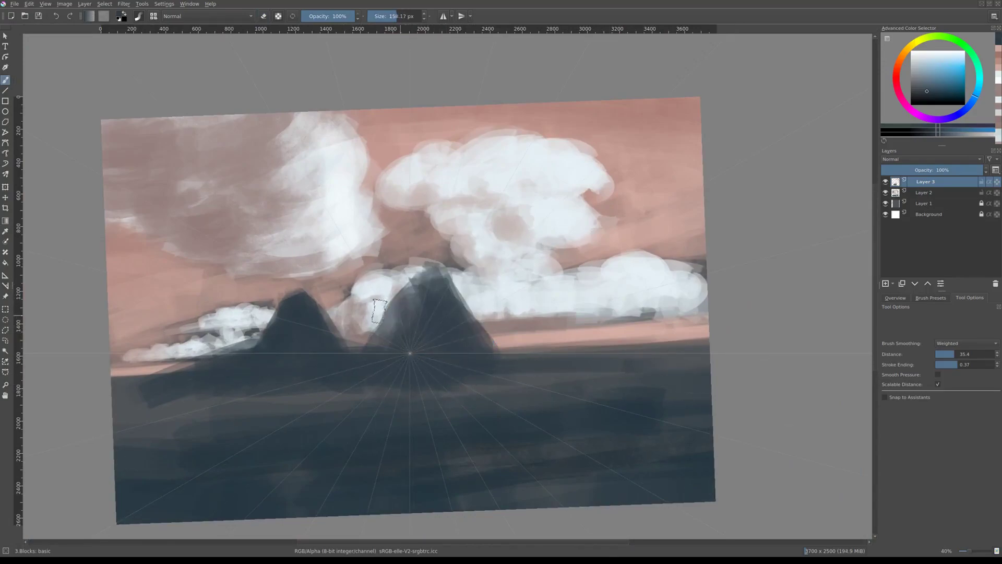
Lighten the central mountain with a paler stroke, then choose an orange colour.
scroll(418, 356, up, 2)
scroll(522, 358, down, 2)
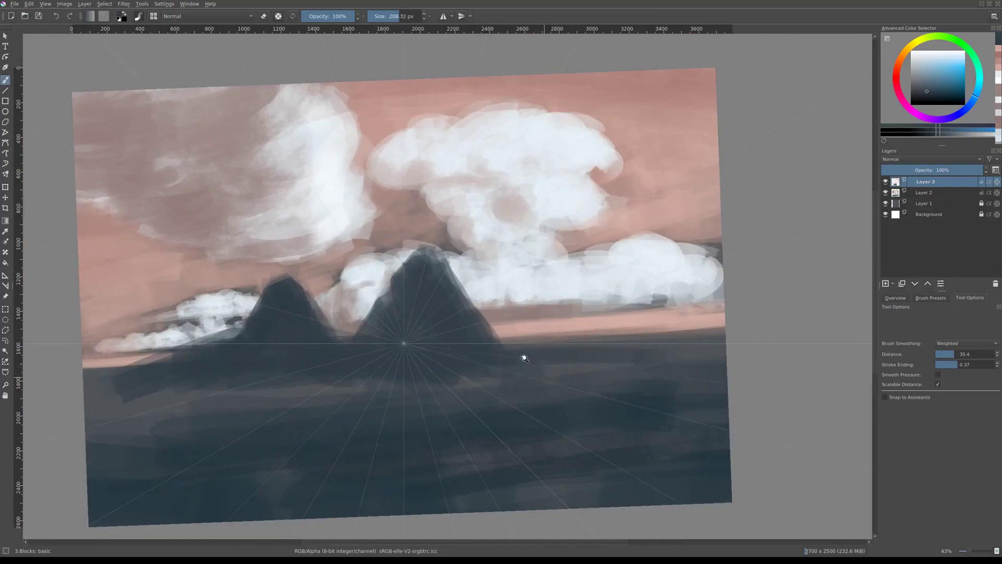
scroll(496, 339, up, 2)
right_click(470, 324)
click(448, 284)
drag(447, 285, 465, 324)
right_click(465, 325)
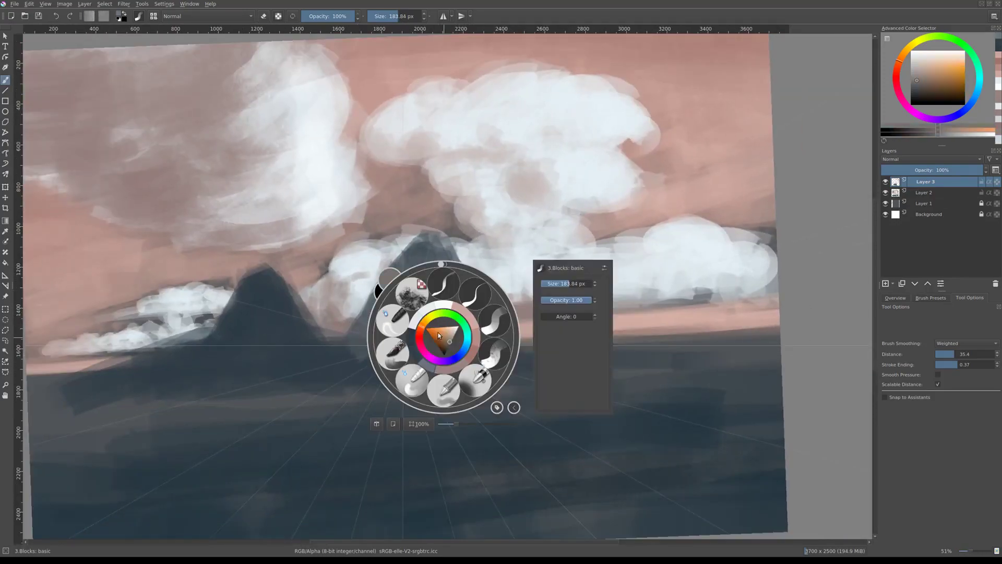
click(476, 339)
Browse the pop-up palette and pick a red painting colour.
scroll(440, 281, down, 3)
scroll(319, 362, down, 3)
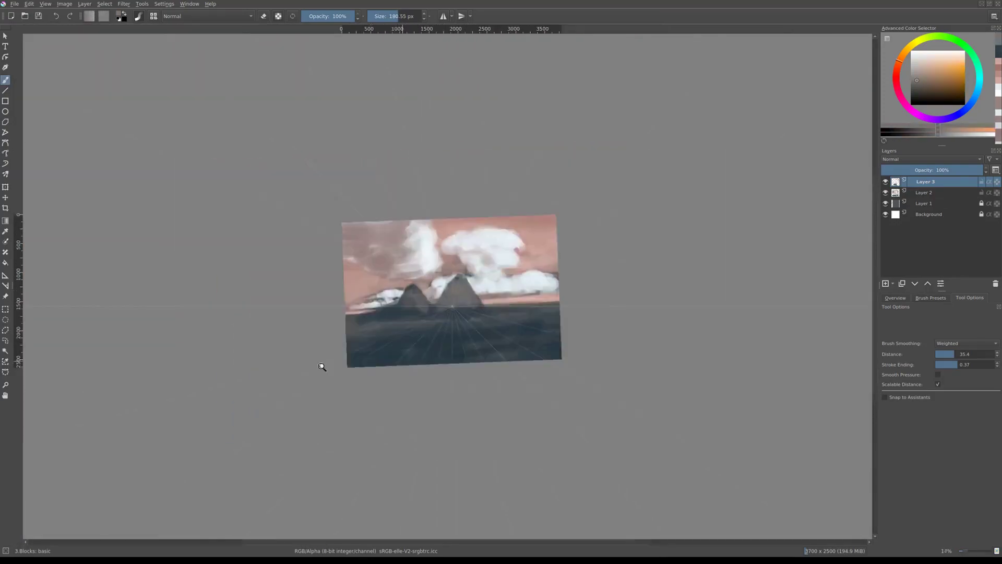
scroll(320, 362, up, 3)
scroll(443, 316, down, 1)
scroll(443, 316, up, 1)
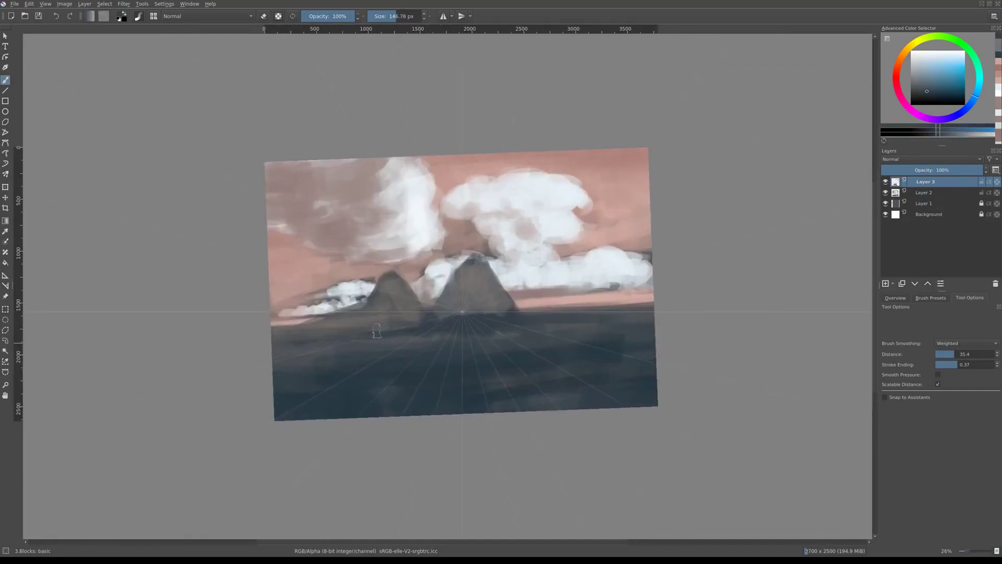
scroll(443, 313, up, 2)
scroll(399, 330, up, 1)
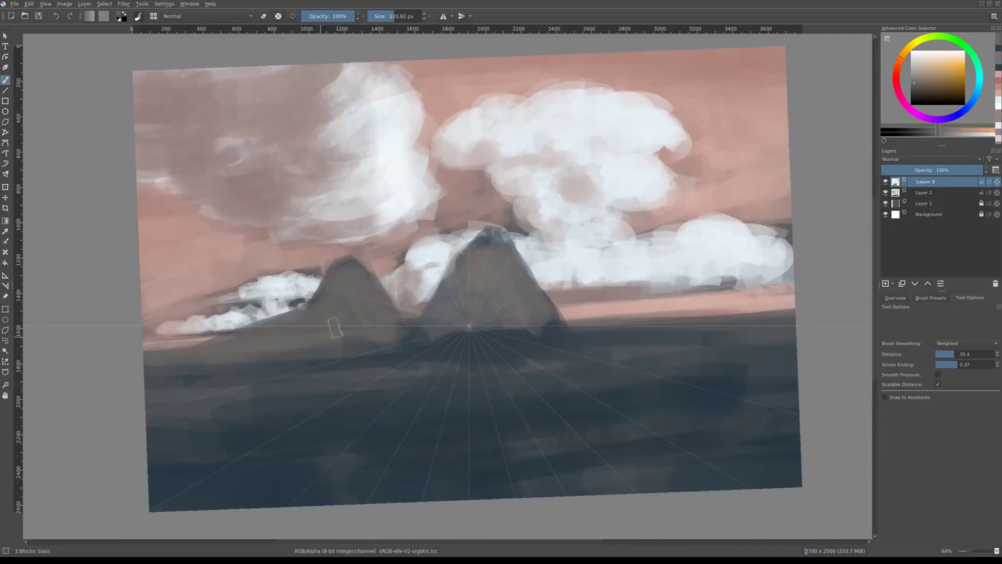
scroll(477, 324, down, 2)
right_click(503, 328)
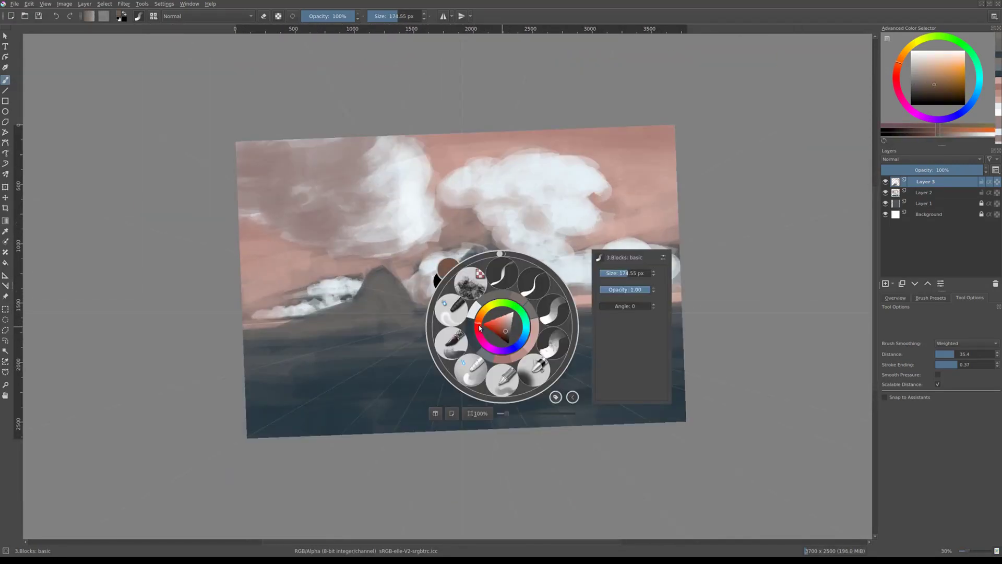
scroll(479, 326, up, 1)
scroll(500, 291, up, 2)
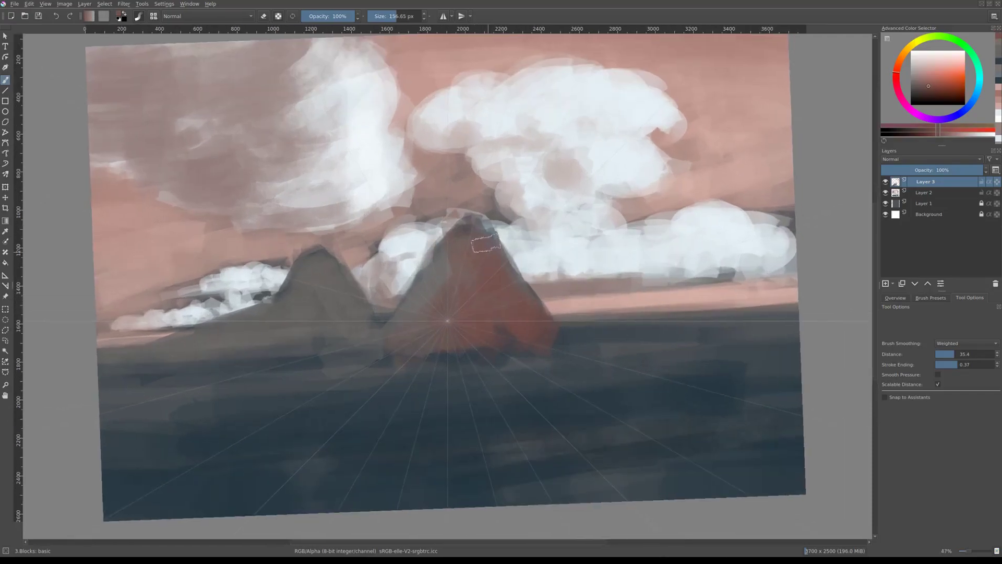
scroll(470, 292, down, 2)
scroll(454, 292, up, 1)
right_click(496, 313)
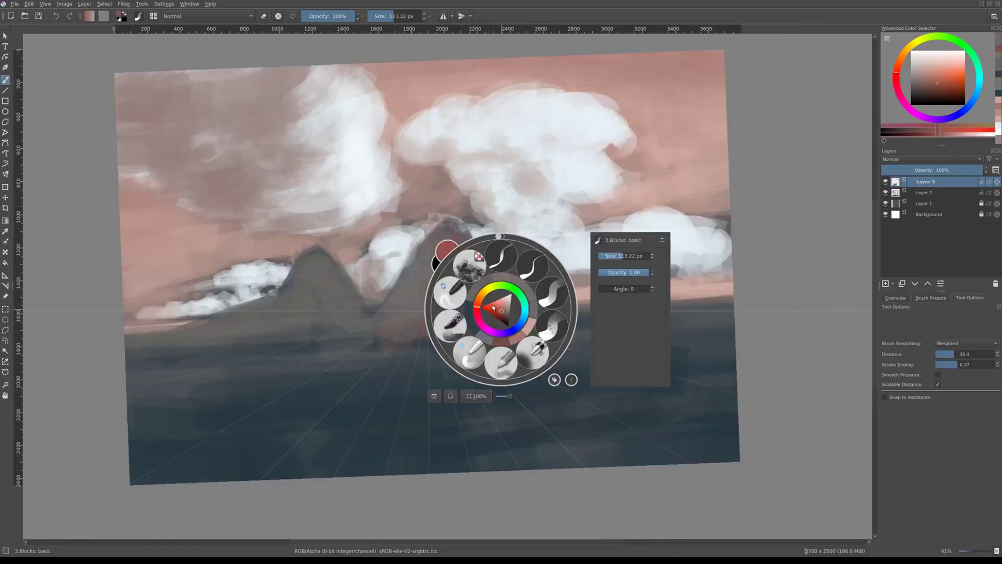
scroll(469, 334, down, 2)
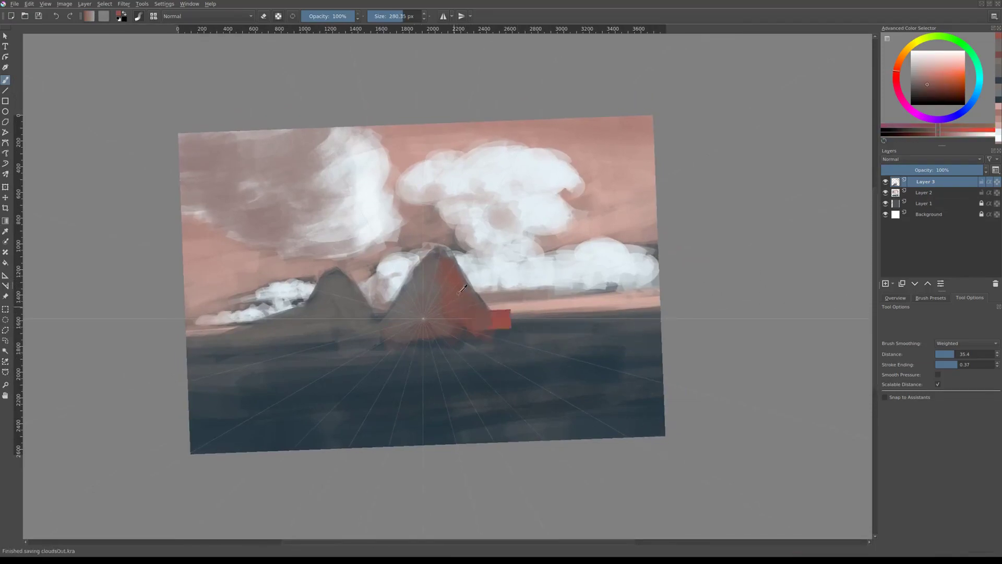
Paint red and grey strokes on the right peak, undoing the unwanted ones.
drag(467, 321, 449, 418)
drag(488, 313, 475, 277)
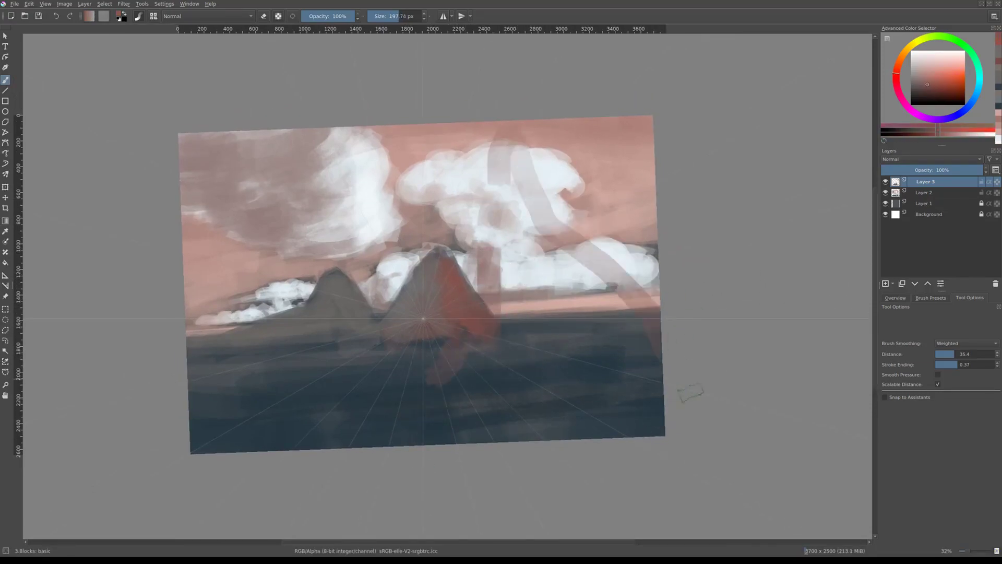
scroll(493, 313, down, 1)
scroll(472, 348, up, 2)
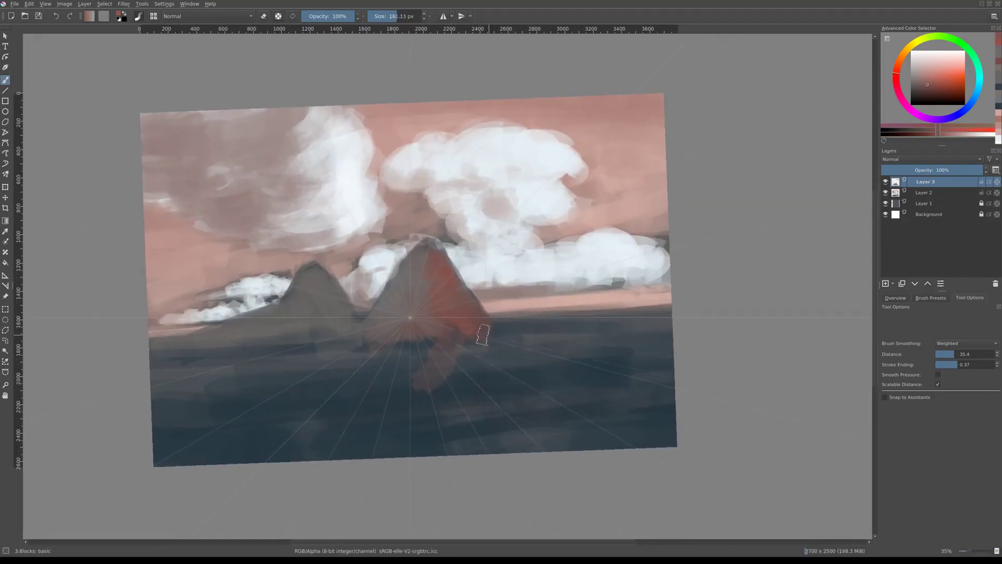
key(ctrl+z)
drag(501, 261, 608, 321)
scroll(546, 347, down, 1)
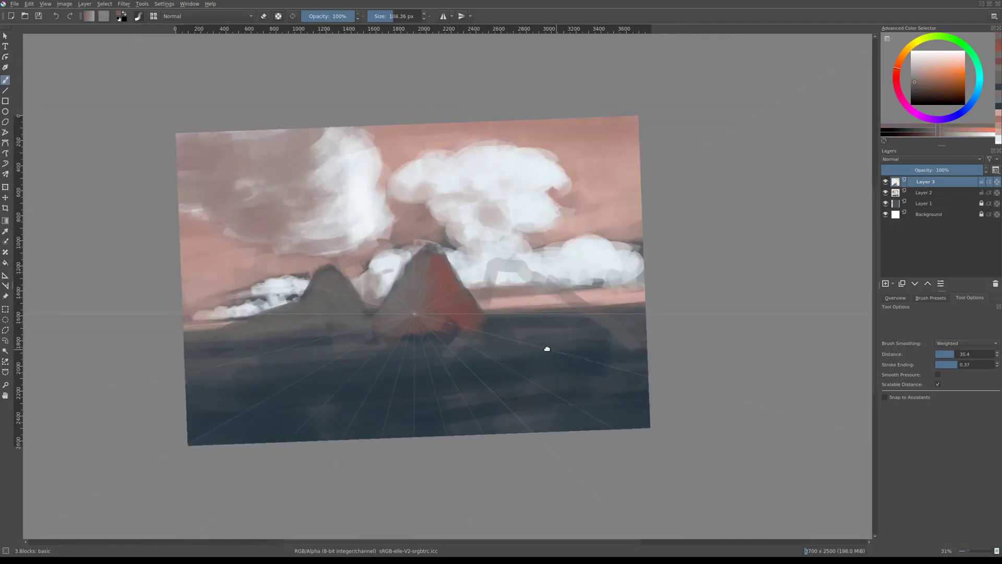
drag(506, 272, 572, 316)
scroll(546, 320, up, 1)
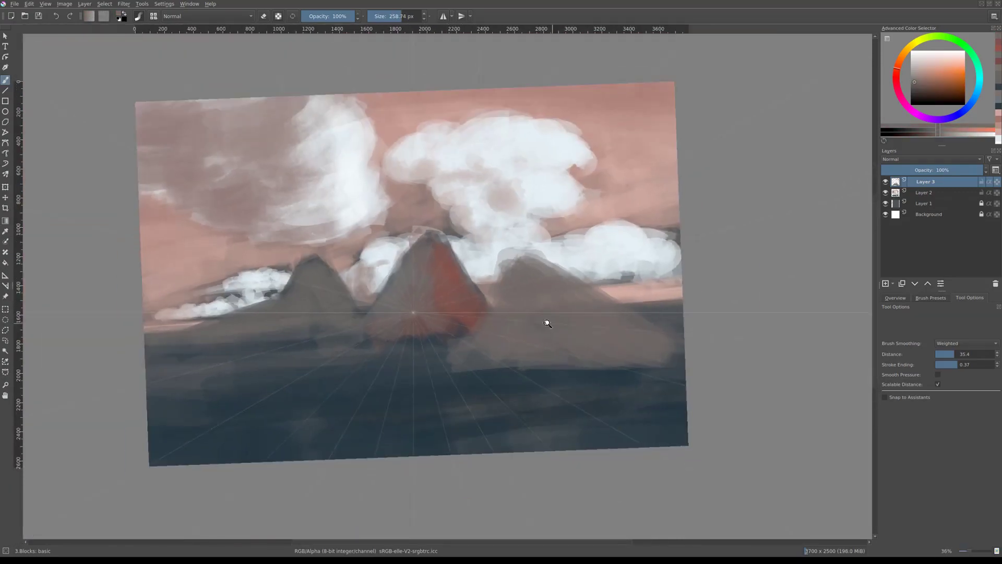
key(ctrl+z)
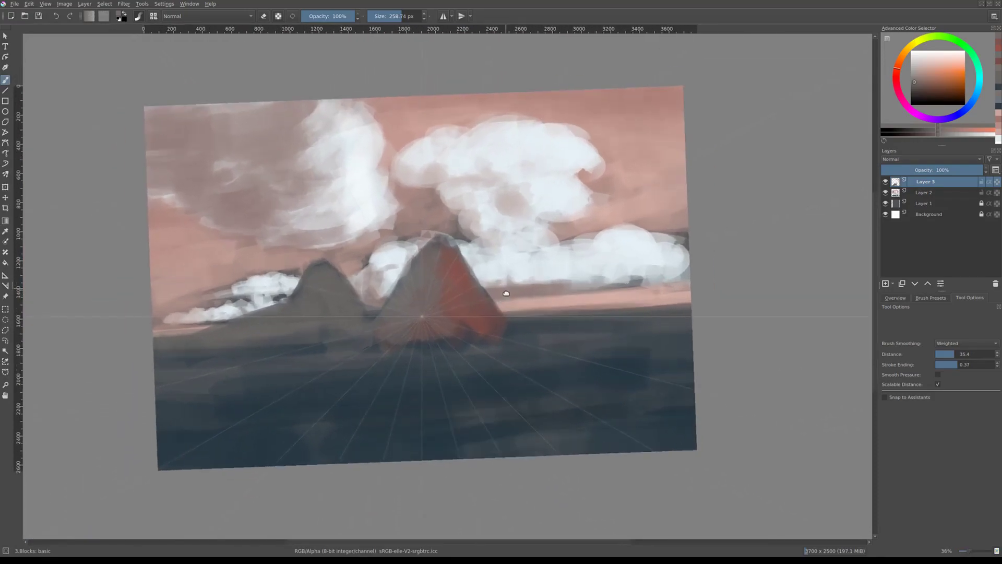
Erase the right peak's top to reveal clouds, shrink the brush, and return to the eraser.
key(e)
mouse_move(480, 272)
mouse_down()
mouse_move(436, 261)
mouse_move(412, 272)
mouse_move(483, 308)
mouse_up()
key(e)
scroll(483, 308, up, 2)
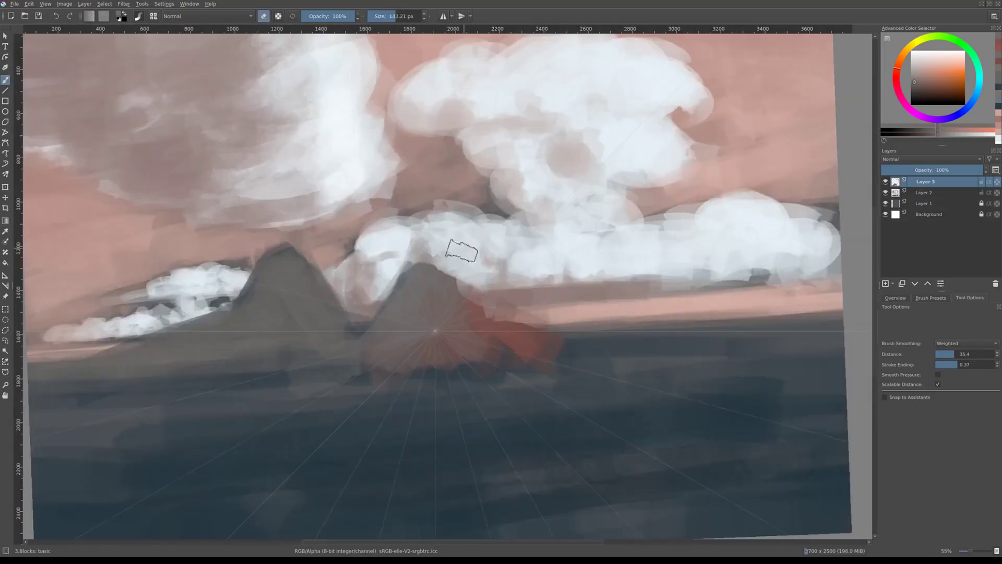
scroll(460, 246, down, 1)
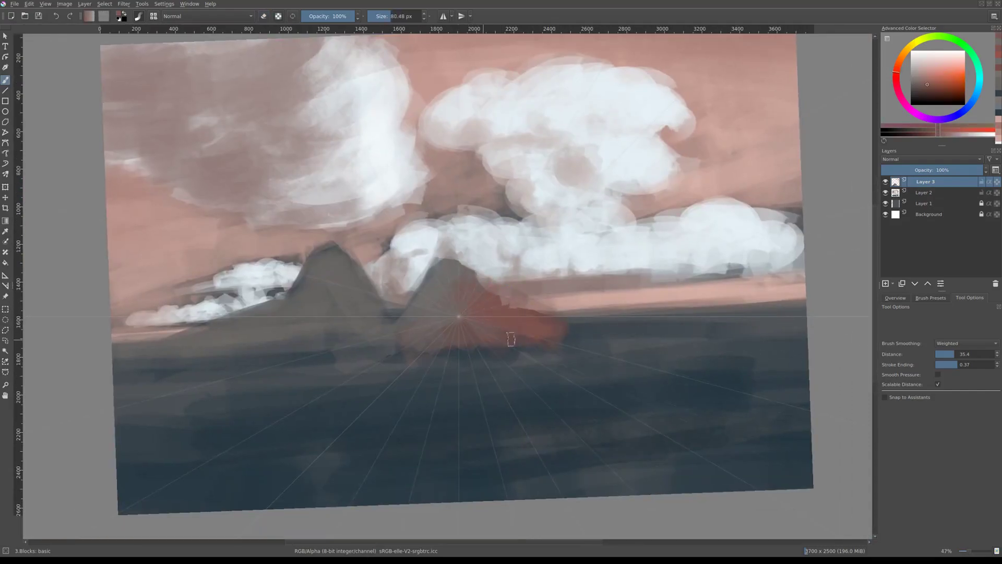
drag(511, 340, 452, 325)
scroll(459, 284, up, 2)
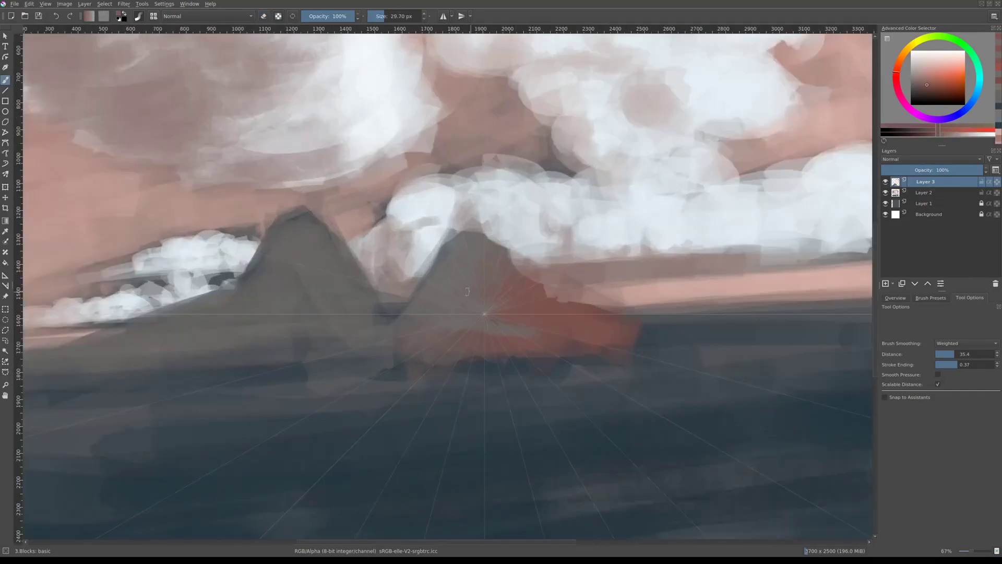
mouse_move(526, 305)
mouse_down()
mouse_move(428, 331)
mouse_move(469, 299)
mouse_up()
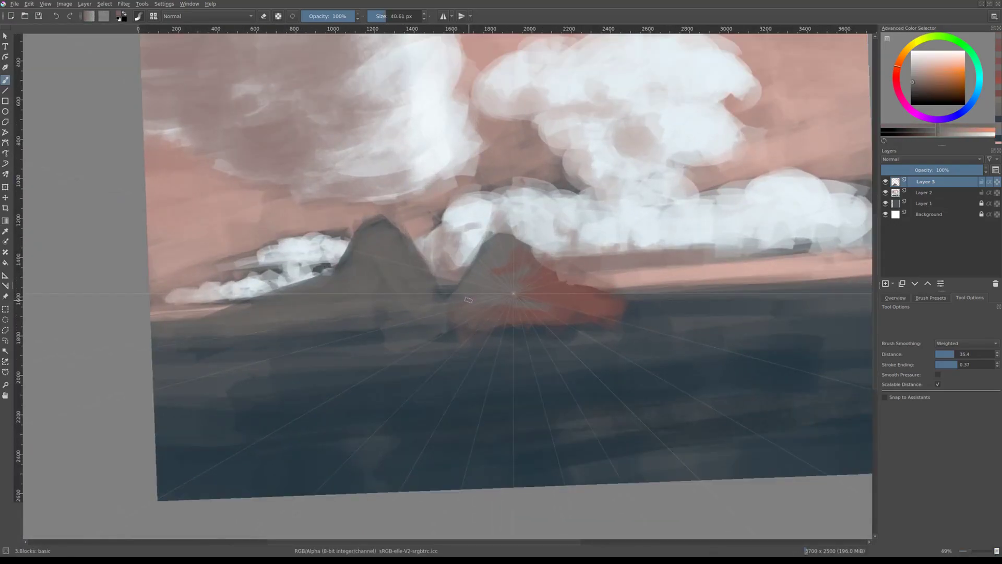
scroll(468, 299, down, 2)
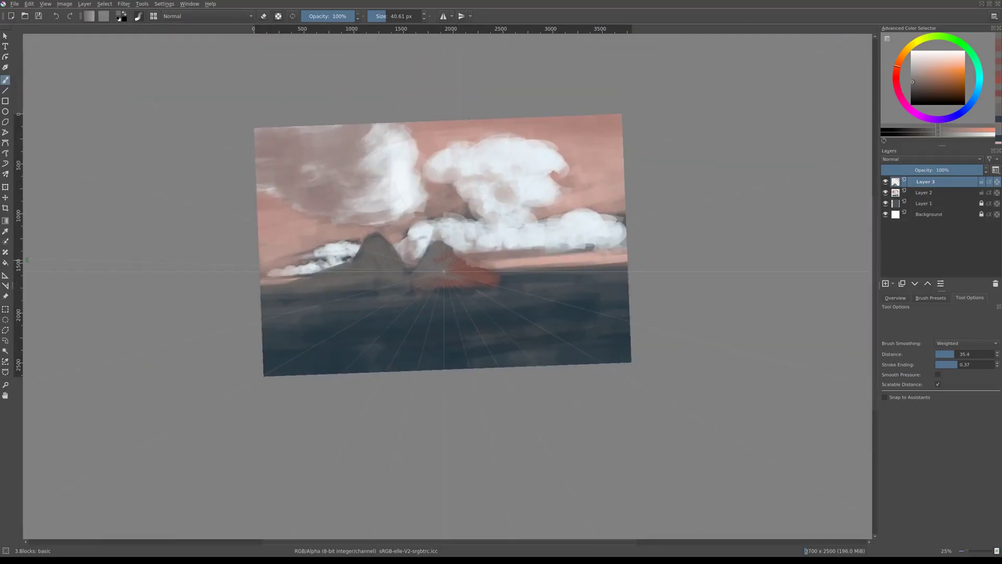
scroll(497, 344, up, 2)
key(e)
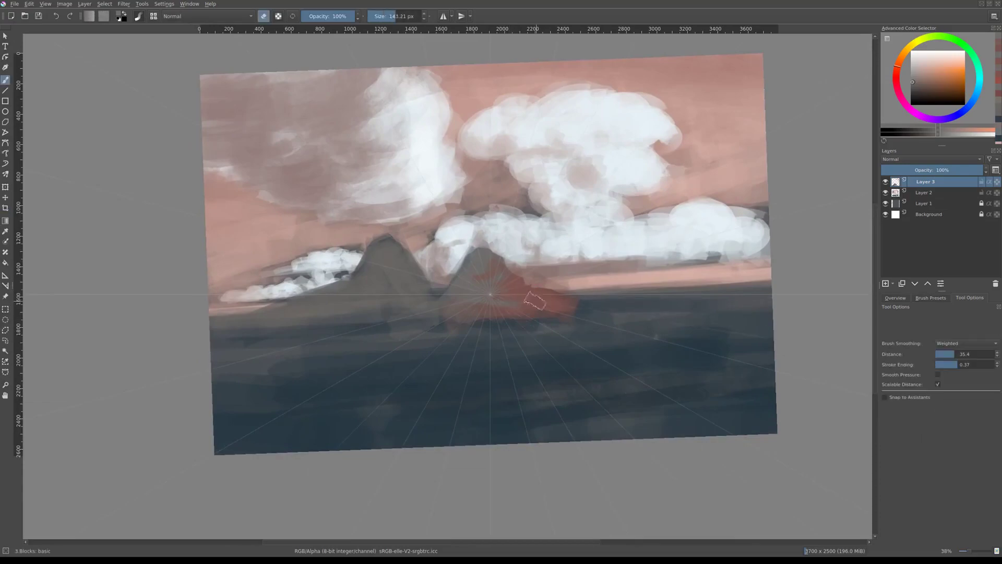
scroll(501, 334, up, 2)
Switch to a painting brush from the pop-up palette and paint a dark vertical pillar stroke.
scroll(509, 318, up, 1)
right_click(555, 369)
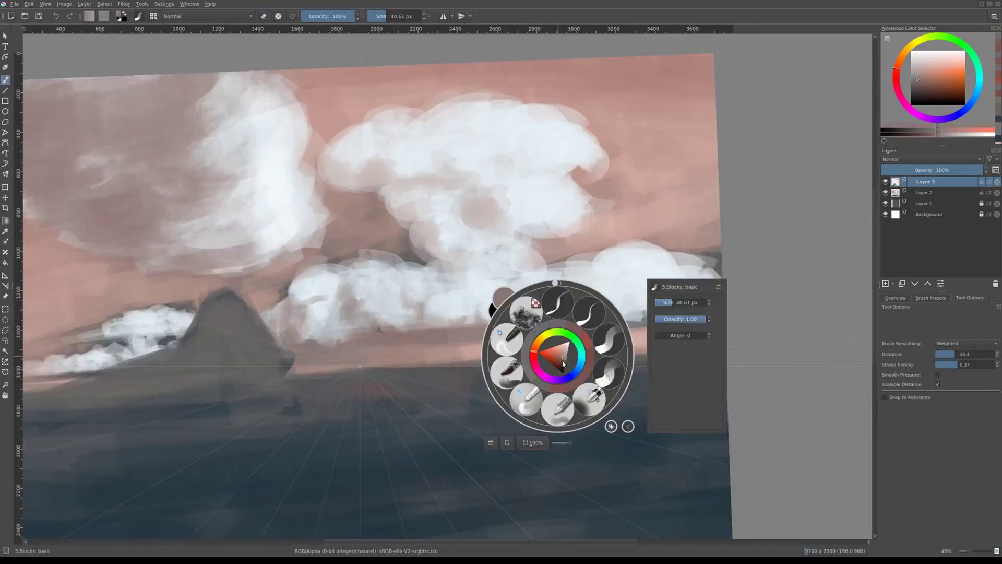
click(501, 298)
scroll(566, 325, down, 1)
mouse_move(593, 326)
mouse_down()
mouse_move(580, 257)
mouse_move(579, 336)
mouse_up()
Lighten the pillar with pinkish-grey strokes.
scroll(568, 340, up, 2)
scroll(553, 339, down, 1)
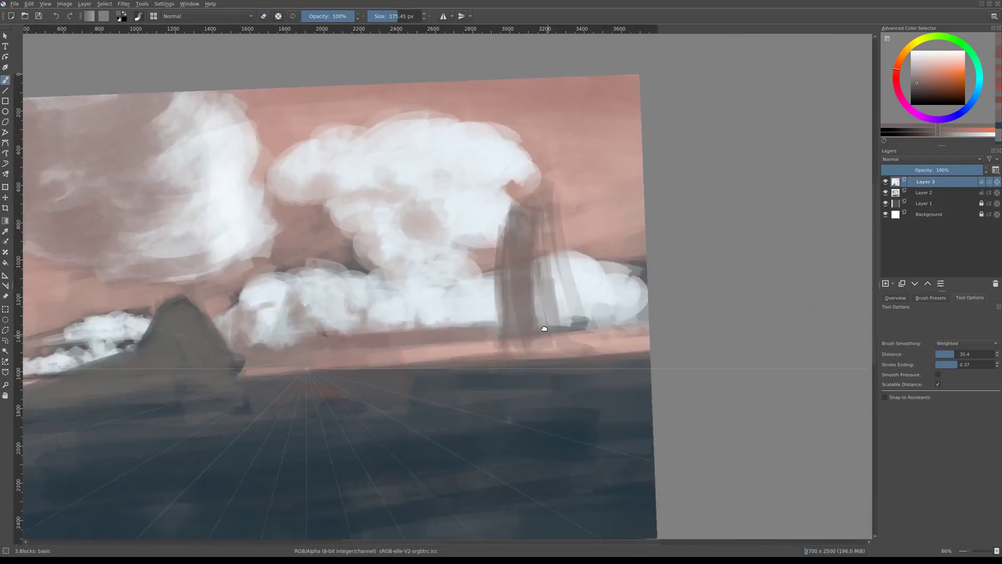
ctrl+click(585, 241)
drag(538, 203, 535, 286)
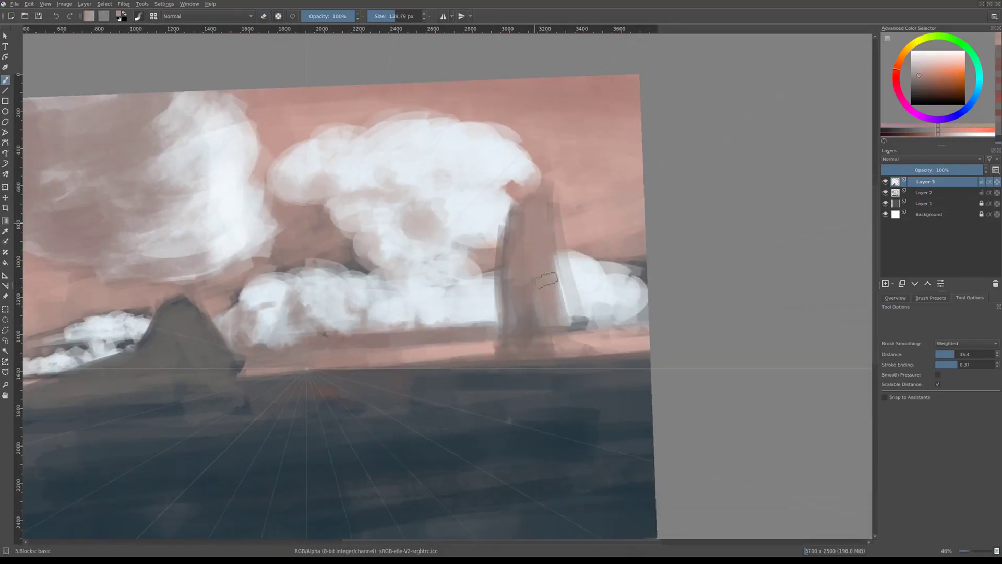
mouse_move(558, 250)
mouse_down()
mouse_move(564, 321)
mouse_move(470, 331)
mouse_up()
Trim the pillar edges with the eraser, then return to painting with a smaller brush.
key(e)
key(bracketright)
key(bracketright)
key(bracketright)
scroll(541, 334, down, 2)
scroll(475, 324, down, 1)
key(bracketleft)
key(bracketleft)
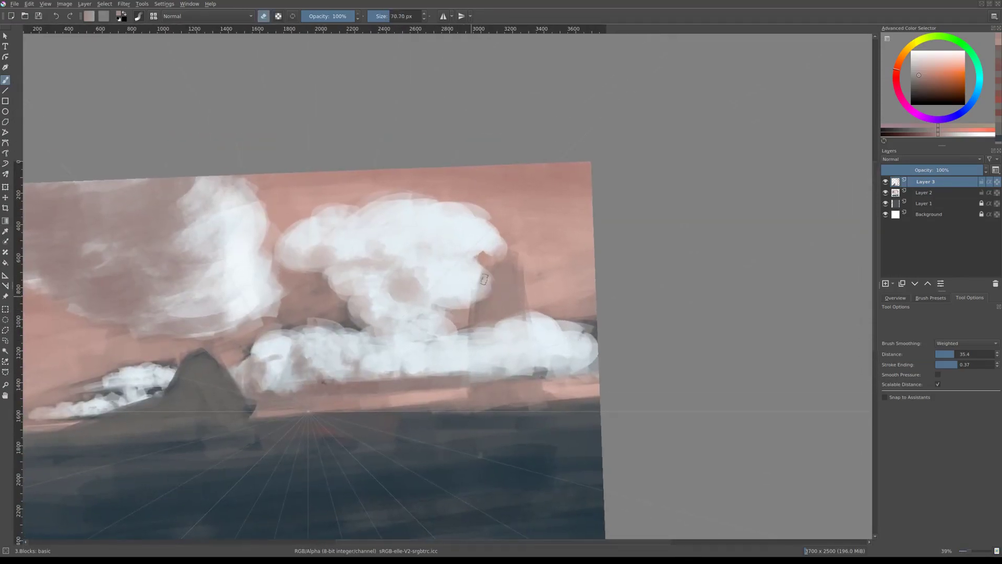
key(e)
scroll(470, 279, down, 5)
scroll(470, 280, up, 5)
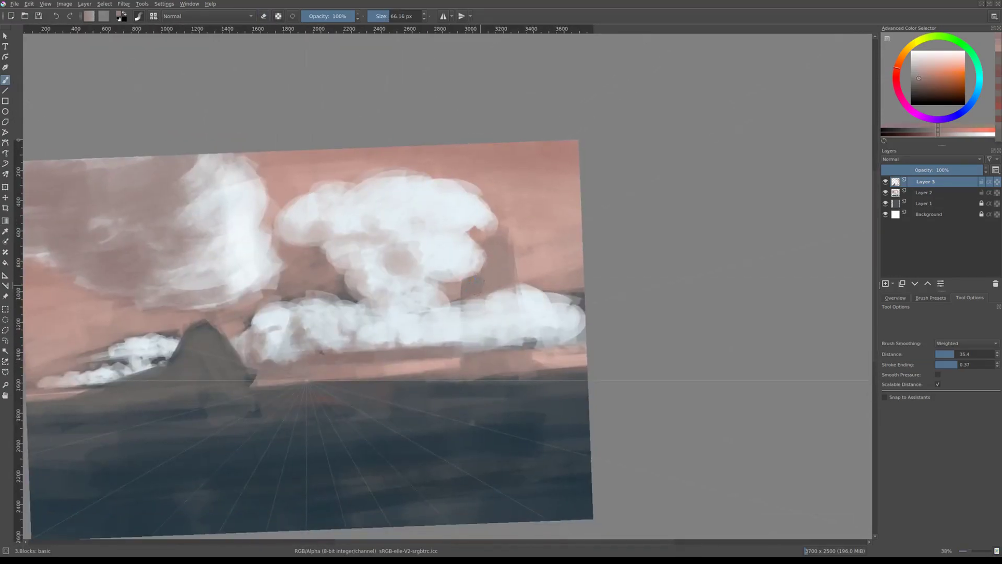
scroll(418, 381, down, 5)
scroll(418, 381, up, 8)
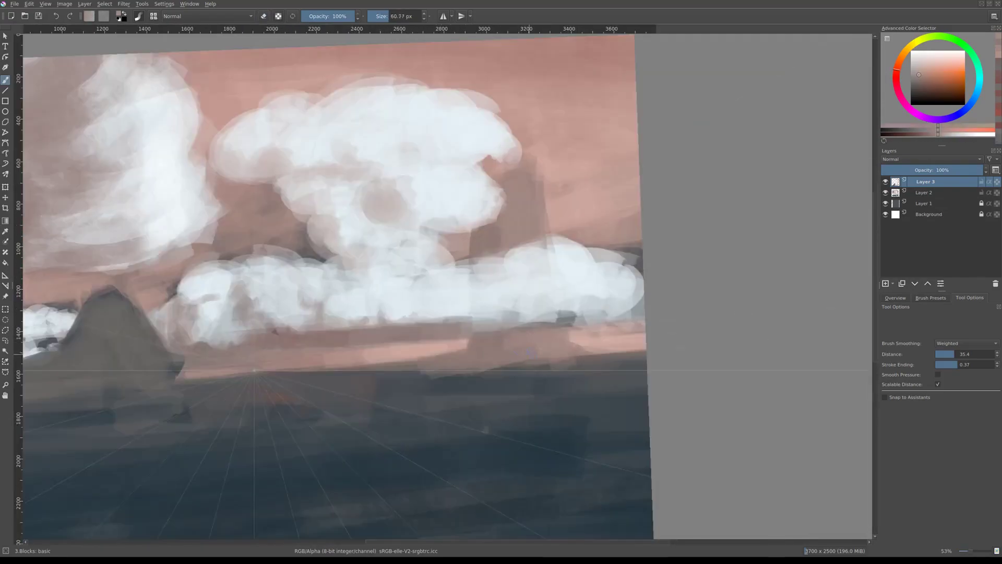
key(bracketleft)
key(bracketleft)
key(bracketleft)
scroll(402, 397, down, 8)
scroll(401, 397, up, 6)
key(bracketleft)
key(bracketleft)
key(bracketleft)
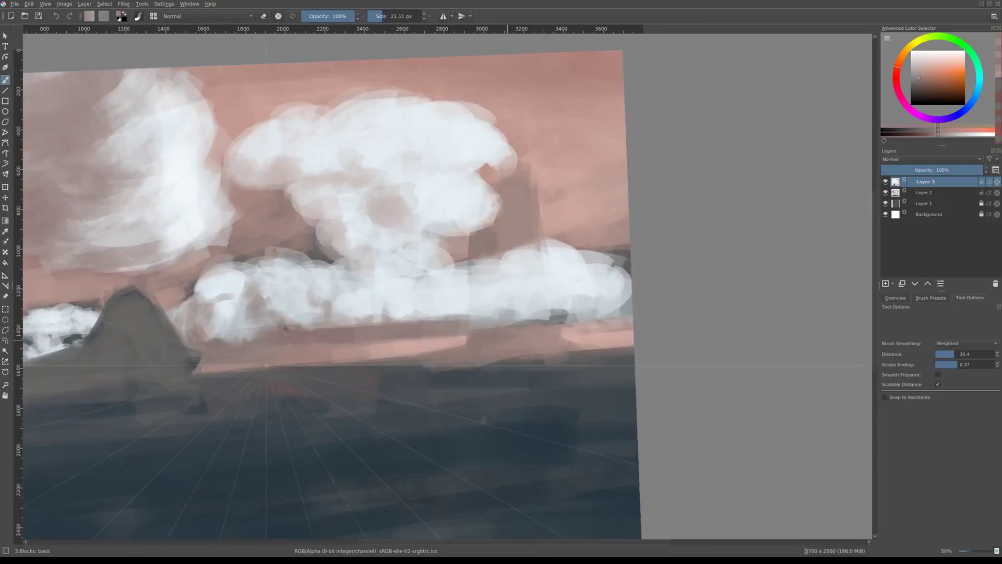
scroll(530, 300, up, 1)
scroll(548, 291, down, 3)
Pick new painting colours, ending on a redder tone, from the quick palette.
right_click(501, 312)
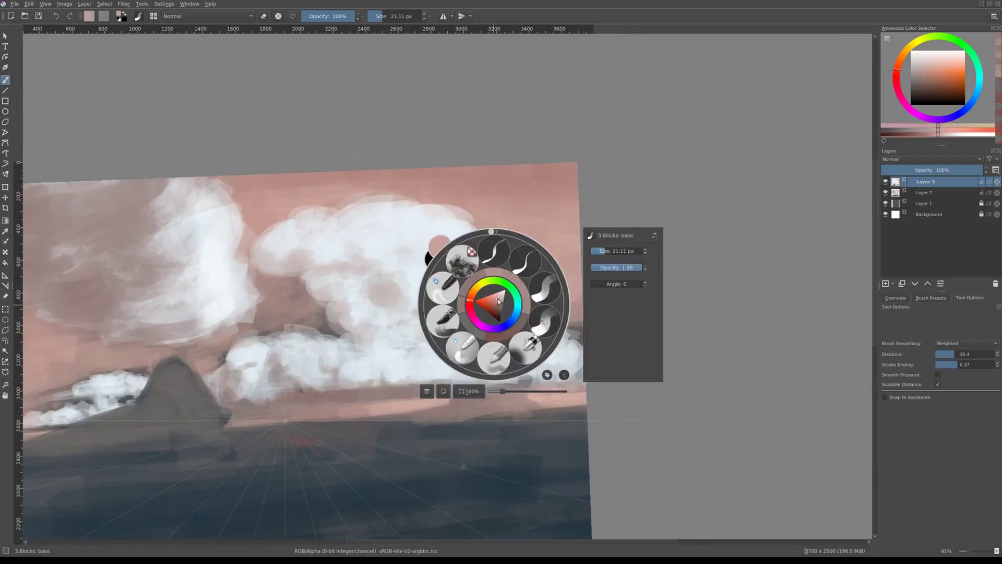
click(506, 313)
drag(506, 313, 479, 264)
scroll(482, 291, down, 2)
right_click(482, 291)
click(483, 292)
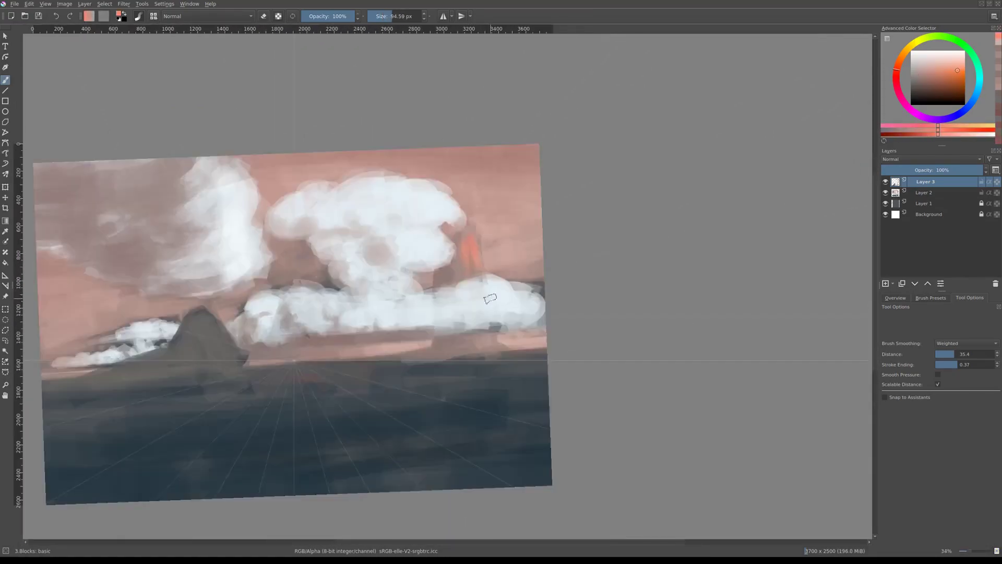
scroll(490, 298, up, 3)
Pick a light beige, then a darker pinkish-brown colour from the quick palette.
right_click(466, 285)
click(467, 279)
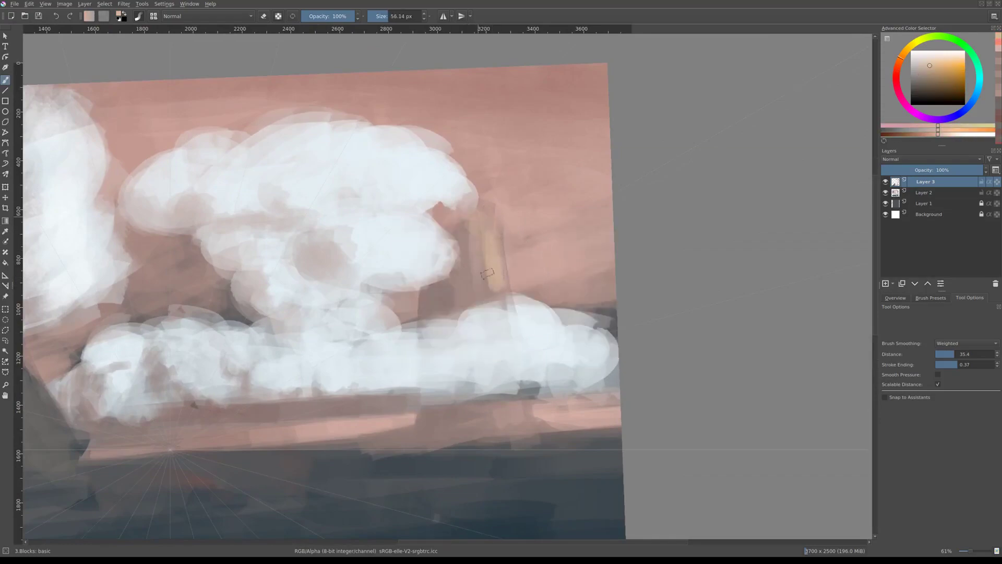
scroll(487, 273, up, 1)
ctrl+click(499, 259)
scroll(494, 269, down, 3)
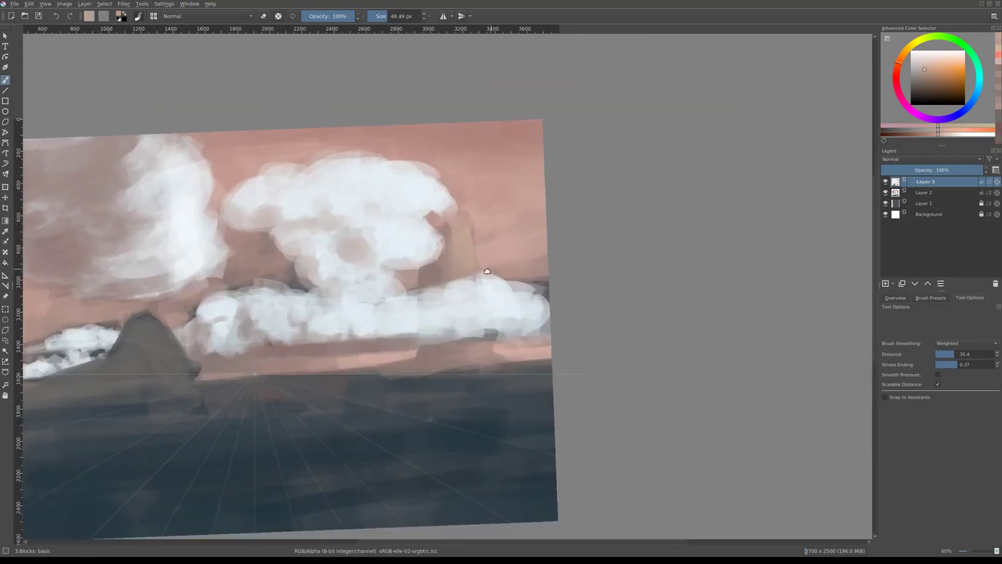
right_click(480, 262)
click(461, 252)
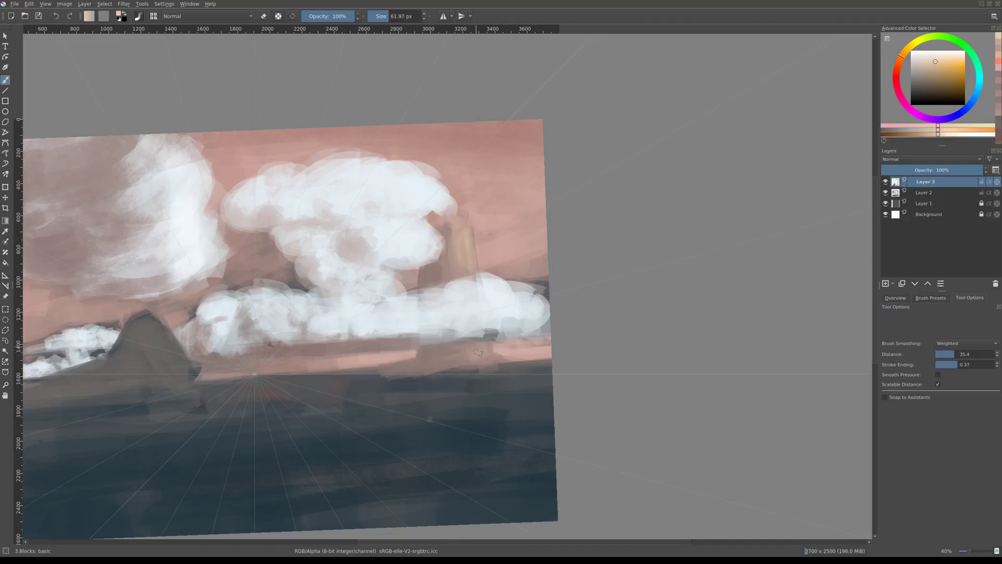
ctrl+click(478, 353)
Sample light and darker tones from the cloud bank for shading it.
scroll(469, 314, up, 1)
scroll(459, 272, up, 2)
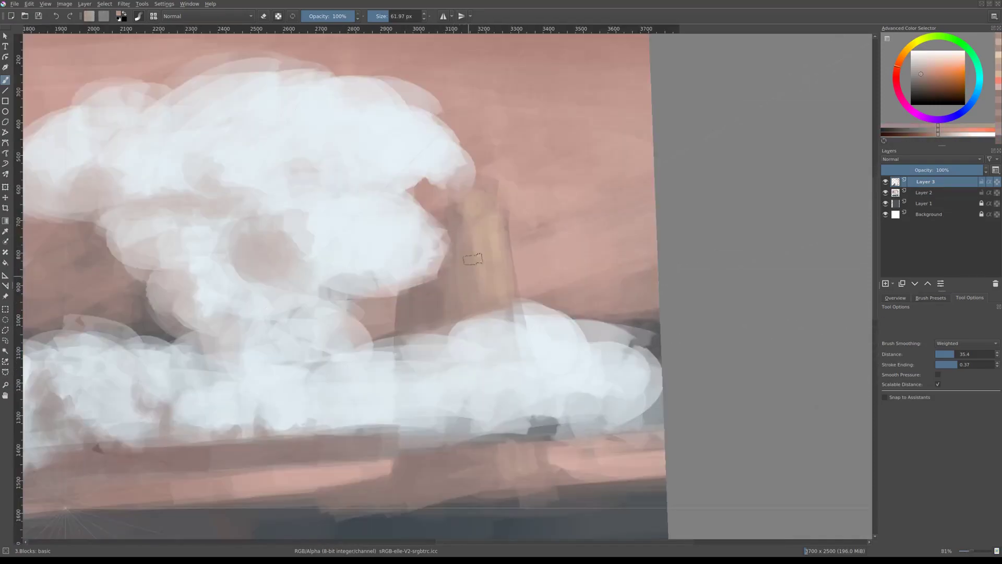
scroll(472, 259, down, 4)
scroll(522, 281, up, 2)
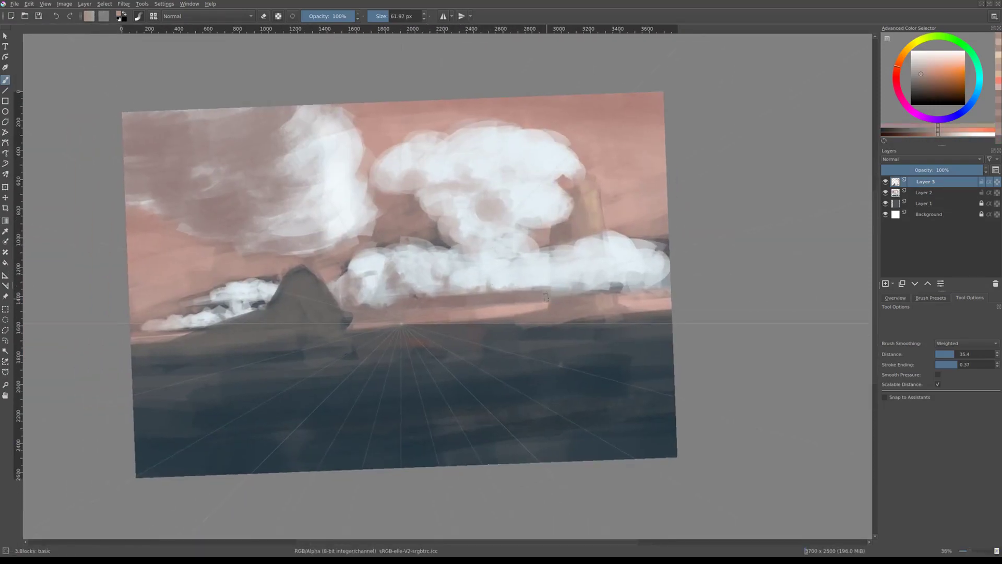
scroll(557, 274, down, 1)
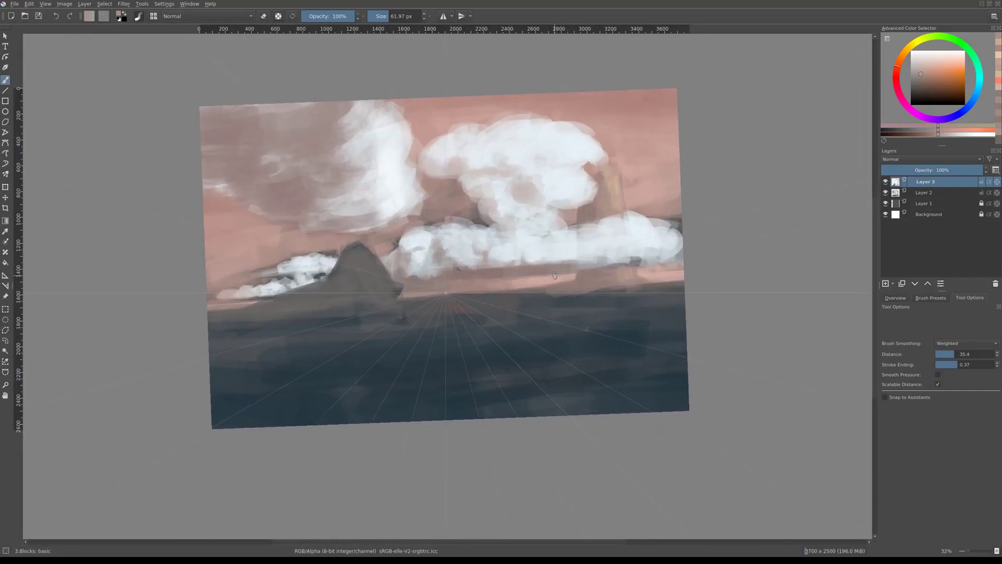
scroll(554, 276, down, 3)
scroll(538, 256, up, 3)
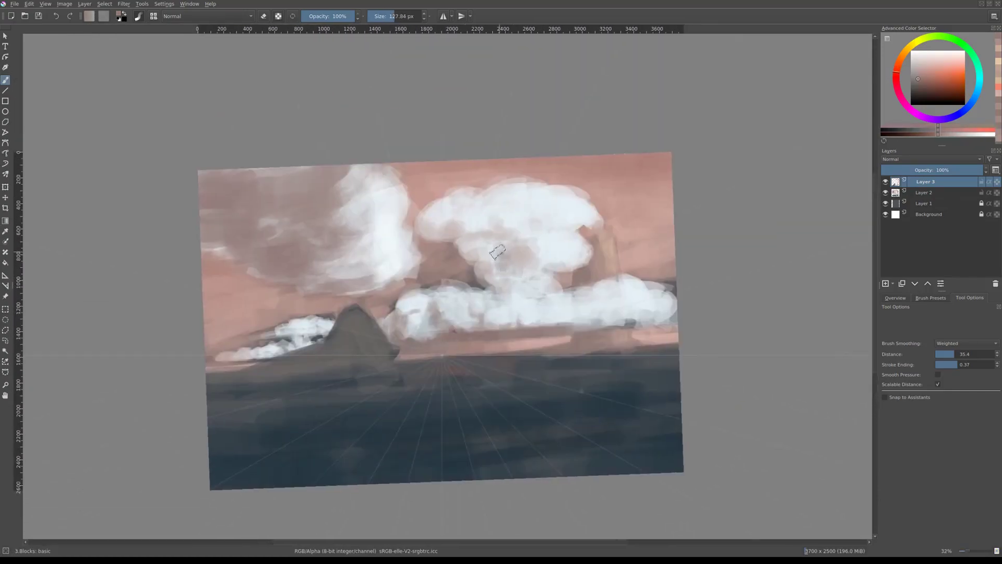
scroll(497, 252, down, 1)
ctrl+click(498, 256)
scroll(484, 262, up, 1)
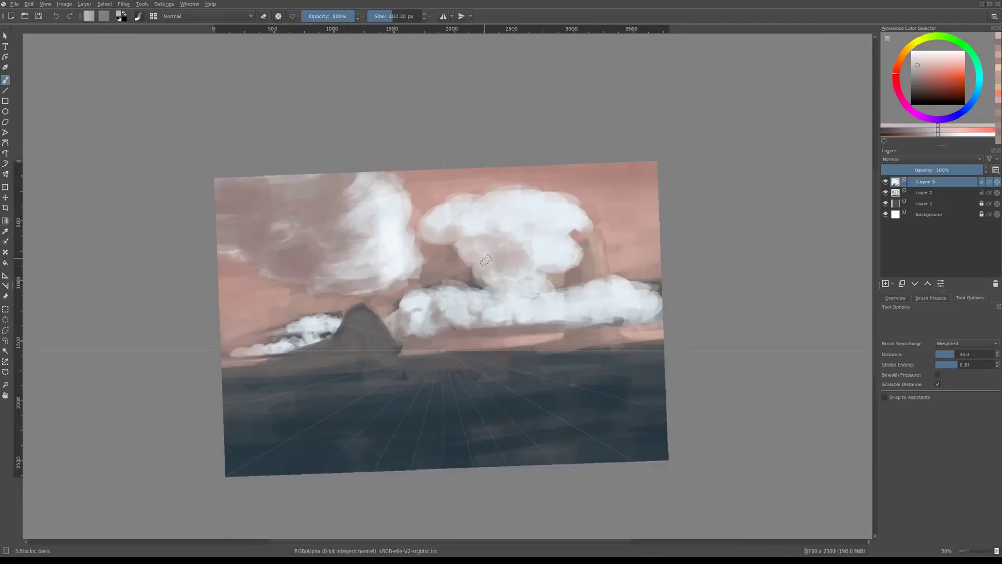
ctrl+click(482, 328)
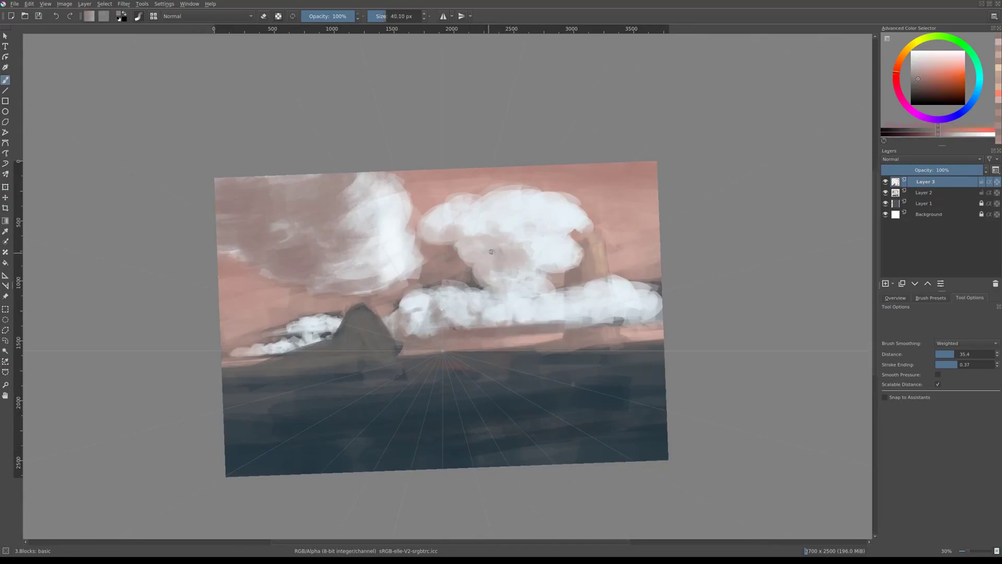
scroll(486, 237, down, 1)
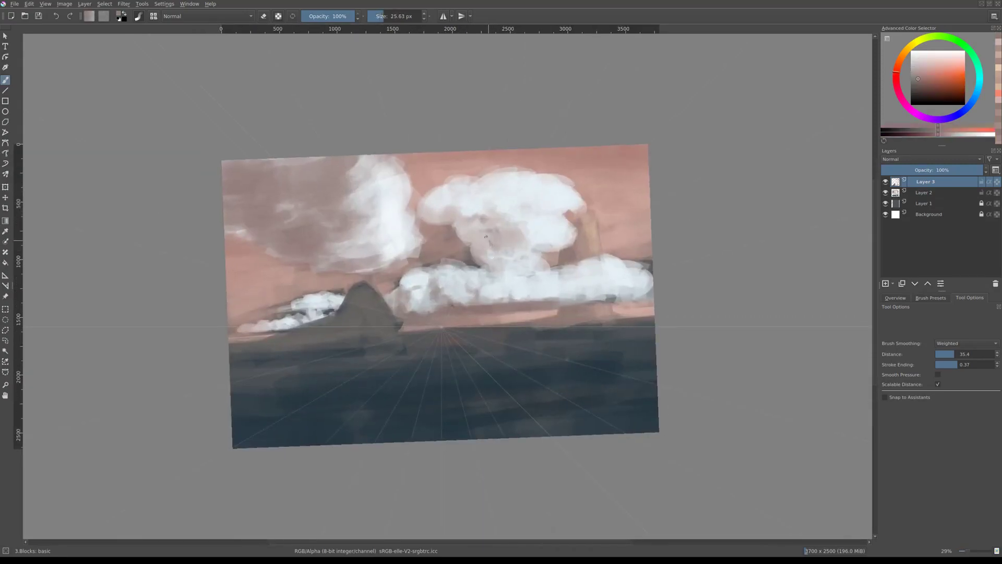
scroll(496, 233, down, 2)
scroll(508, 287, up, 2)
ctrl+click(502, 267)
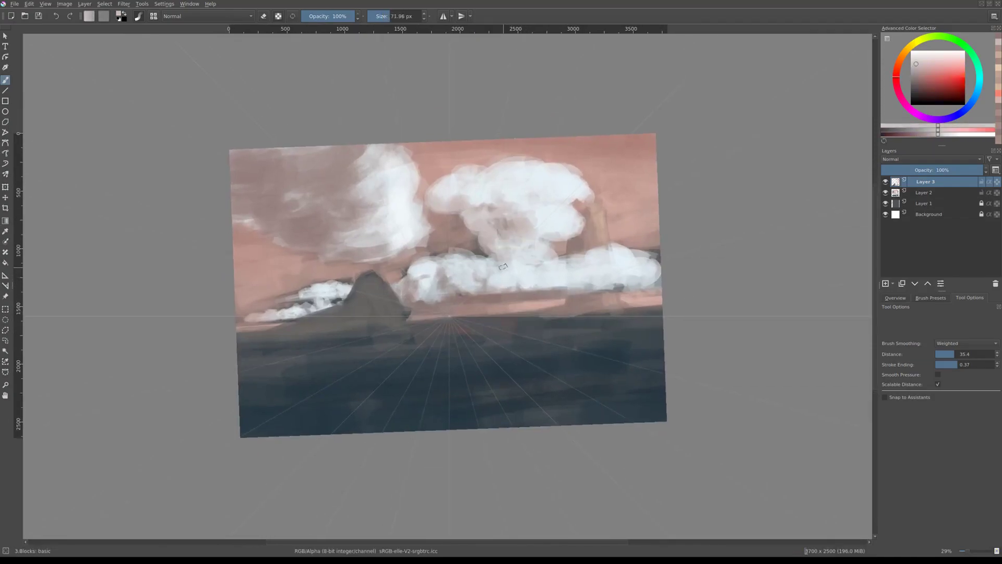
Level the view, sample a pale cyan-white, then pick a pinkish colour.
key(5)
scroll(509, 263, up, 2)
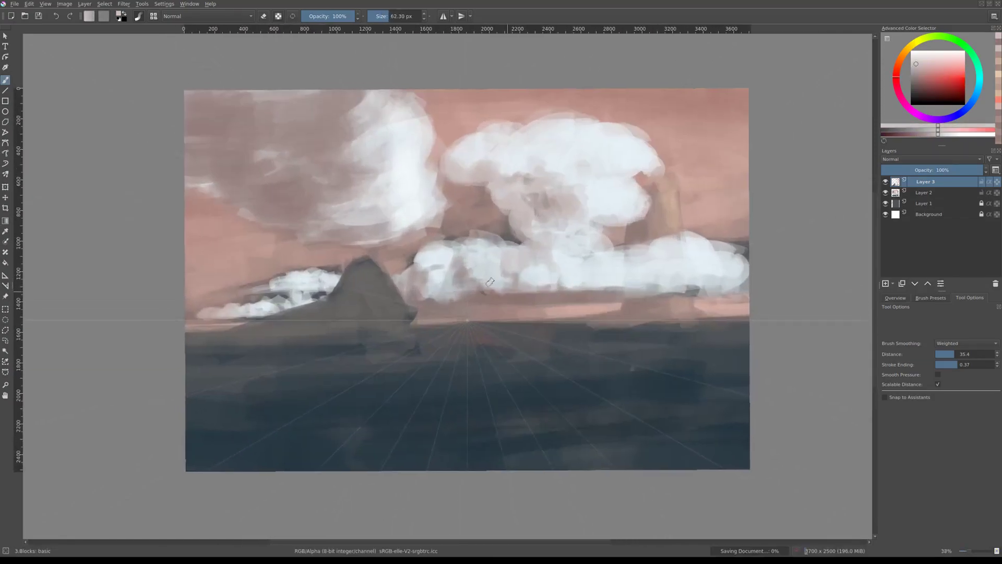
ctrl+click(492, 265)
scroll(493, 264, down, 2)
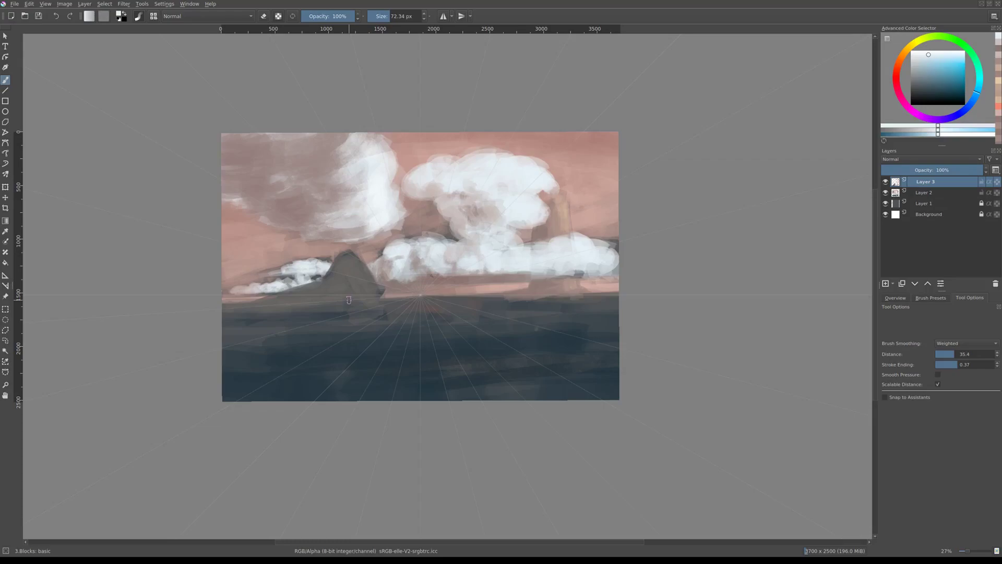
scroll(496, 346, down, 6)
scroll(541, 353, up, 7)
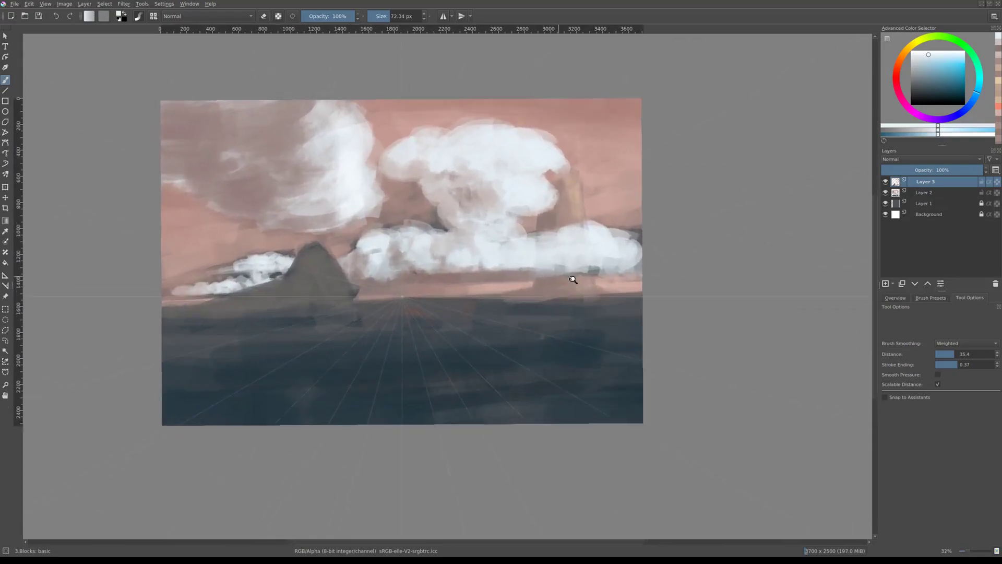
right_click(472, 300)
click(474, 301)
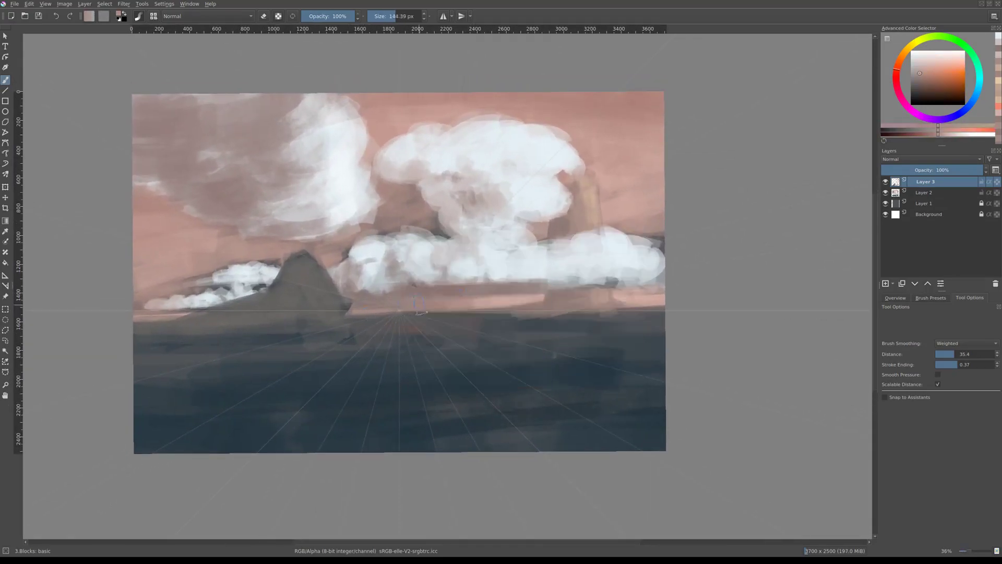
Add a new layer, enlarge the brush, and paint the small left cloud extending it leftward.
key(Page_Down)
key(Page_Down)
key(Page_Up)
key(Page_Up)
key(bracketleft)
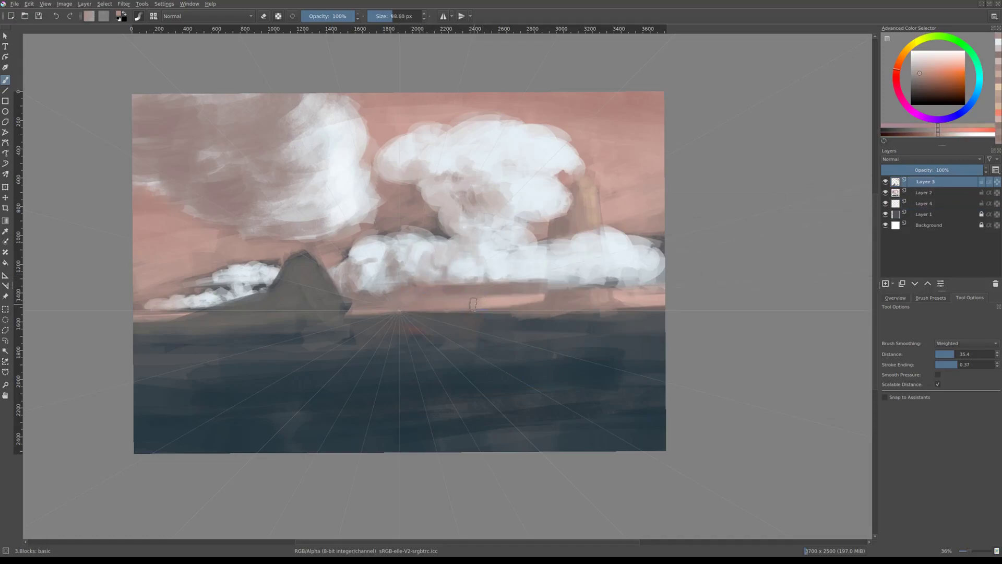
right_click(473, 303)
click(473, 303)
key(bracketright)
key(bracketright)
key(bracketright)
key(bracketright)
key(bracketright)
key(bracketright)
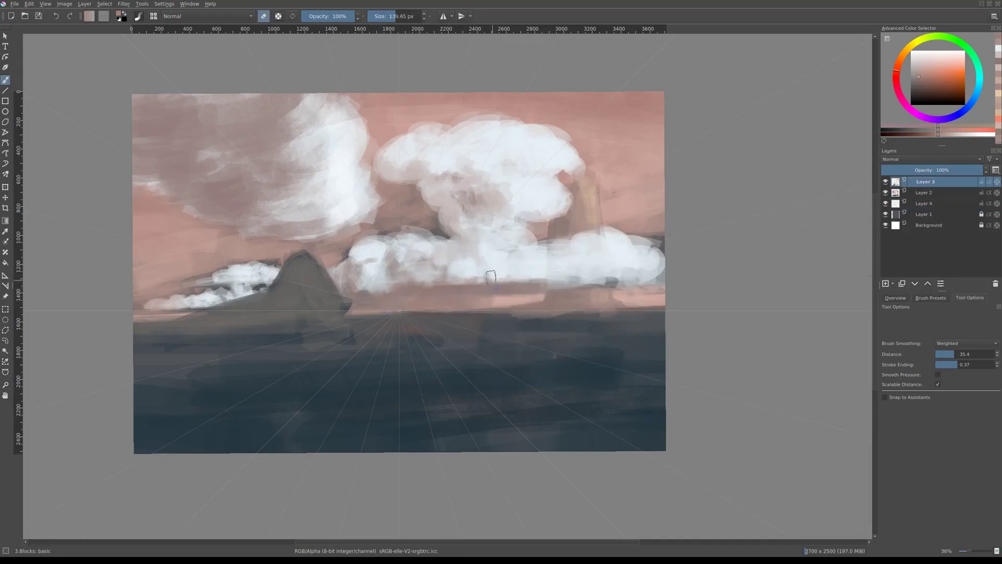
scroll(426, 293, down, 2)
drag(339, 302, 320, 312)
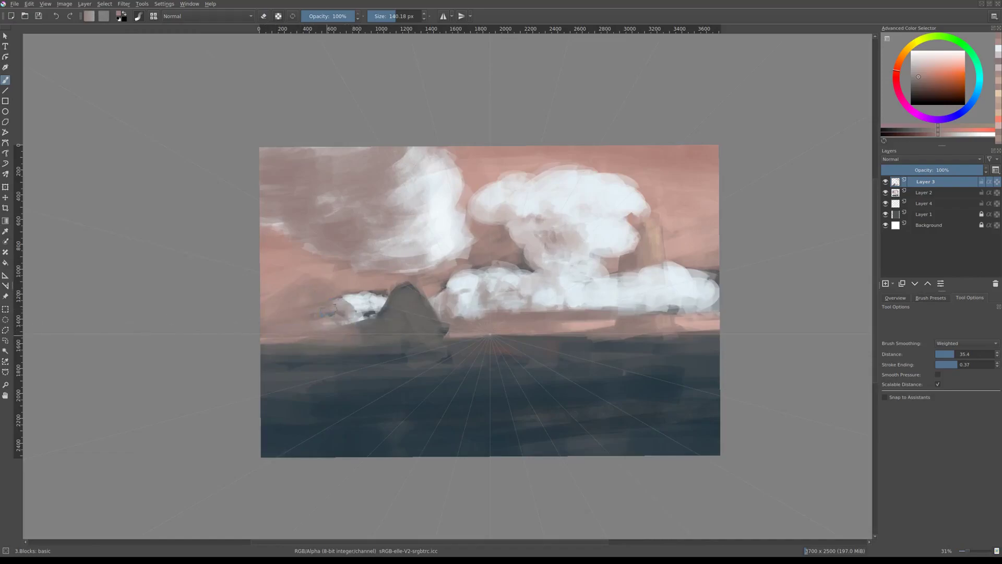
drag(384, 342, 274, 330)
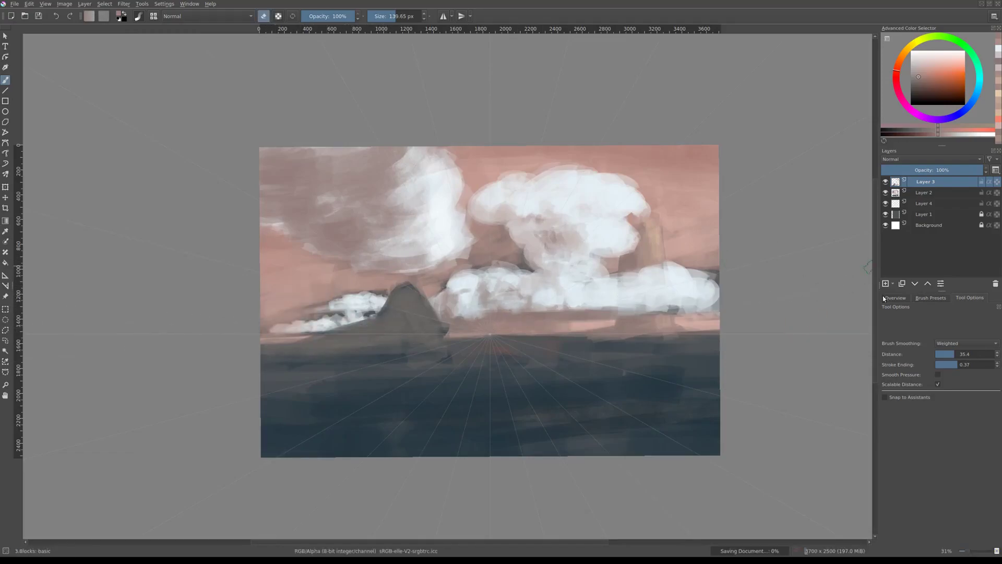
Cover the small left cloud with pink sky and rotate the view counter-clockwise.
right_click(291, 292)
click(291, 296)
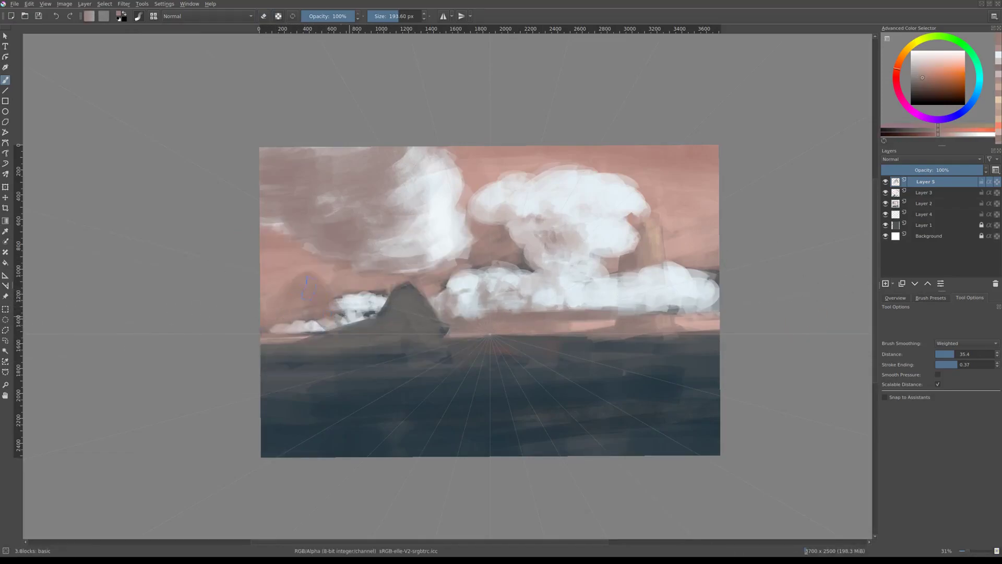
drag(276, 329, 377, 326)
scroll(340, 298, up, 1)
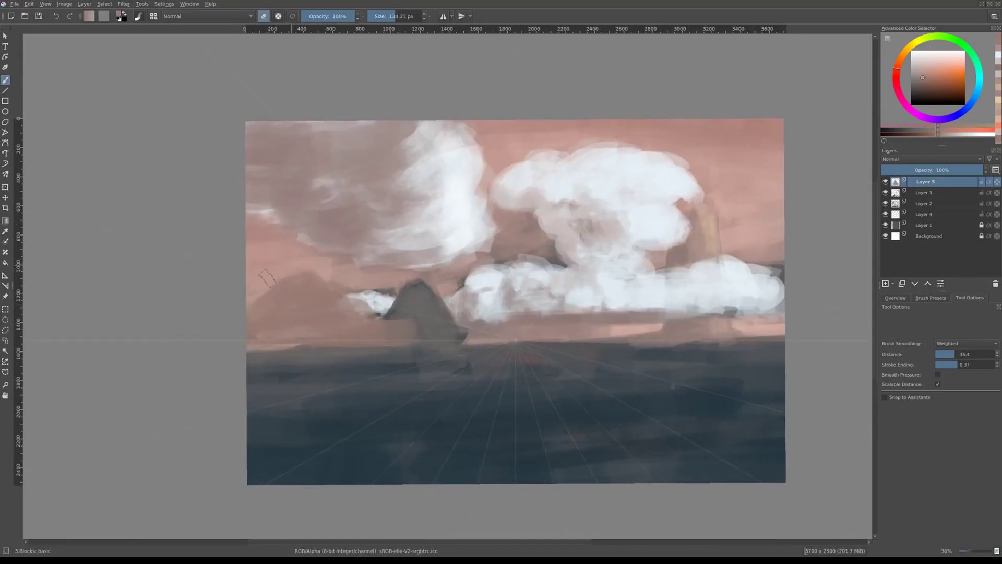
key(4)
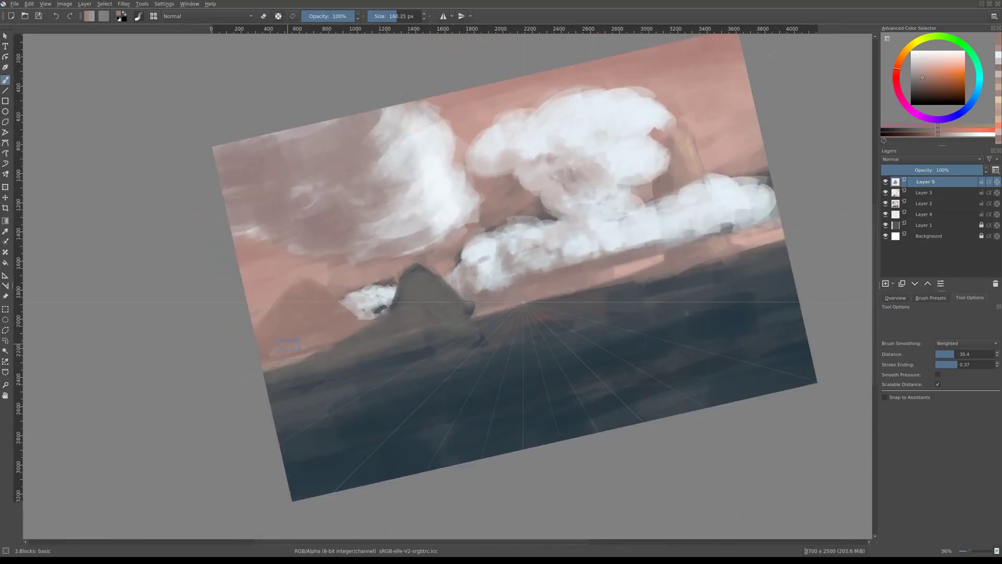
Erase back through the pink to reveal the small left cloud.
key(e)
drag(308, 342, 399, 313)
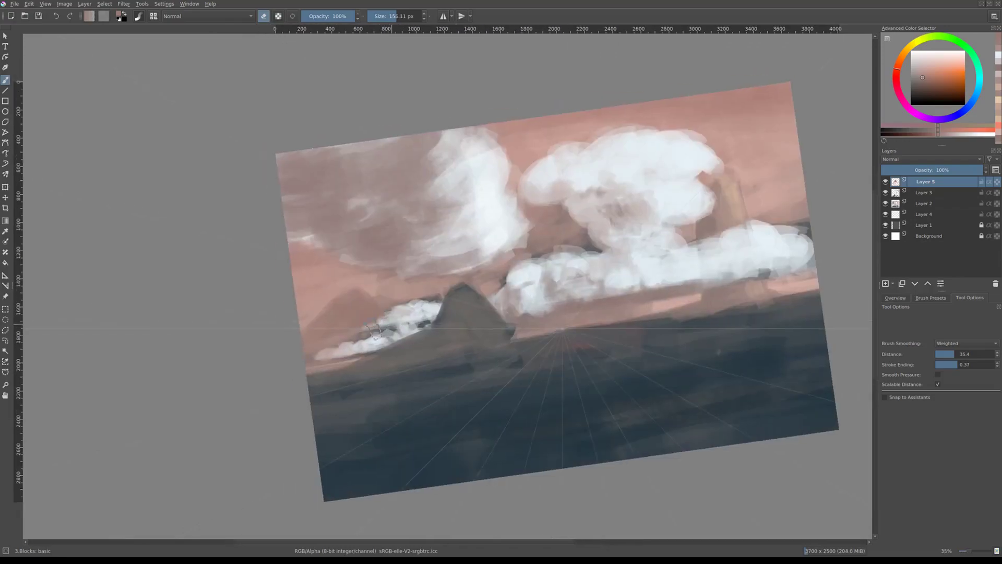
scroll(311, 318, down, 2)
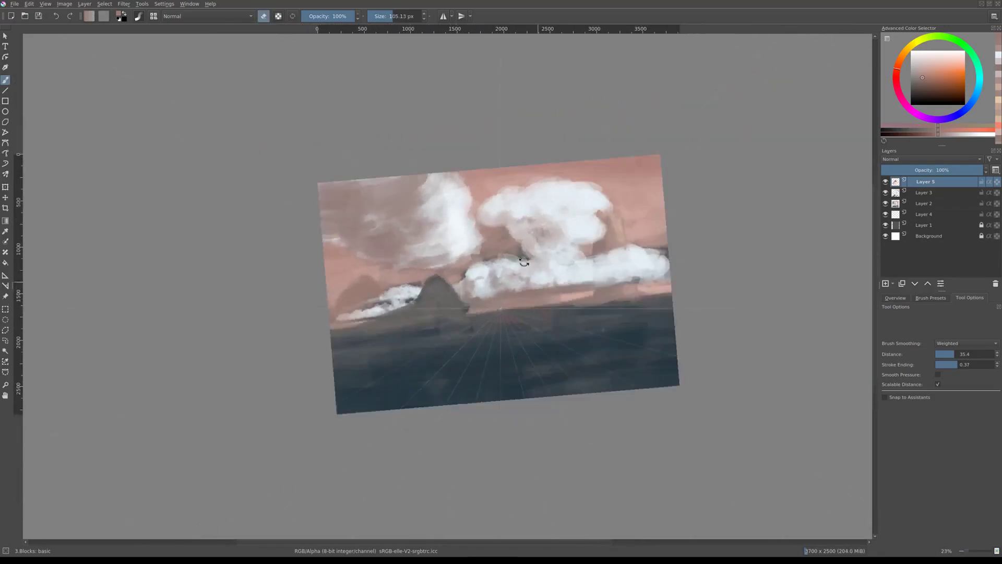
key(e)
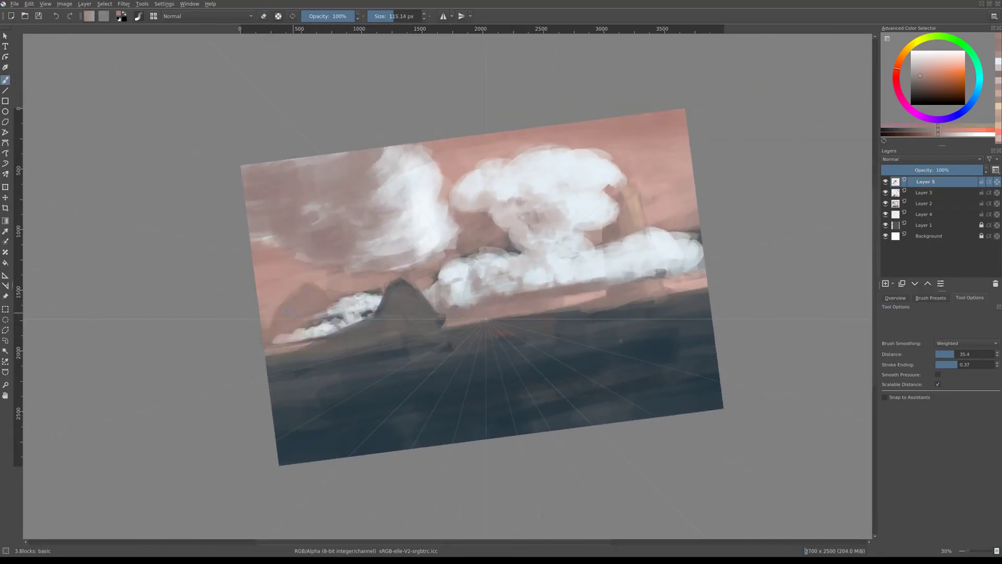
key(e)
scroll(316, 264, up, 1)
Shrink the brush and swap to the orange painting colour.
right_click(526, 313)
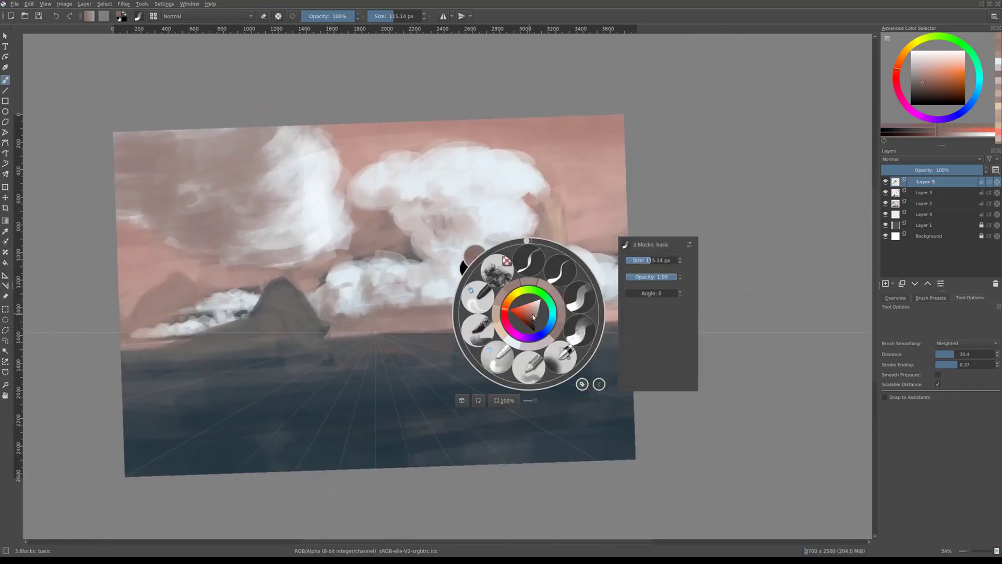
key(x)
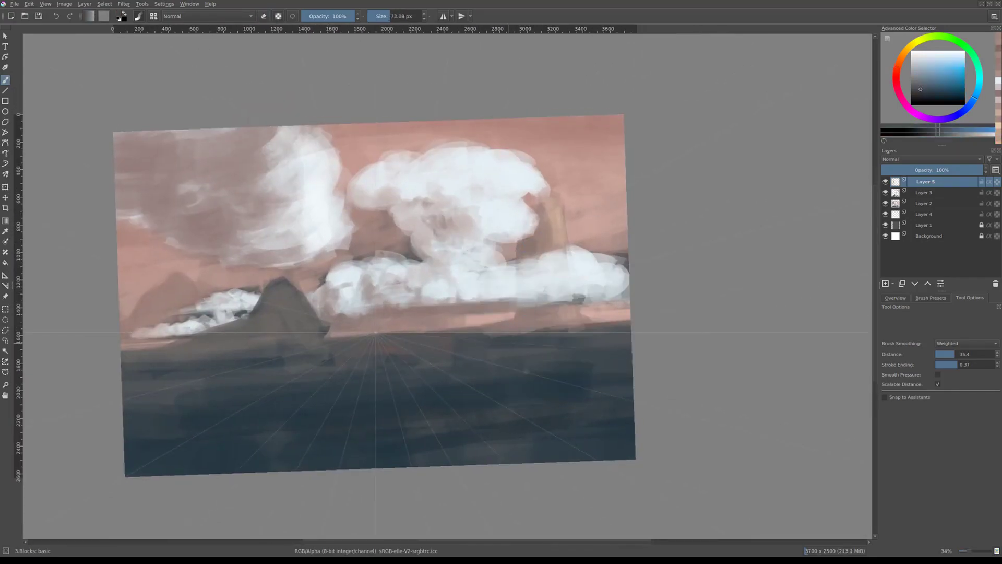
scroll(567, 276, up, 1)
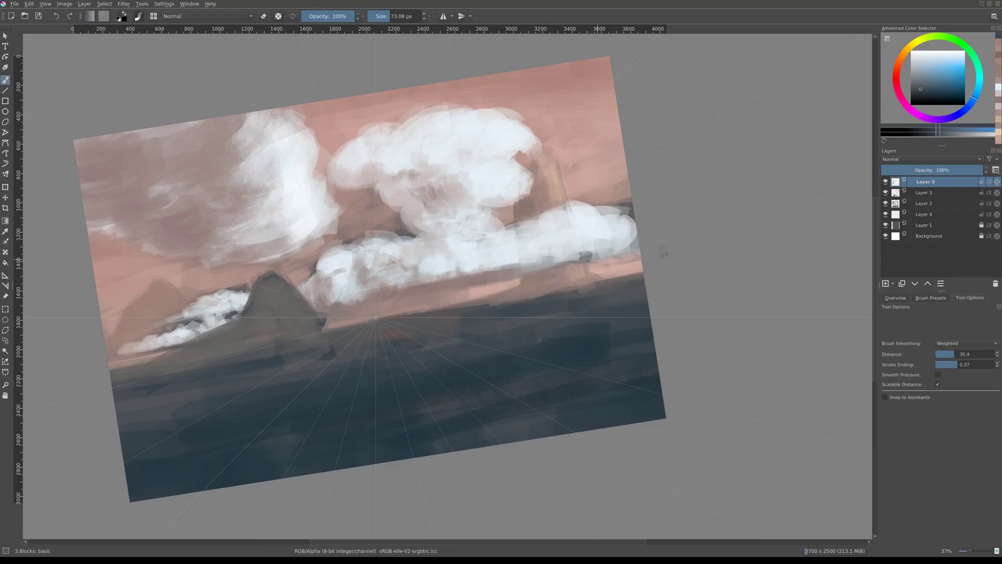
scroll(663, 252, down, 1)
key(x)
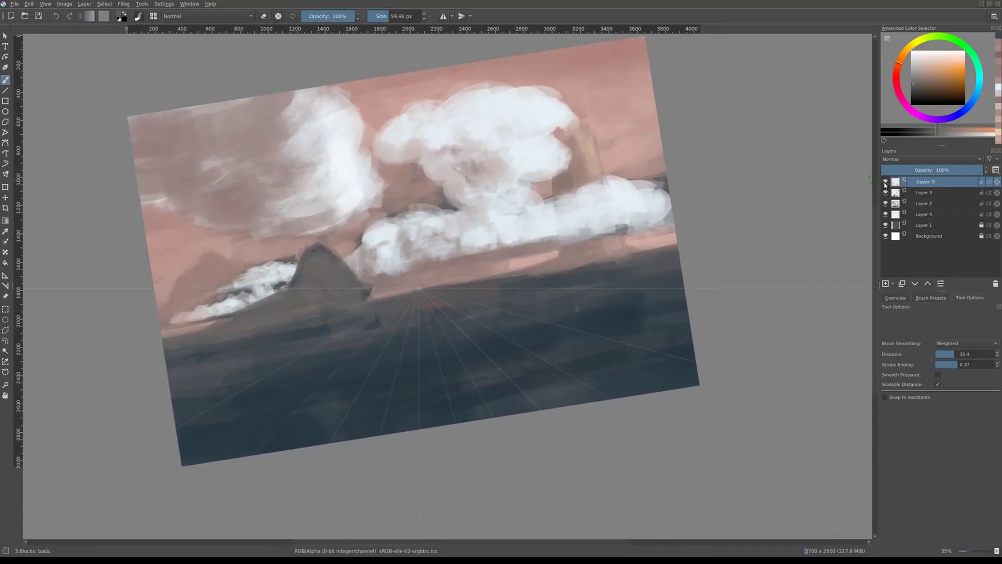
scroll(528, 387, down, 3)
right_click(488, 358)
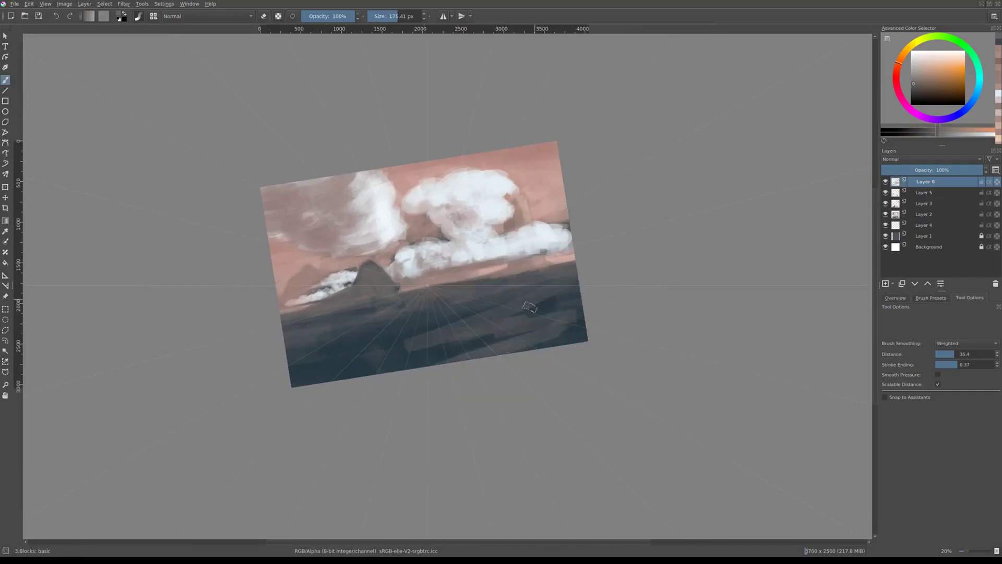
Sketch a curving stroke and block in broad brown shore strokes with the ink brush.
drag(522, 286, 415, 366)
right_click(430, 360)
click(413, 334)
scroll(496, 291, up, 1)
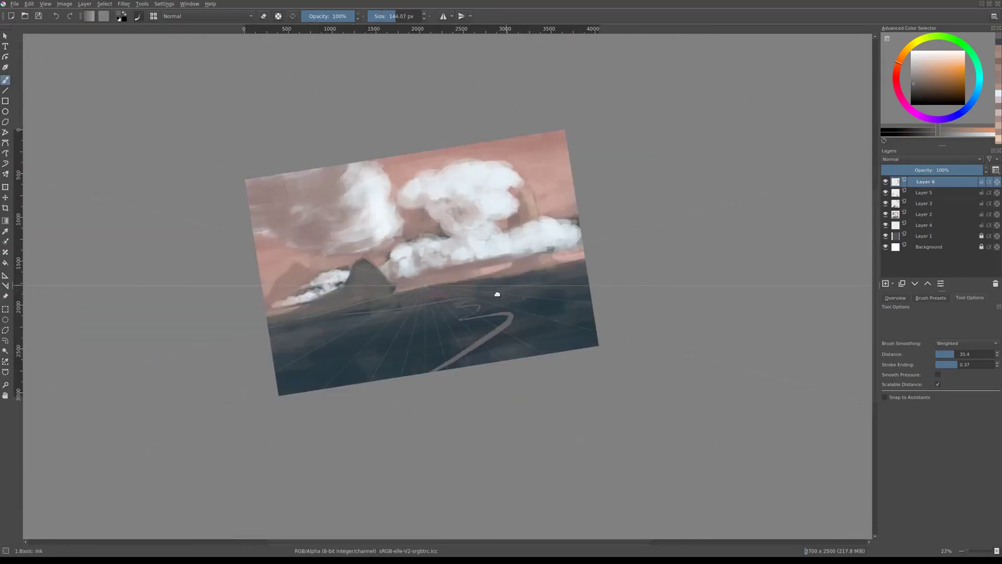
drag(543, 300, 428, 371)
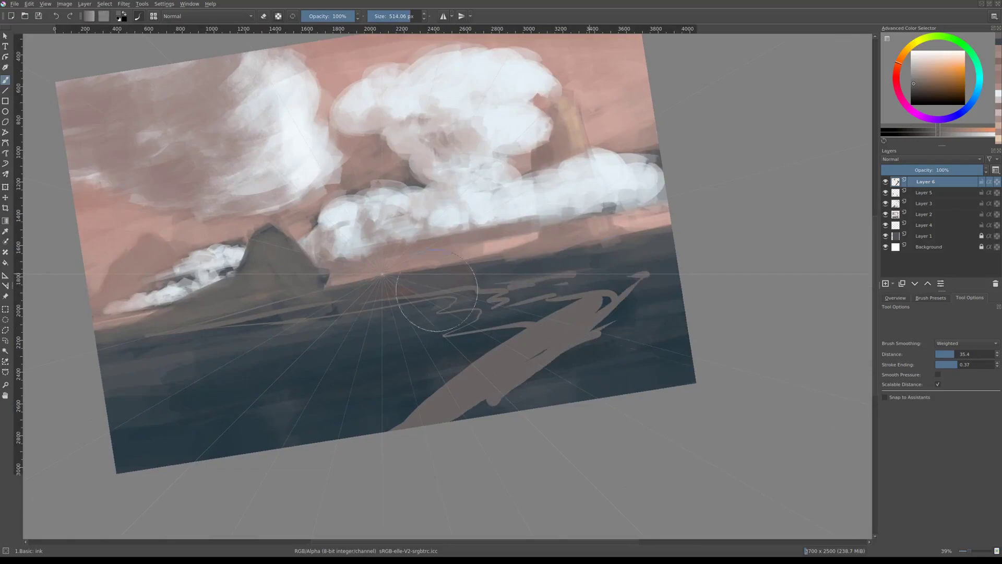
scroll(456, 318, down, 2)
Switch to the blocky basic brush preset and bring the right side into view.
right_click(400, 371)
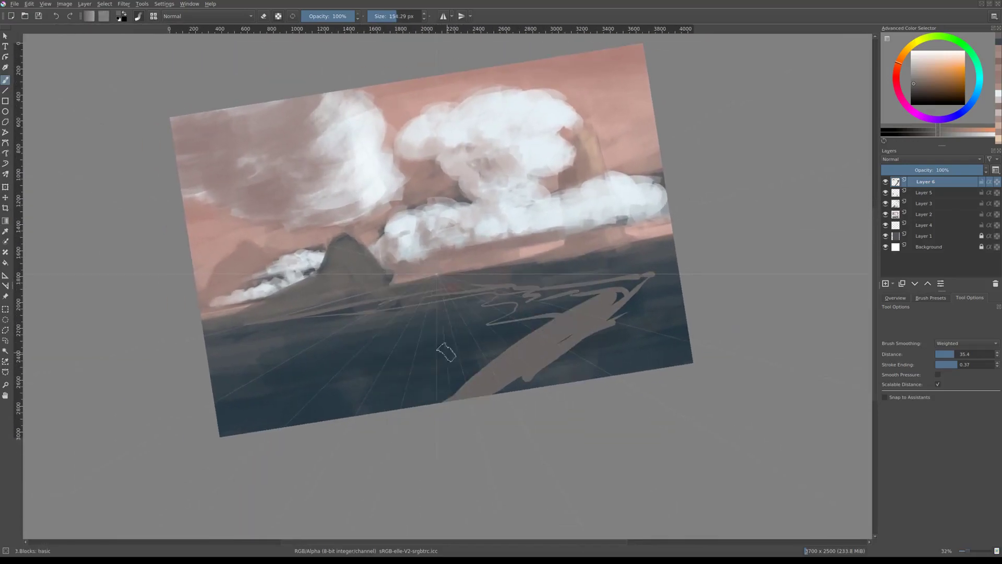
right_click(358, 360)
click(423, 378)
scroll(424, 379, down, 1)
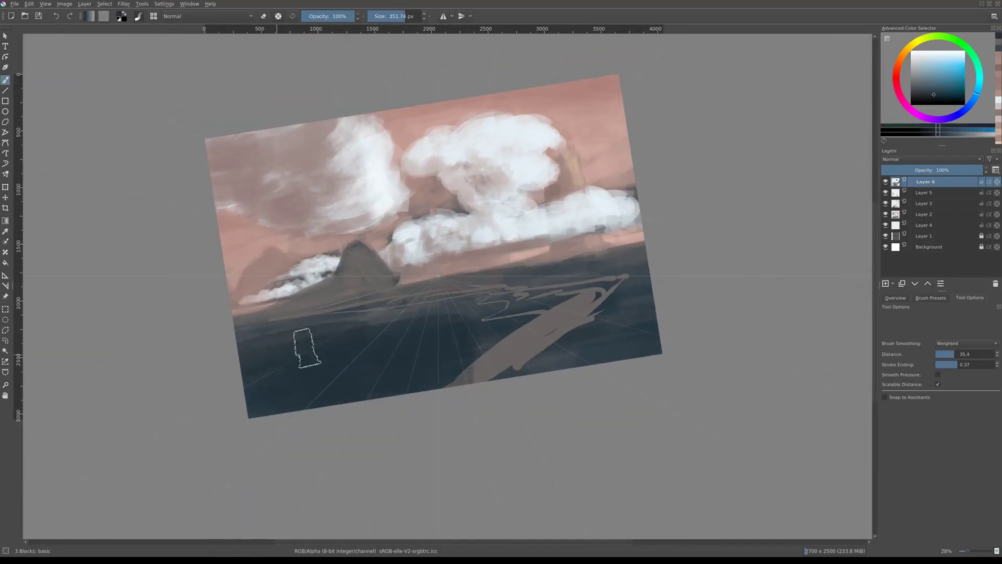
scroll(418, 359, up, 3)
drag(358, 324, 526, 318)
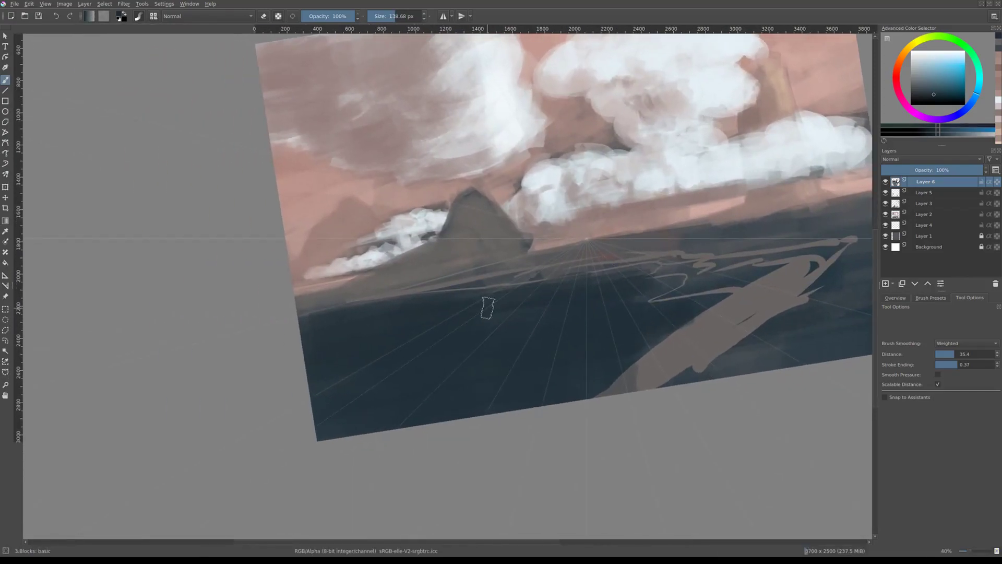
scroll(559, 320, down, 2)
scroll(432, 296, up, 1)
Sample pinkish and sea-blue tones, then paint brown-orange shore over the lower-right sea.
ctrl+click(432, 296)
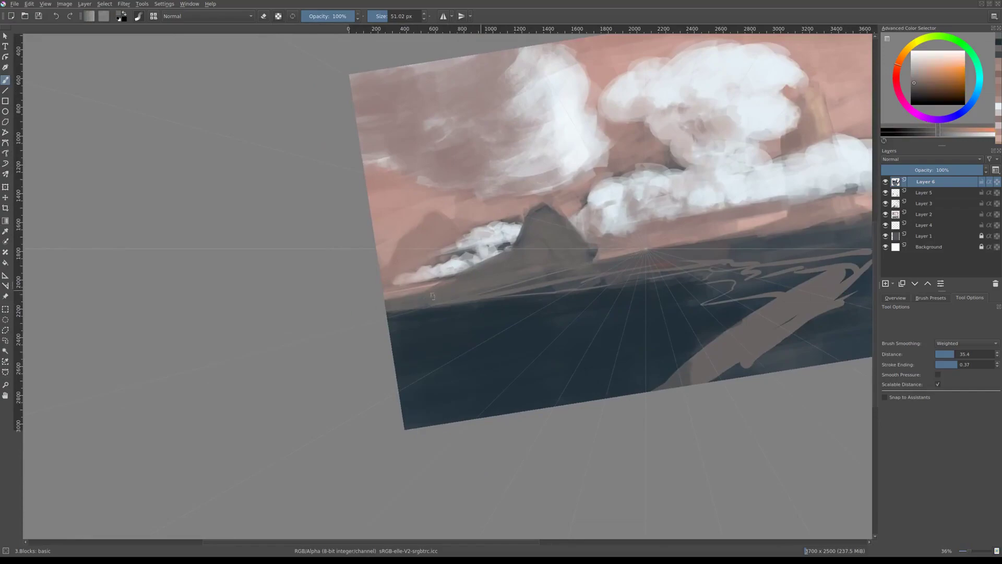
scroll(595, 282, down, 2)
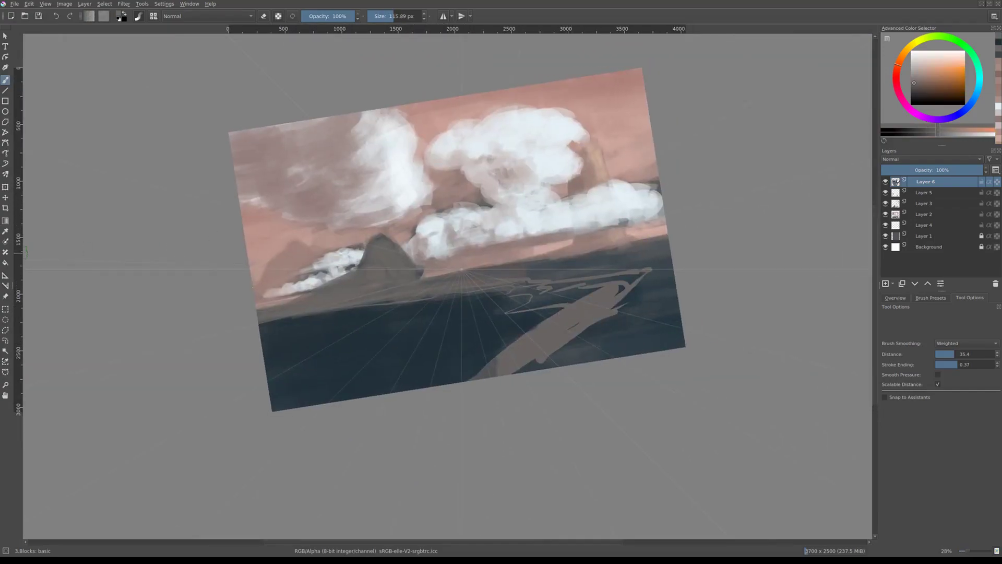
ctrl+click(467, 318)
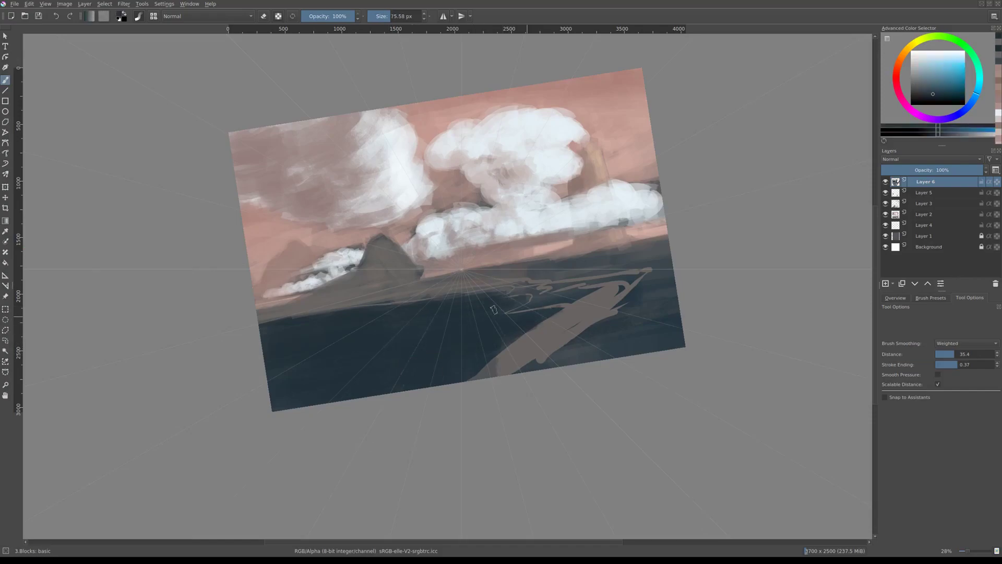
scroll(494, 309, down, 1)
right_click(588, 298)
click(585, 292)
drag(522, 355, 641, 300)
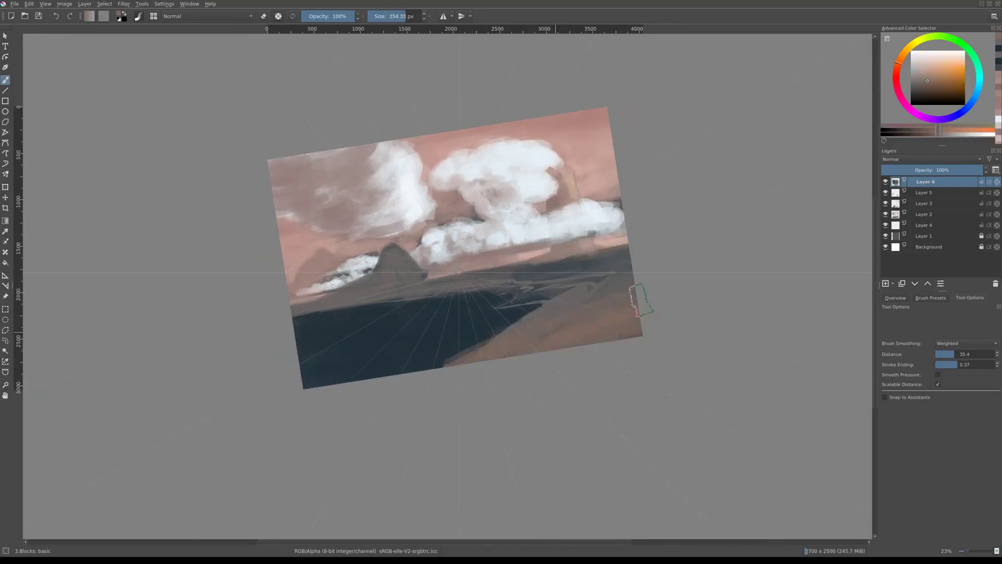
scroll(641, 300, up, 2)
Darken the shore colour, shrink the brush, and pick another shore colour.
right_click(496, 358)
click(493, 363)
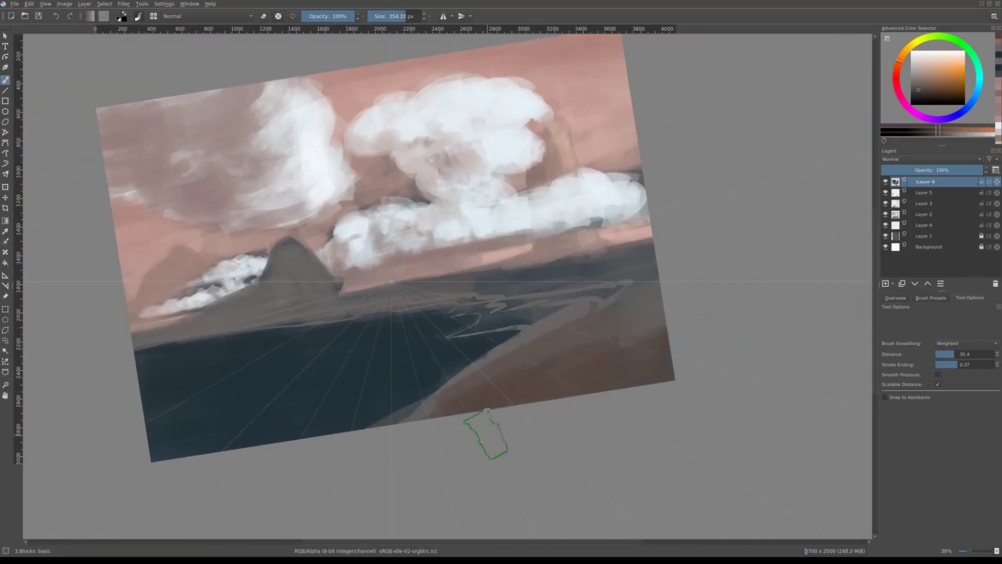
key([)
key([)
key([)
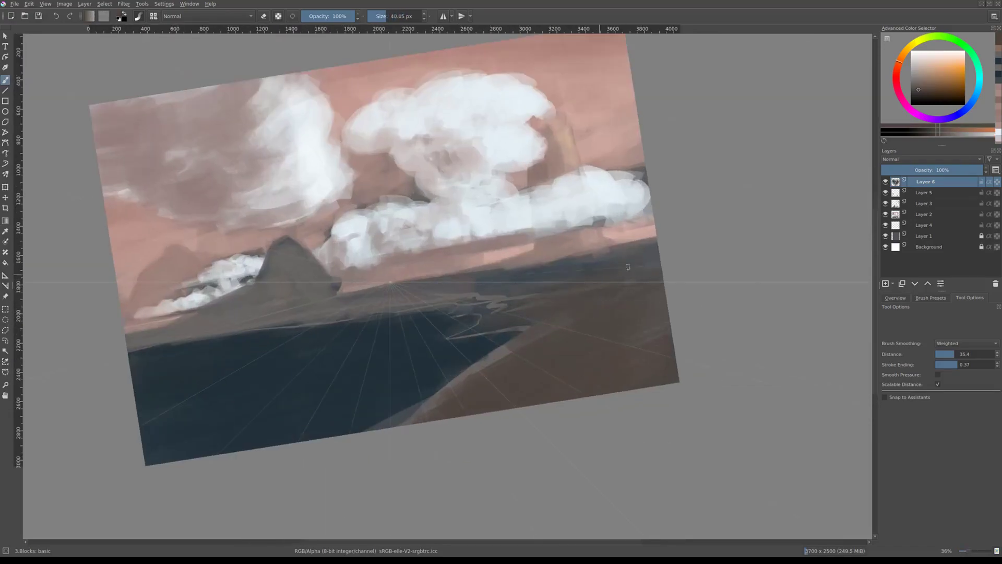
right_click(516, 321)
click(505, 304)
scroll(505, 327, down, 5)
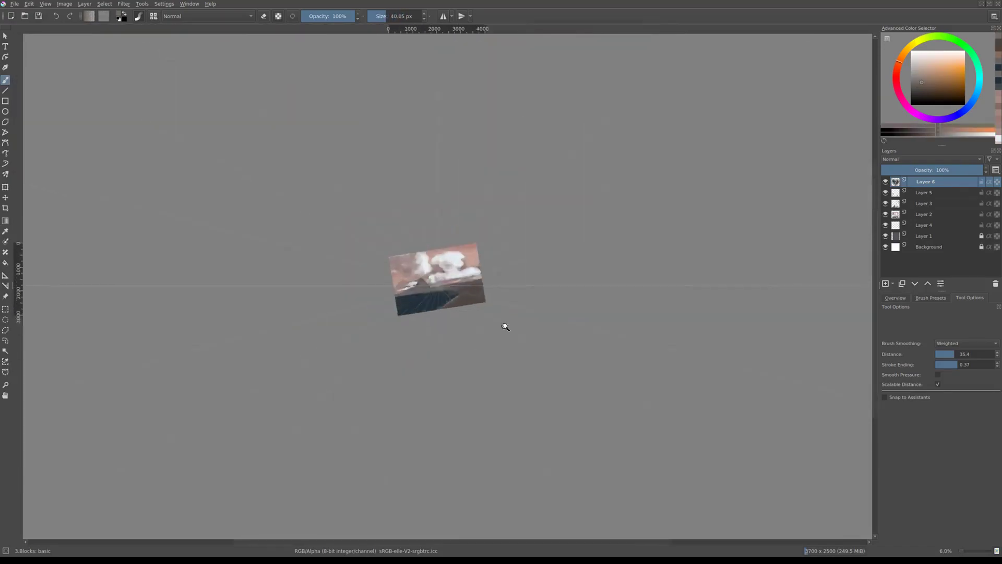
scroll(506, 326, up, 4)
scroll(465, 307, up, 1)
Zoom in on the peak, sample a dark blue-grey and paint dark strokes across it.
scroll(501, 300, up, 2)
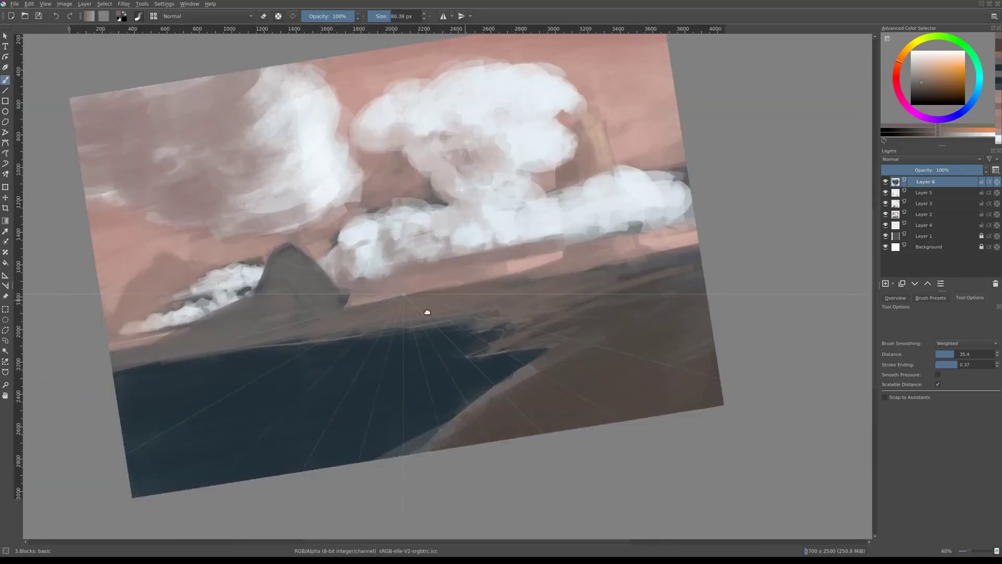
drag(429, 299, 575, 282)
ctrl+click(360, 299)
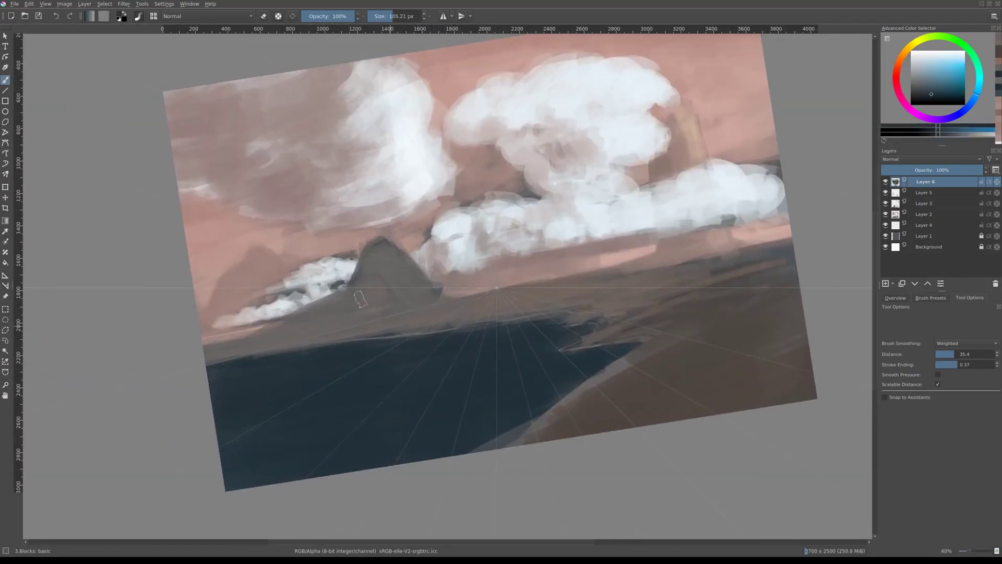
scroll(370, 255, up, 2)
mouse_move(456, 270)
mouse_down()
mouse_move(475, 297)
mouse_move(423, 316)
mouse_up()
Sample the brown shore and dark blue-grey tones, then adjust the brush size.
ctrl+click(493, 306)
ctrl+click(428, 309)
key(bracketleft)
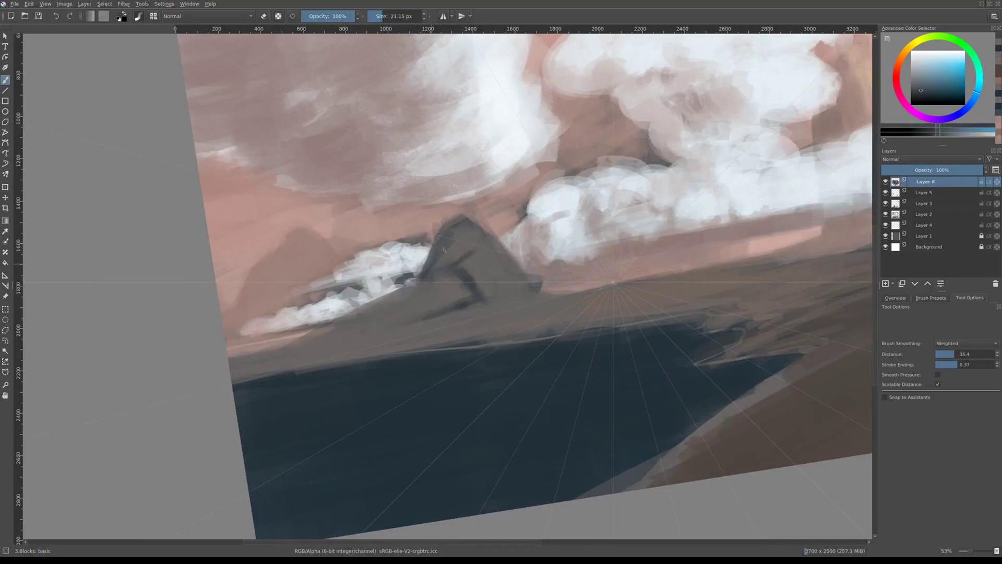
scroll(445, 250, down, 3)
scroll(481, 285, up, 5)
scroll(477, 318, down, 2)
key(bracketright)
key(bracketright)
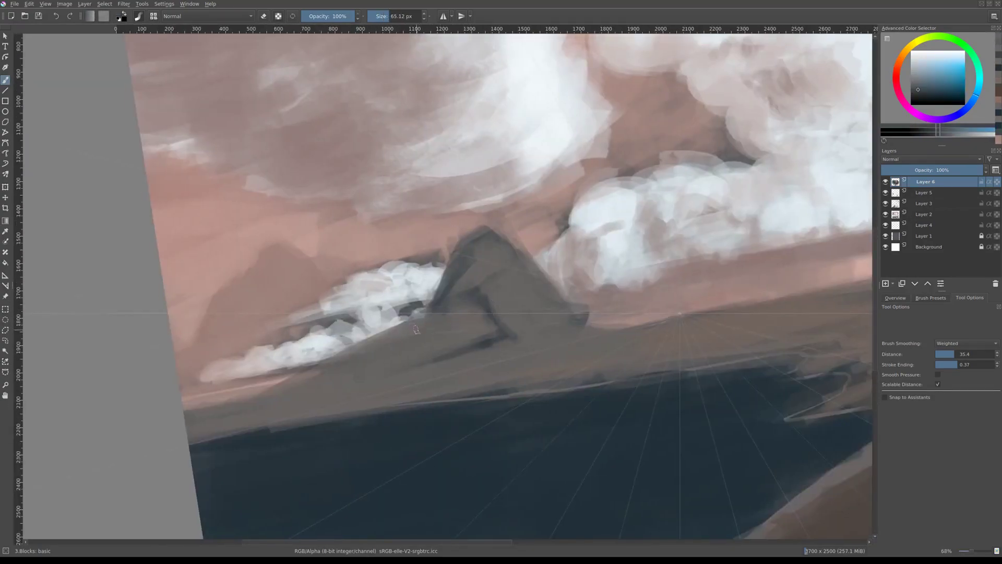
ctrl+click(388, 350)
key(bracketright)
Centre the peak and sample dark blue-grey and warm tones, resizing the brush.
drag(528, 309, 410, 320)
key(bracketleft)
key(bracketleft)
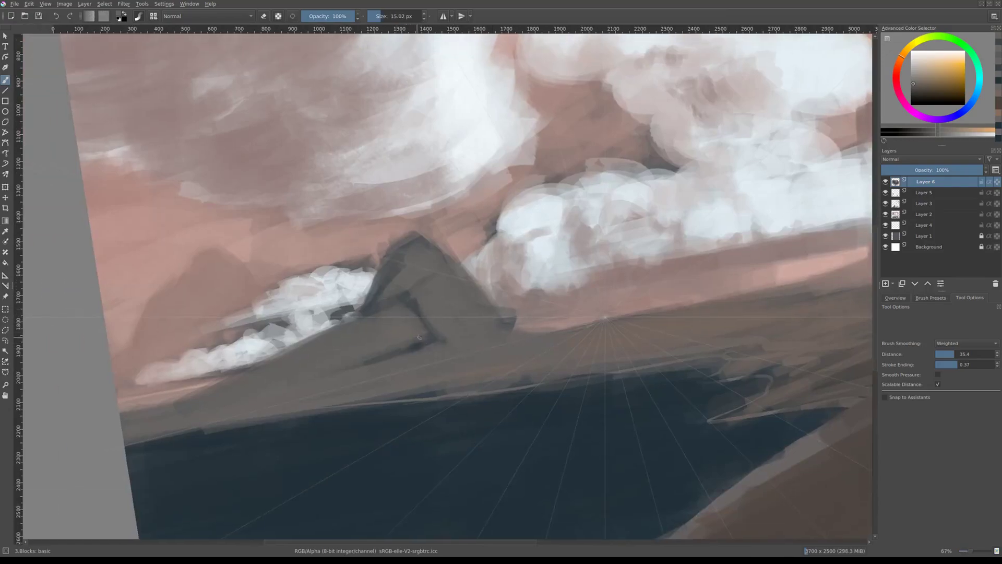
key(bracketright)
scroll(419, 344, up, 3)
ctrl+click(420, 364)
key(bracketright)
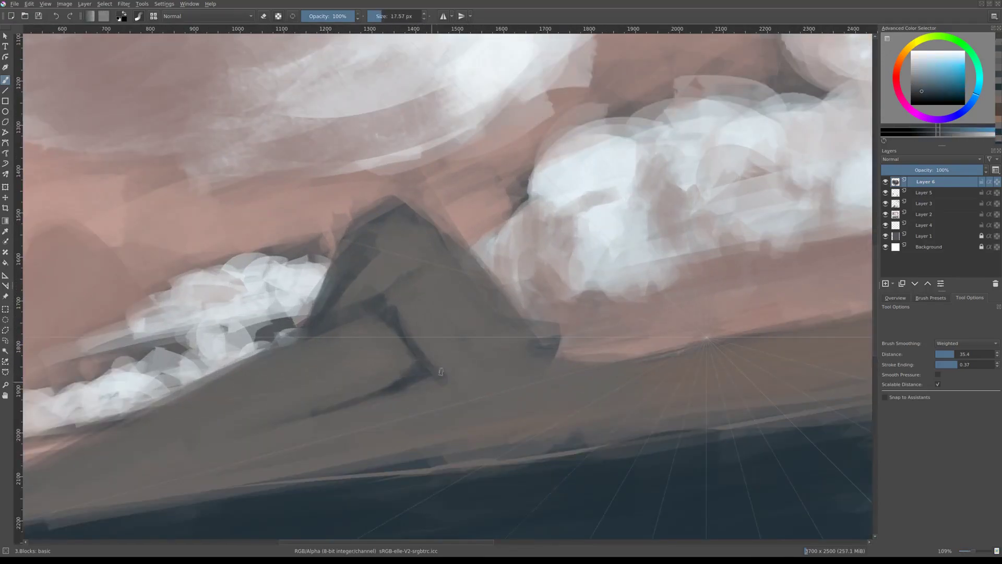
scroll(441, 371, up, 2)
key(bracketleft)
ctrl+click(418, 389)
key(bracketleft)
key(bracketleft)
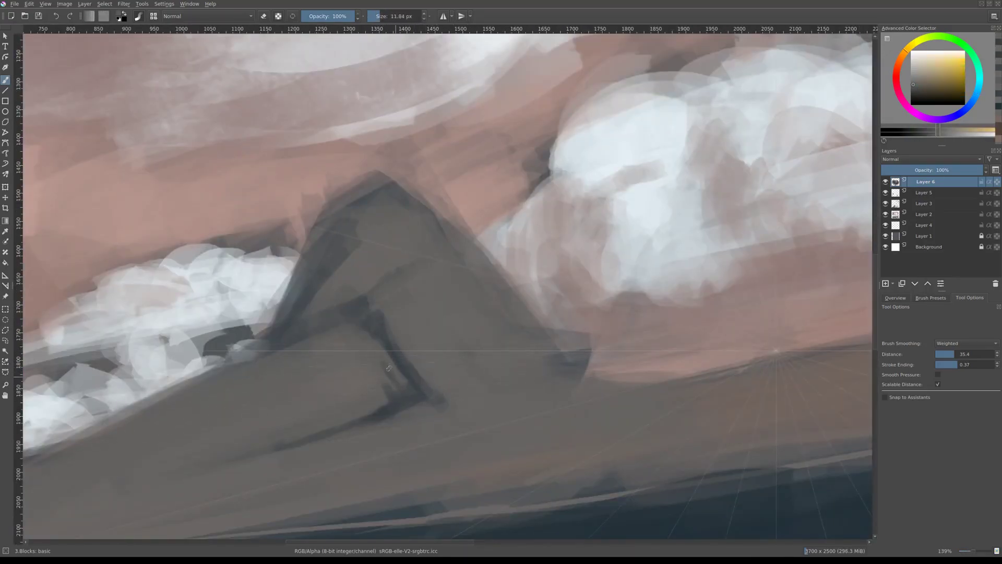
key(bracketright)
key(bracketright)
Sample a blue-grey from the peak, choose a new colour and shrink the brush.
drag(389, 368, 317, 343)
ctrl+click(317, 343)
key(bracketright)
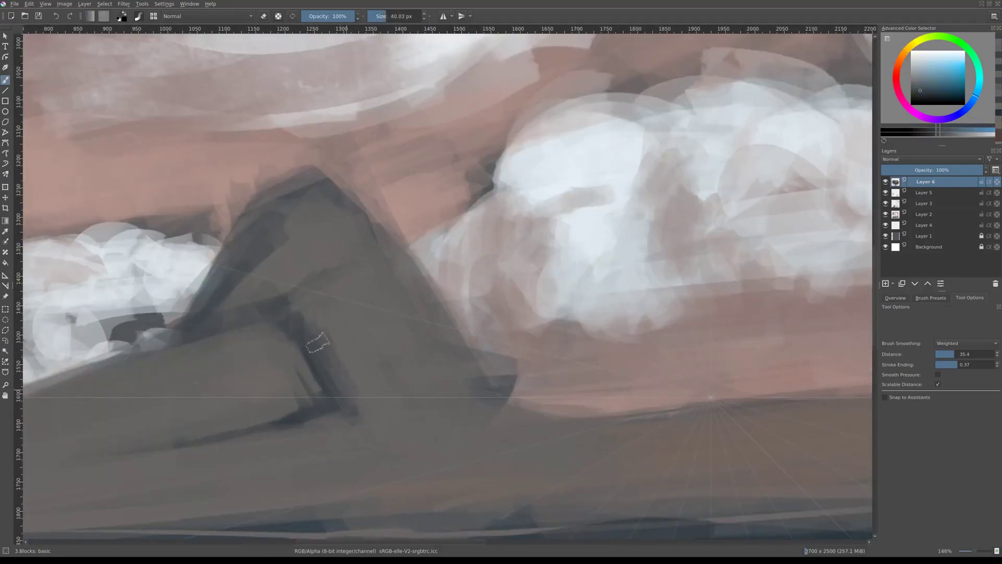
key(bracketright)
key(bracketright)
key(bracketright)
scroll(348, 320, down, 5)
scroll(450, 358, up, 2)
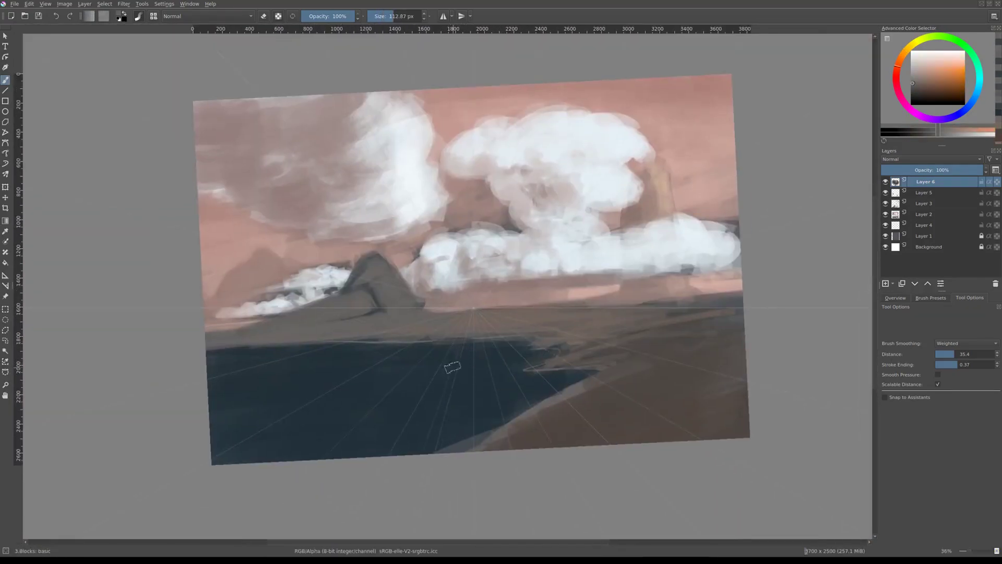
scroll(426, 351, up, 2)
right_click(694, 313)
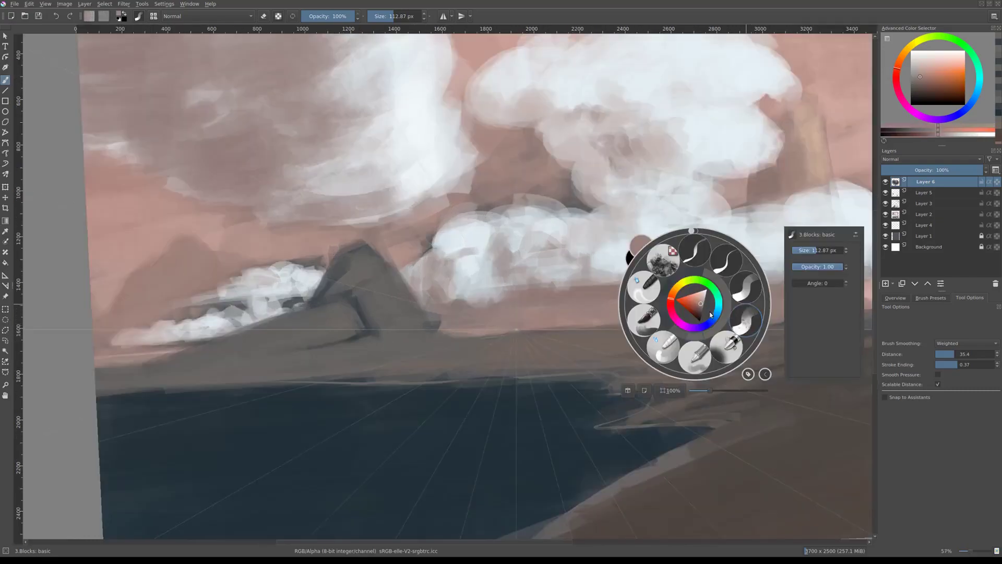
key(bracketleft)
key(bracketleft)
key(bracketleft)
Pick a pinkish tone and darken the left ridge of the peak.
scroll(380, 319, up, 2)
right_click(409, 329)
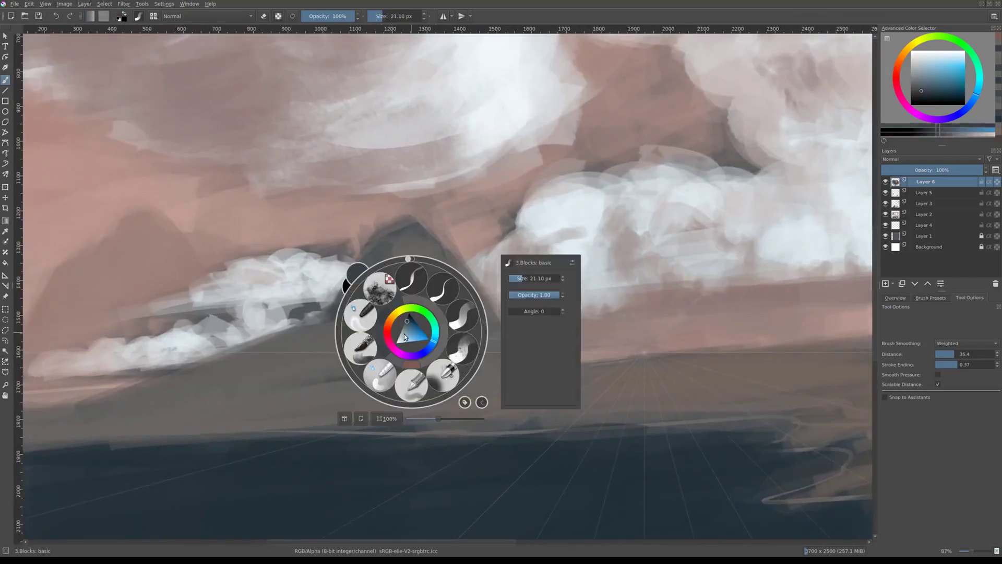
click(413, 338)
scroll(412, 359, up, 2)
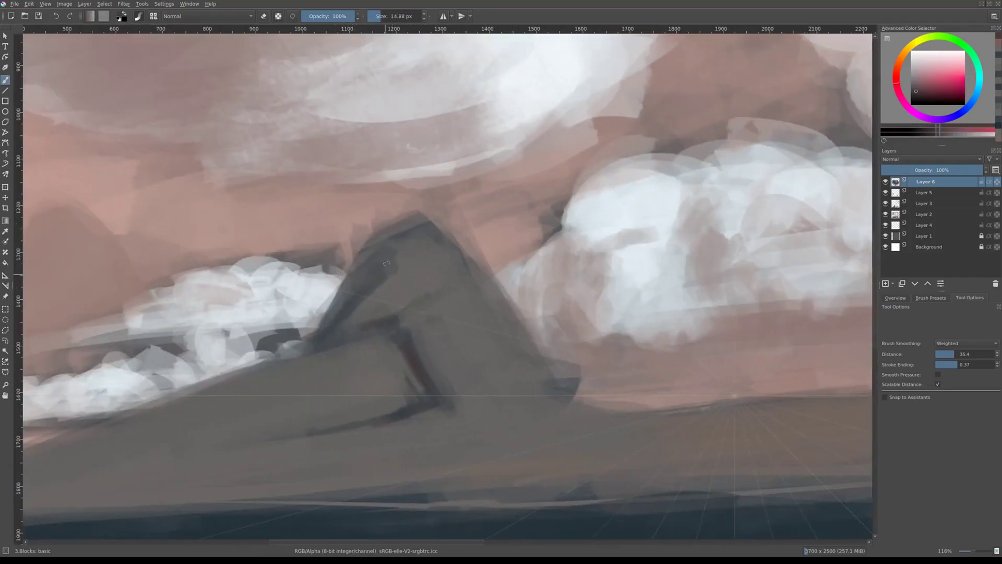
drag(386, 264, 369, 290)
Shift the colour to an orange tone and enlarge the brush for the reddish accent.
right_click(369, 308)
click(385, 308)
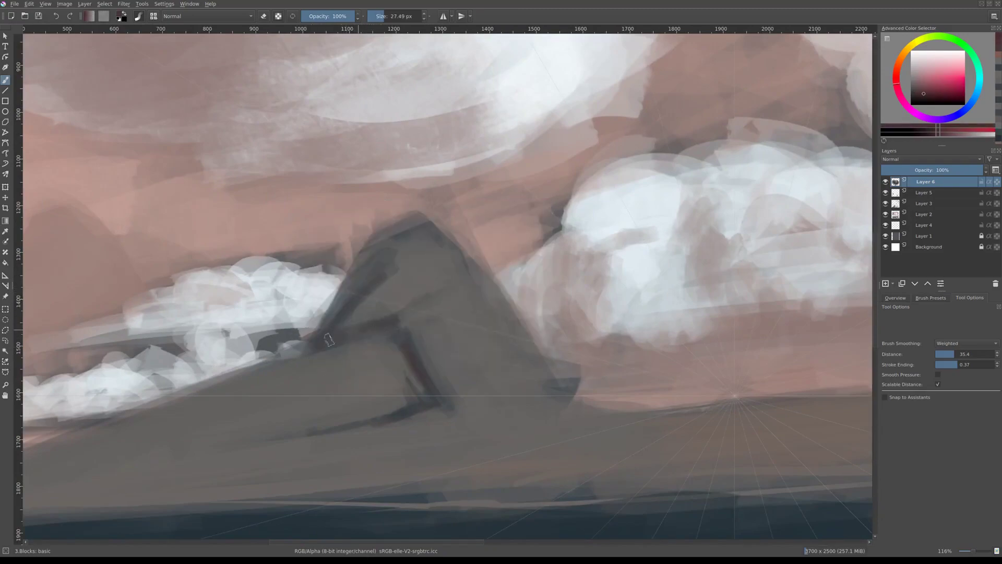
scroll(433, 328, down, 4)
scroll(433, 295, up, 2)
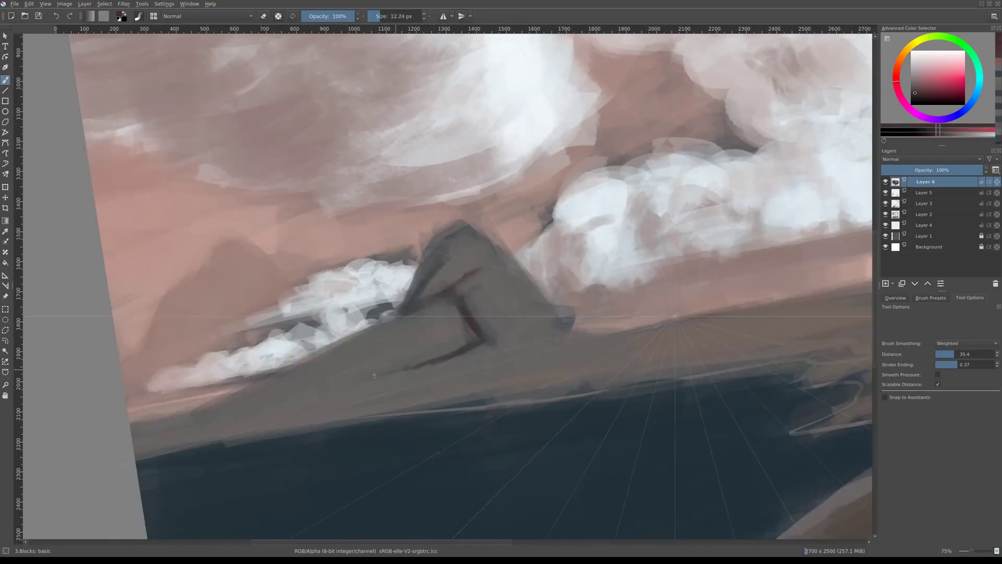
right_click(616, 327)
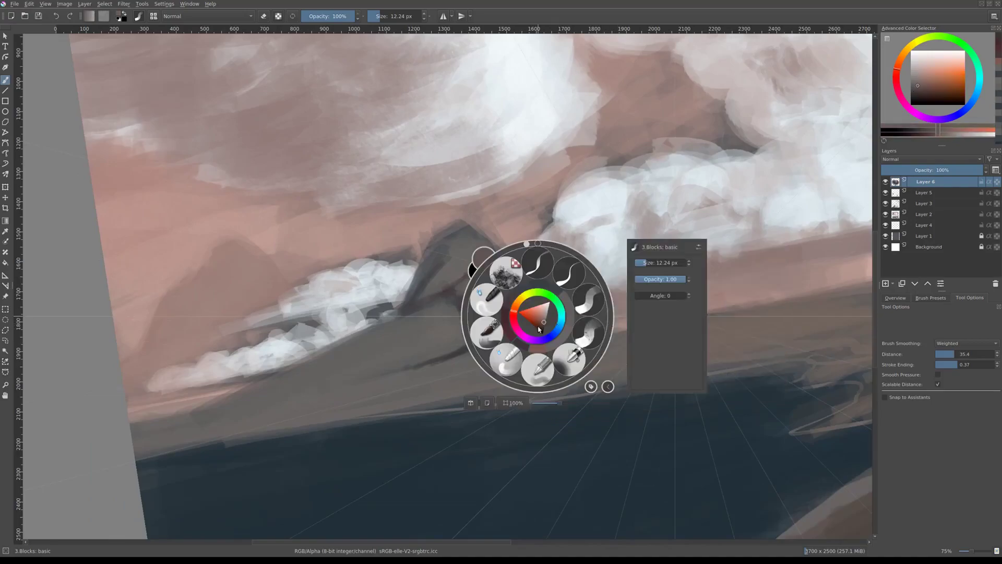
click(530, 303)
right_click(694, 302)
click(699, 303)
Reset the canvas rotation and sample the dark sea blue and pink sky colours.
scroll(430, 381, down, 5)
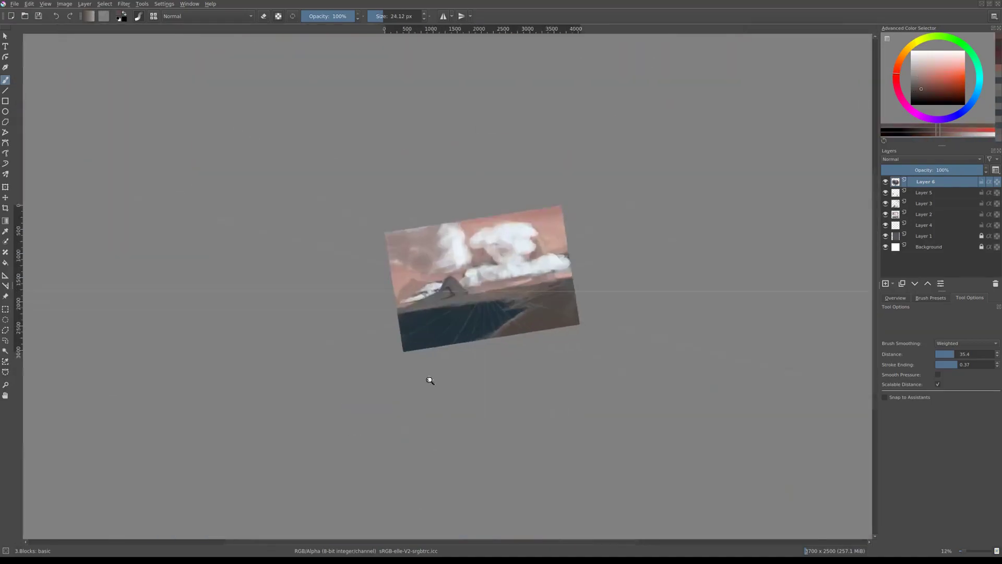
key(5)
scroll(511, 264, up, 2)
ctrl+click(376, 340)
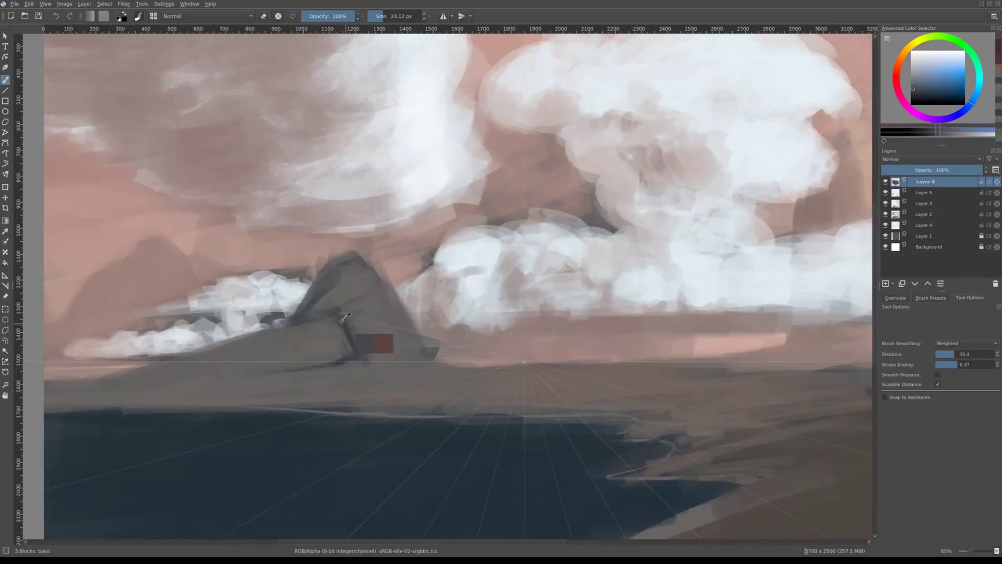
scroll(535, 283, down, 2)
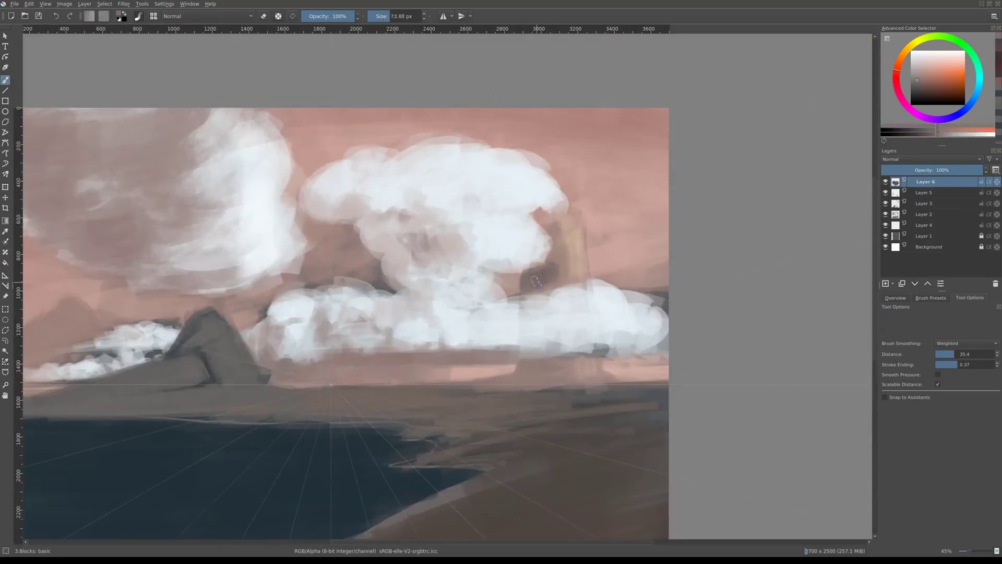
ctrl+click(537, 281)
mouse_move(536, 370)
mouse_down()
mouse_move(539, 316)
mouse_move(564, 306)
mouse_up()
scroll(564, 306, down, 2)
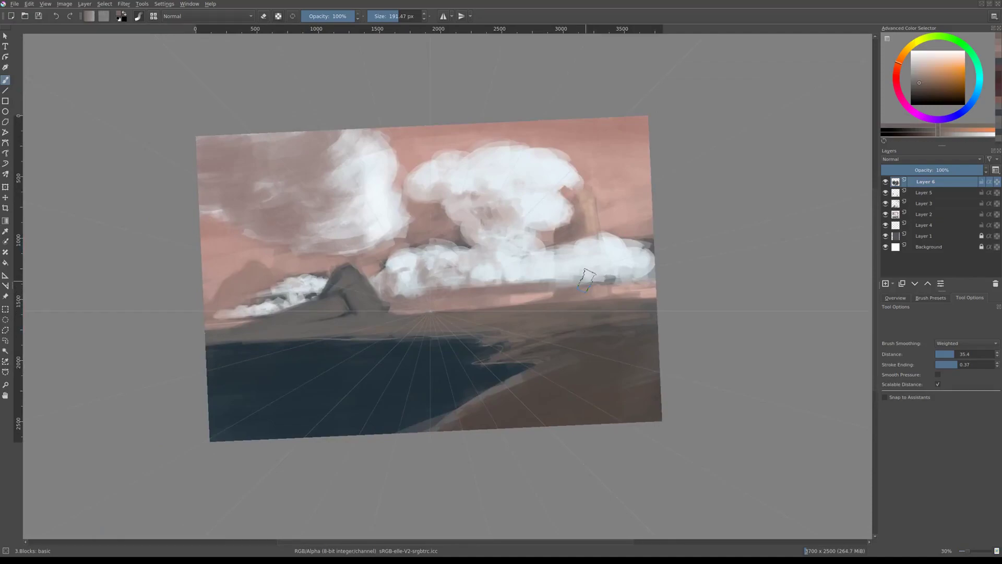
scroll(605, 295, up, 2)
ctrl+click(605, 295)
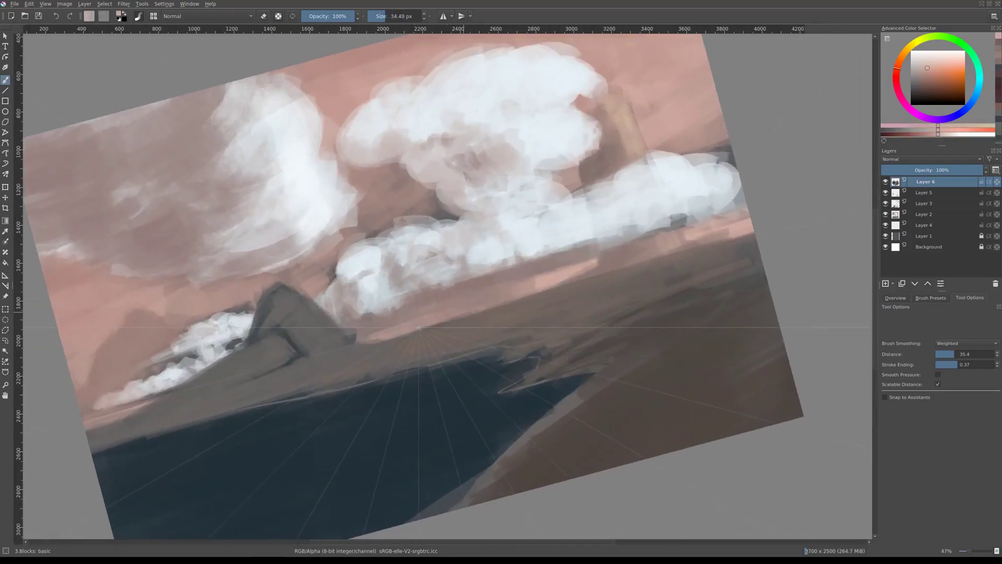
Straighten and reframe the view on the lower-right shore.
scroll(474, 302, down, 1)
scroll(527, 286, down, 1)
scroll(587, 284, down, 1)
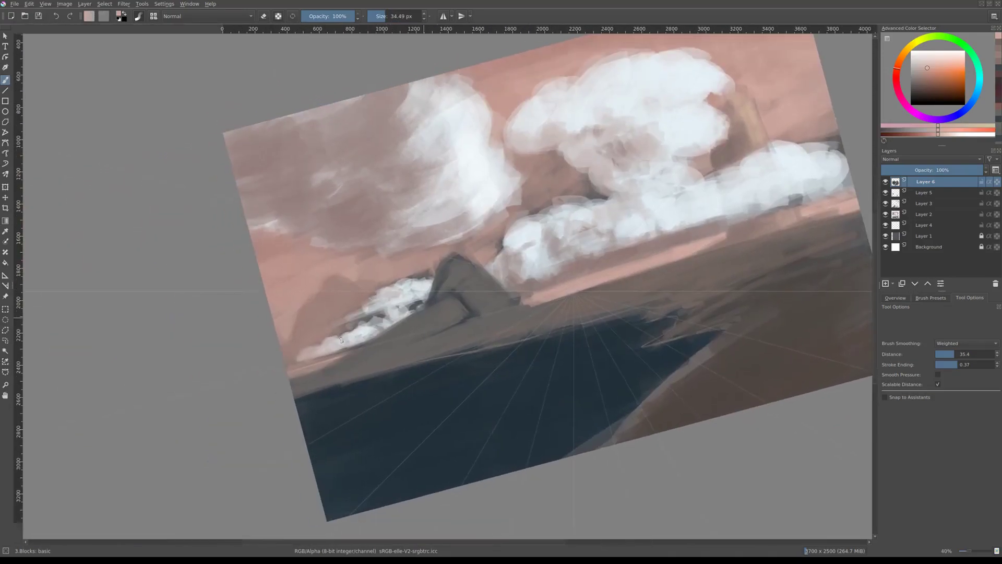
scroll(526, 323, down, 1)
scroll(526, 324, up, 3)
mouse_move(601, 258)
mouse_down()
mouse_move(425, 302)
mouse_move(422, 338)
mouse_up()
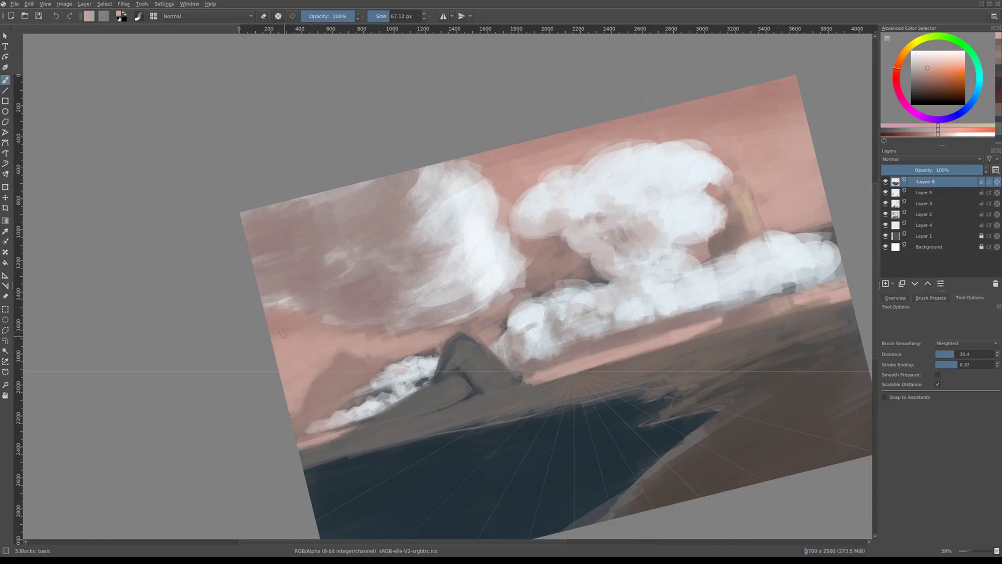
drag(282, 334, 531, 369)
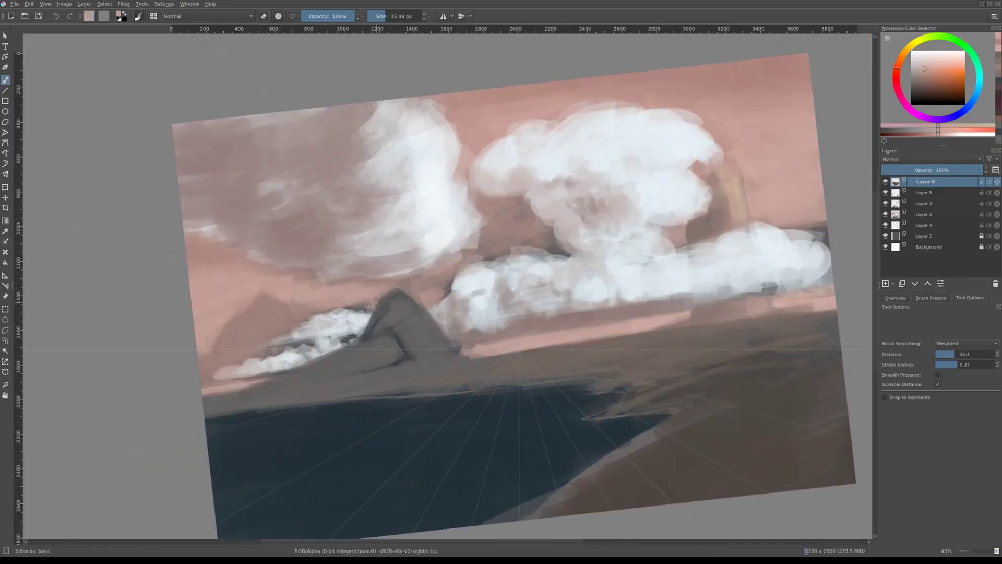
drag(362, 297, 360, 293)
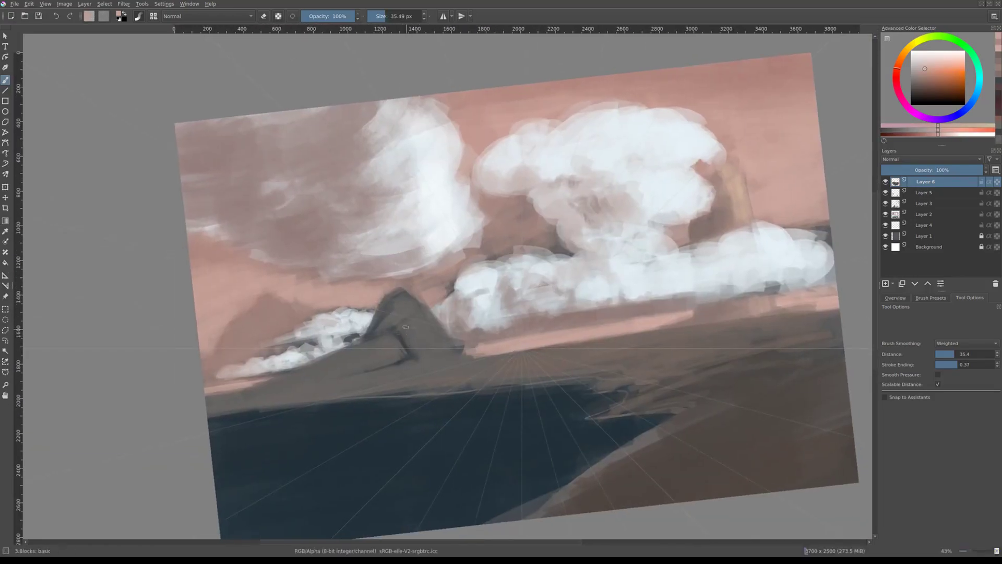
mouse_move(405, 333)
mouse_down()
mouse_move(364, 333)
mouse_move(506, 275)
mouse_up()
Pick a darker brown, enlarge the brush and paint blocky strokes across the shore.
right_click(463, 388)
click(466, 401)
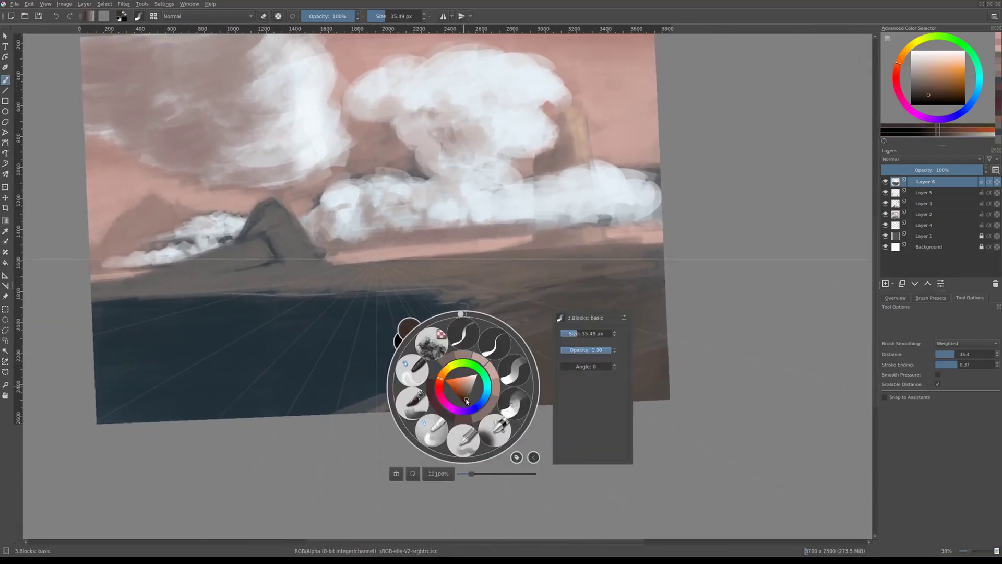
drag(466, 401, 577, 380)
drag(402, 409, 543, 330)
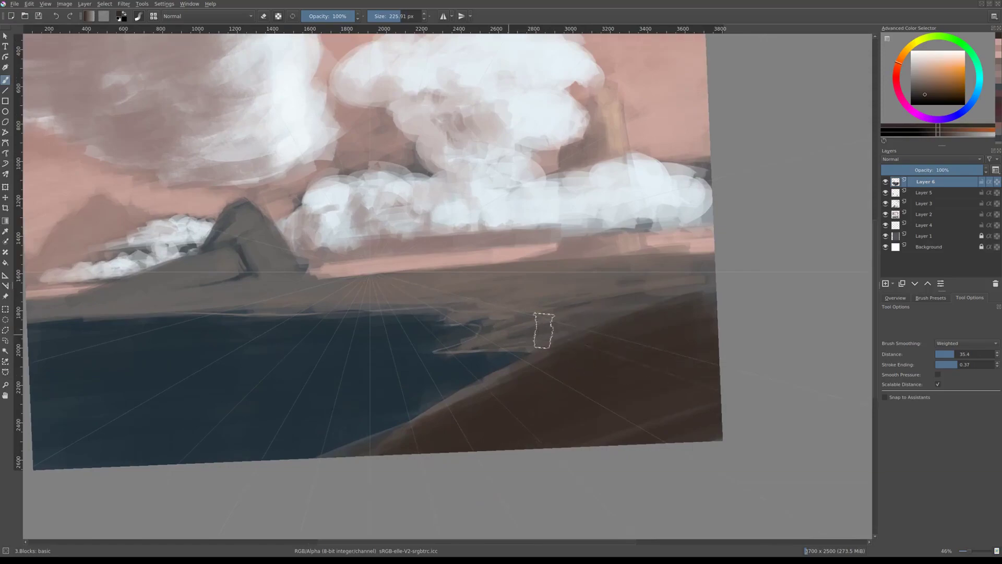
drag(469, 348, 642, 290)
mouse_move(496, 384)
mouse_down()
mouse_move(683, 313)
mouse_move(519, 384)
mouse_move(673, 366)
mouse_up()
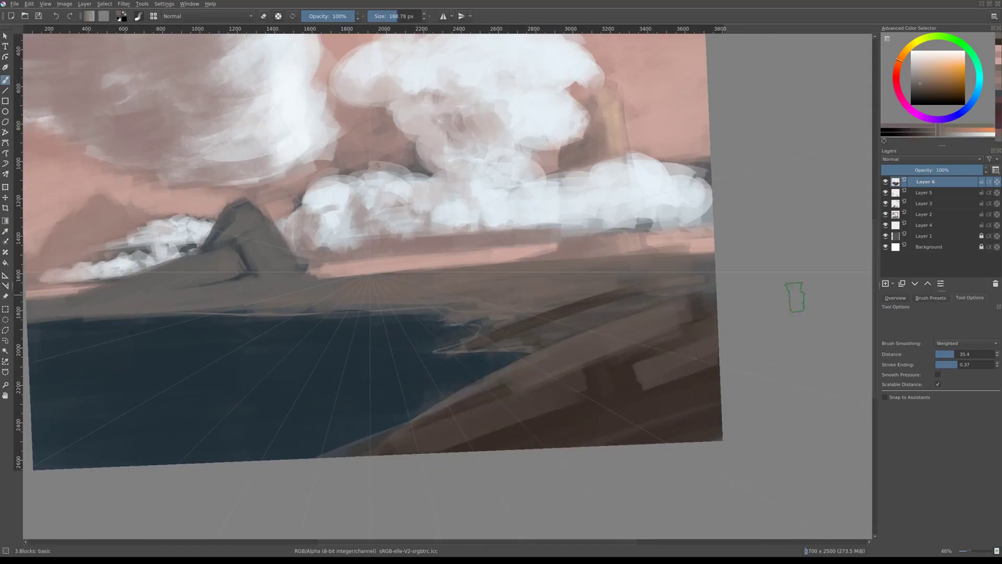
Shrink the brush, pick a darker brown and save the painting with Ctrl+S.
mouse_move(795, 298)
mouse_down()
mouse_move(577, 345)
mouse_move(532, 334)
mouse_up()
ctrl+click(576, 345)
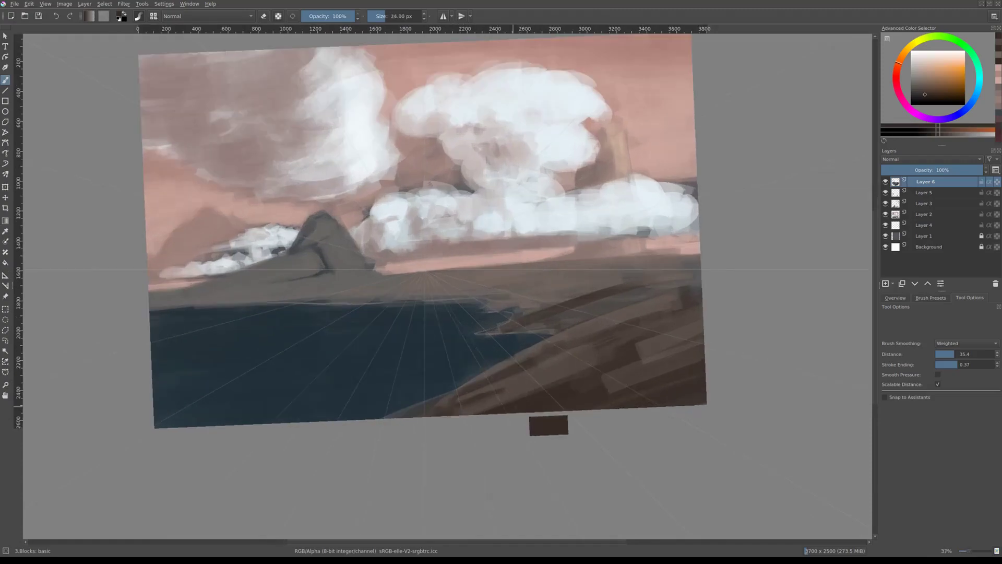
scroll(548, 351, up, 3)
key(ctrl+s)
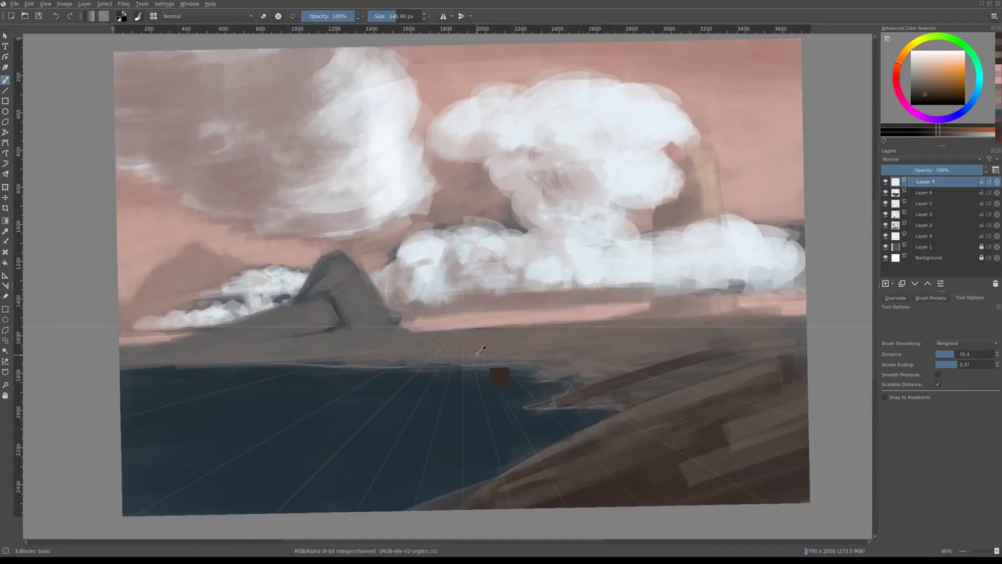
Pick a brown and paint a small dark block near the shore.
ctrl+click(587, 349)
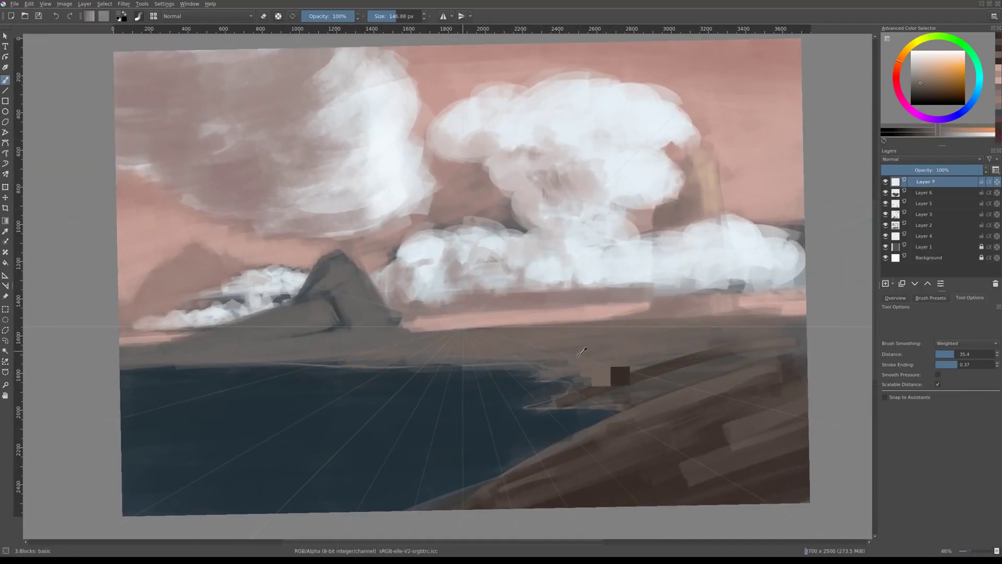
right_click(585, 358)
drag(467, 329, 468, 269)
drag(462, 292, 524, 324)
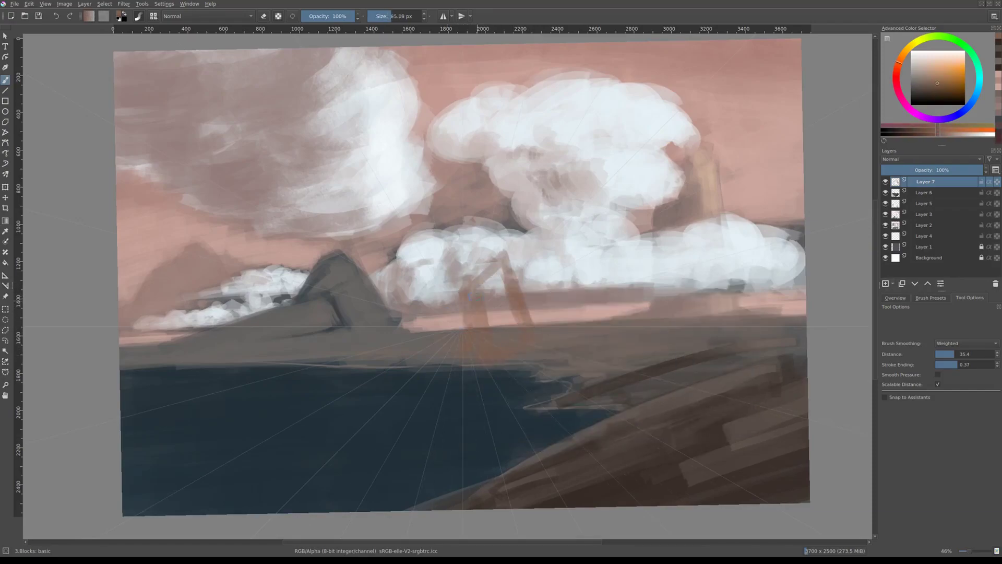
Pick an orange-tan and paint the first rock pillar stroke plus a tan shore stroke.
right_click(514, 338)
click(510, 330)
drag(485, 274, 523, 345)
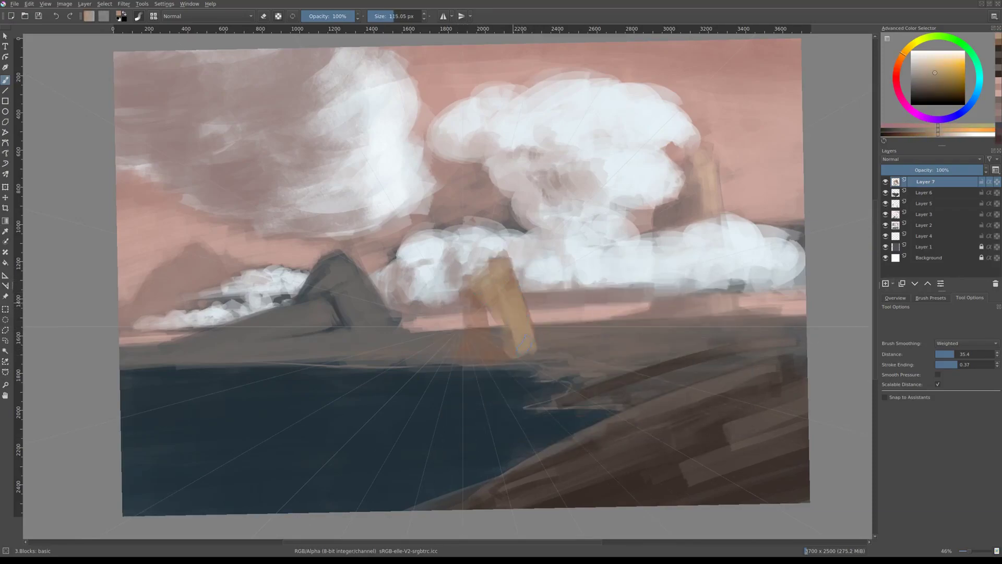
drag(736, 313, 553, 372)
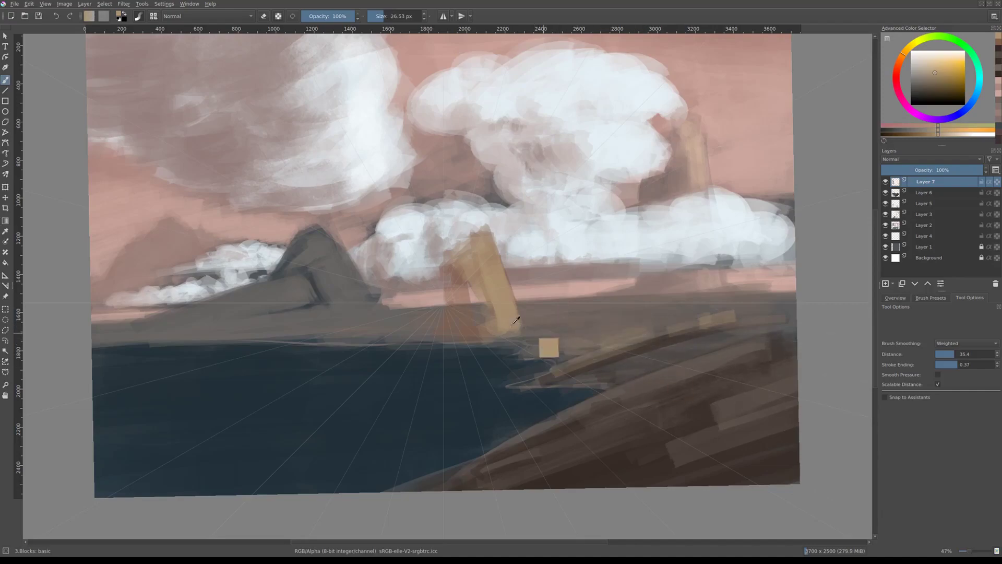
ctrl+click(548, 347)
Repaint the pillar in a muted pink-tan and reduce the brush size.
right_click(522, 292)
click(471, 234)
drag(501, 334, 477, 235)
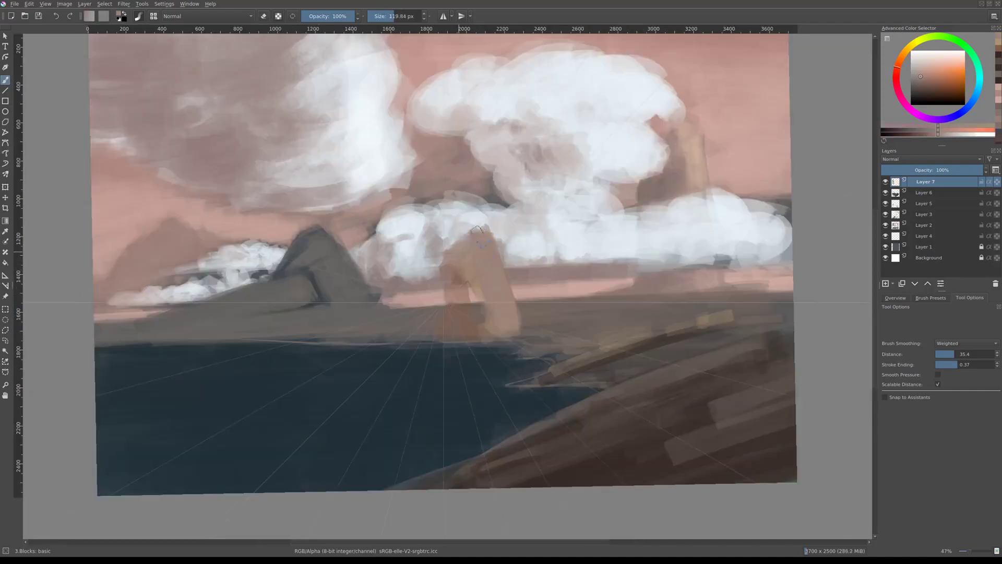
scroll(490, 290, down, 3)
scroll(449, 366, up, 5)
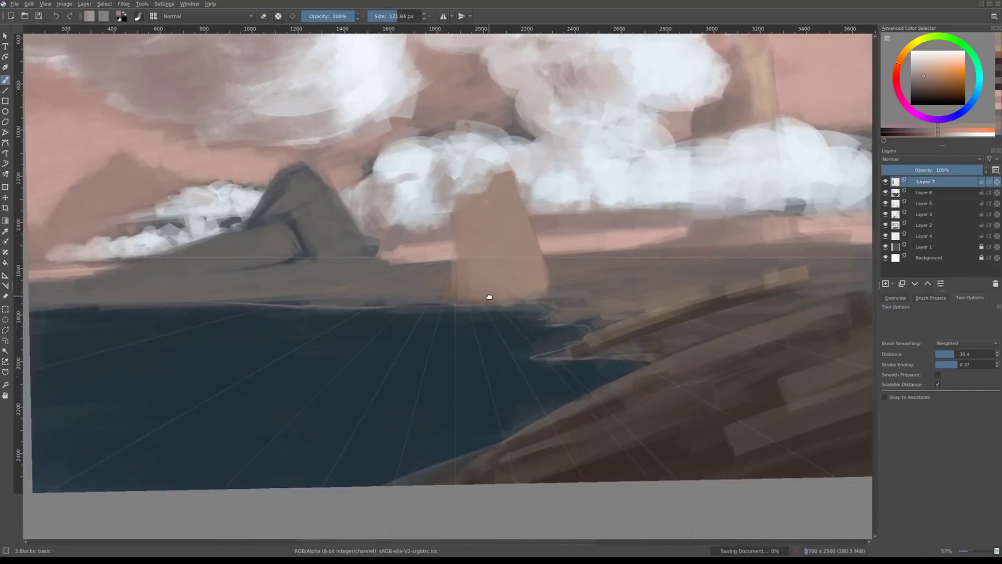
drag(487, 297, 498, 272)
Paint a dark vertical shadow down the rock, then shrink the brush and pick a lighter colour.
right_click(490, 309)
click(486, 303)
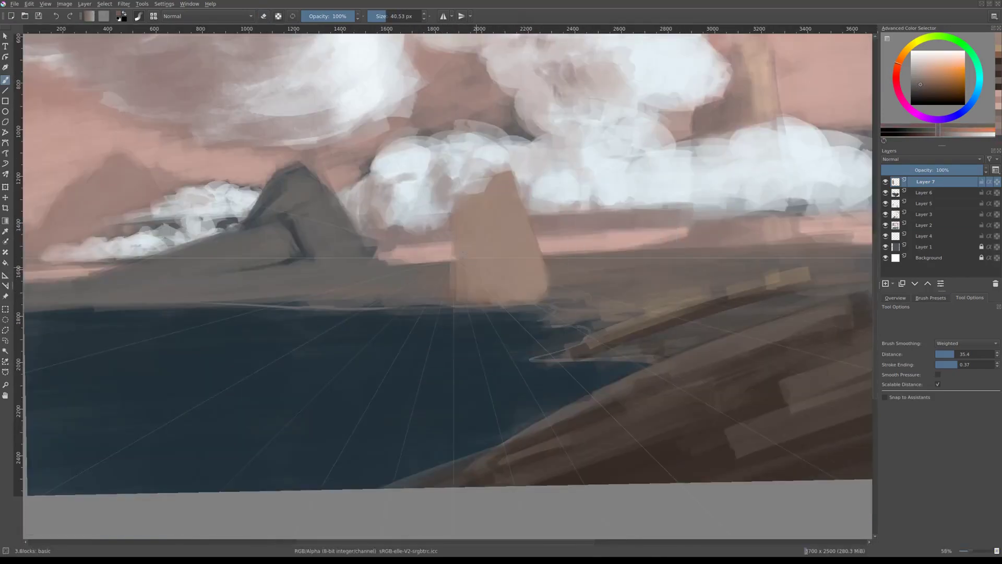
drag(472, 224, 472, 258)
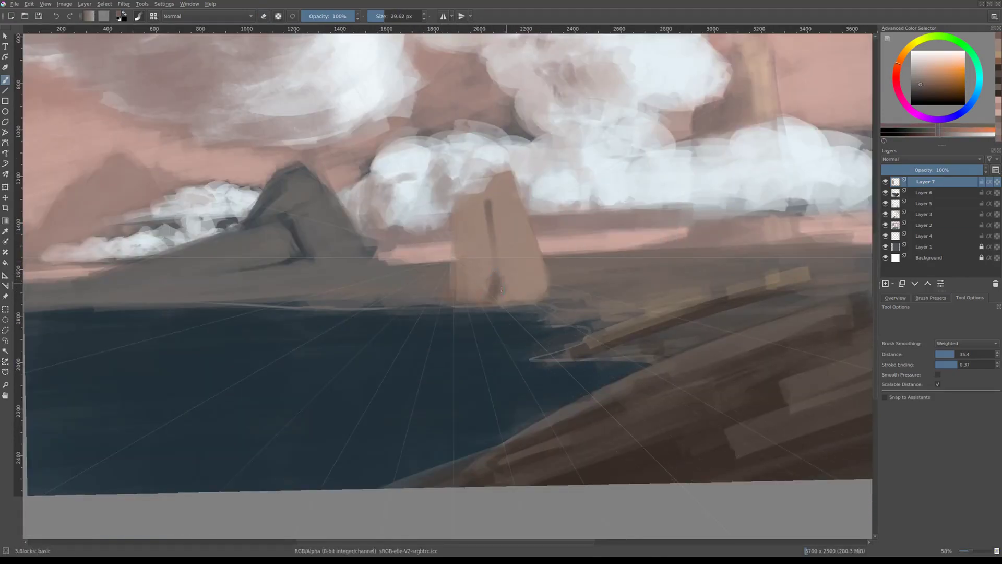
scroll(501, 289, down, 1)
drag(502, 290, 486, 270)
ctrl+click(487, 272)
scroll(515, 261, down, 1)
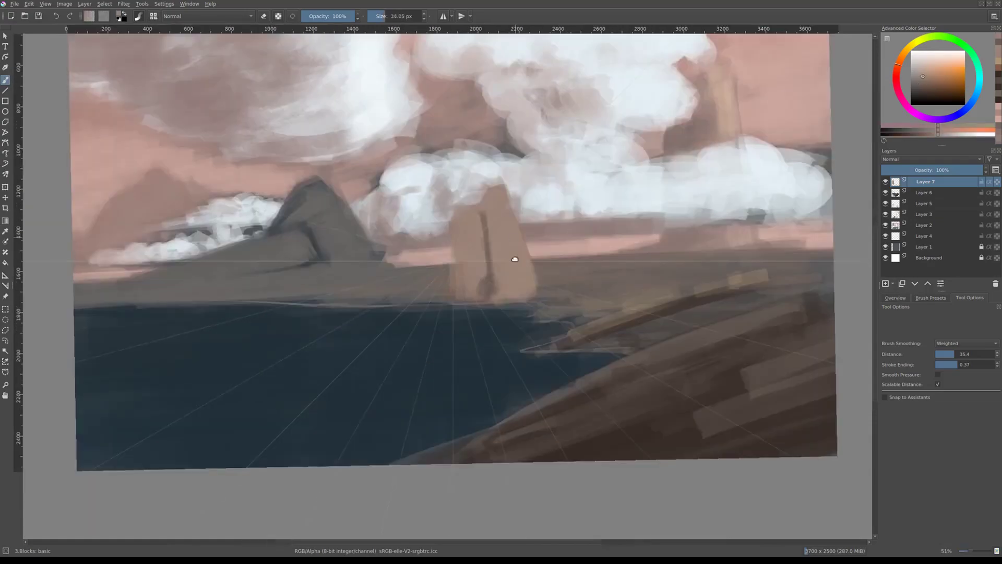
scroll(447, 387, down, 3)
scroll(462, 323, up, 2)
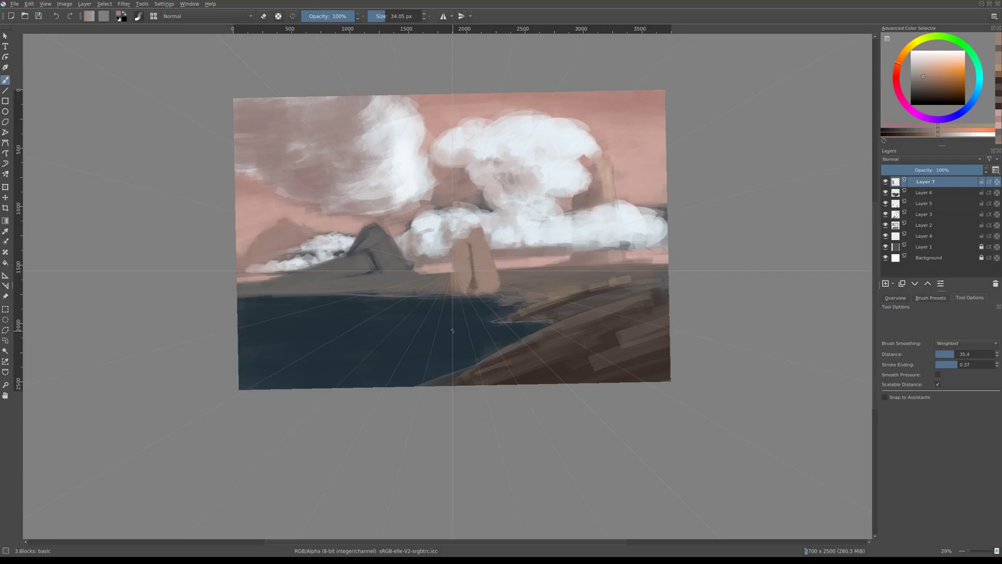
scroll(452, 330, up, 3)
Choose an orange hue for the rock from the pop-up palette and fine-tune it.
right_click(467, 301)
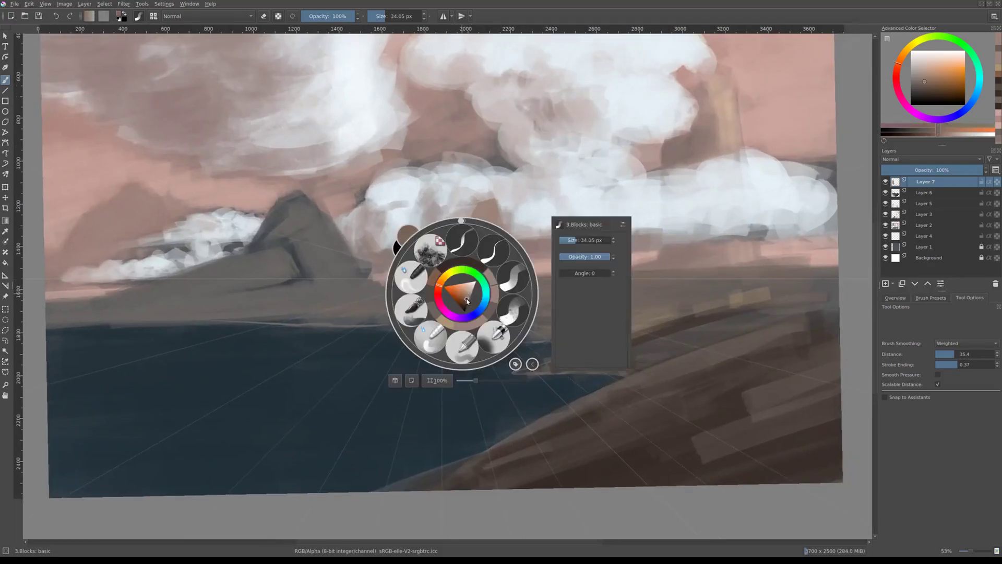
click(446, 316)
scroll(458, 326, up, 1)
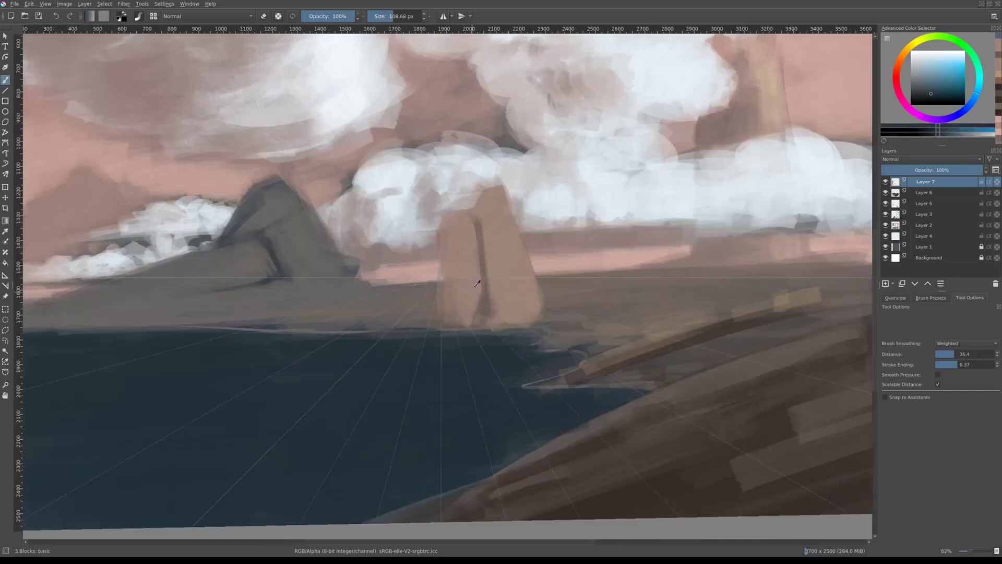
right_click(475, 279)
scroll(470, 292, down, 5)
scroll(464, 298, up, 6)
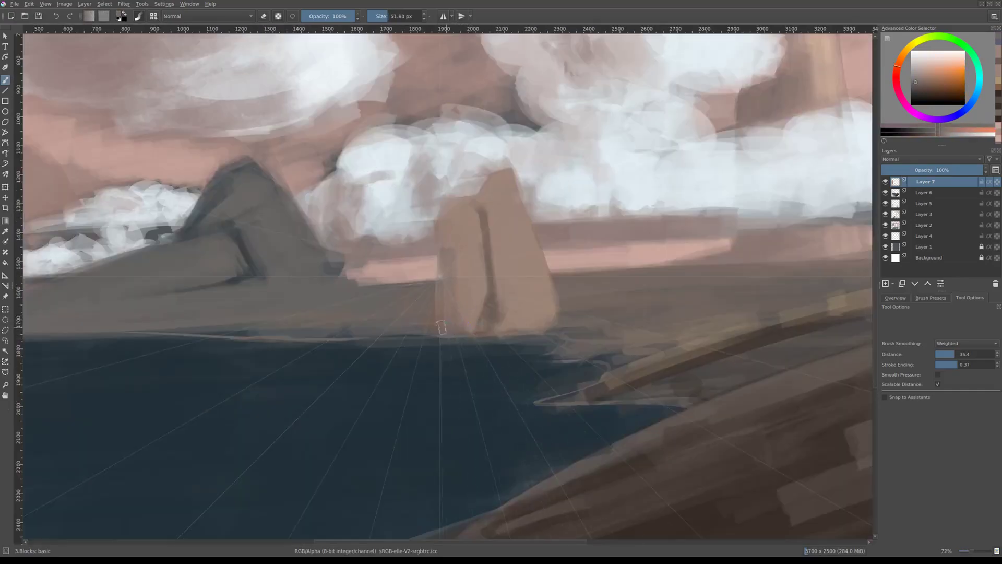
scroll(464, 298, up, 3)
right_click(463, 264)
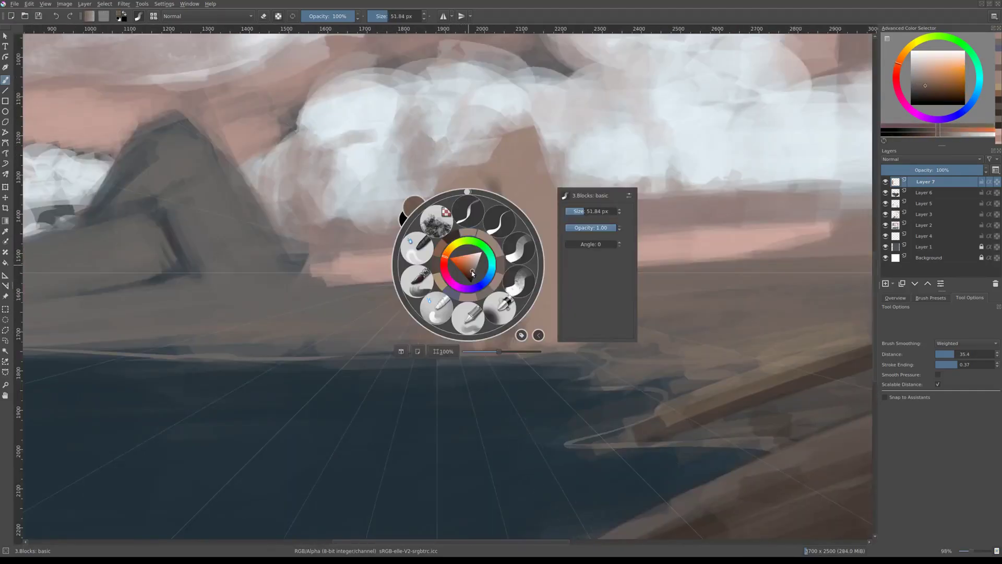
click(449, 282)
scroll(469, 303, down, 5)
scroll(485, 324, up, 3)
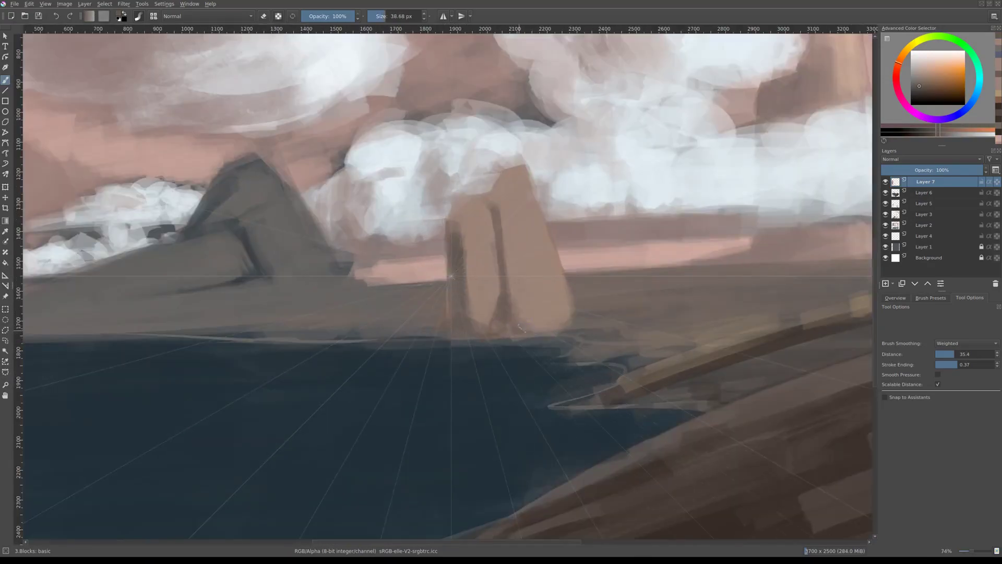
scroll(502, 355, down, 4)
scroll(502, 358, up, 5)
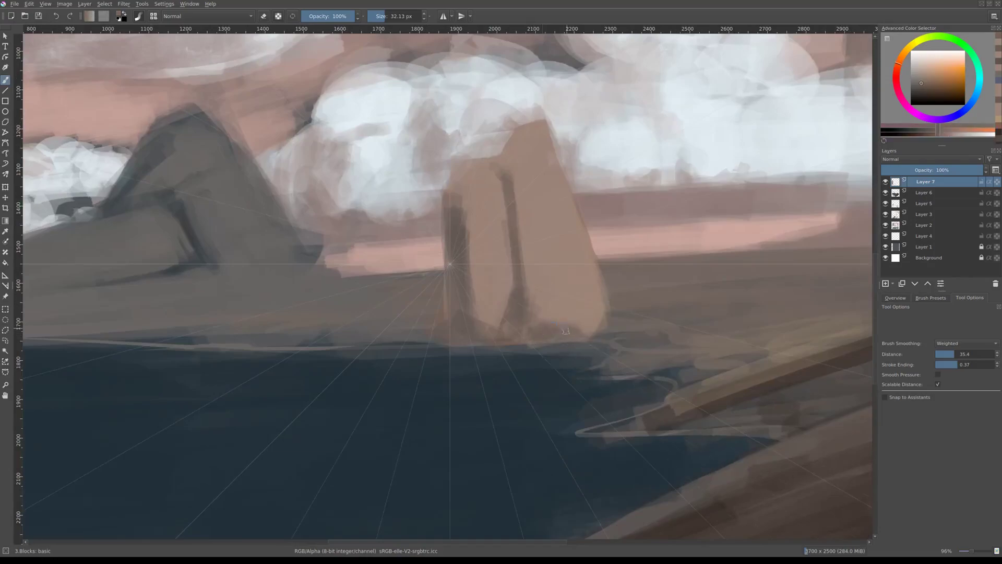
scroll(548, 286, down, 2)
Adjust the paint colour again while zooming in on the pillar.
right_click(507, 320)
click(511, 330)
scroll(511, 330, up, 1)
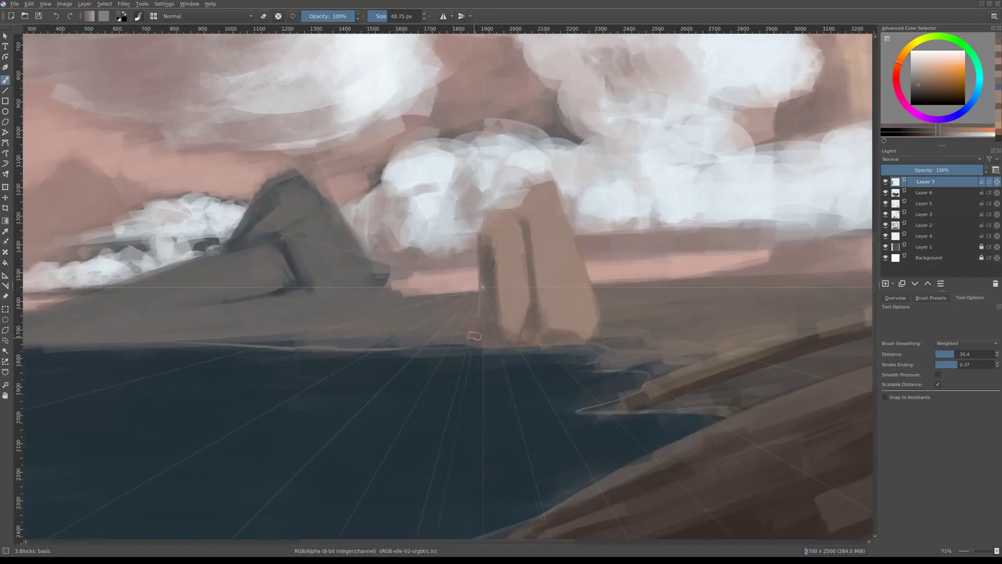
scroll(520, 343, up, 1)
scroll(508, 341, up, 2)
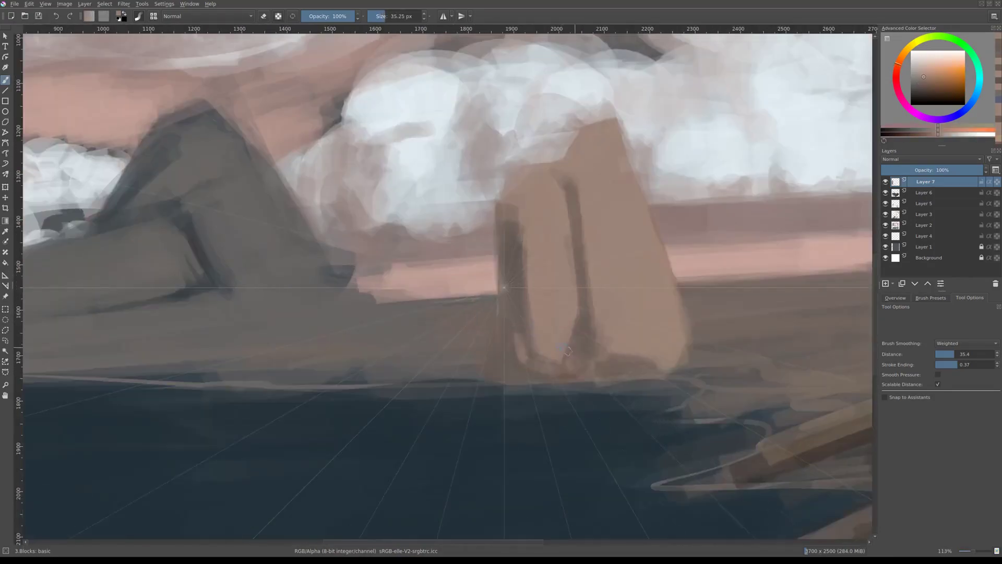
scroll(509, 371, down, 3)
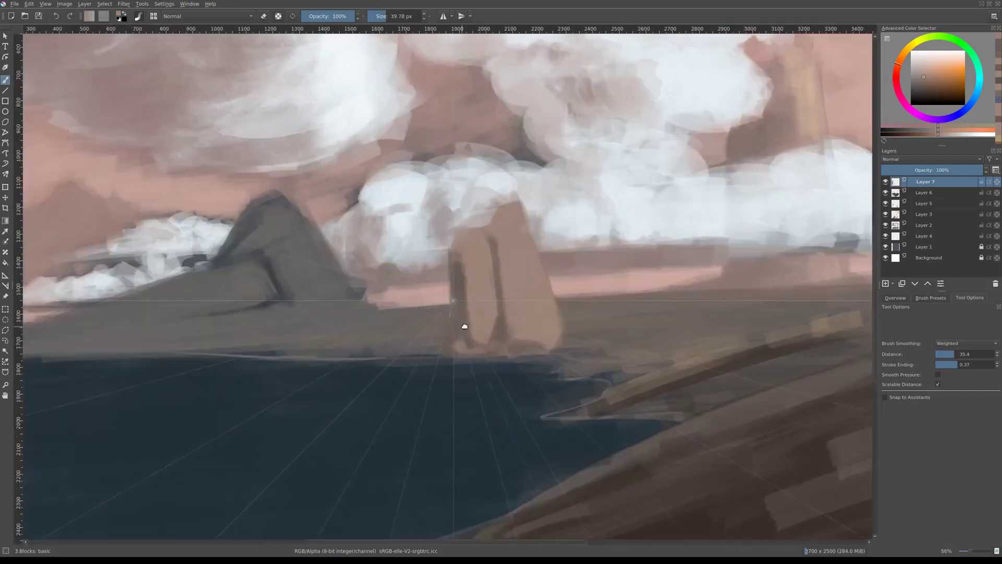
scroll(462, 327, up, 1)
scroll(490, 310, up, 3)
Dab a dark brown block on the rock and sample its colour, zooming to inspect.
click(539, 309)
ctrl+click(511, 283)
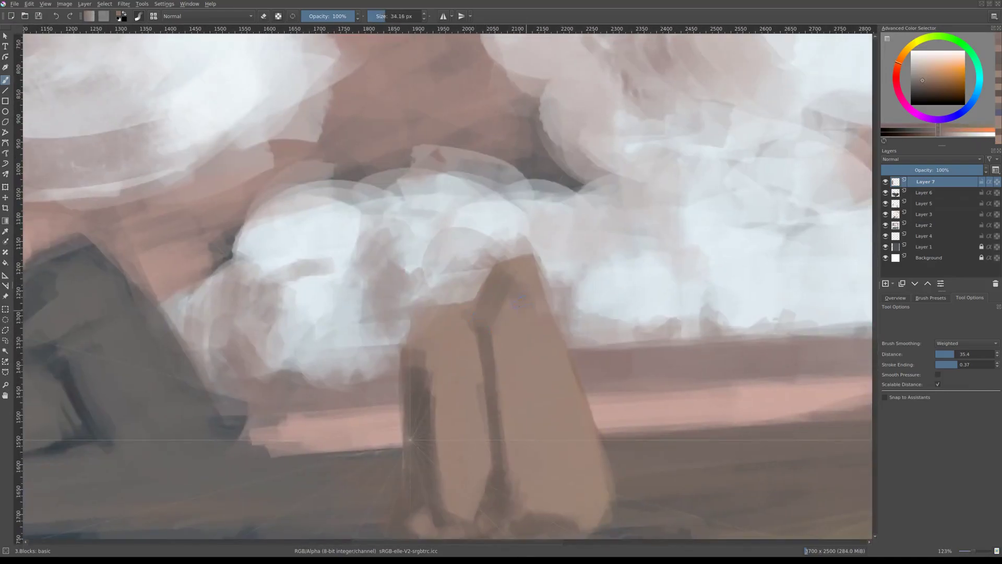
scroll(438, 292, up, 1)
scroll(424, 263, down, 4)
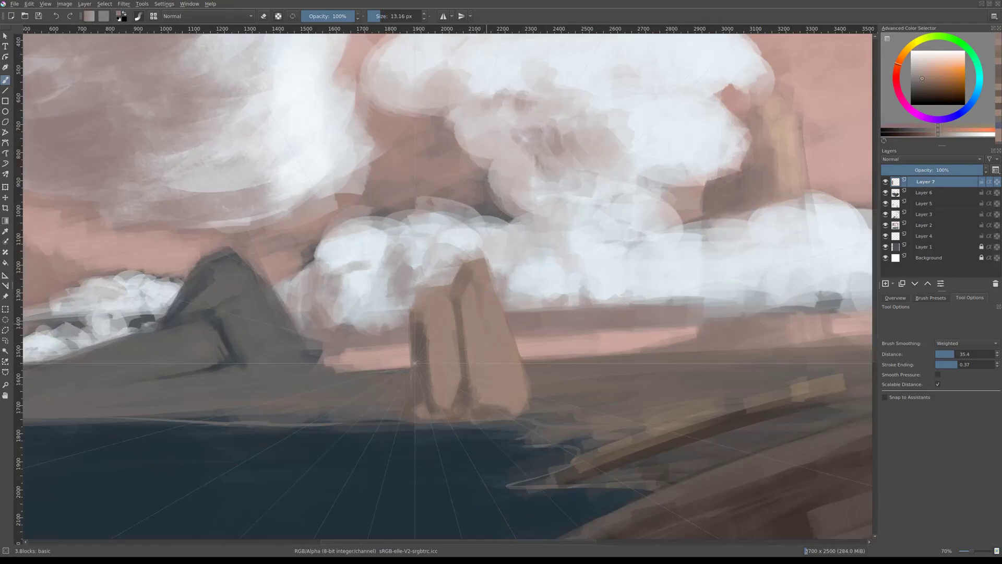
scroll(477, 365, down, 3)
scroll(477, 366, up, 6)
scroll(483, 347, down, 4)
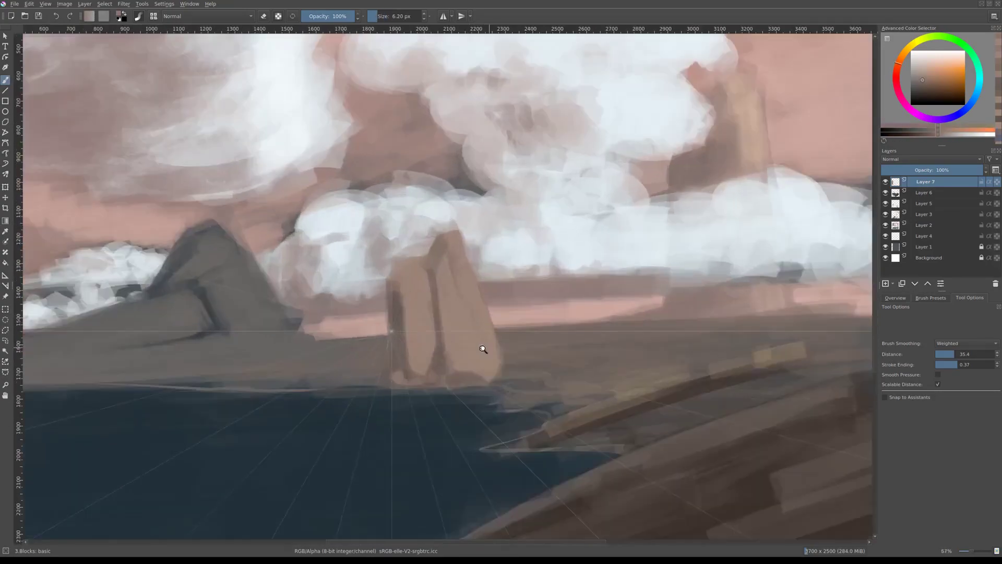
scroll(415, 283, up, 2)
scroll(415, 283, down, 4)
scroll(415, 283, up, 4)
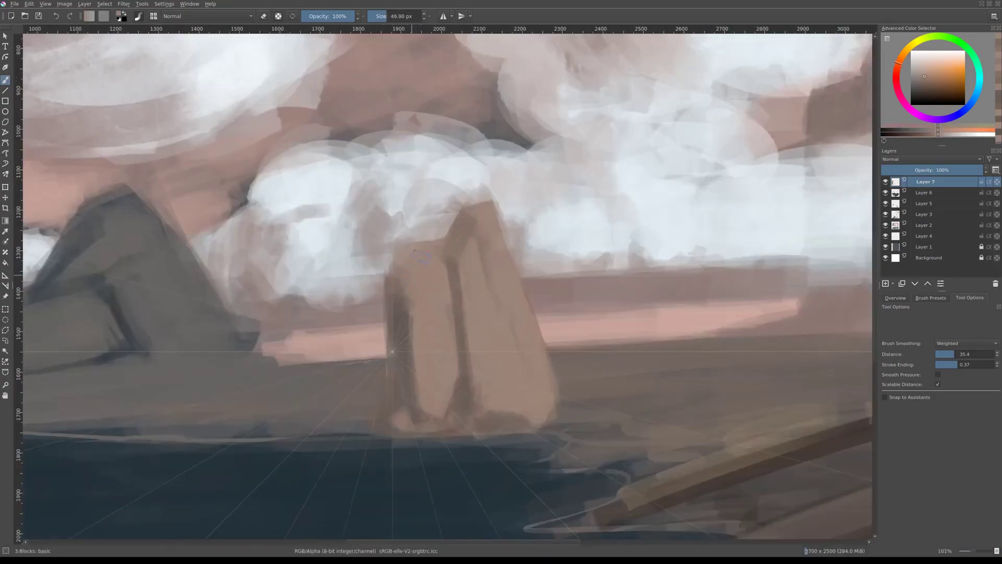
scroll(409, 274, up, 2)
scroll(437, 317, down, 1)
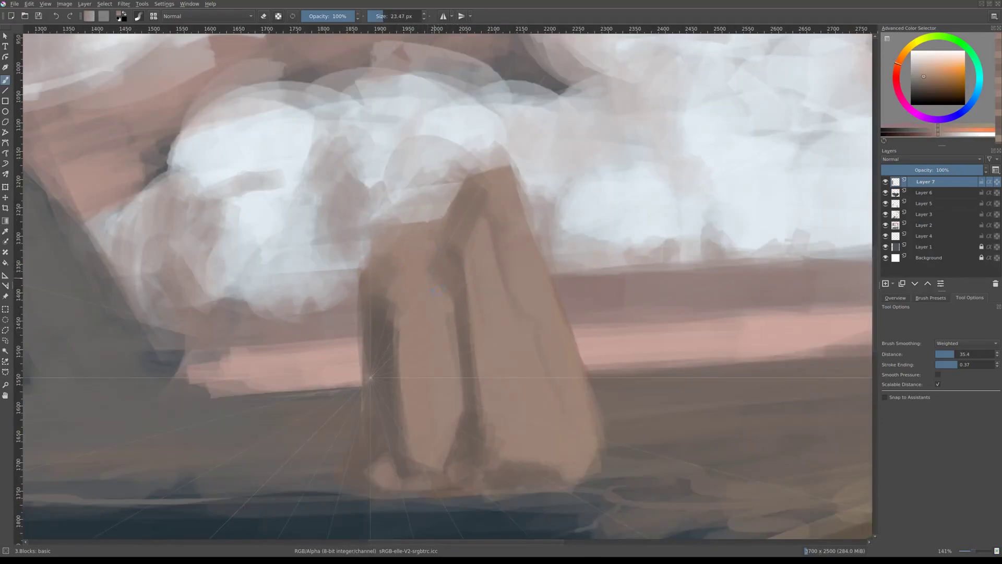
scroll(467, 346, down, 5)
scroll(476, 332, up, 2)
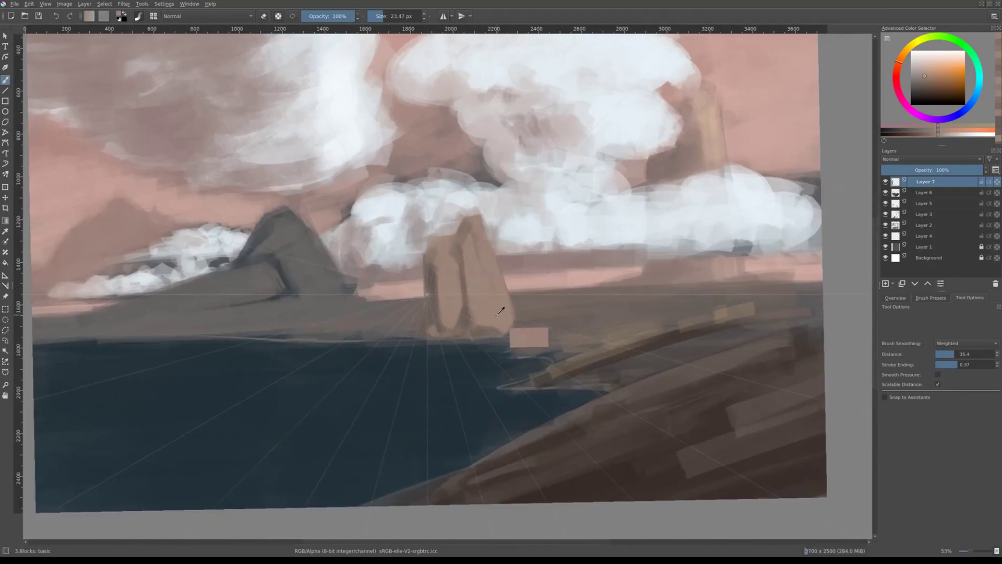
Zoom in on the rock pillar and sample a darker colour from the painting.
scroll(526, 328, up, 2)
scroll(496, 303, down, 3)
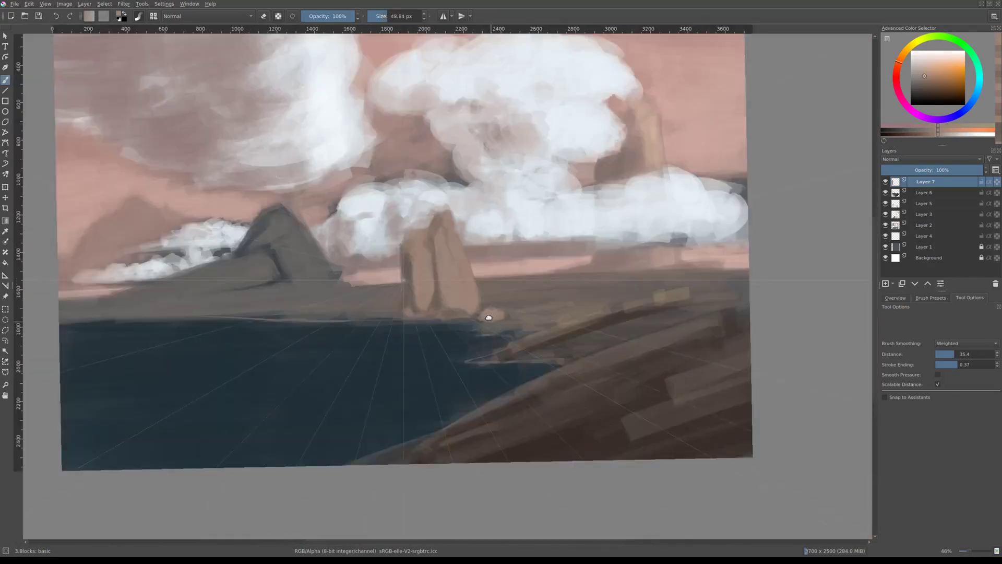
scroll(468, 277, up, 3)
scroll(470, 264, up, 3)
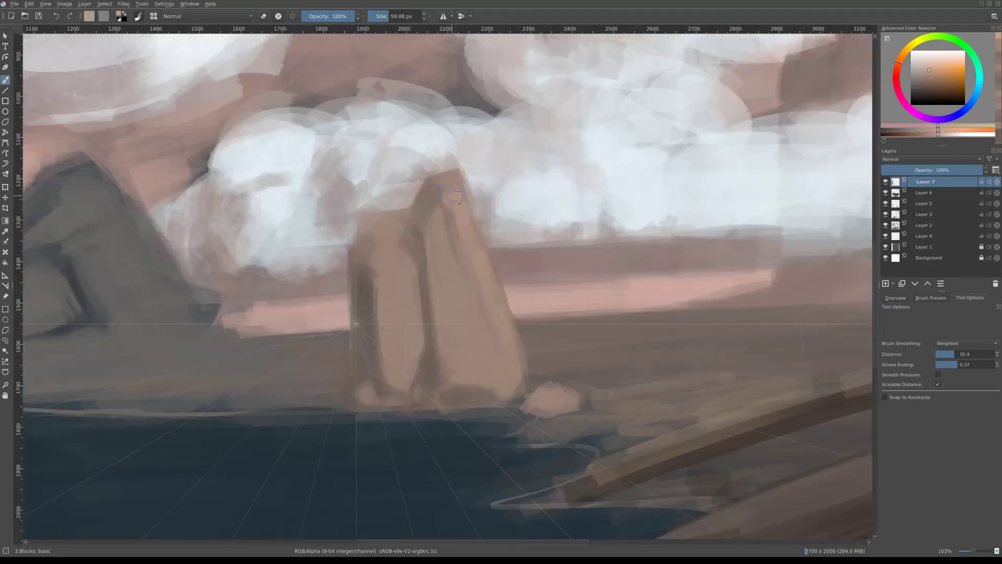
scroll(447, 365, down, 1)
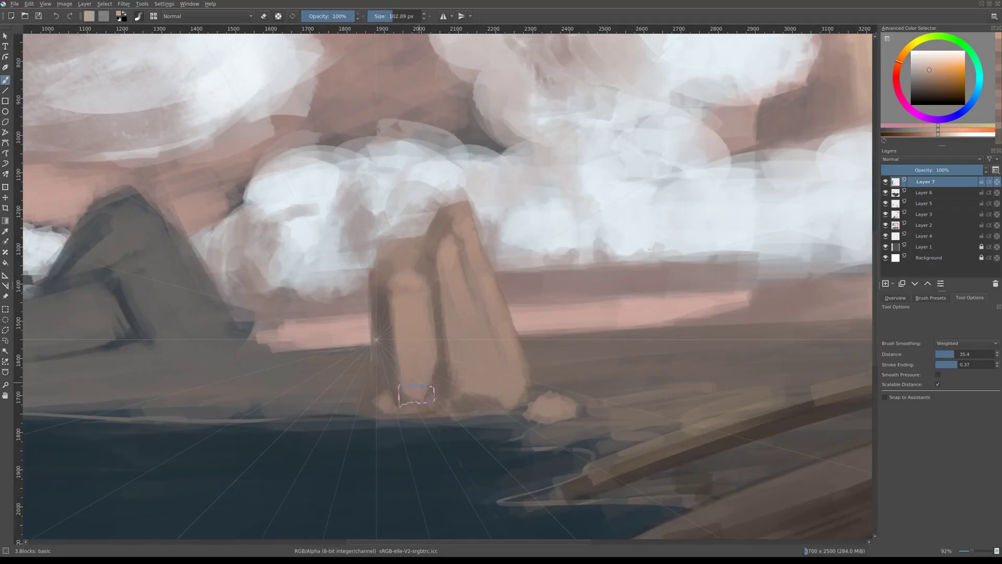
scroll(470, 334, down, 1)
scroll(505, 371, down, 2)
scroll(507, 354, up, 1)
ctrl+click(407, 360)
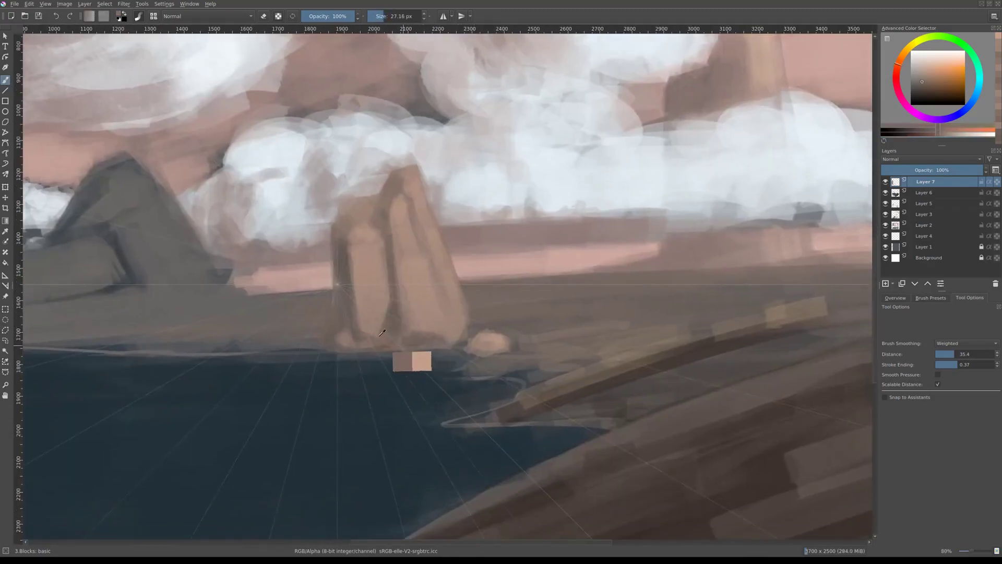
right_click(403, 313)
Pick a light peach colour from the rock.
scroll(486, 354, up, 1)
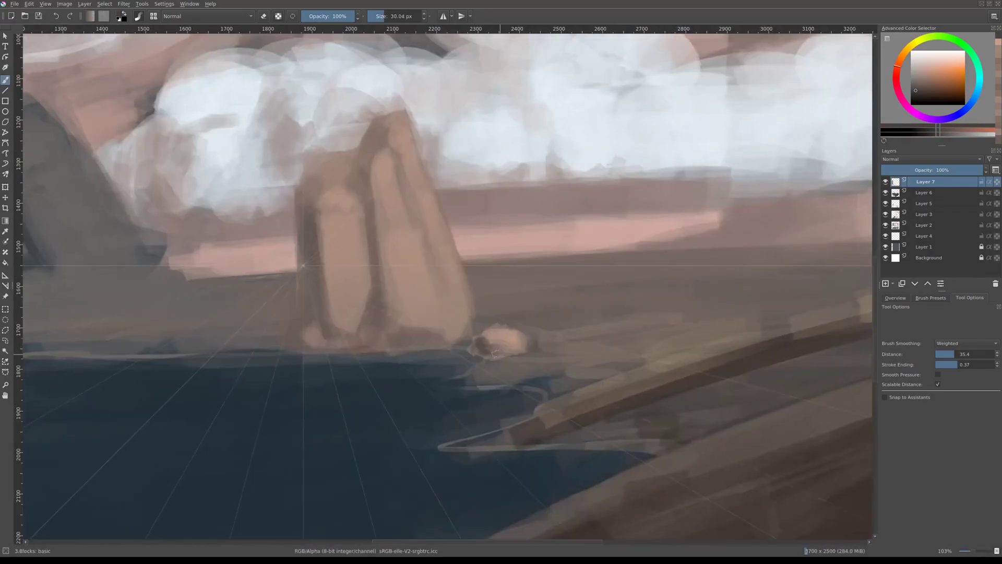
scroll(490, 350, up, 1)
ctrl+click(502, 346)
scroll(503, 346, up, 1)
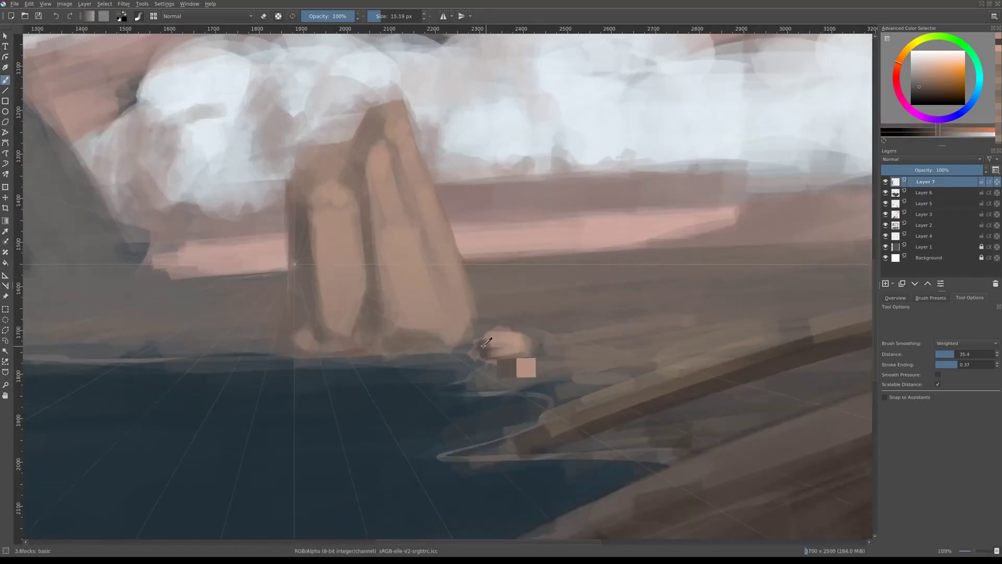
Zoom and pan to the pillar's base, then pick a darker brown from the rock.
drag(370, 281, 371, 287)
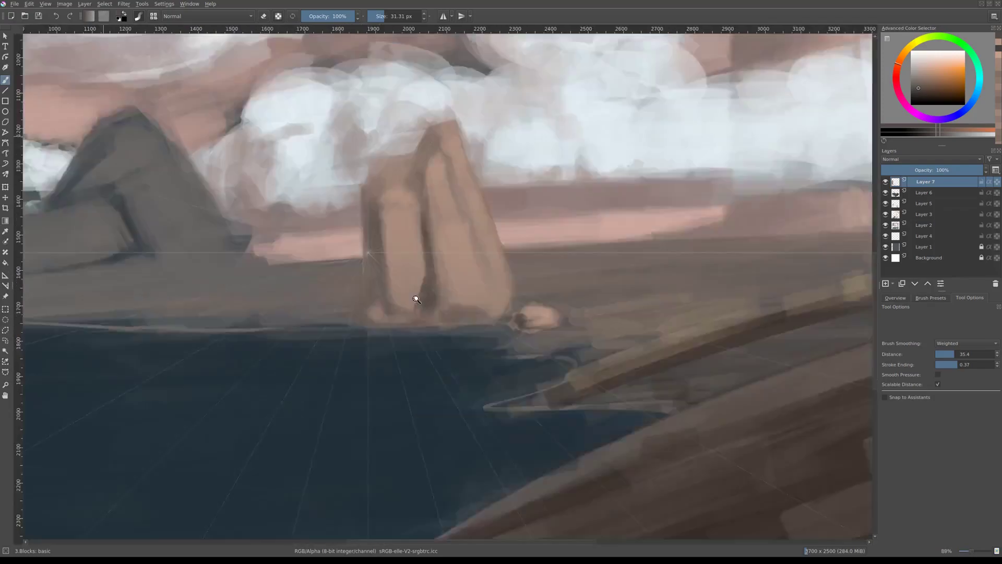
drag(353, 327, 402, 325)
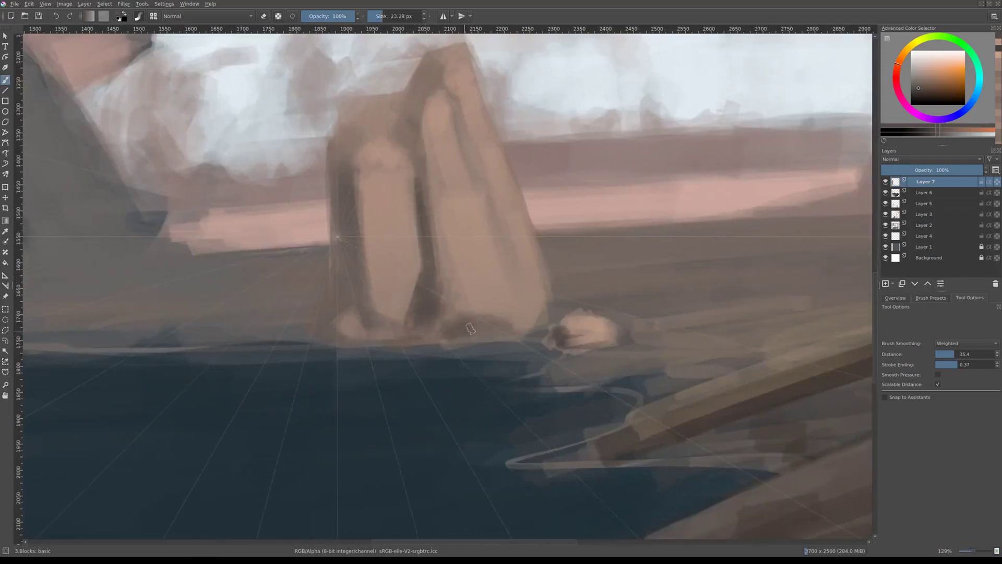
drag(470, 329, 454, 340)
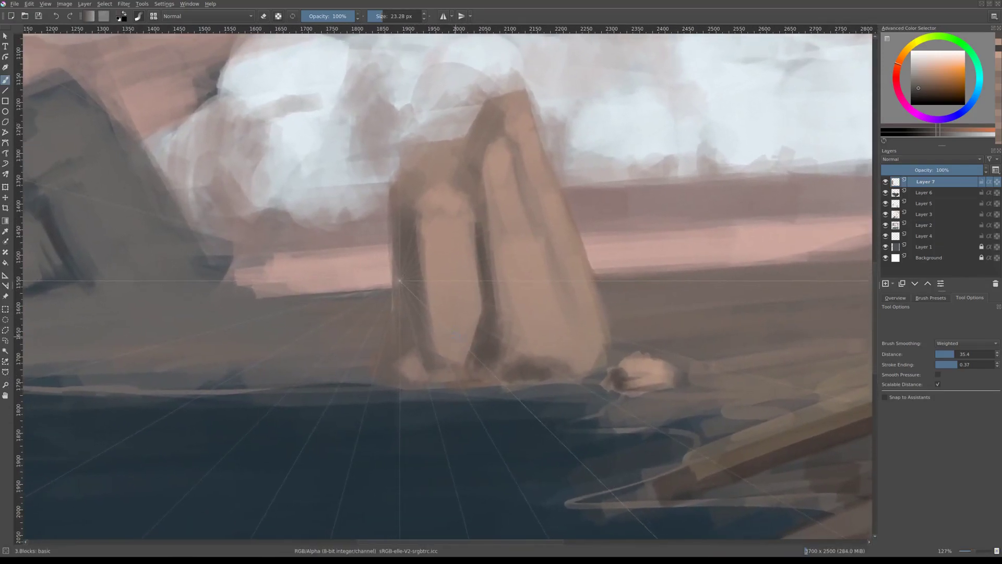
ctrl+click(522, 361)
Rotate the canvas, reset it to level, and zoom around the pillar's crack.
drag(579, 293, 468, 316)
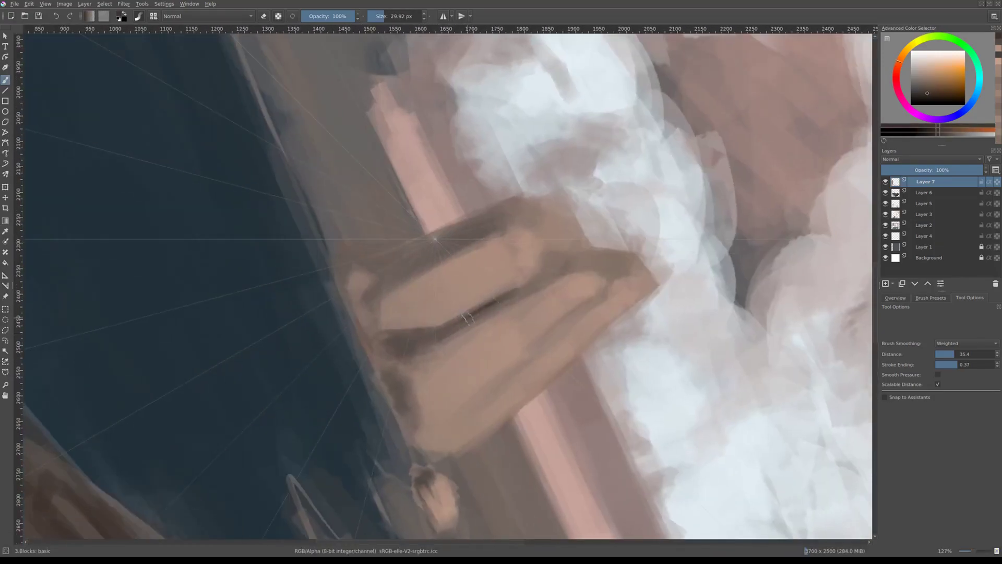
scroll(452, 323, down, 2)
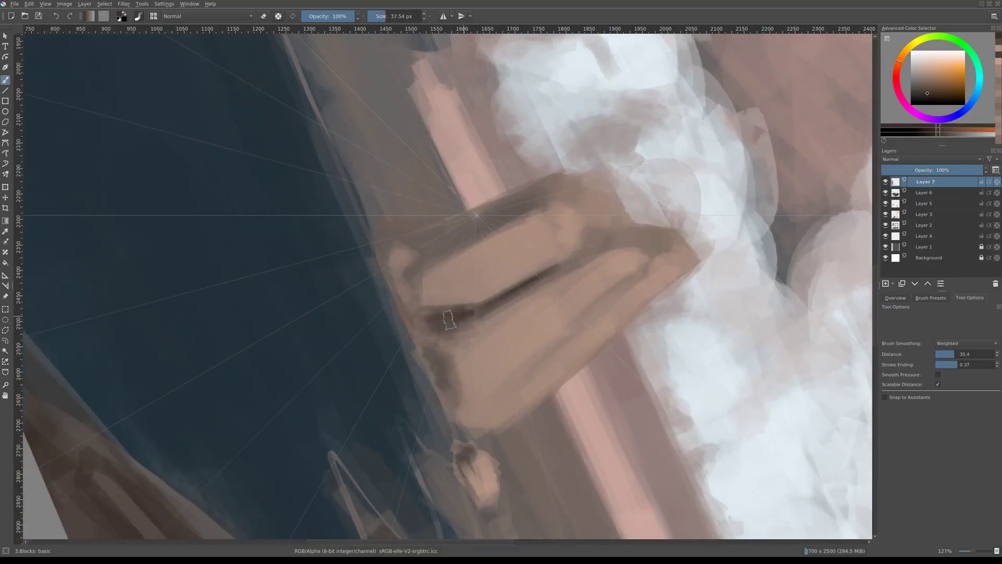
key(5)
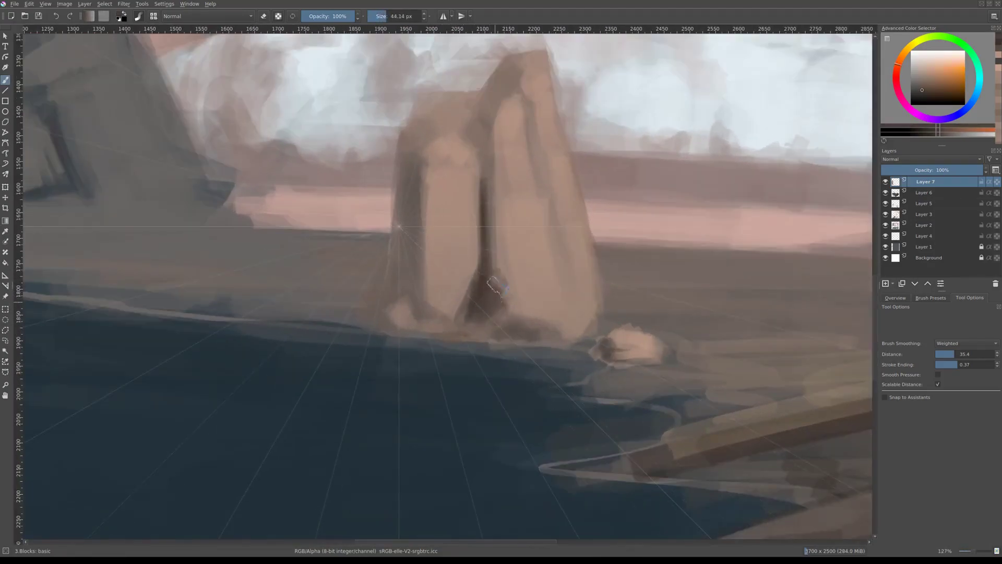
scroll(493, 288, up, 1)
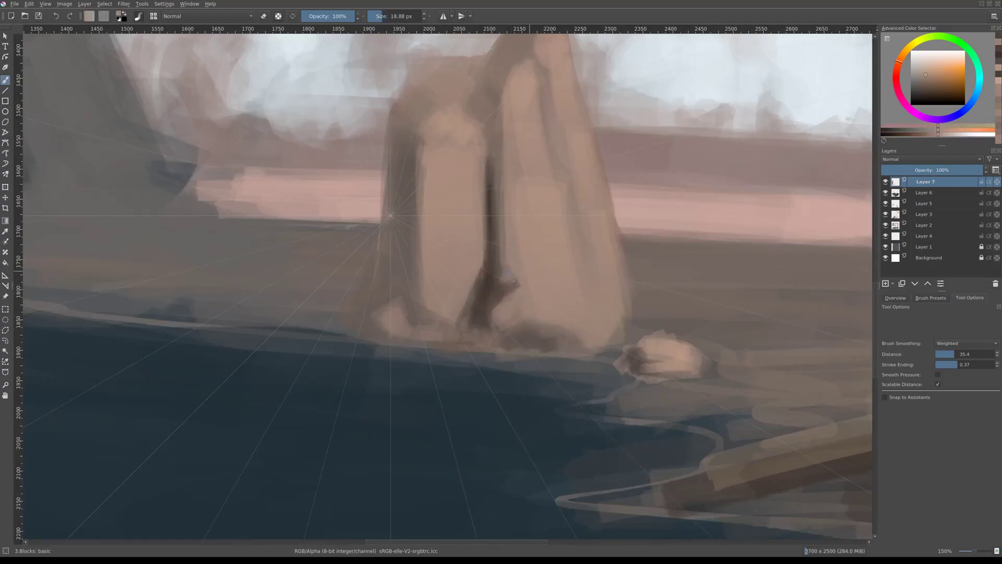
scroll(526, 280, down, 1)
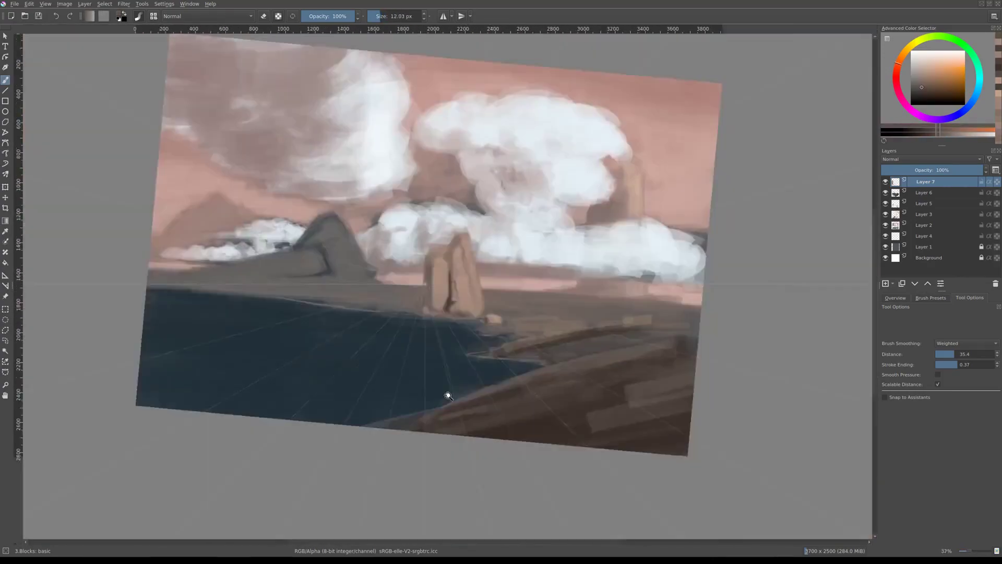
scroll(528, 294, down, 3)
scroll(528, 294, up, 3)
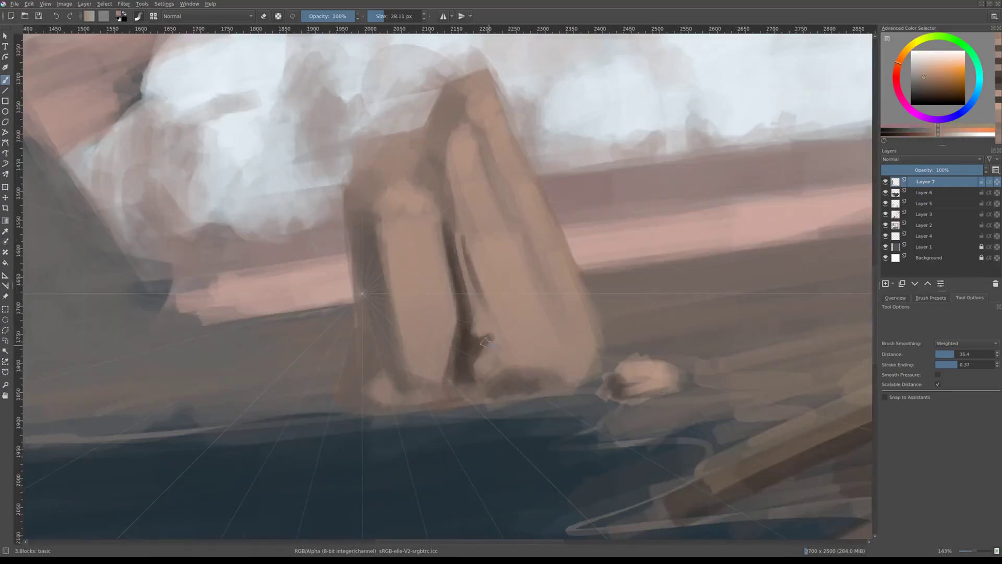
scroll(471, 350, down, 3)
scroll(472, 350, up, 3)
Tilt the view to deepen the pillar's dark crack, then save the painting.
scroll(472, 350, down, 3)
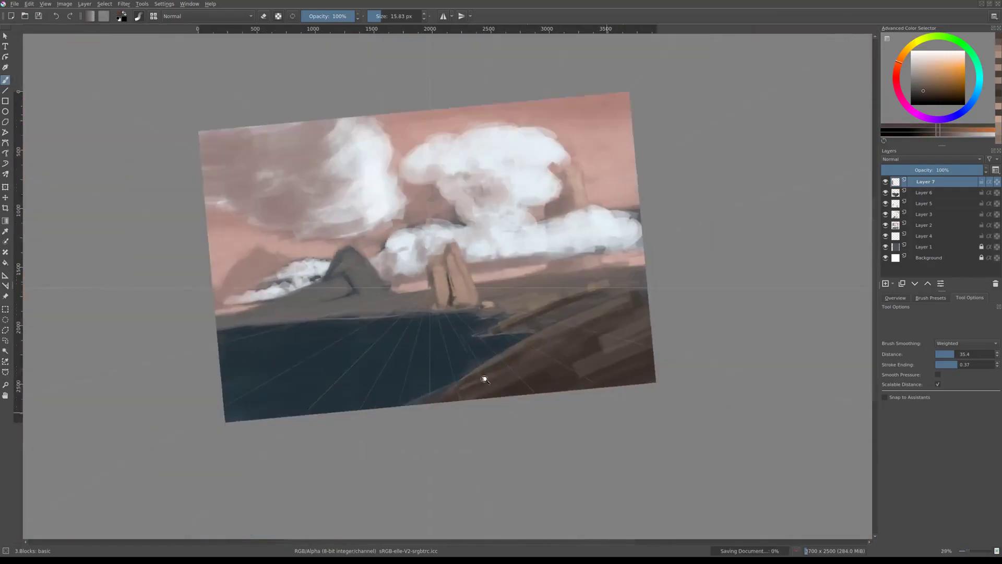
scroll(515, 375, up, 4)
scroll(531, 395, down, 2)
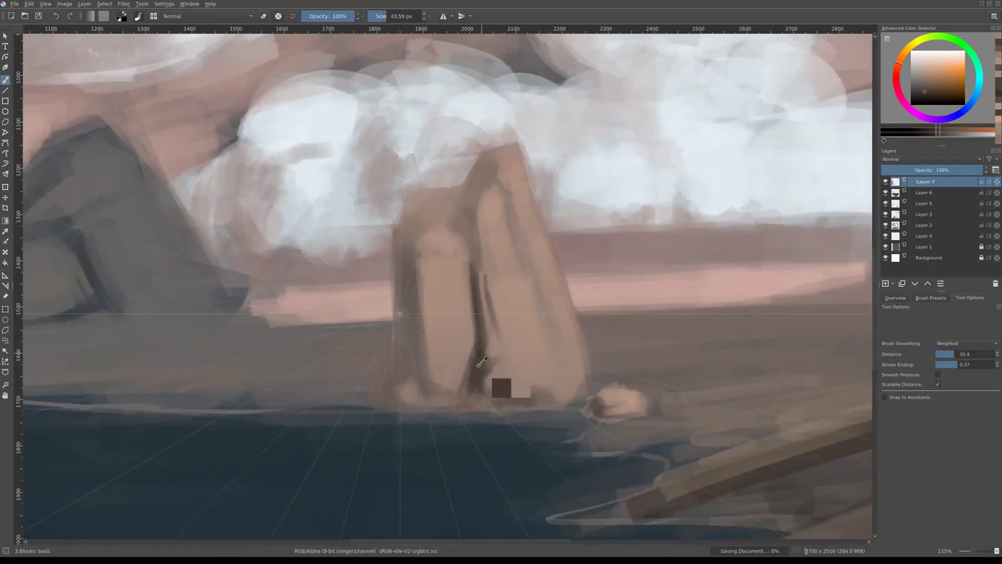
scroll(402, 378, up, 1)
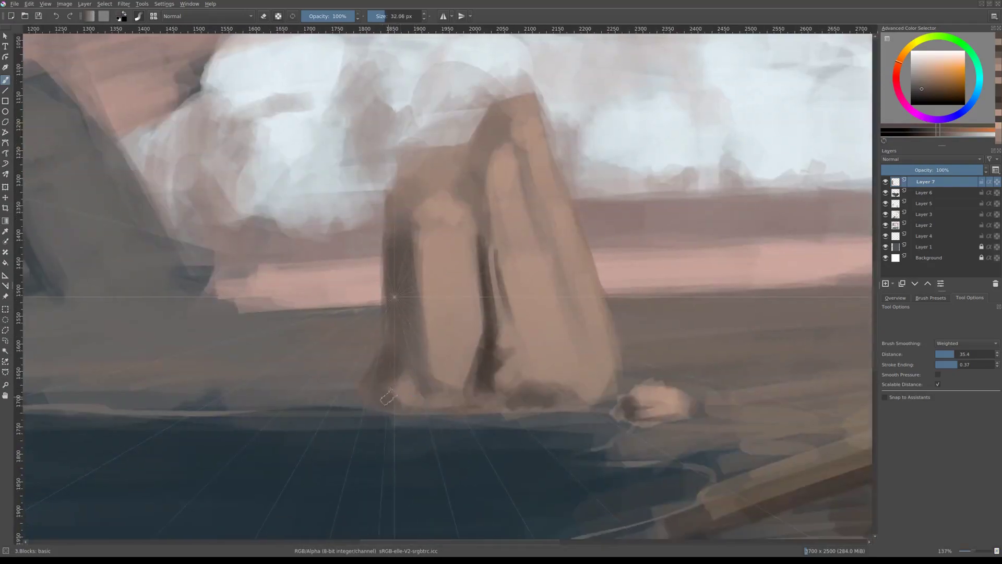
scroll(365, 438, down, 3)
scroll(441, 380, up, 4)
drag(478, 384, 523, 266)
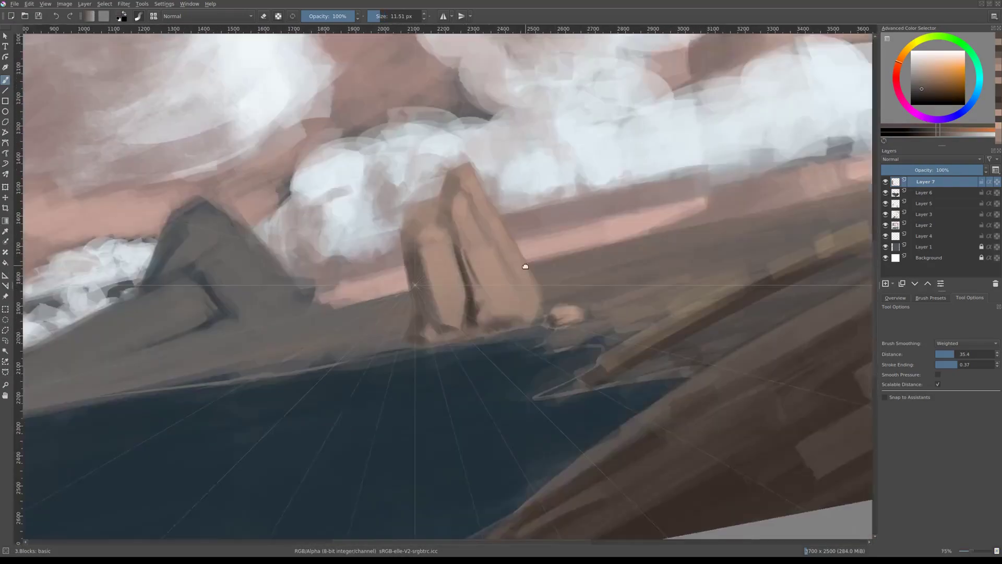
right_click(439, 325)
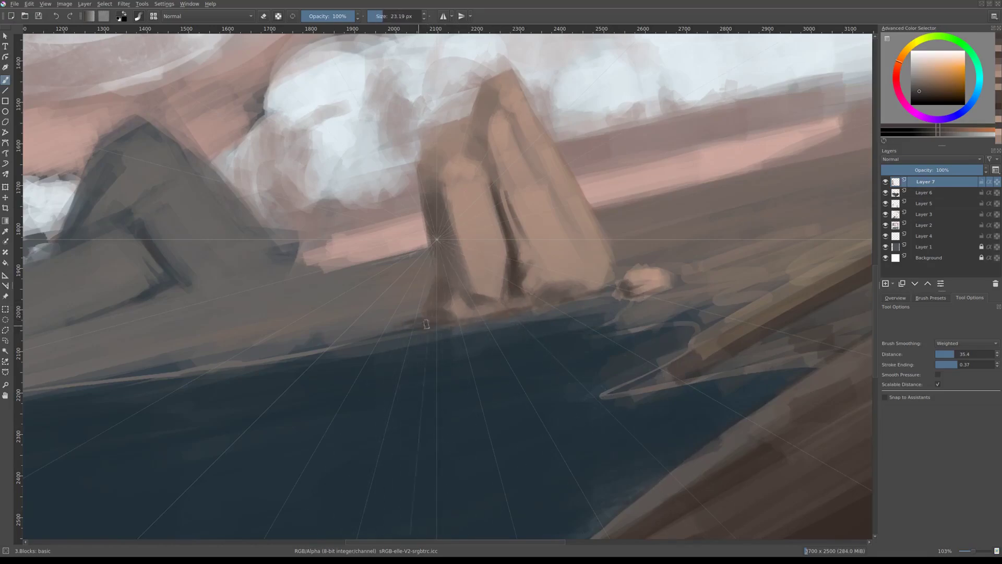
key(ctrl+s)
Tilt the whole painting and paint a dark line along the water's edge by the rocks.
scroll(517, 286, down, 5)
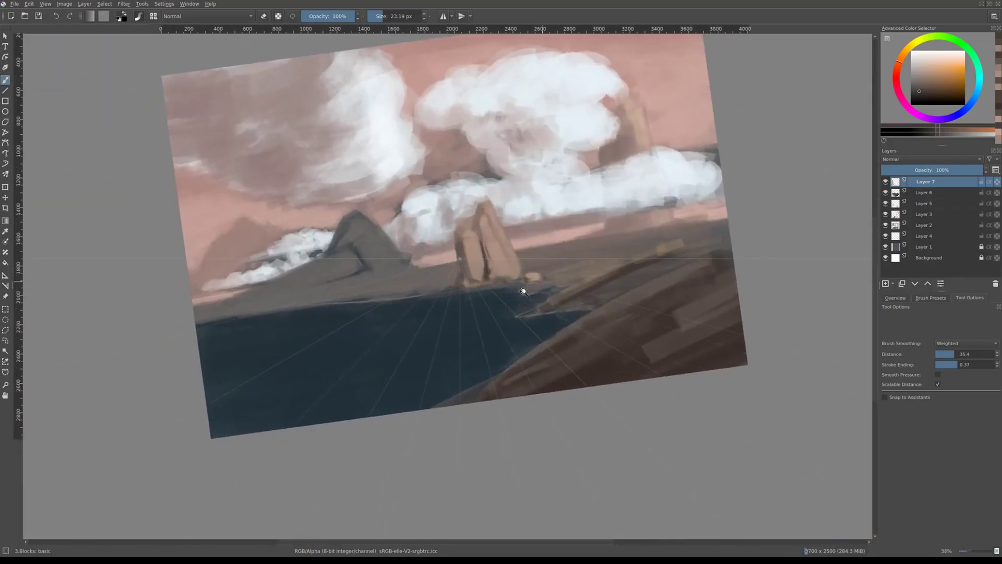
drag(522, 286, 395, 298)
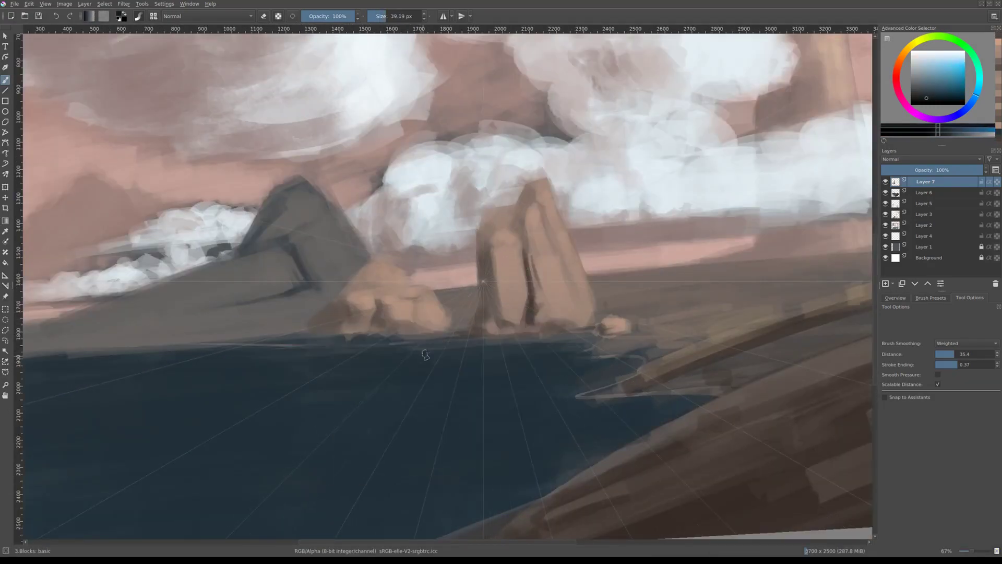
drag(466, 337, 554, 339)
Darken the waterline, erase to round the new rock tops, and dab light pink near their base.
drag(409, 339, 270, 342)
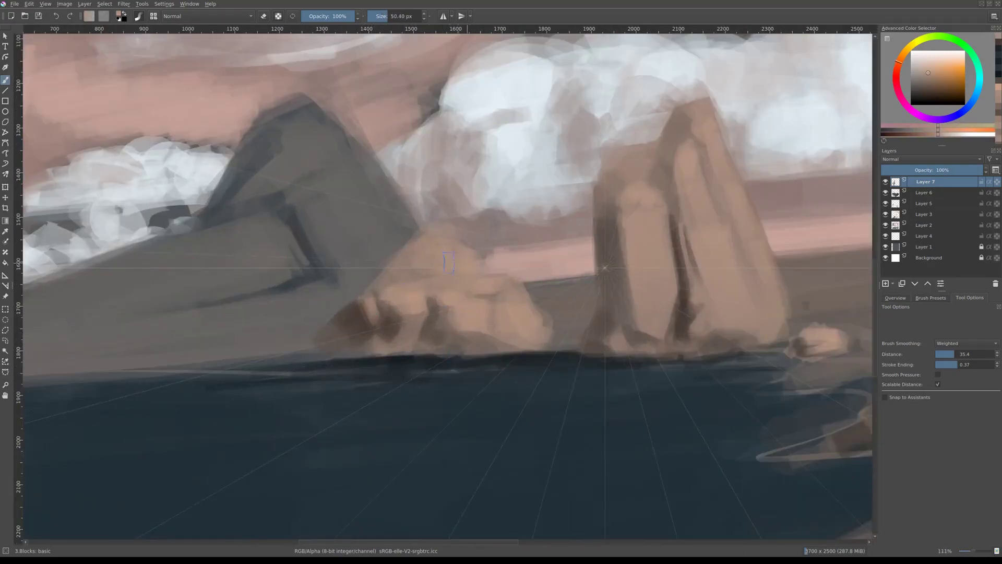
key(e)
drag(418, 229, 488, 256)
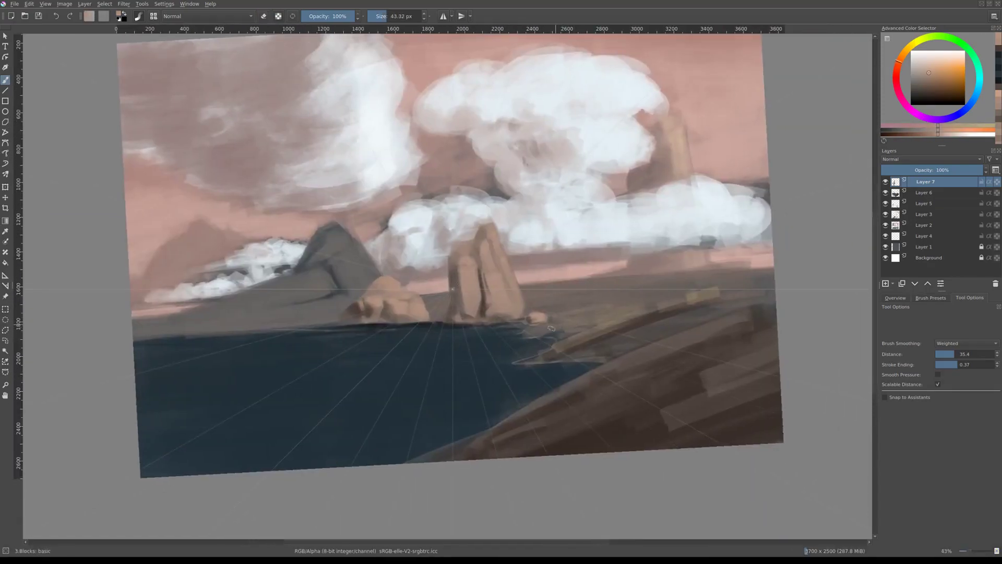
drag(551, 328, 570, 311)
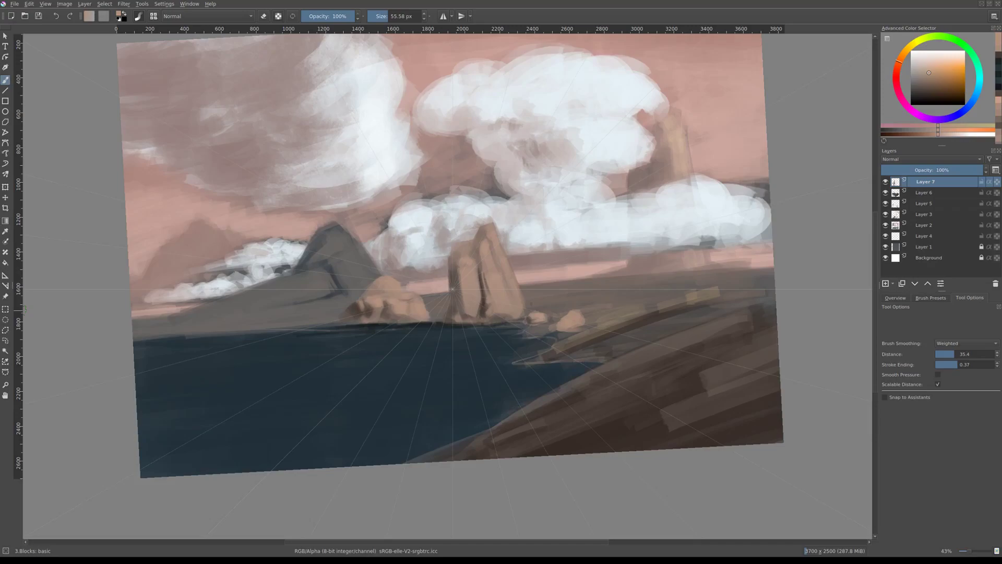
Sample pinkish tan, dark brown and light tan tones from the rocks and ground.
scroll(533, 237, up, 3)
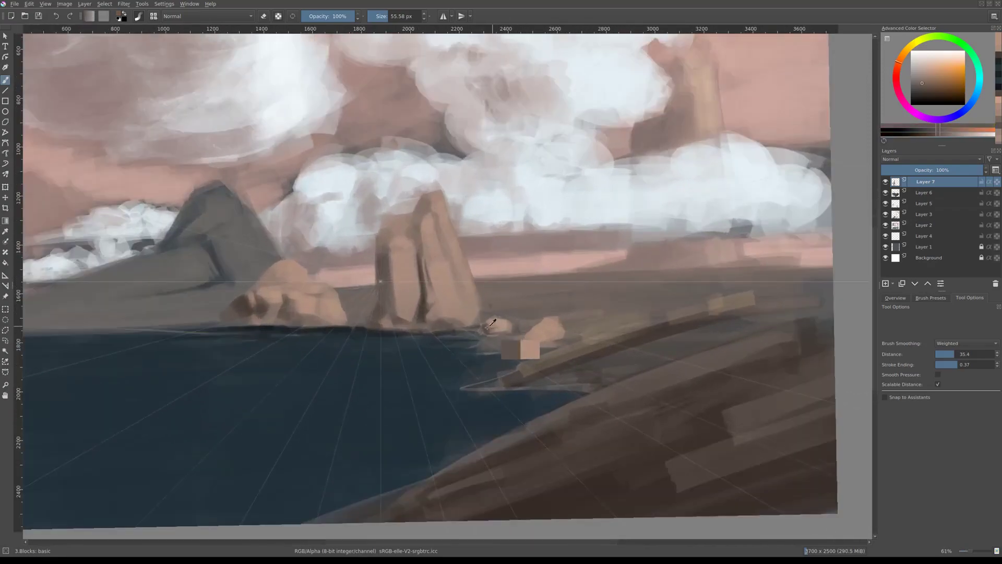
ctrl+click(582, 355)
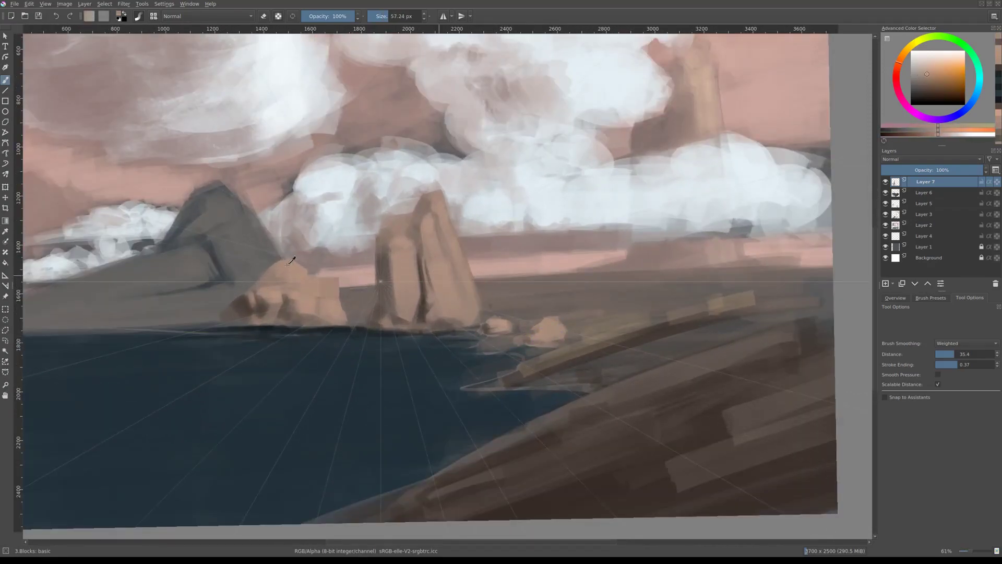
ctrl+click(314, 326)
scroll(511, 316, down, 2)
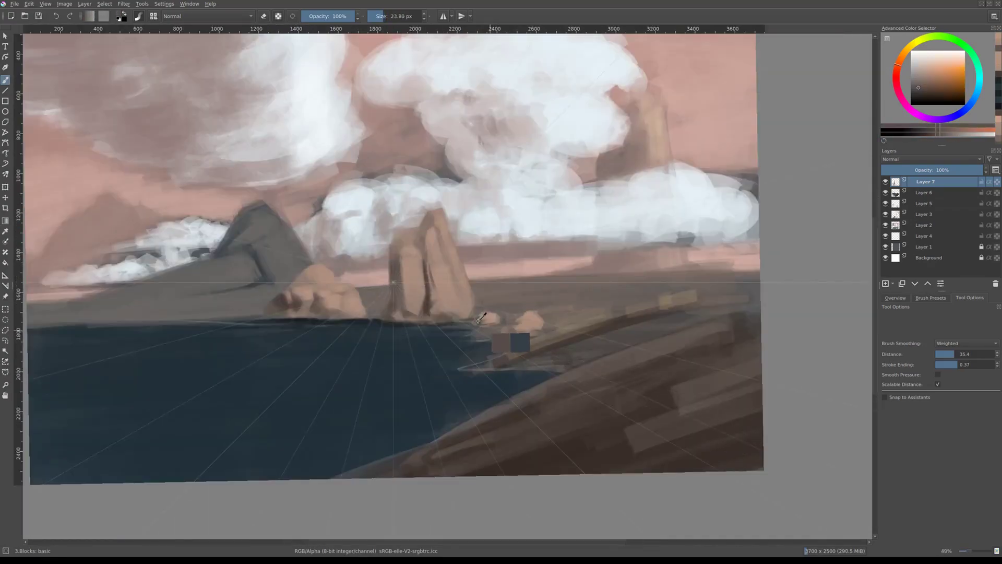
ctrl+click(429, 304)
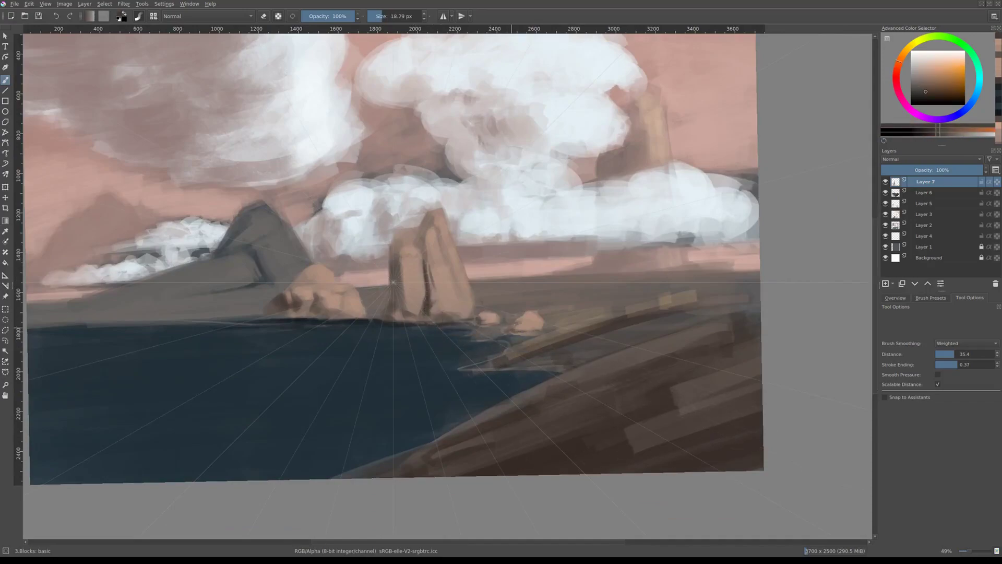
ctrl+click(517, 323)
Touch up the small shore rocks with tan sampled from them.
scroll(520, 327, up, 2)
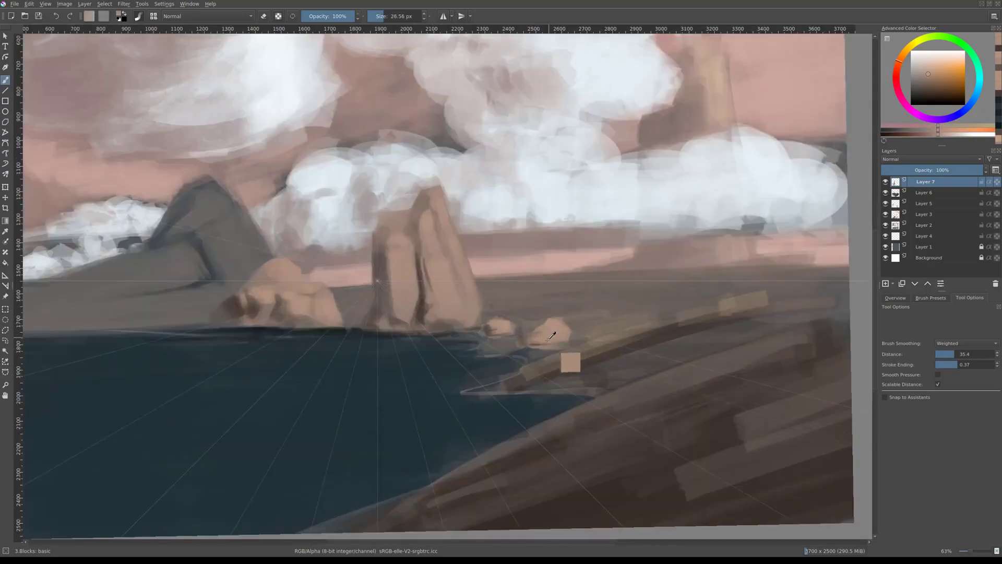
ctrl+click(550, 360)
ctrl+click(543, 338)
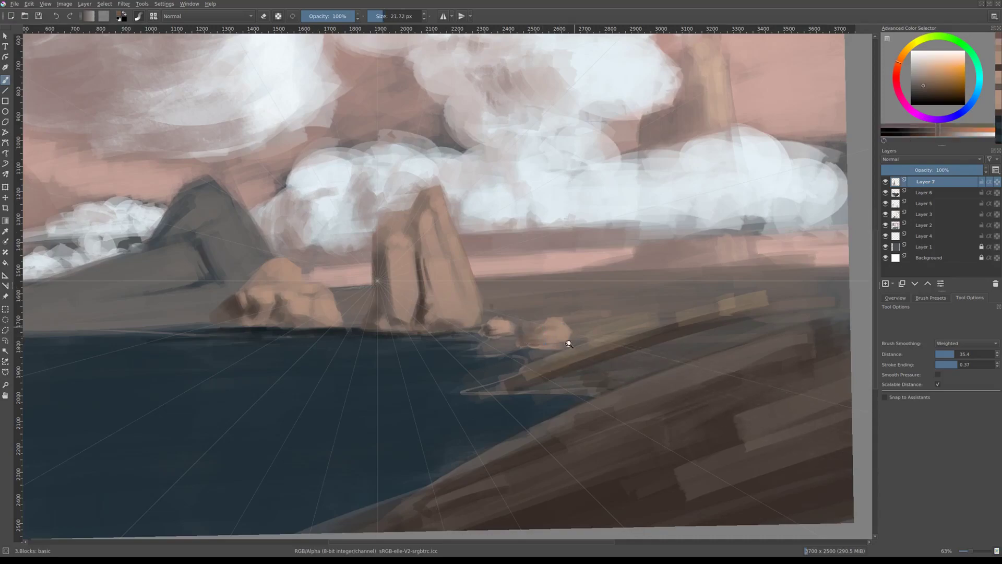
scroll(566, 340, down, 1)
ctrl+click(512, 343)
scroll(463, 340, up, 1)
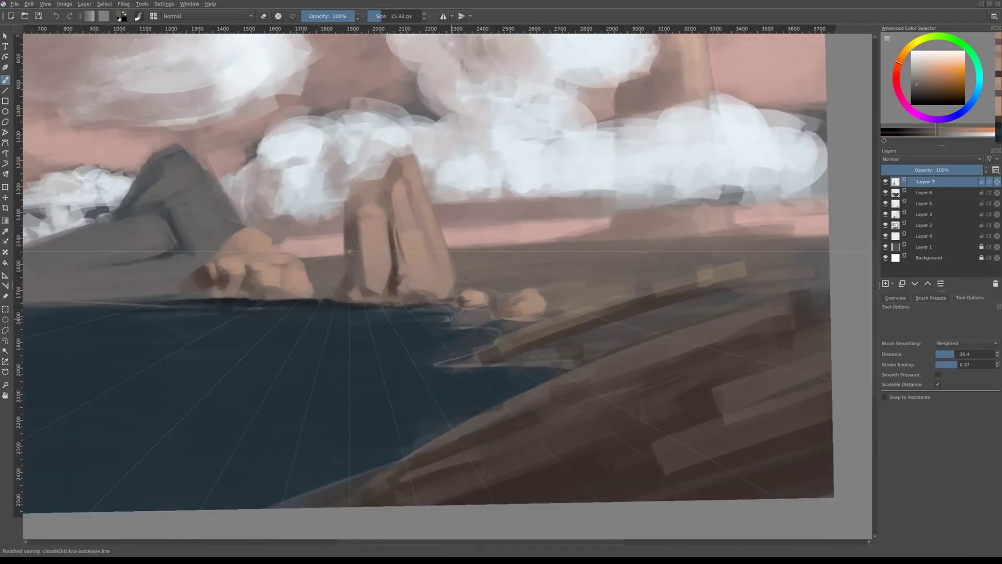
Paint dark blue water along the shoreline with colour sampled from the water.
ctrl+click(456, 321)
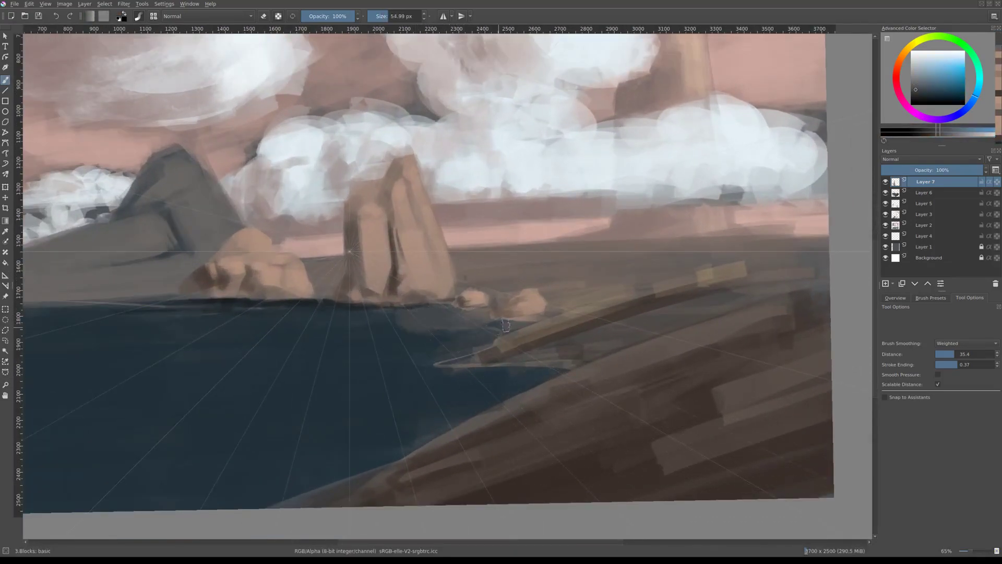
ctrl+click(507, 295)
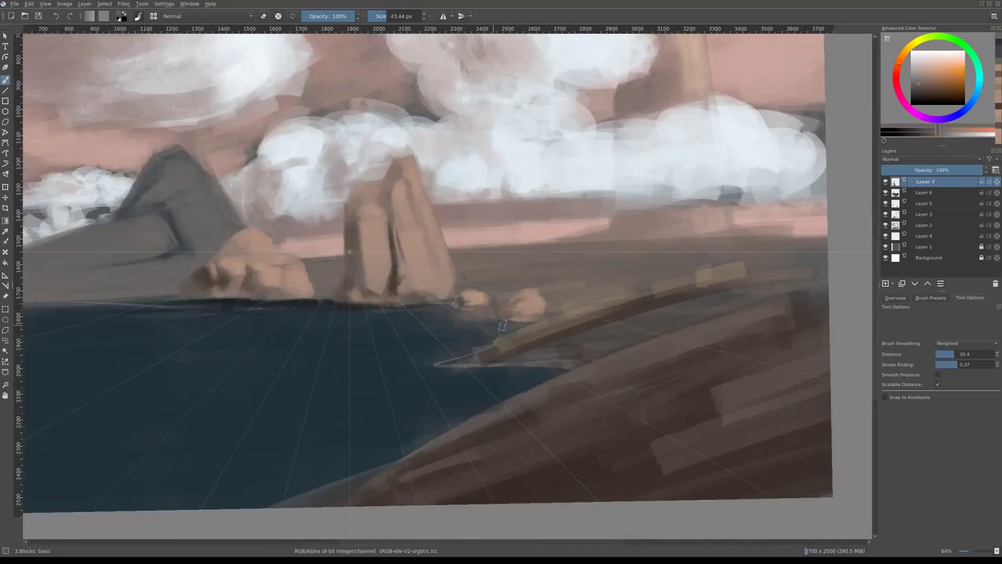
scroll(521, 334, up, 1)
ctrl+click(417, 329)
ctrl+click(433, 318)
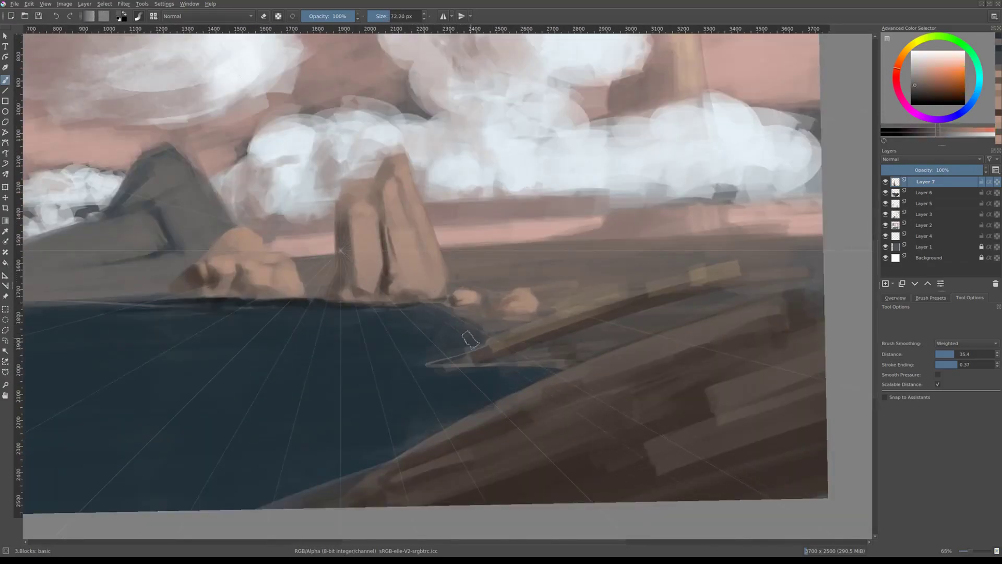
scroll(412, 336, down, 2)
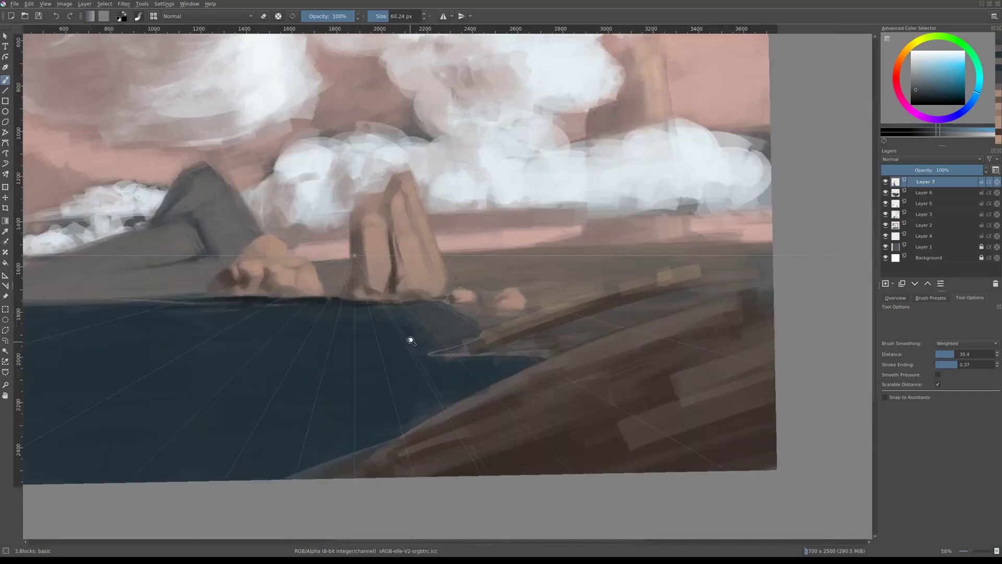
scroll(407, 365, down, 3)
scroll(410, 358, up, 1)
ctrl+click(381, 324)
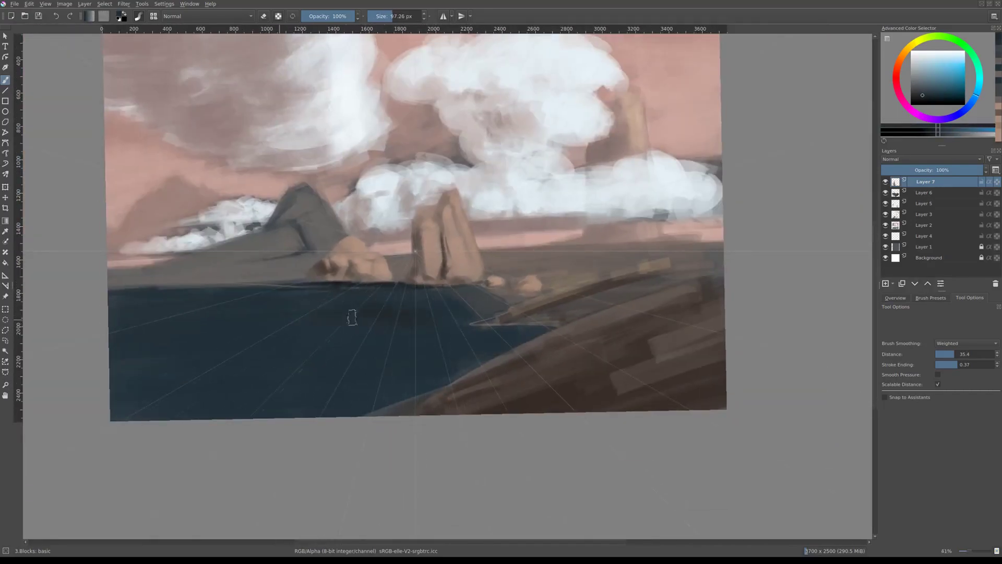
Paint tan from the standing rocks onto the small shore rocks.
scroll(382, 324, down, 1)
scroll(470, 314, up, 2)
scroll(496, 310, up, 1)
ctrl+click(494, 310)
scroll(494, 310, up, 4)
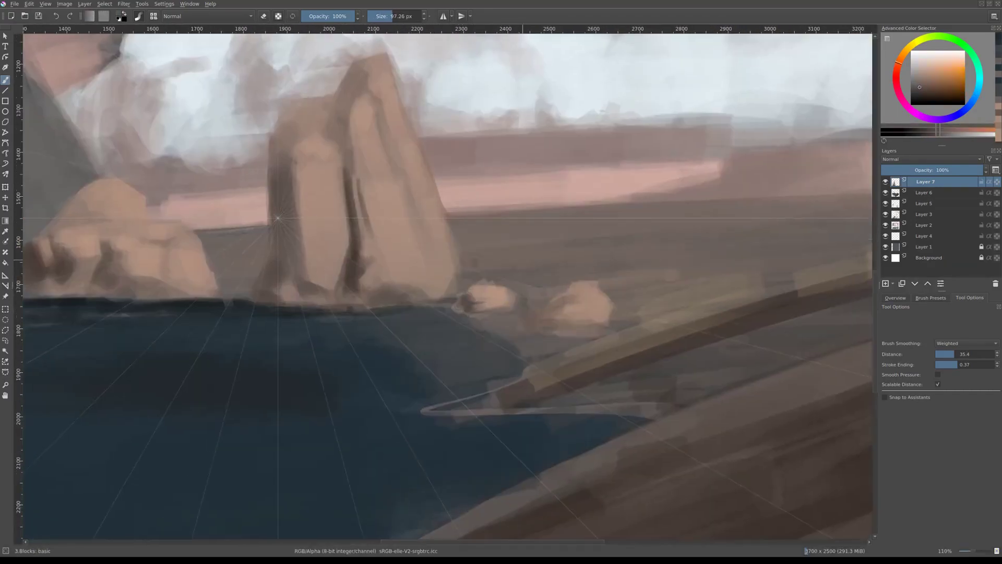
ctrl+click(560, 306)
Sample greyish-brown and rock tones around the second small shore rock.
scroll(560, 305, down, 4)
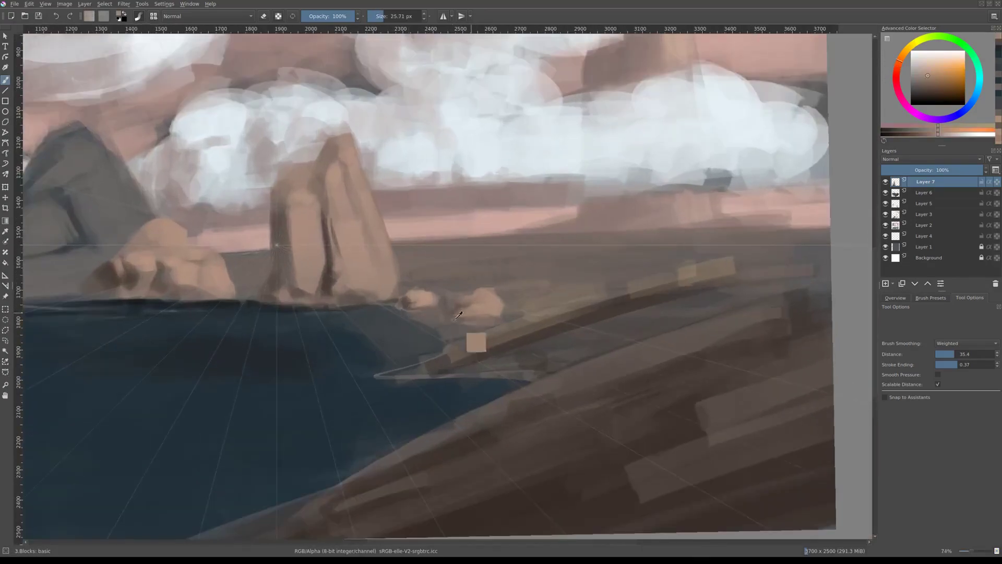
scroll(505, 318, up, 4)
scroll(505, 317, down, 4)
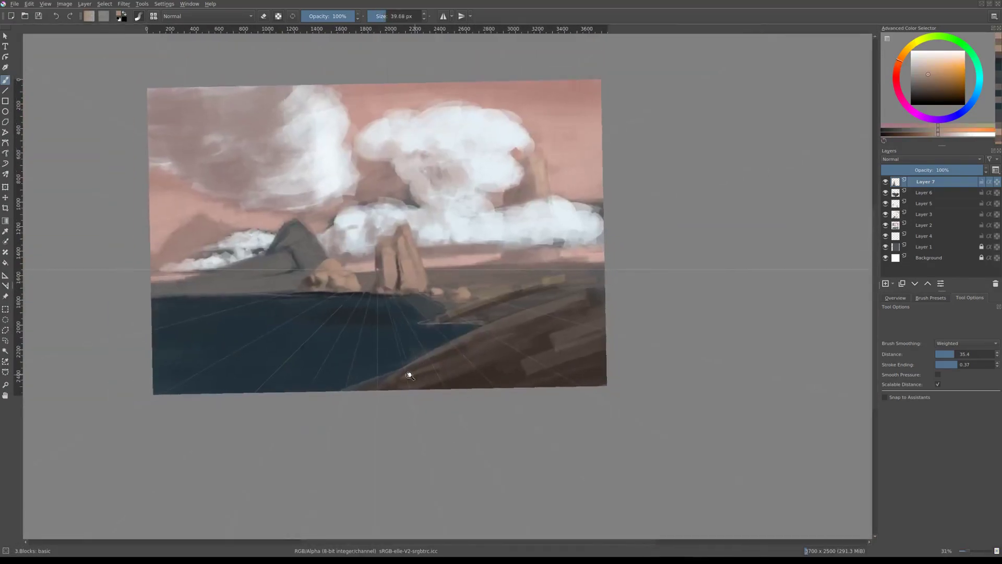
scroll(470, 324, up, 4)
ctrl+click(492, 334)
ctrl+click(410, 297)
scroll(410, 296, up, 5)
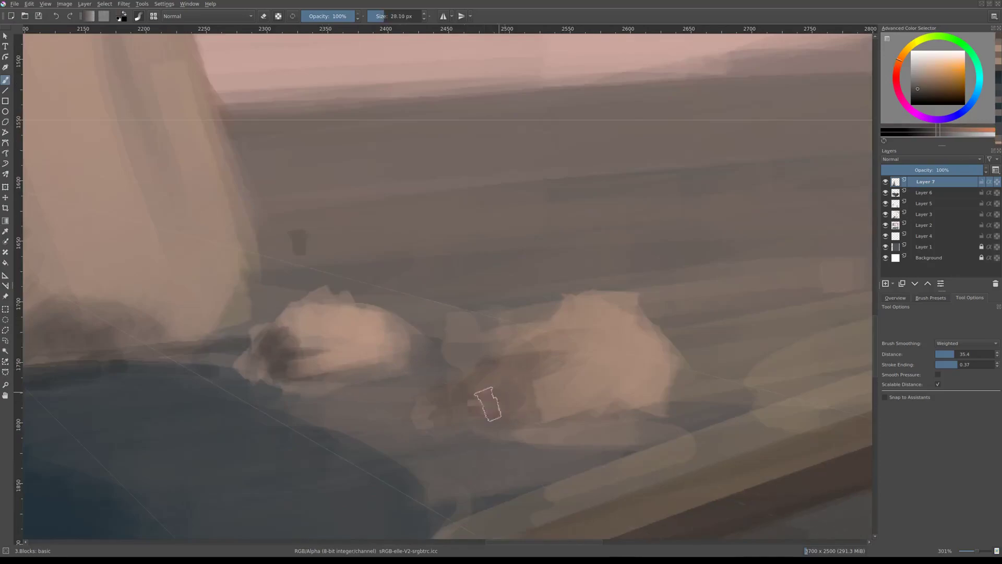
ctrl+click(467, 360)
Sample tan from the small rocks while zooming around the shoreline.
scroll(464, 360, down, 5)
scroll(465, 326, down, 4)
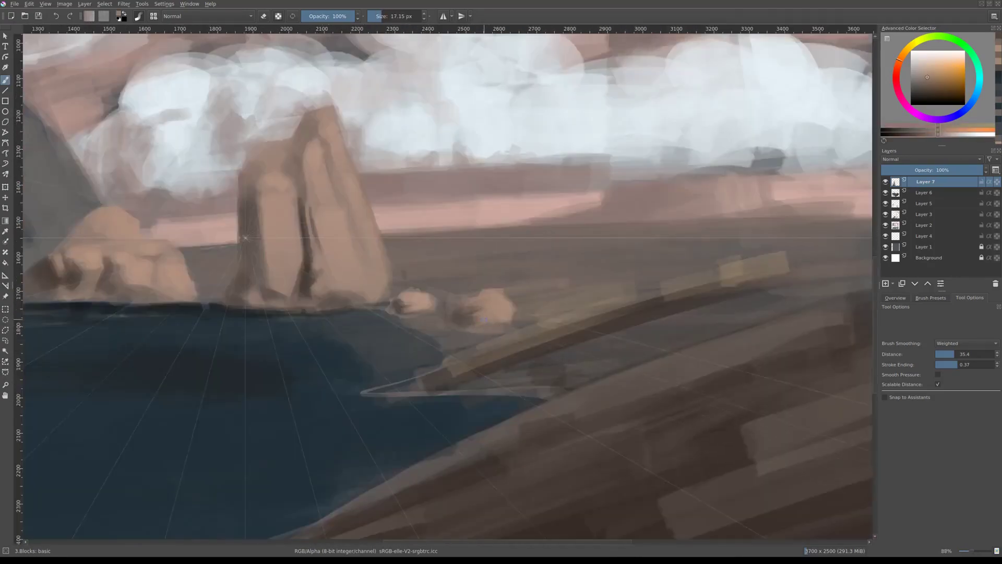
scroll(365, 376, down, 1)
scroll(365, 376, up, 3)
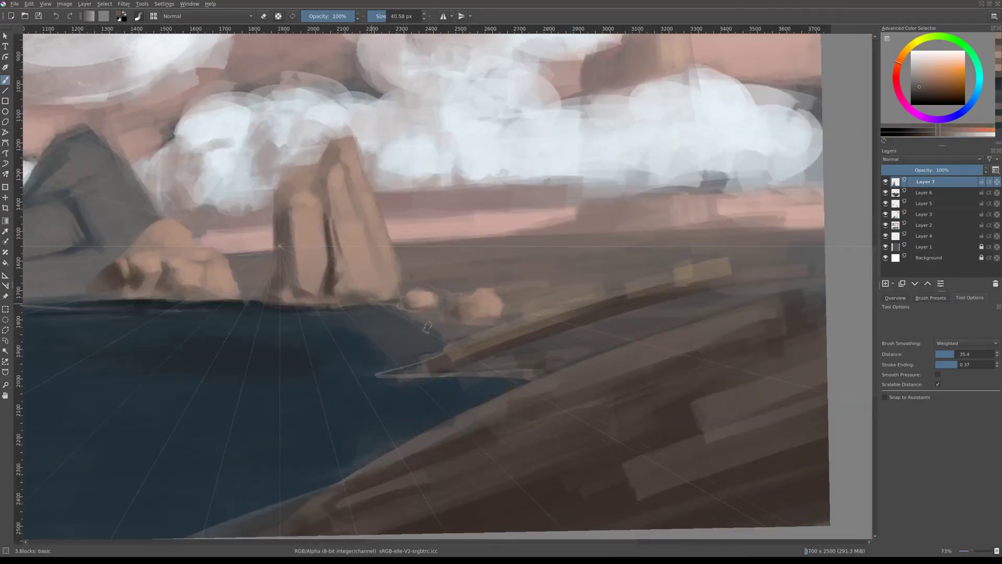
ctrl+click(425, 299)
scroll(425, 299, up, 1)
scroll(425, 298, down, 1)
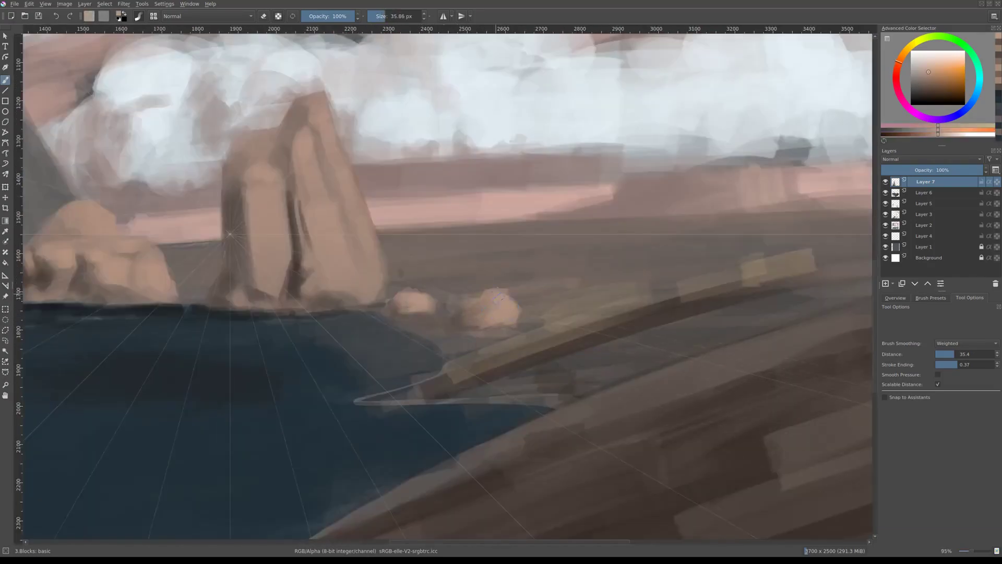
scroll(439, 324, down, 2)
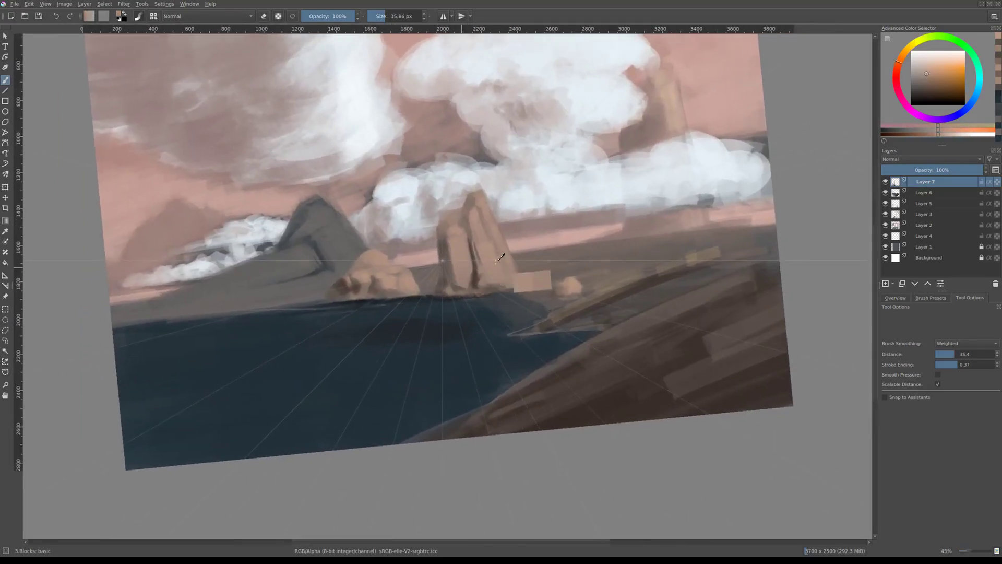
Rotate the canvas and lighten the right foreground with a light brown stroke, undoing a stray dab.
drag(702, 218, 562, 302)
drag(642, 269, 501, 337)
scroll(658, 267, down, 2)
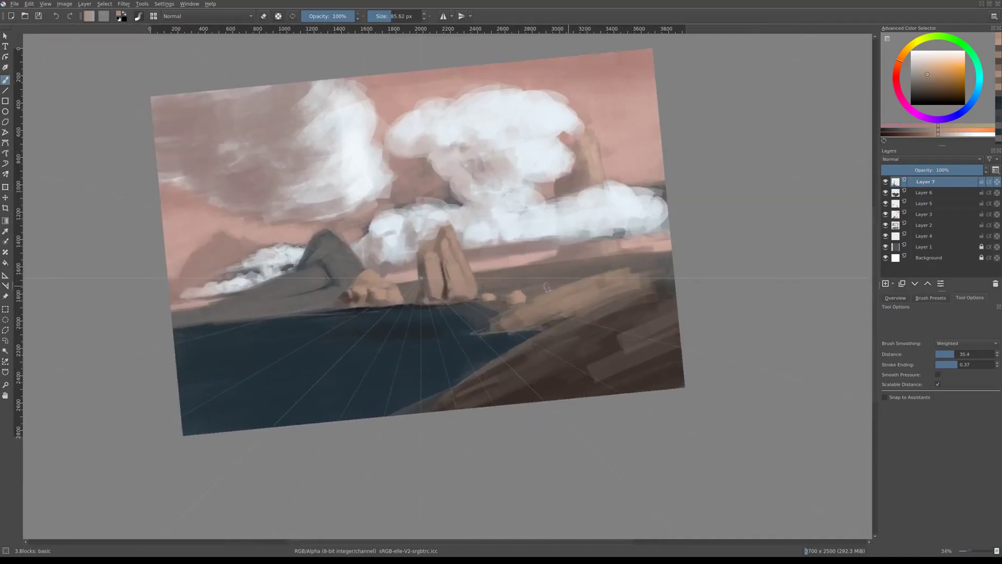
scroll(658, 267, down, 5)
scroll(479, 329, up, 4)
scroll(497, 278, up, 2)
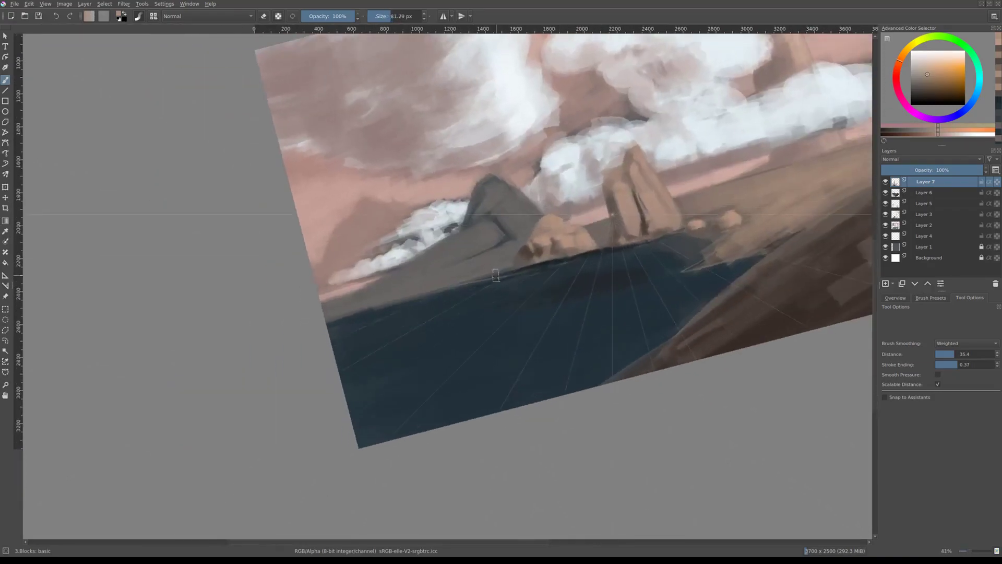
key(ctrl+z)
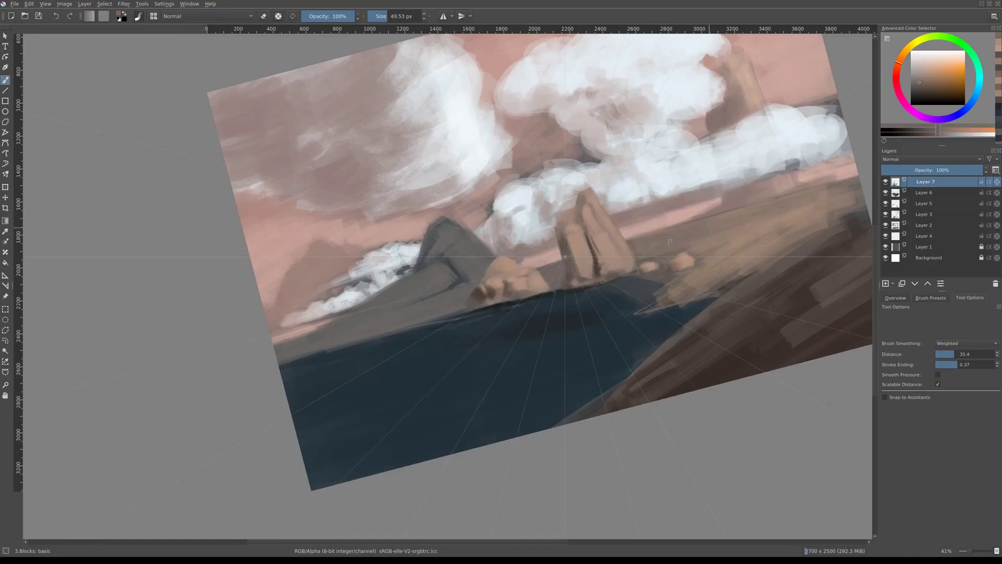
With a larger dark grey brush, paint the mushroom rock's pillar rising into the clouds.
ctrl+click(456, 326)
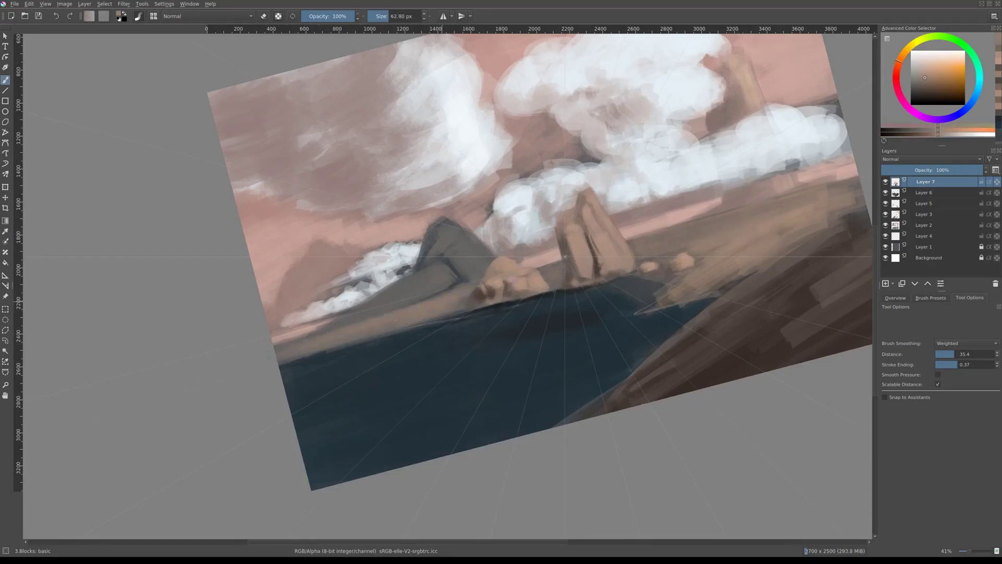
scroll(549, 286, up, 1)
scroll(531, 292, down, 2)
scroll(459, 297, up, 2)
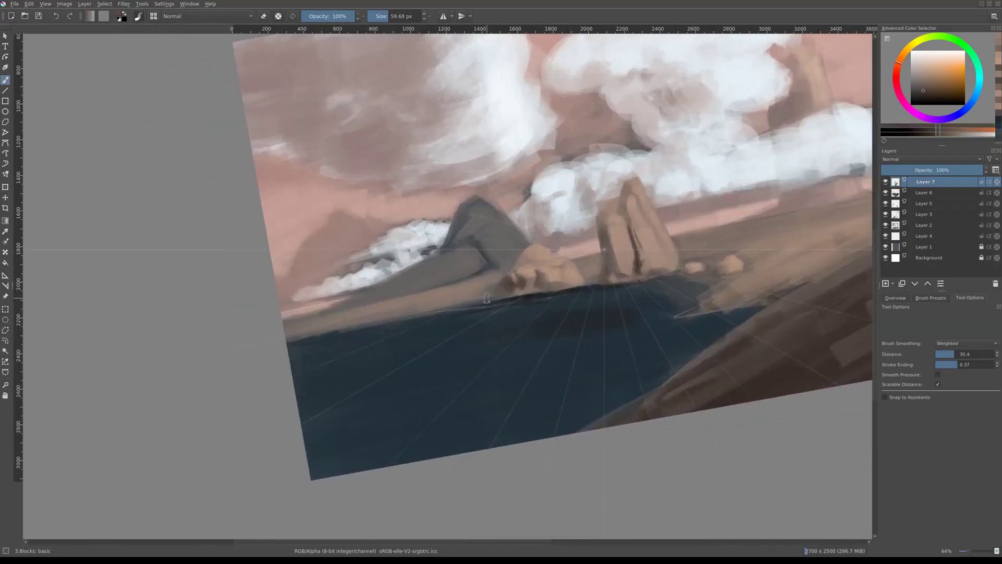
scroll(577, 289, down, 2)
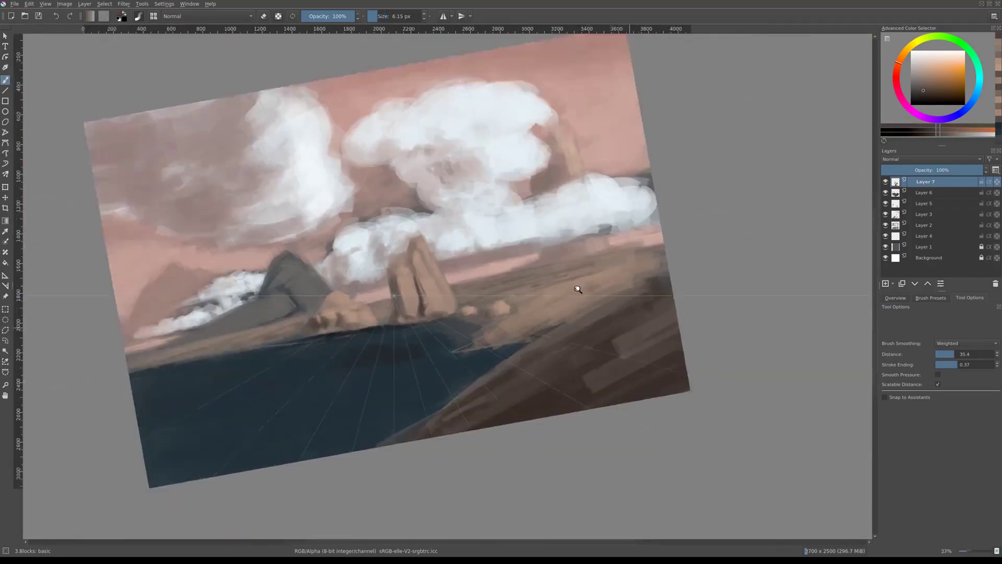
scroll(578, 289, up, 3)
ctrl+click(514, 334)
mouse_move(553, 281)
mouse_down()
mouse_move(536, 275)
mouse_move(554, 272)
mouse_up()
ctrl+click(425, 324)
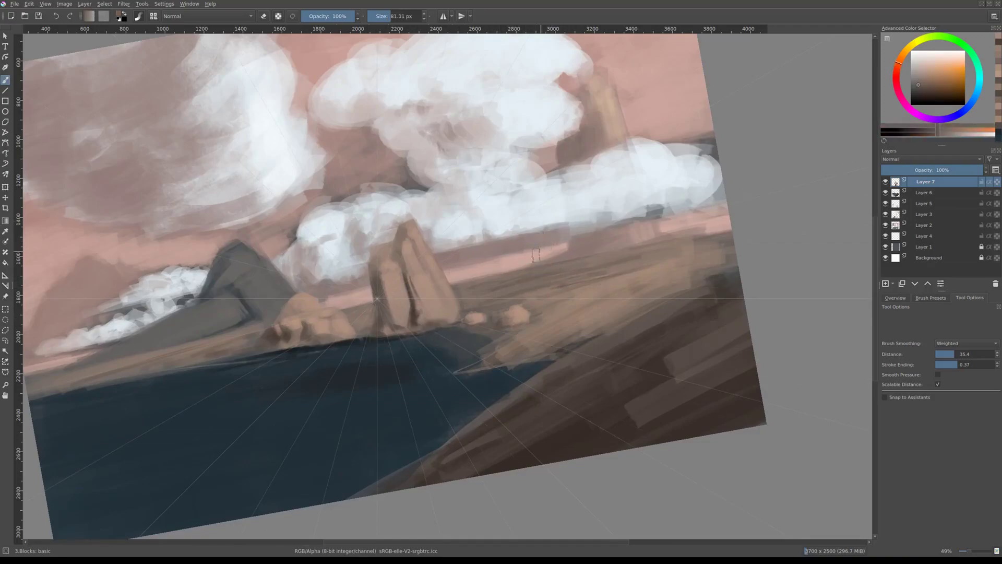
mouse_move(511, 183)
mouse_down()
mouse_move(517, 266)
mouse_move(459, 216)
mouse_move(522, 297)
mouse_move(502, 327)
mouse_move(473, 263)
mouse_move(413, 233)
mouse_move(432, 216)
mouse_up()
scroll(588, 253, down, 2)
Select the mushroom rock with a polygonal outline, fill it with dark paint, and level the canvas.
scroll(595, 269, down, 1)
key(ctrl+r)
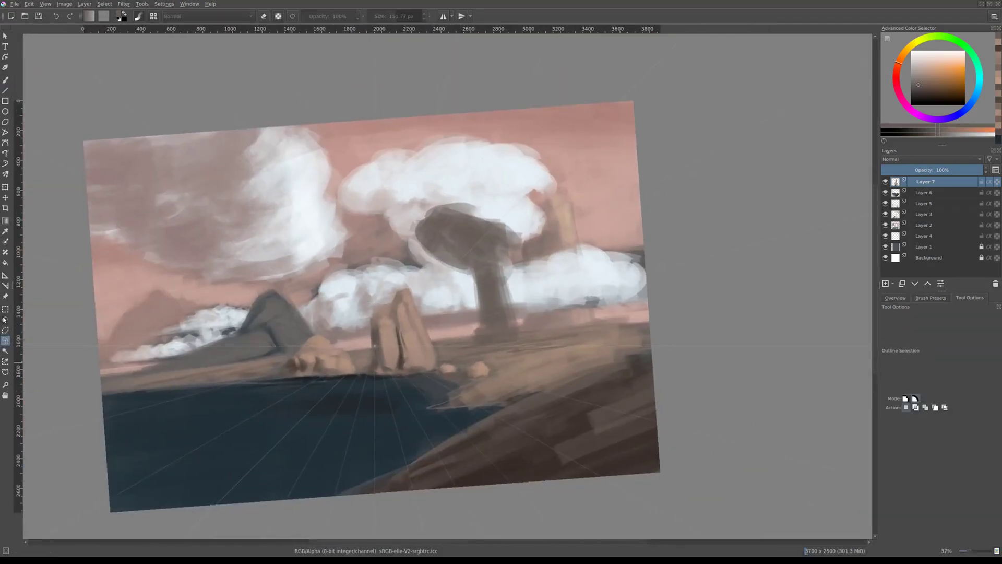
click(5, 329)
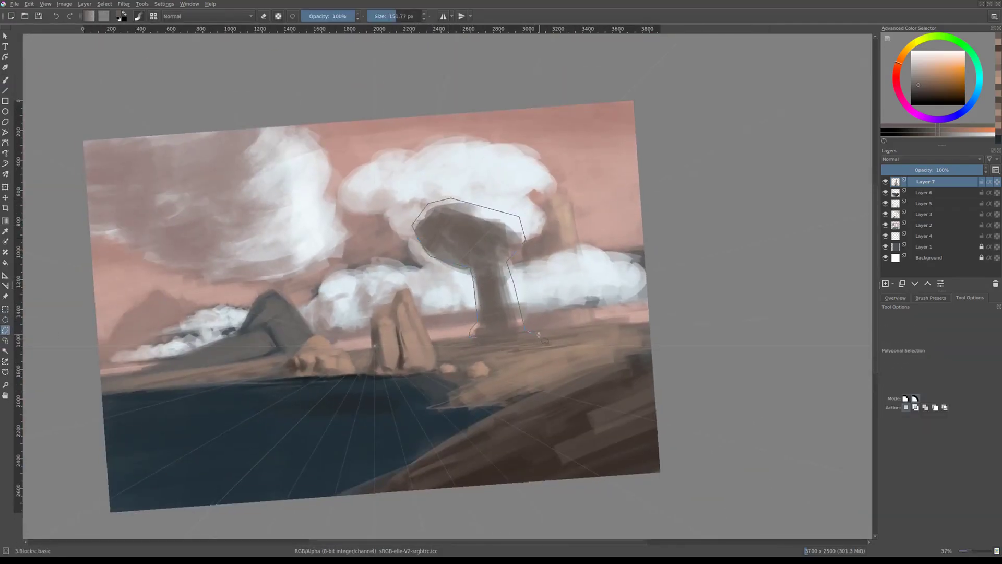
click(476, 339)
key(b)
mouse_move(516, 329)
mouse_down()
mouse_move(514, 282)
mouse_move(460, 230)
mouse_move(499, 303)
mouse_up()
key(5)
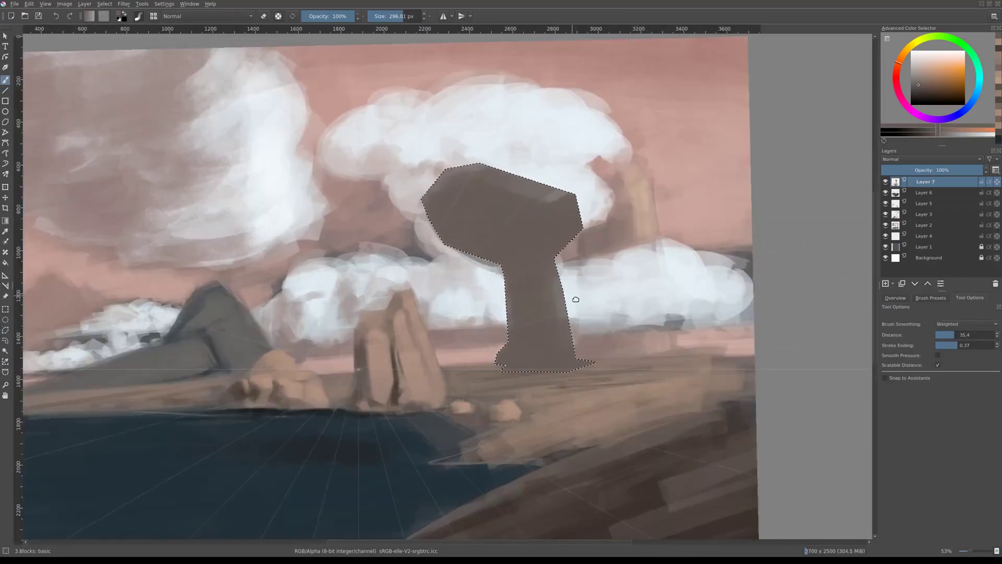
Paint lighter tones across the rock cap.
scroll(569, 313, up, 1)
scroll(517, 300, up, 1)
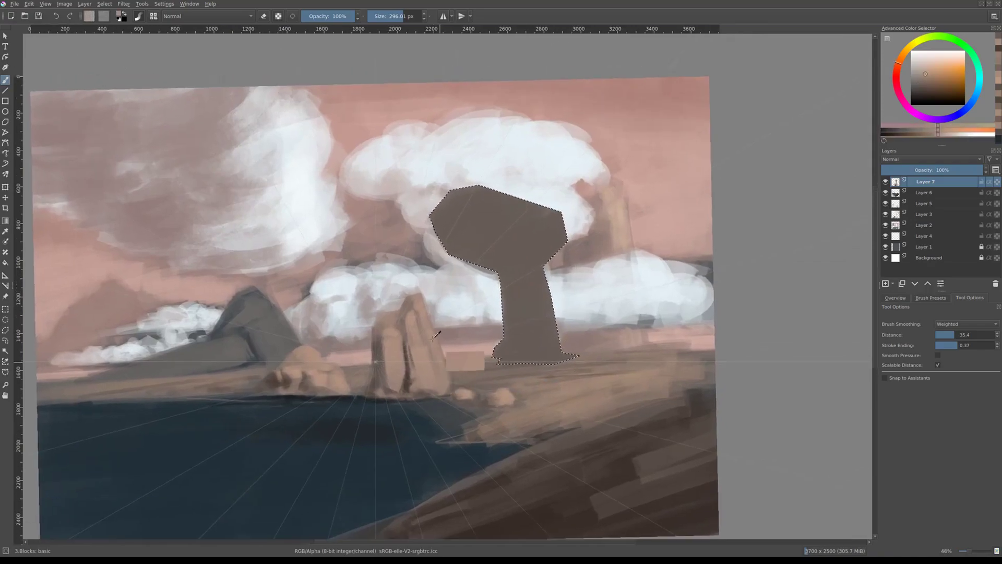
drag(554, 235, 463, 190)
drag(491, 229, 545, 267)
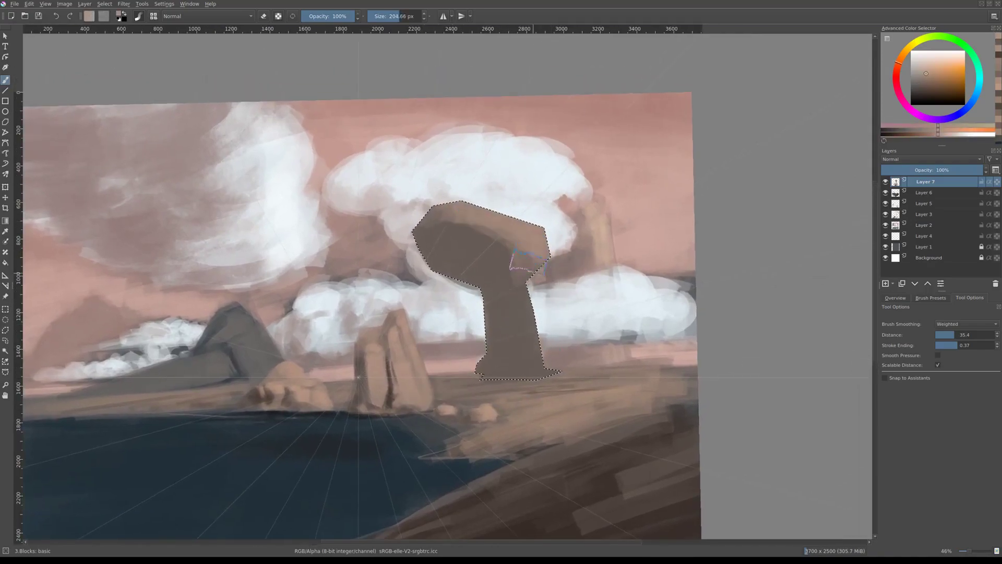
scroll(541, 307, up, 1)
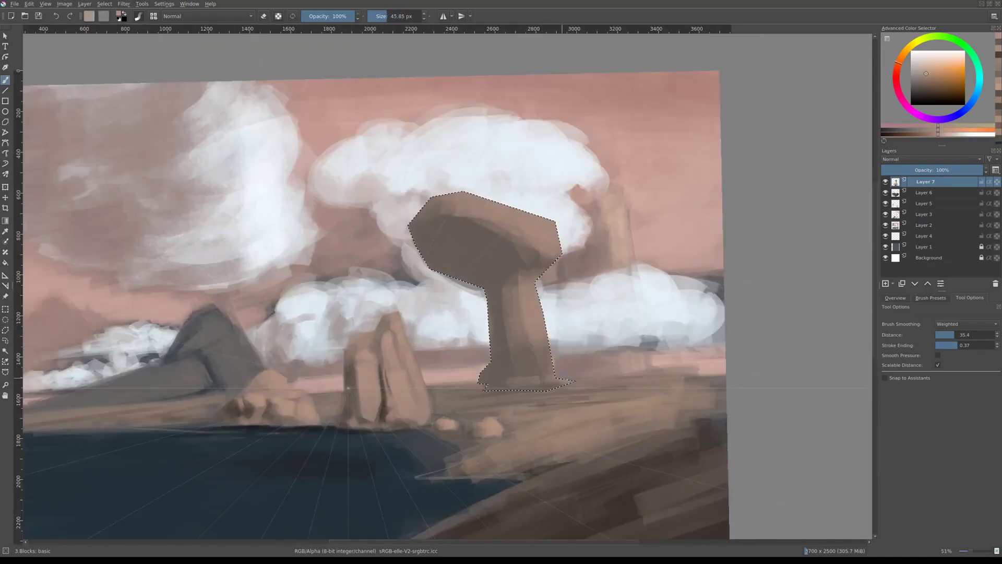
scroll(527, 346, down, 1)
scroll(575, 331, up, 1)
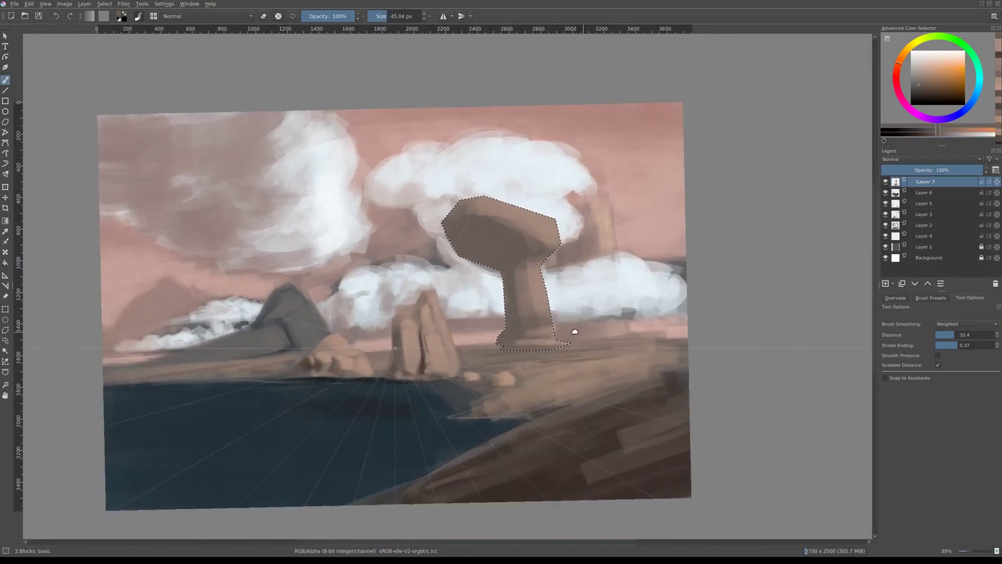
scroll(522, 357, up, 1)
scroll(522, 357, up, 1)
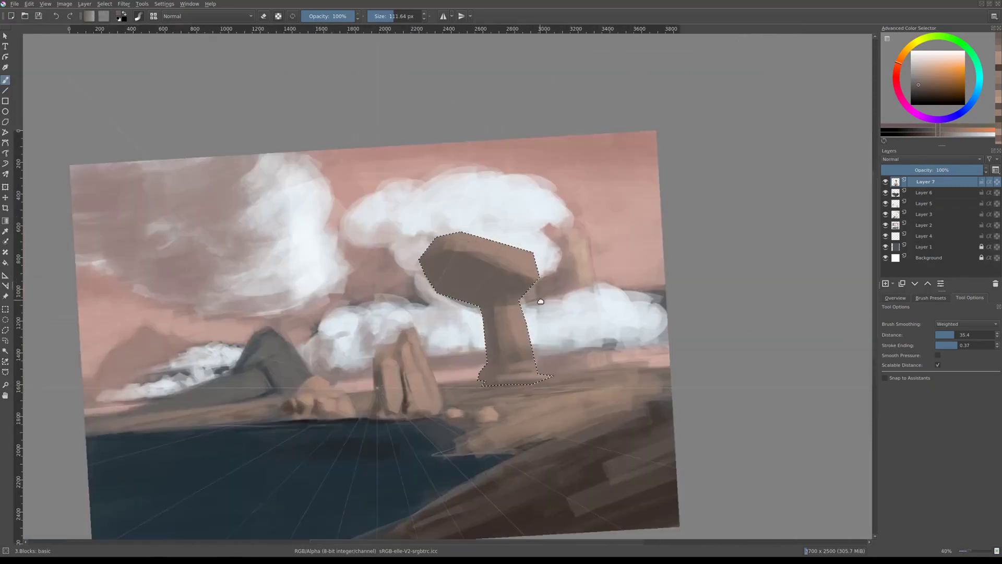
scroll(503, 295, down, 2)
scroll(509, 312, up, 2)
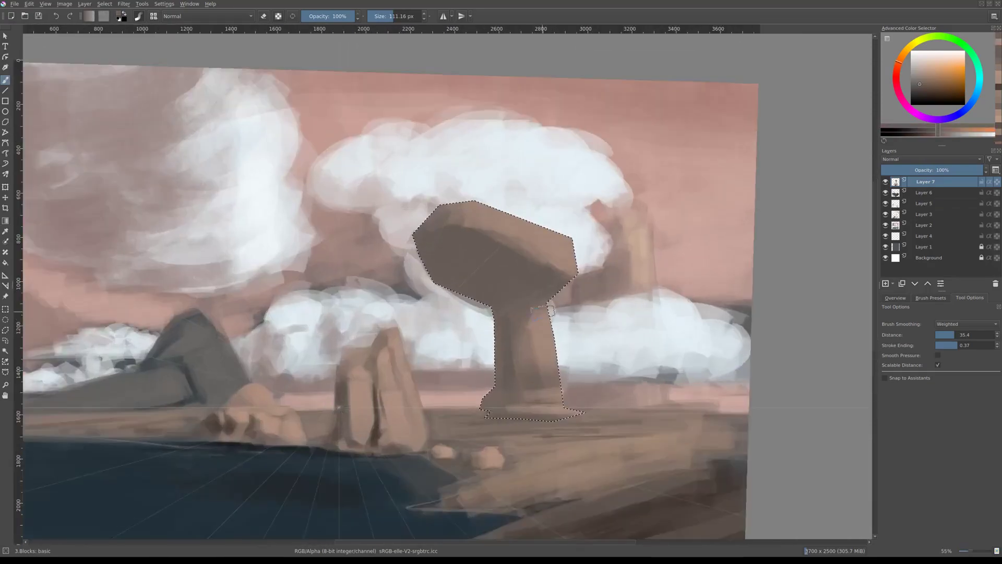
scroll(519, 332, down, 2)
scroll(518, 331, up, 1)
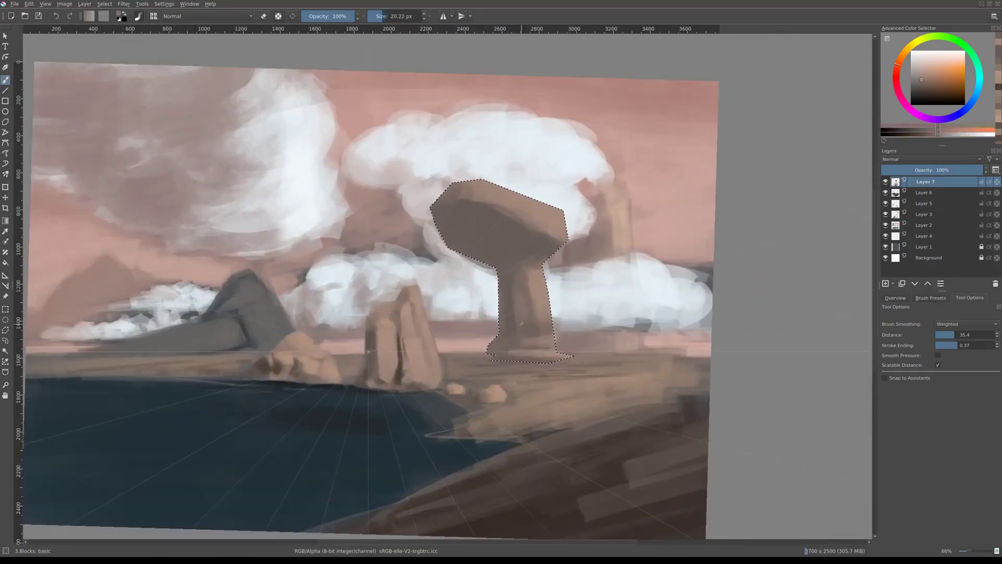
Sample light brown and shade beneath the right side of the cap.
ctrl+click(579, 307)
scroll(314, 417, down, 1)
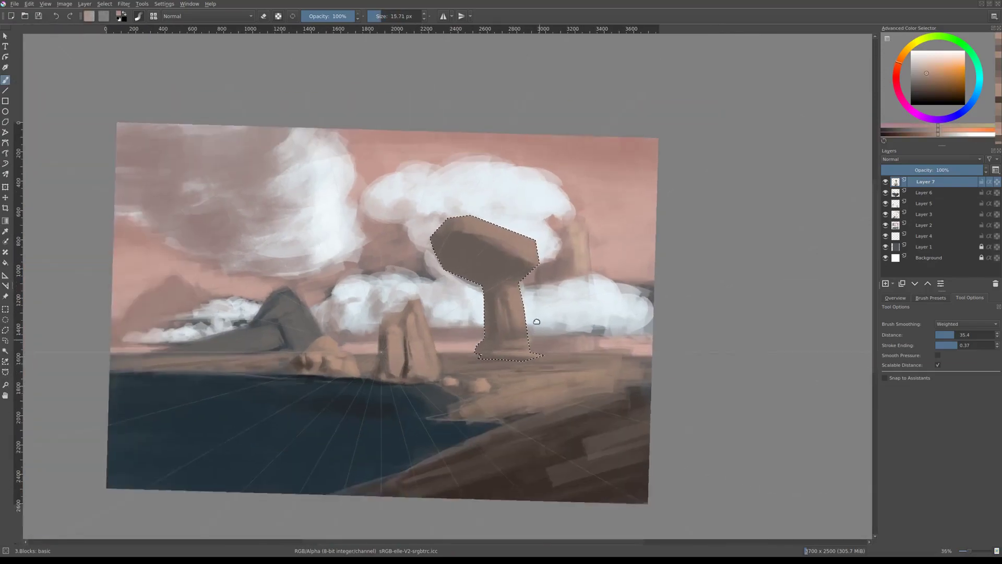
scroll(313, 418, up, 2)
ctrl+click(300, 435)
drag(579, 303, 561, 321)
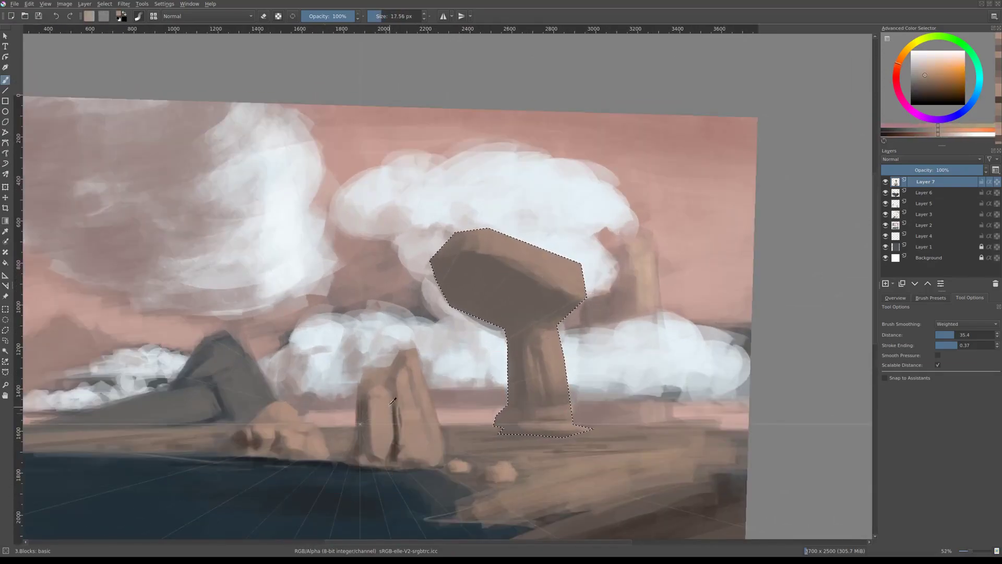
Pick a slightly different colour from the quick palette and rotate the view a few degrees.
right_click(557, 269)
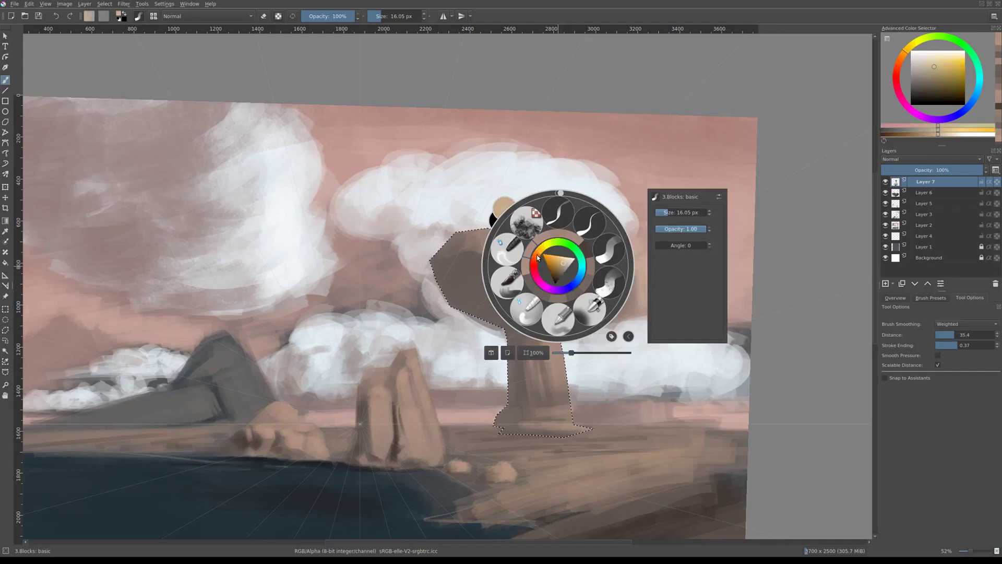
scroll(607, 303, down, 5)
scroll(528, 358, up, 4)
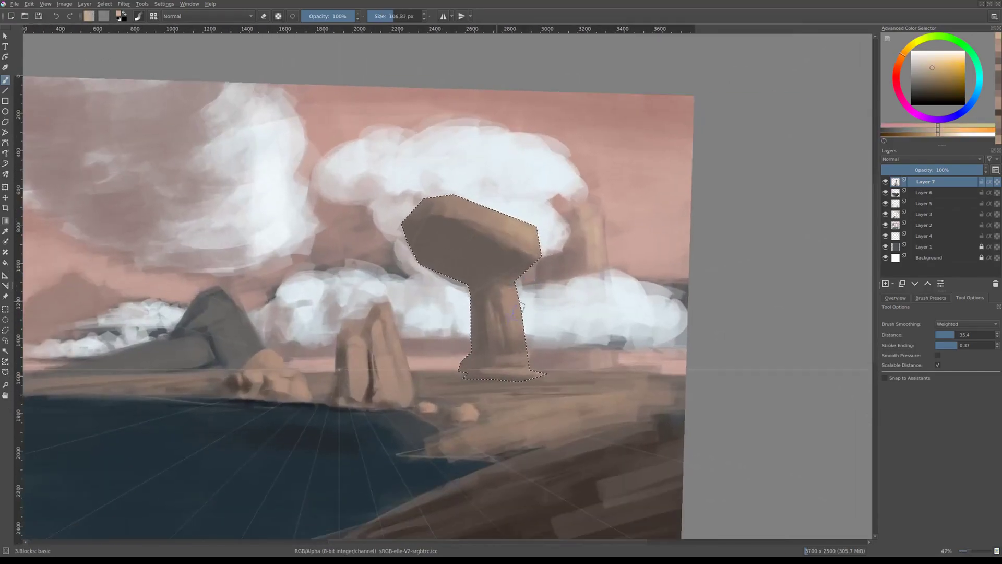
scroll(493, 335, down, 3)
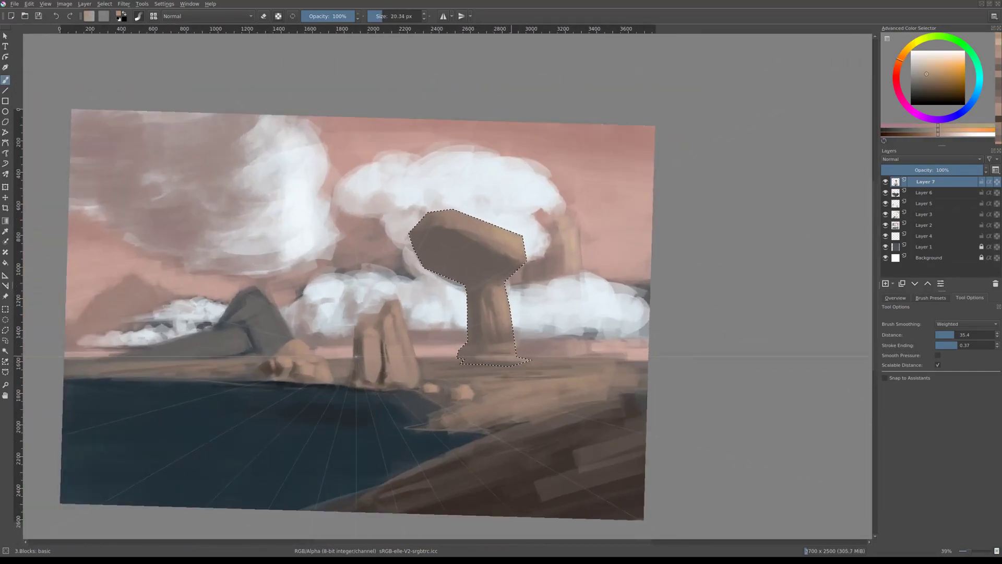
scroll(493, 334, up, 4)
right_click(490, 326)
click(493, 334)
scroll(496, 313, up, 2)
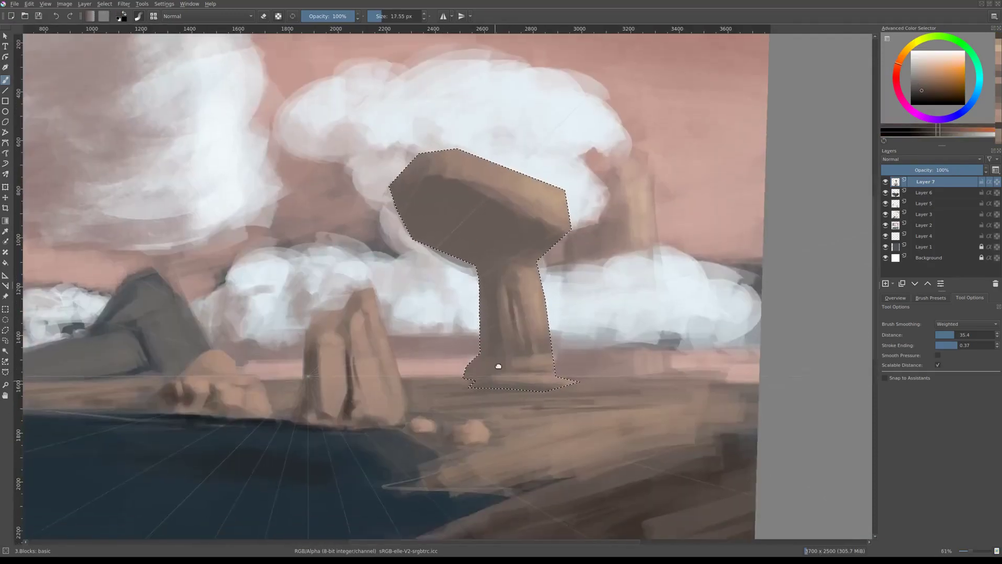
scroll(496, 297, down, 4)
drag(496, 296, 540, 284)
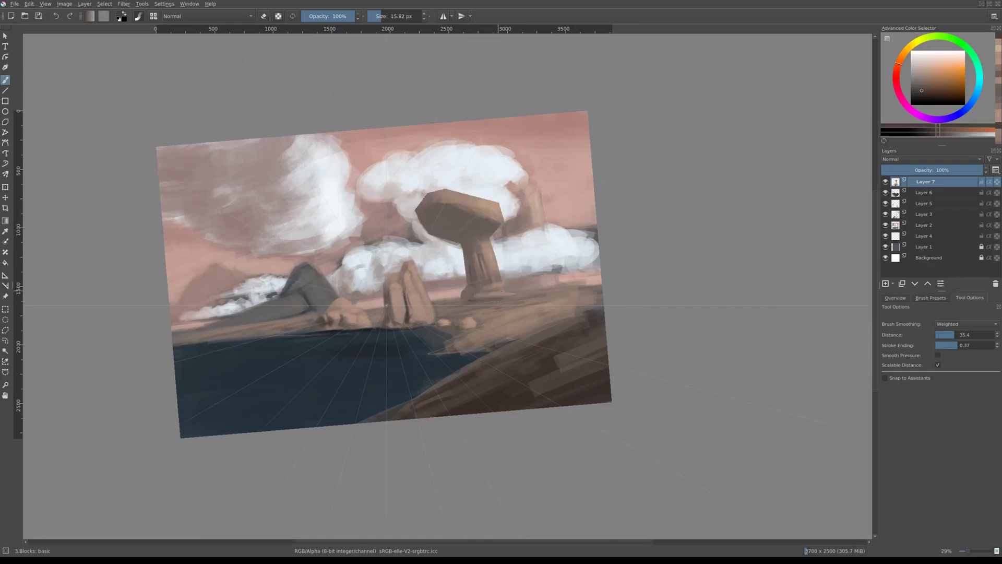
Sample the rock's dark orange-brown, rotate the view slightly, and darken the pillar's base.
scroll(491, 265, up, 3)
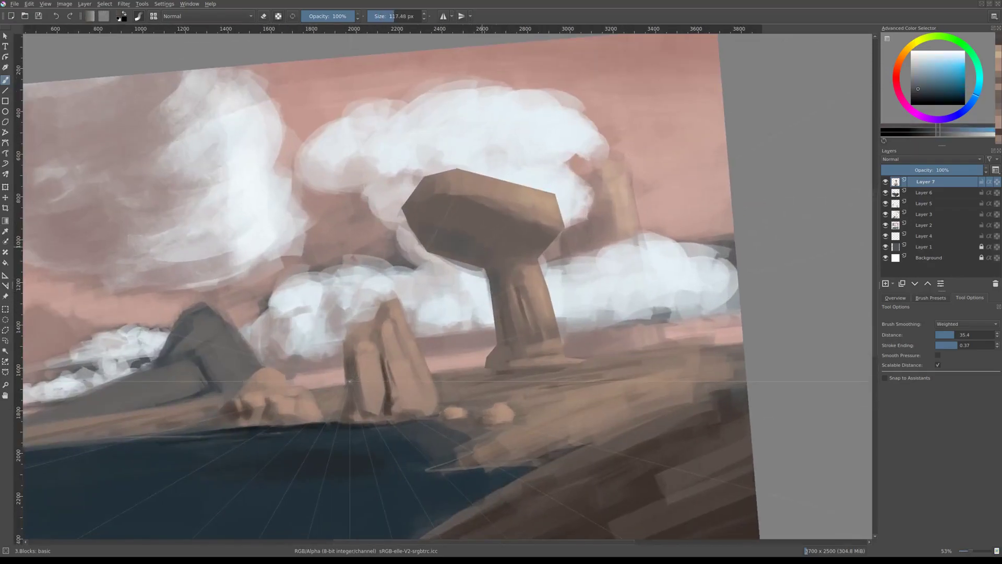
ctrl+click(459, 234)
scroll(486, 256, up, 2)
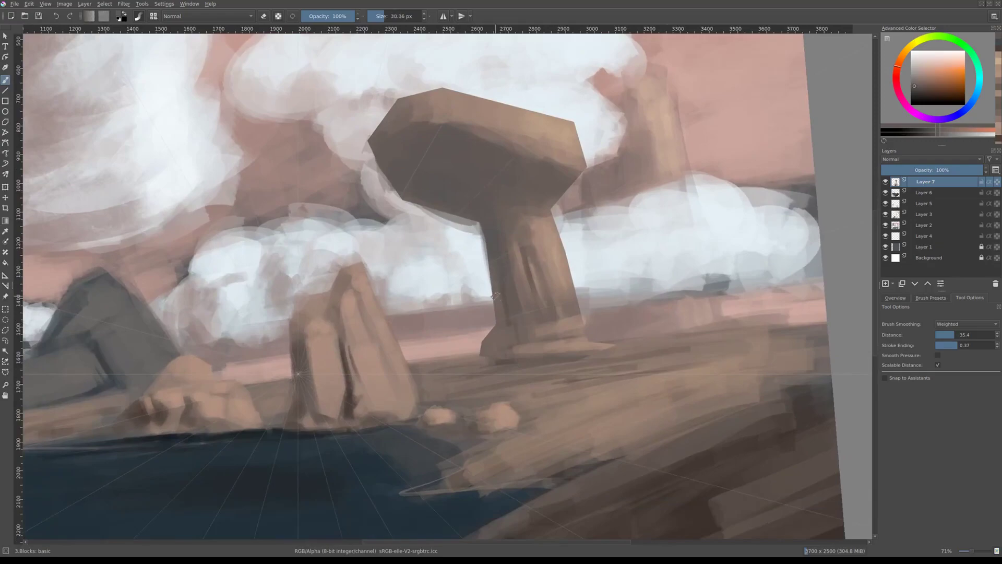
scroll(489, 339, down, 3)
scroll(491, 342, up, 4)
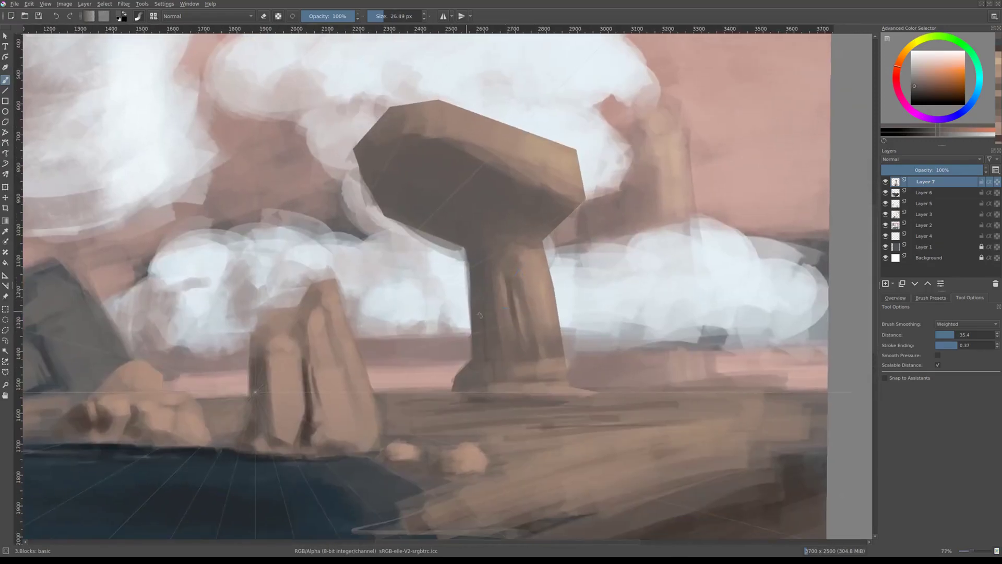
drag(553, 365, 572, 388)
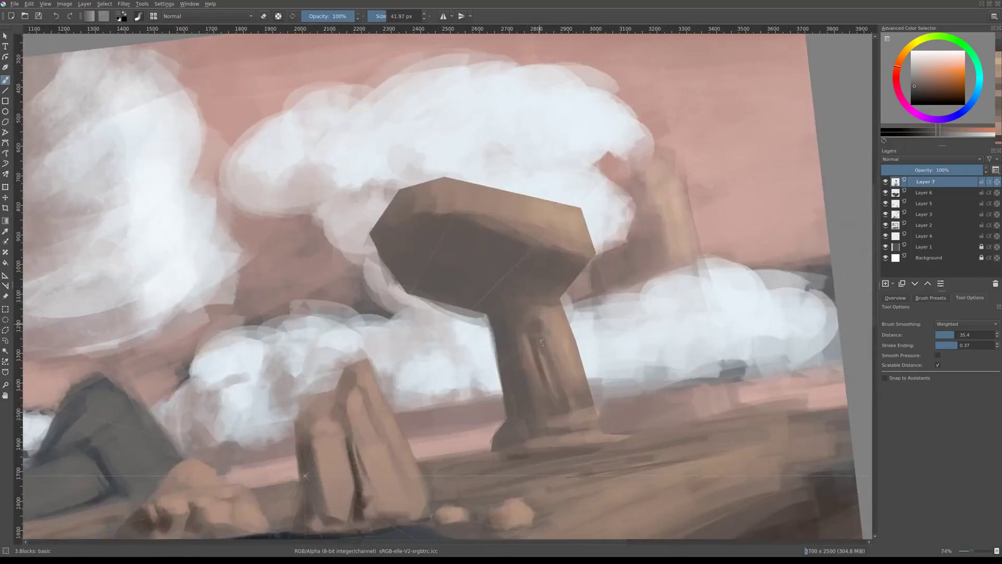
scroll(571, 387, down, 4)
scroll(571, 388, up, 1)
scroll(572, 388, down, 1)
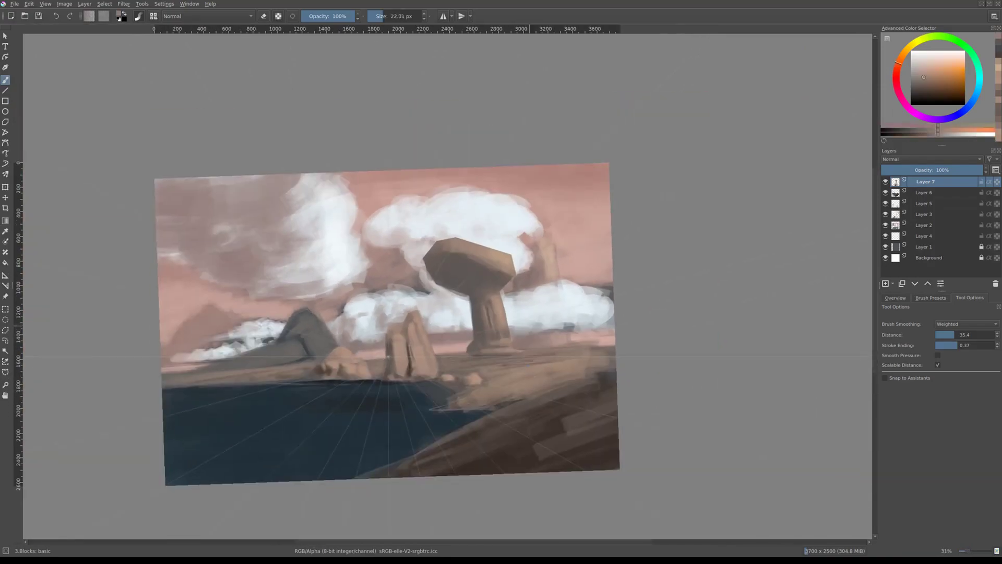
scroll(525, 309, up, 2)
scroll(516, 339, up, 1)
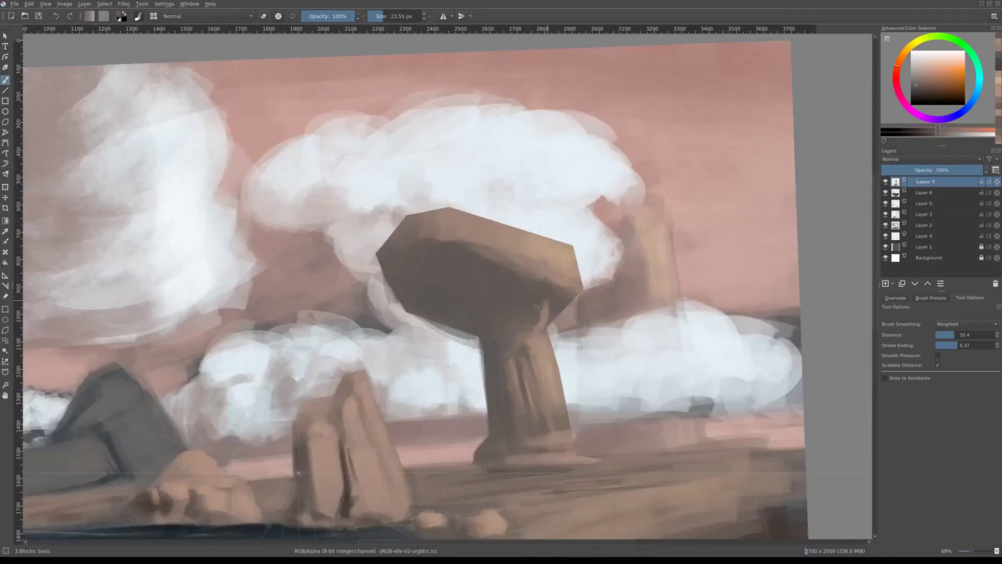
scroll(505, 376, down, 4)
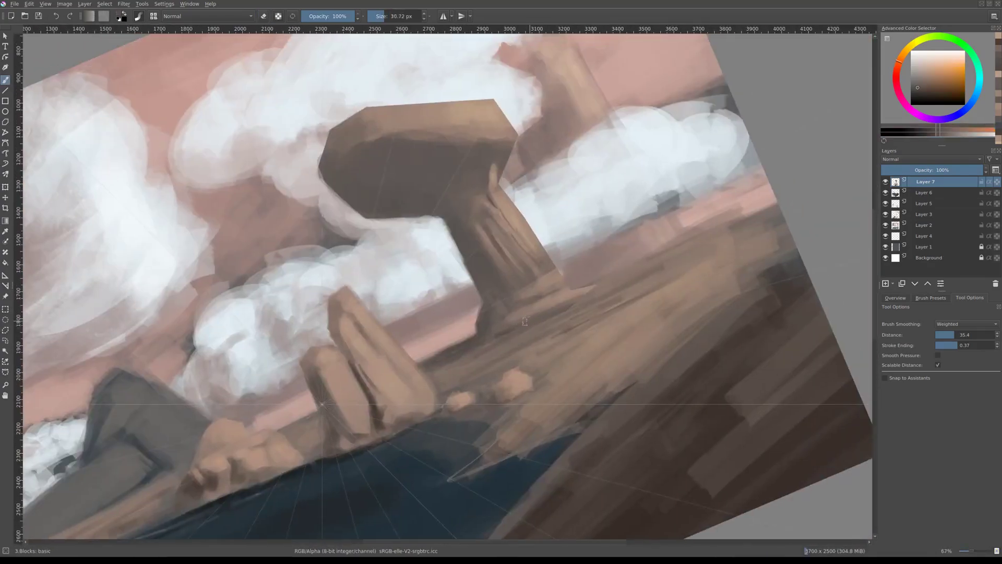
drag(525, 321, 498, 333)
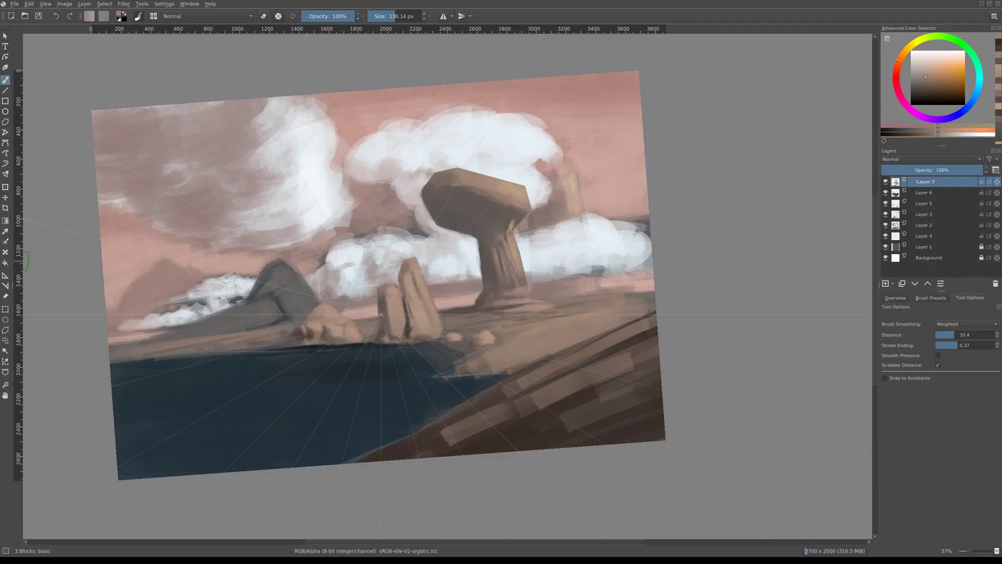
Paint a dark blue stroke along the water edge below the rocks.
scroll(733, 245, up, 2)
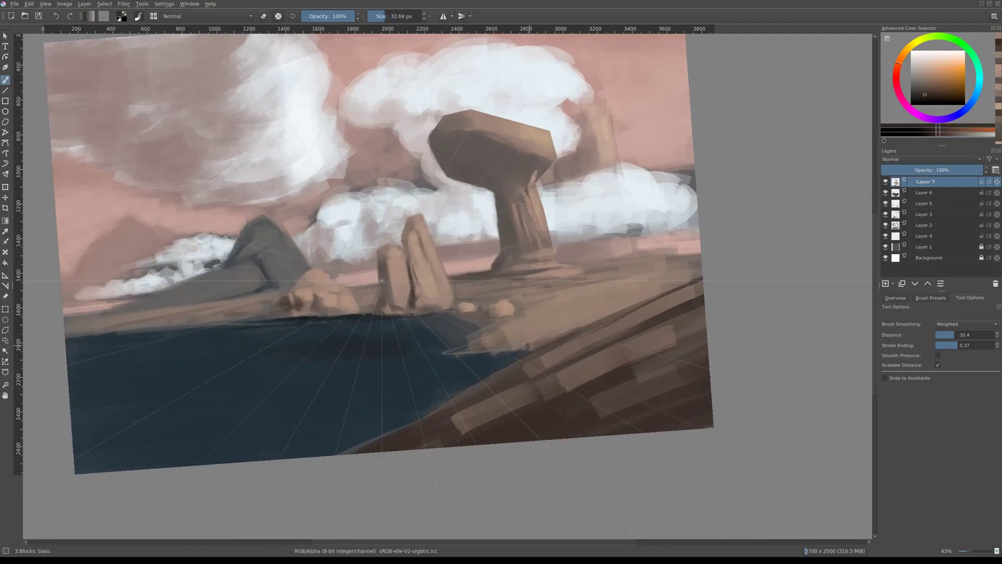
ctrl+click(470, 350)
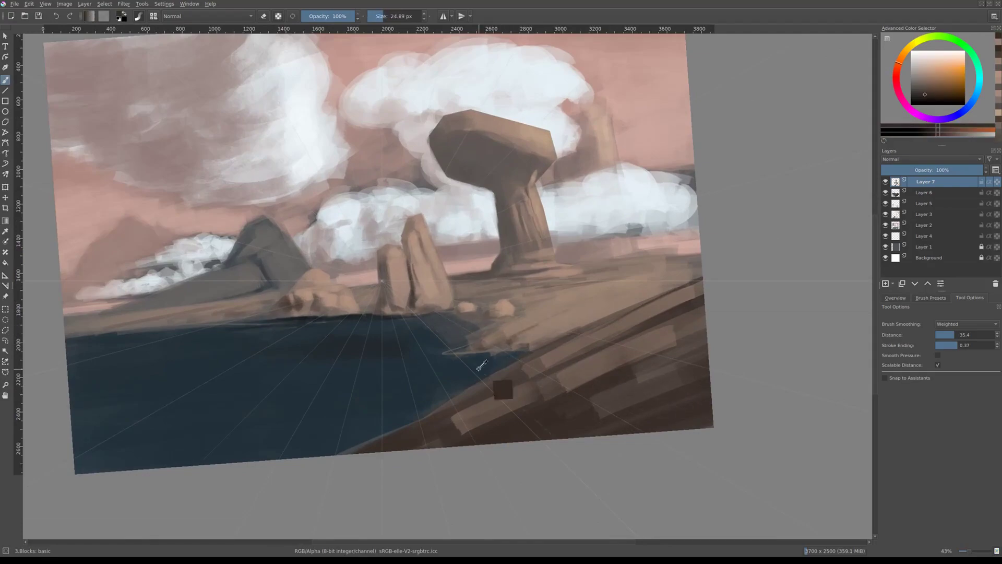
drag(444, 352, 528, 348)
scroll(459, 391, up, 3)
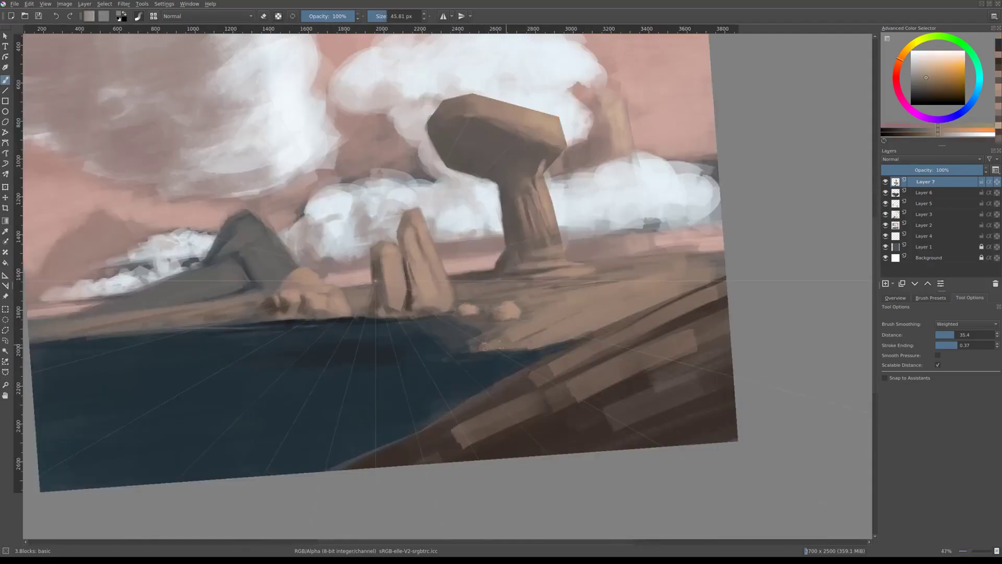
Choose orange from the quick palette, then sample darker brown and water blue.
right_click(504, 342)
click(495, 339)
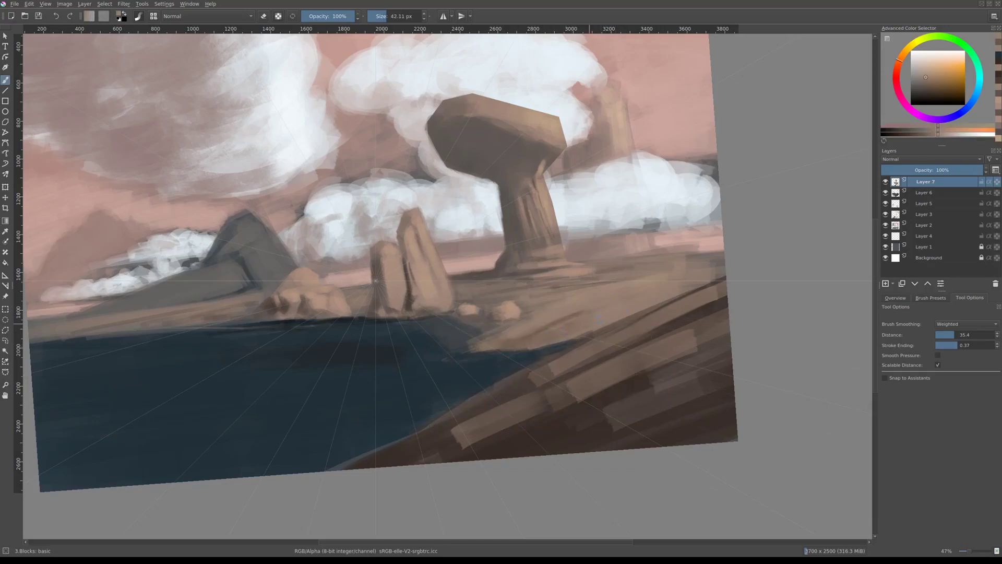
scroll(514, 349, down, 1)
scroll(519, 368, down, 3)
scroll(521, 371, up, 2)
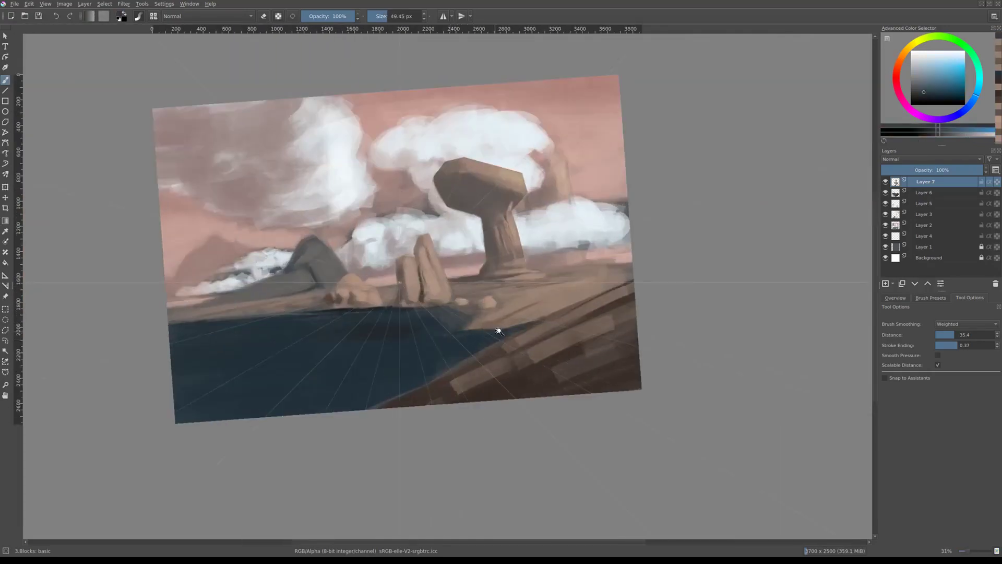
scroll(520, 372, up, 2)
ctrl+click(483, 366)
ctrl+click(496, 380)
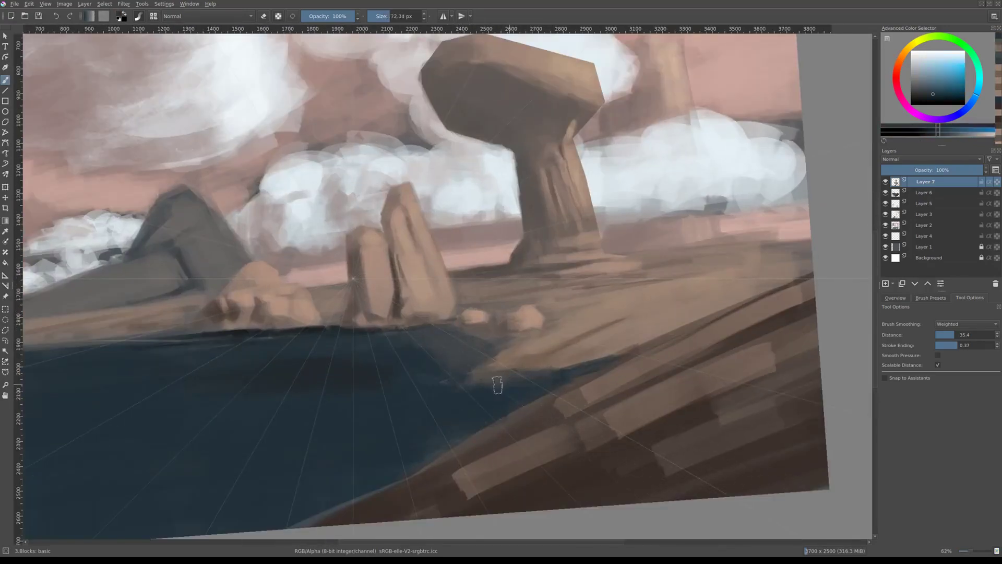
Sample a greyish tan and switch the brush from eraser back to painting mode.
scroll(492, 351, down, 2)
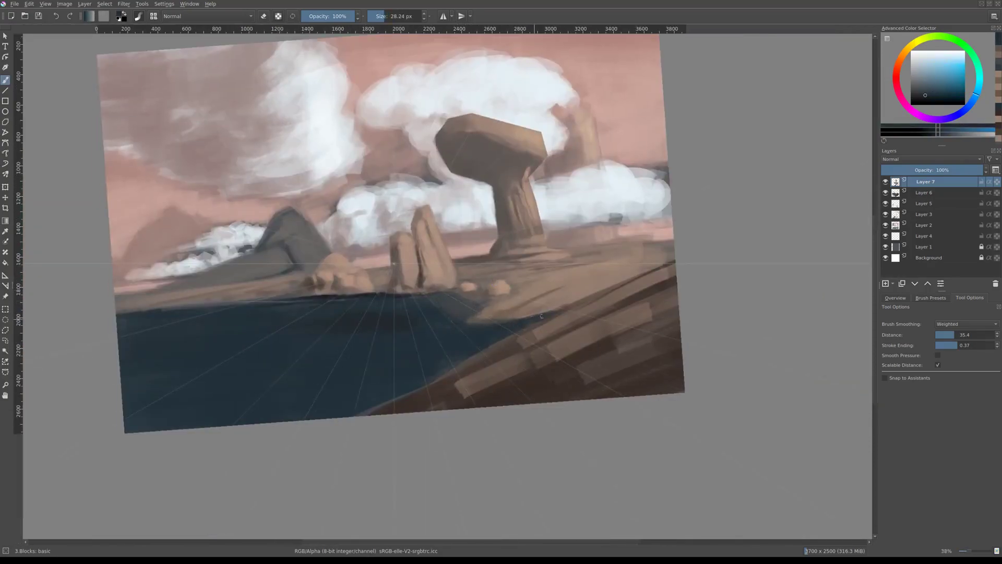
scroll(542, 316, down, 1)
scroll(507, 318, up, 2)
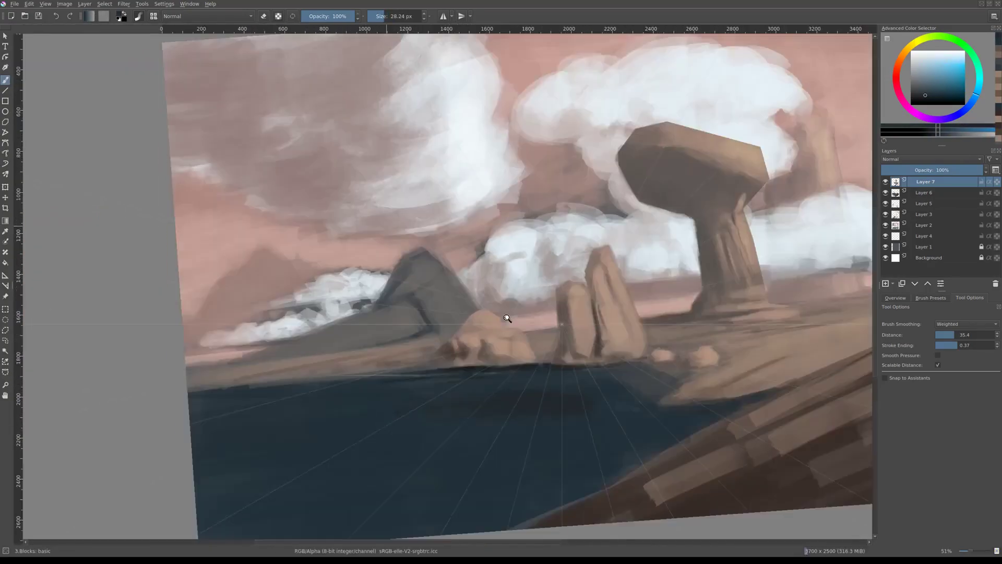
ctrl+click(426, 333)
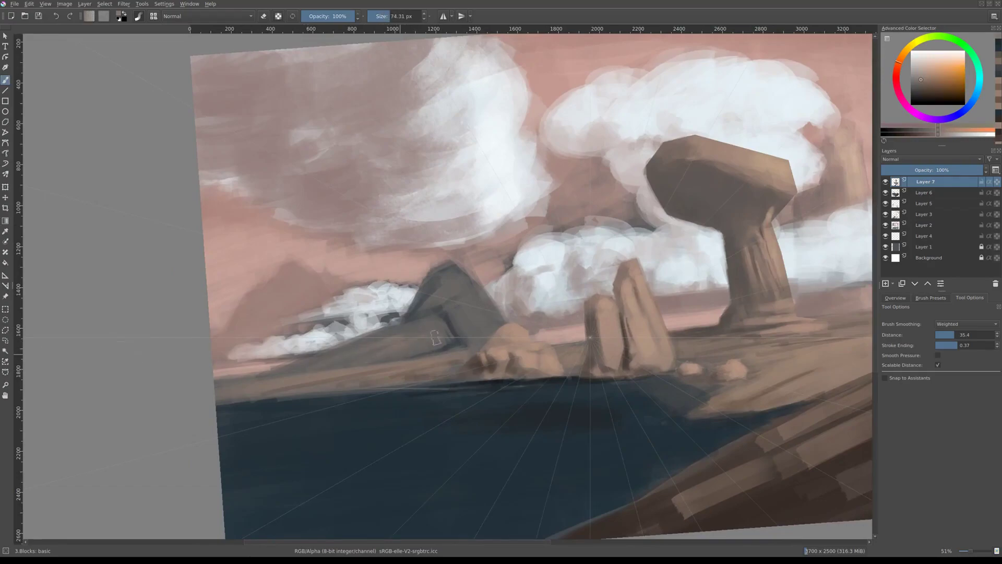
scroll(435, 338, up, 2)
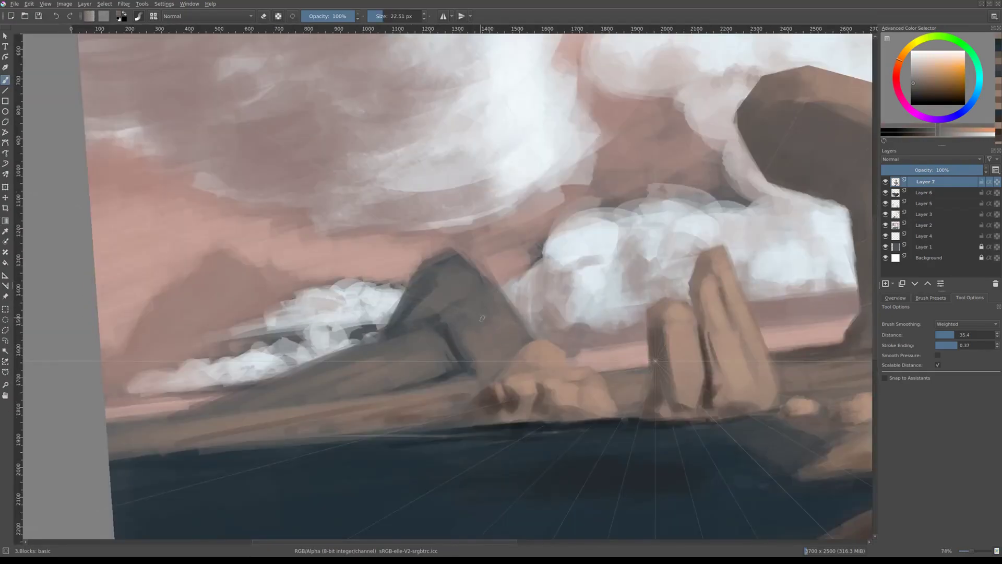
scroll(464, 321, up, 1)
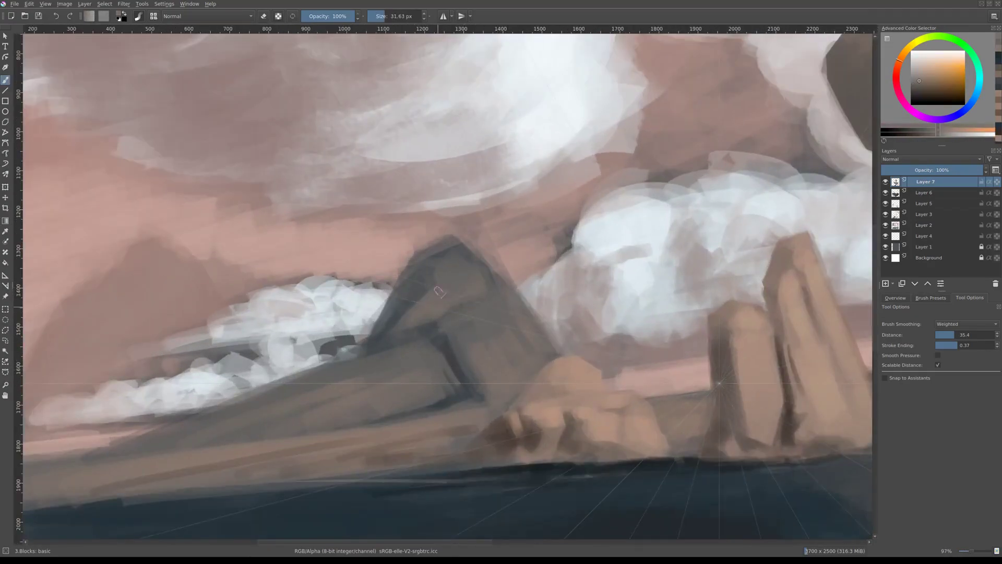
scroll(439, 292, down, 1)
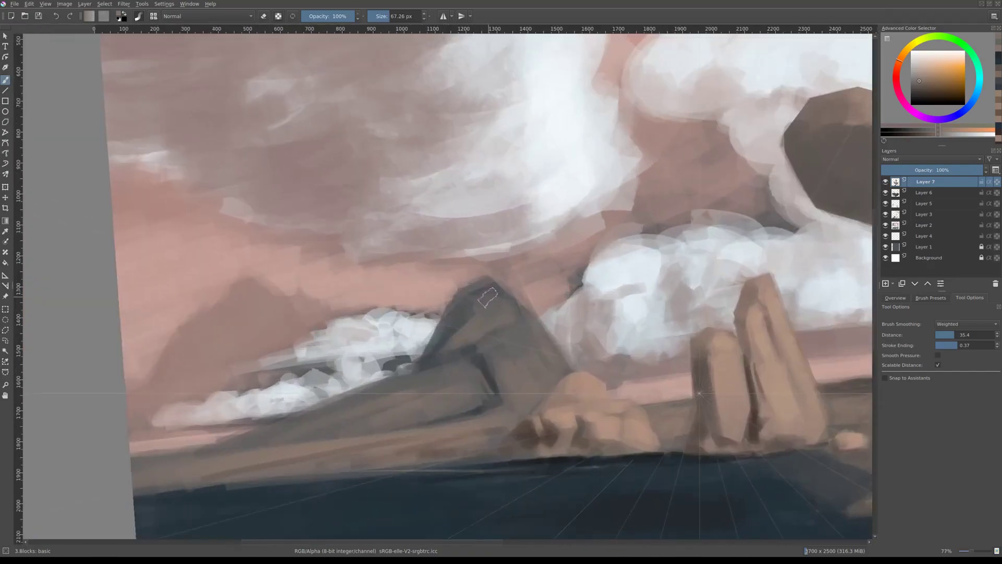
scroll(487, 298, down, 3)
scroll(487, 298, up, 2)
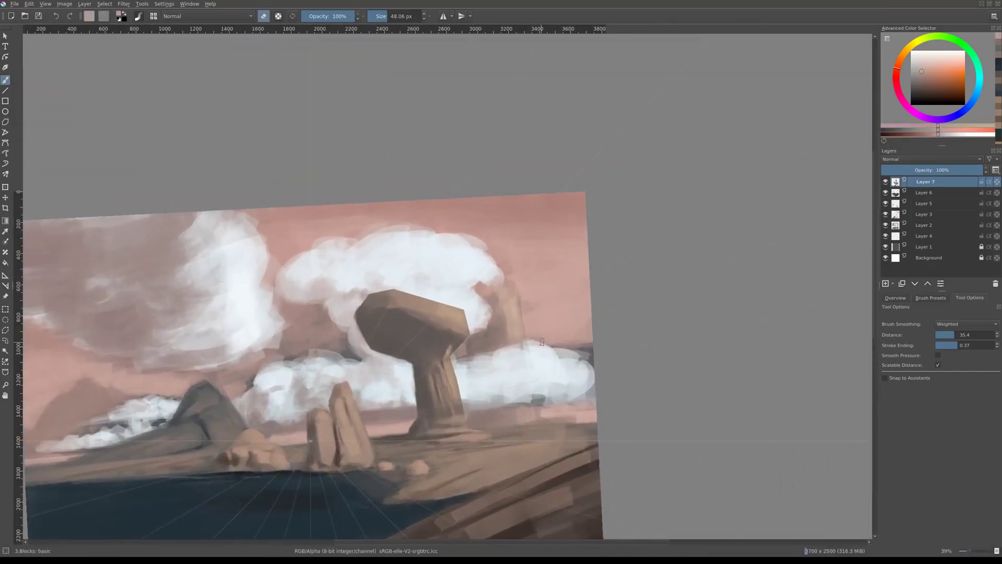
key(e)
scroll(541, 341, down, 1)
scroll(370, 338, up, 1)
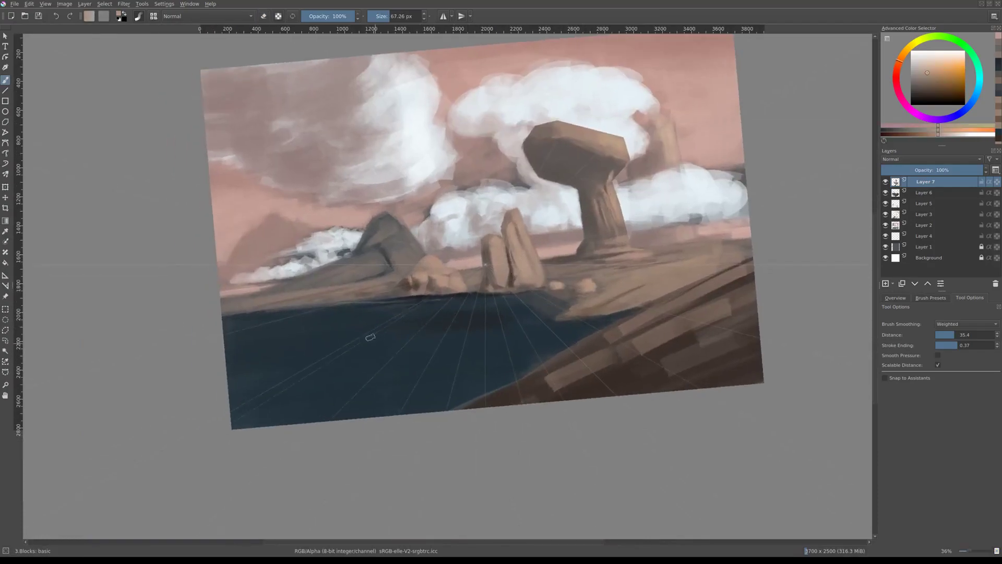
Block in a beige rock on the water, add darker shading and erase its right edge.
mouse_move(370, 337)
mouse_down()
mouse_move(336, 336)
mouse_move(298, 354)
mouse_up()
key(bracketright)
scroll(293, 360, up, 2)
ctrl+click(285, 365)
key(bracketleft)
key(bracketleft)
key(bracketleft)
scroll(280, 373, up, 1)
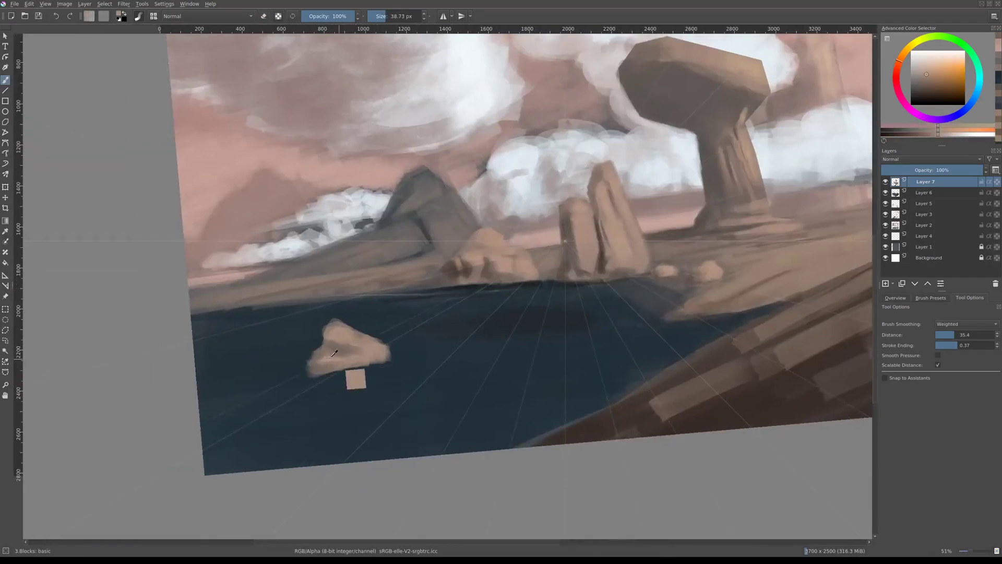
ctrl+click(349, 365)
mouse_move(366, 368)
mouse_down()
mouse_move(347, 360)
mouse_move(348, 348)
mouse_up()
key(bracketright)
key(bracketright)
key(bracketright)
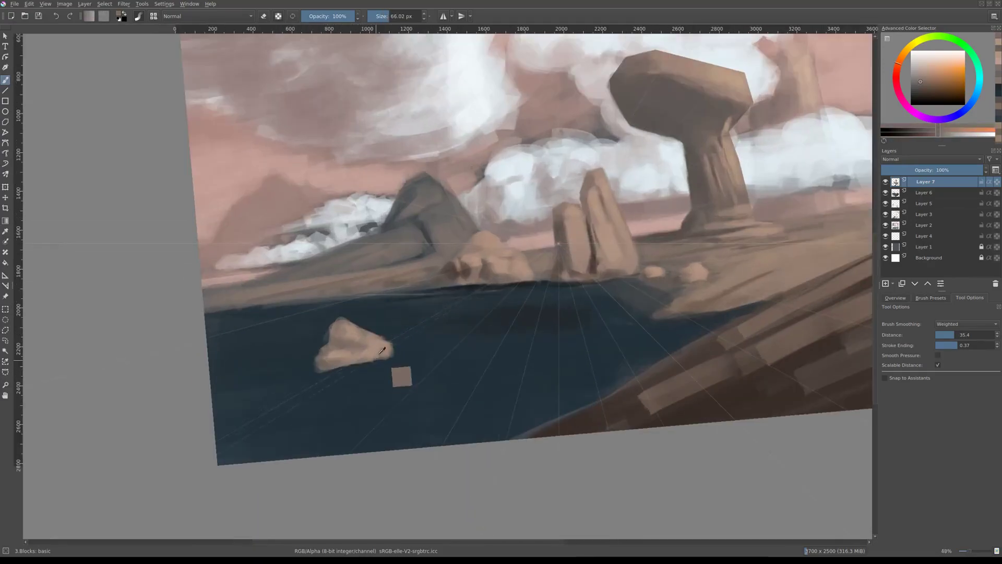
ctrl+click(347, 349)
scroll(396, 381, up, 1)
key(e)
mouse_move(394, 383)
mouse_down()
mouse_move(375, 364)
mouse_move(292, 386)
mouse_move(339, 386)
mouse_up()
key(e)
Darken the light patch on the rock's right side and repaint its beige shape.
scroll(616, 230, down, 1)
key(bracketright)
ctrl+click(641, 250)
drag(629, 256, 660, 261)
key(bracketleft)
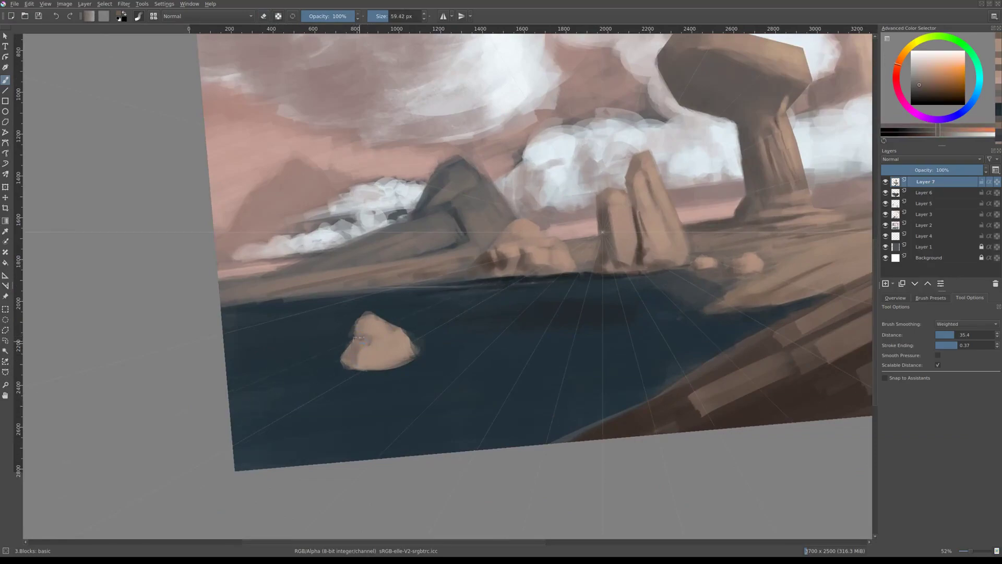
ctrl+click(354, 356)
mouse_move(354, 356)
mouse_down()
mouse_move(337, 374)
mouse_move(347, 349)
mouse_up()
scroll(344, 410, down, 5)
scroll(367, 361, up, 5)
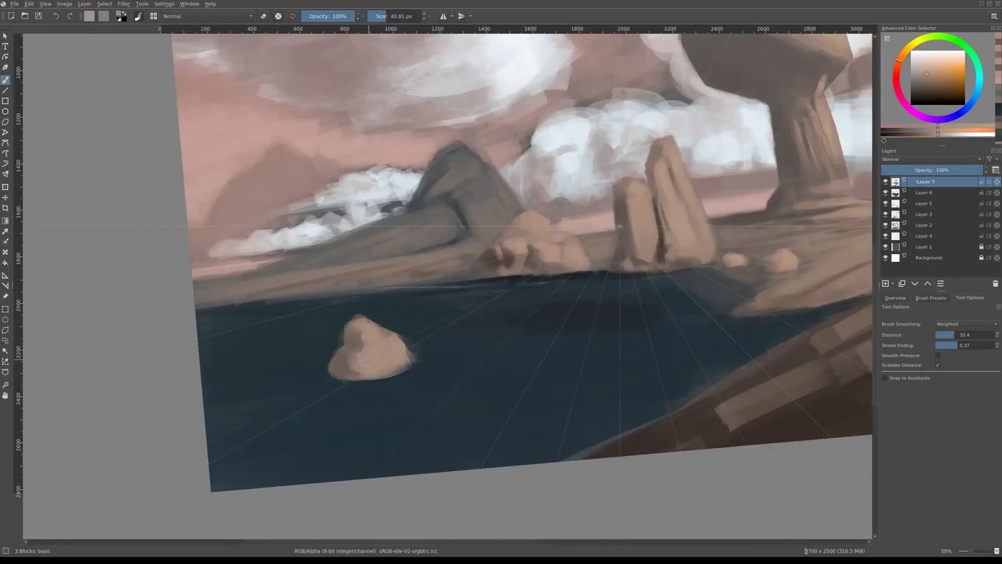
key(bracketleft)
scroll(365, 344, down, 3)
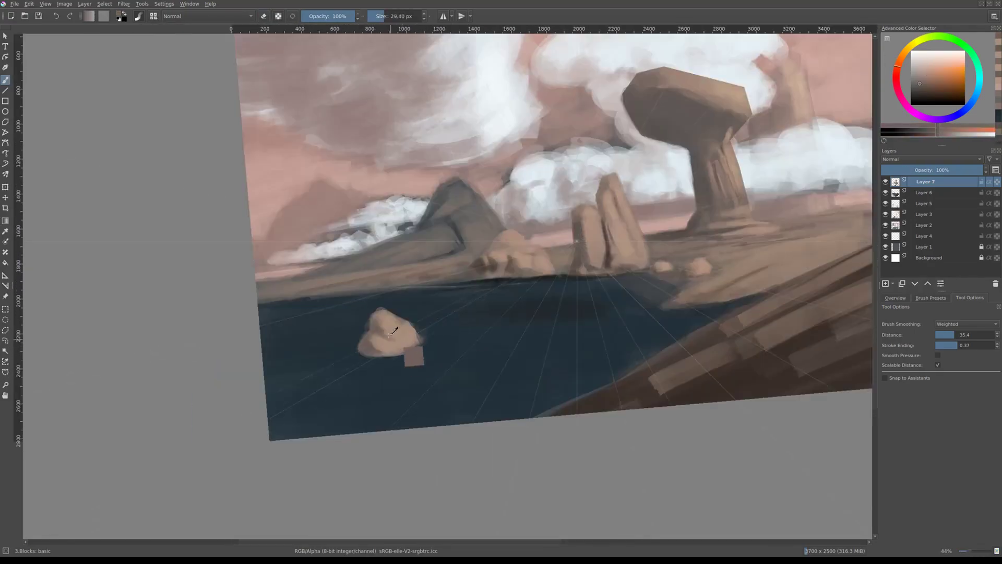
scroll(406, 346, up, 2)
key(bracketright)
scroll(406, 346, up, 2)
Sample darker beige, dark water blue, lighter tan and orange-brown tones for shading the rock.
ctrl+click(394, 379)
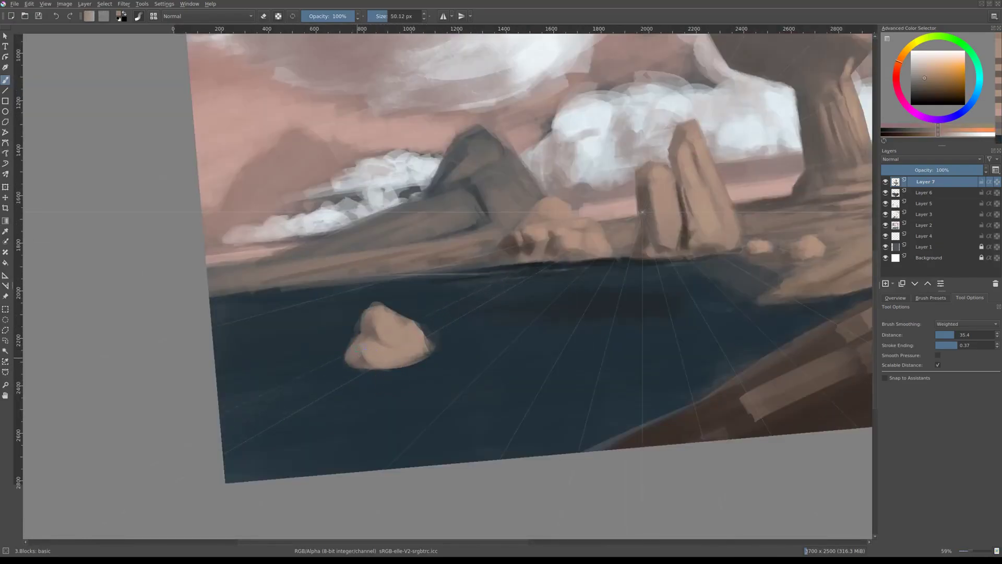
scroll(337, 367, down, 3)
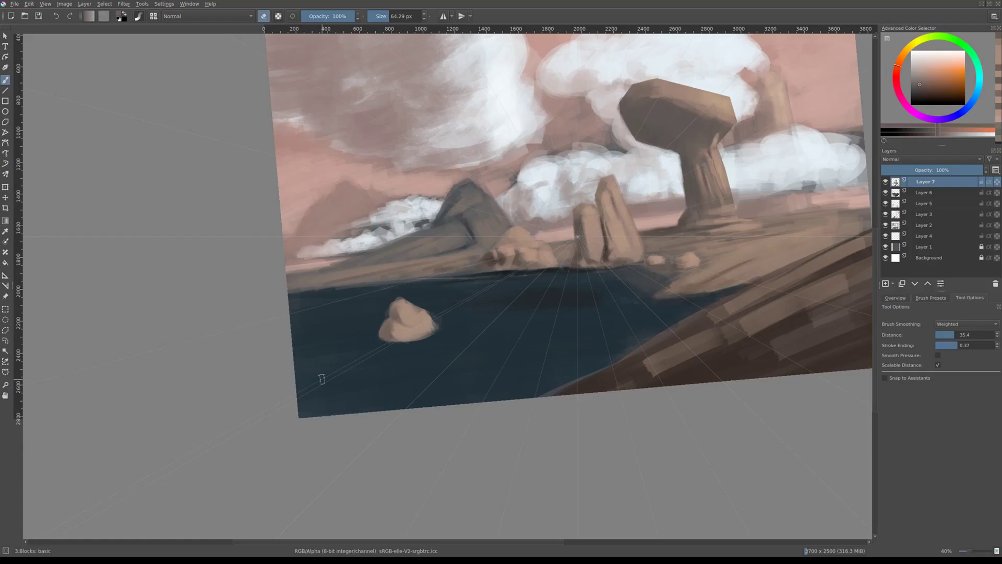
scroll(322, 379, up, 2)
ctrl+click(532, 324)
scroll(533, 325, up, 2)
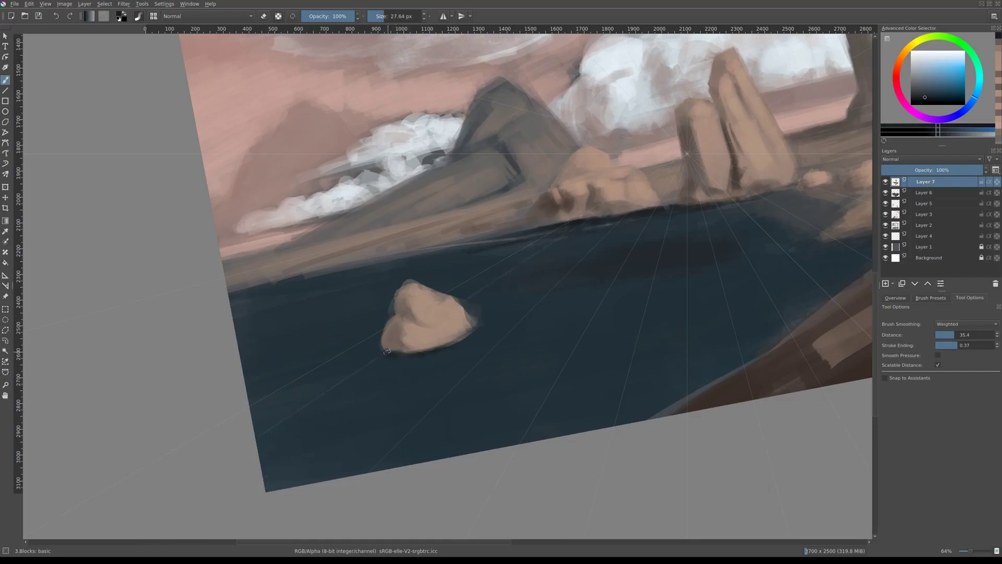
scroll(379, 349, up, 1)
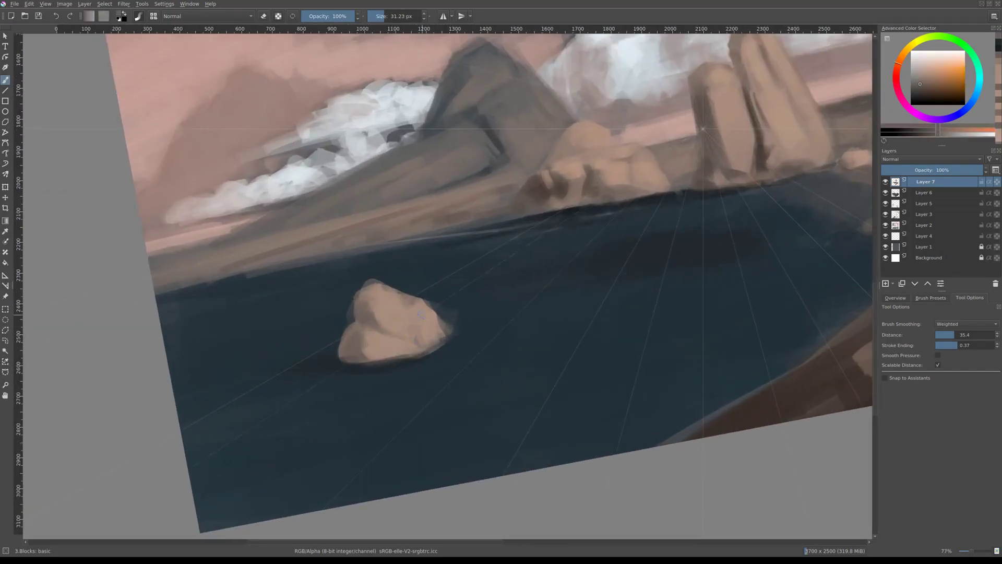
ctrl+click(421, 315)
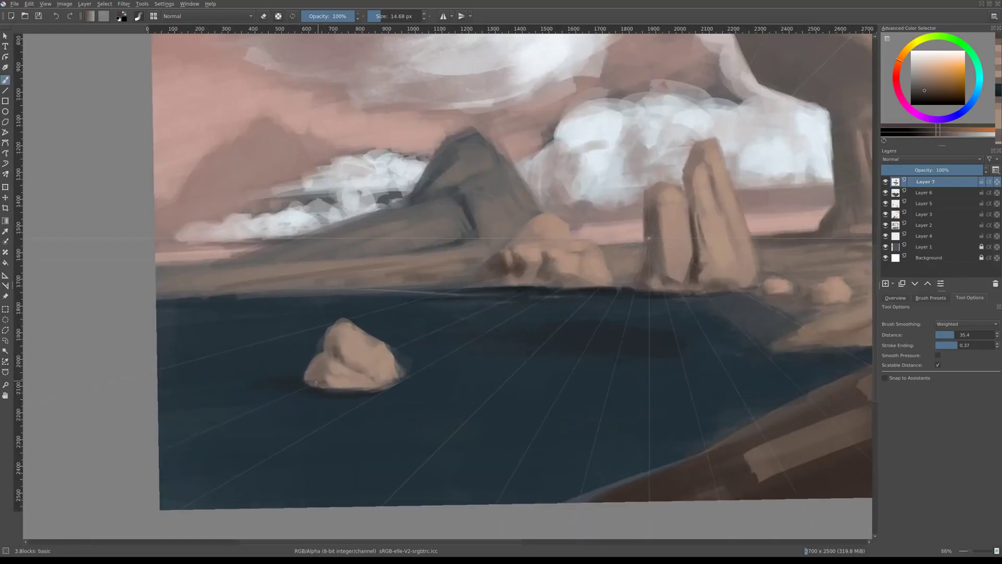
ctrl+click(320, 387)
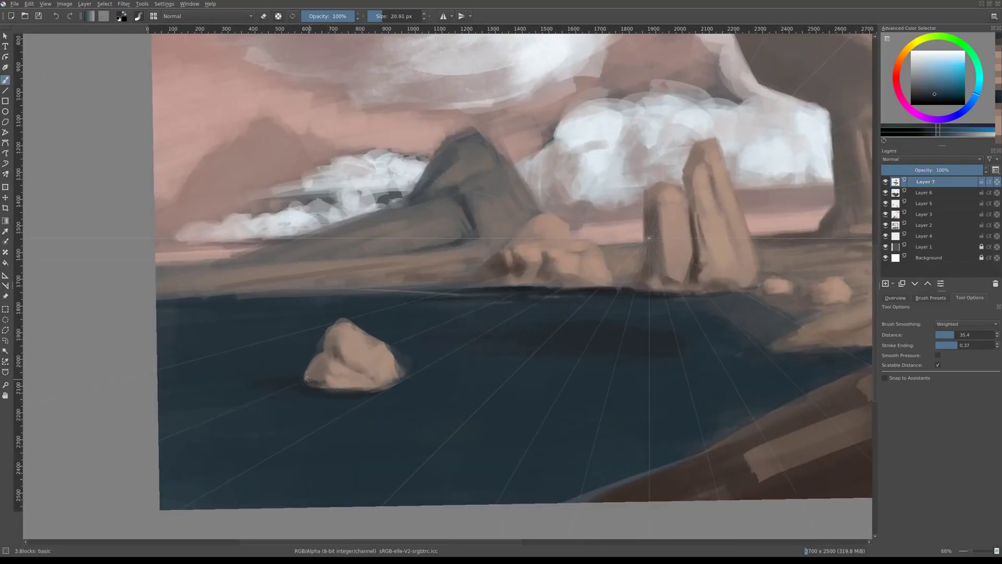
ctrl+click(308, 379)
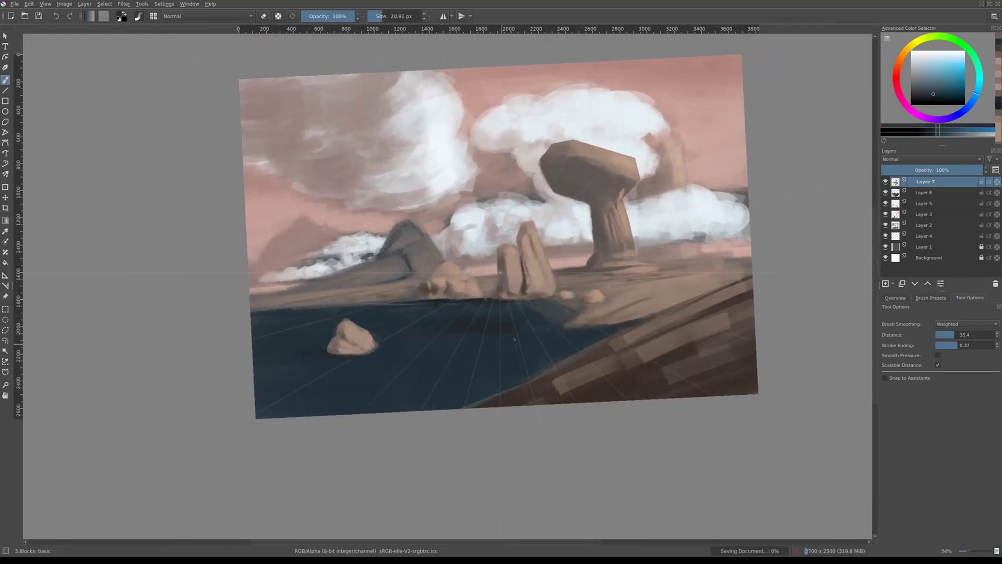
Paint a light-blue test streak across the water, then undo it.
right_click(461, 360)
click(461, 360)
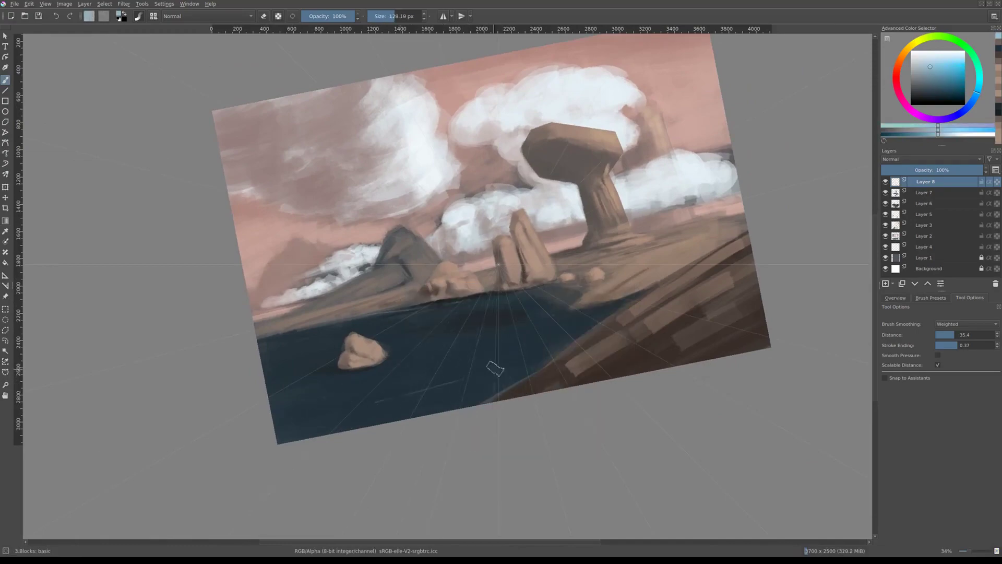
drag(495, 368, 605, 308)
key(ctrl+z)
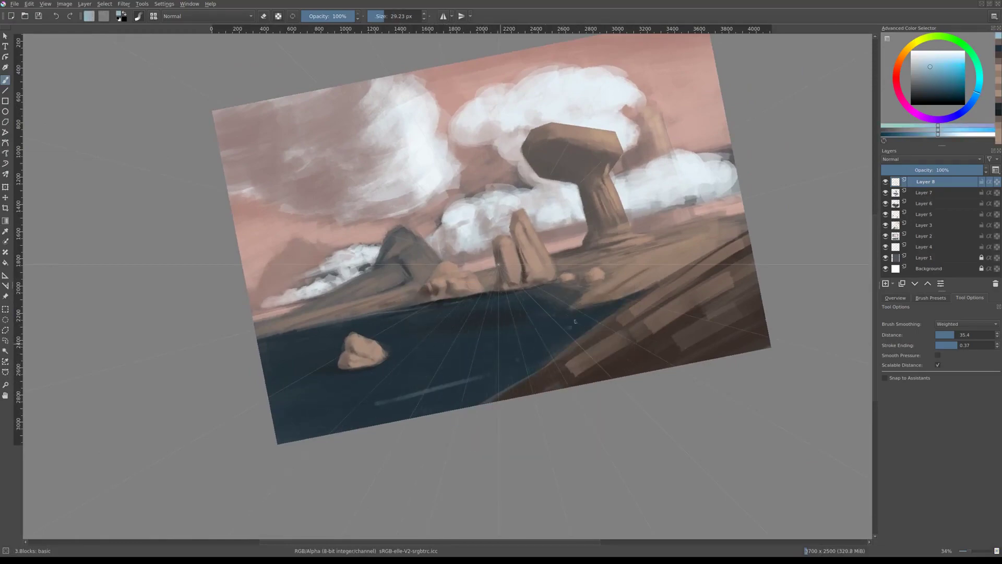
Paint pale tan ripple streaks across the dark water.
right_click(429, 357)
click(445, 376)
click(432, 365)
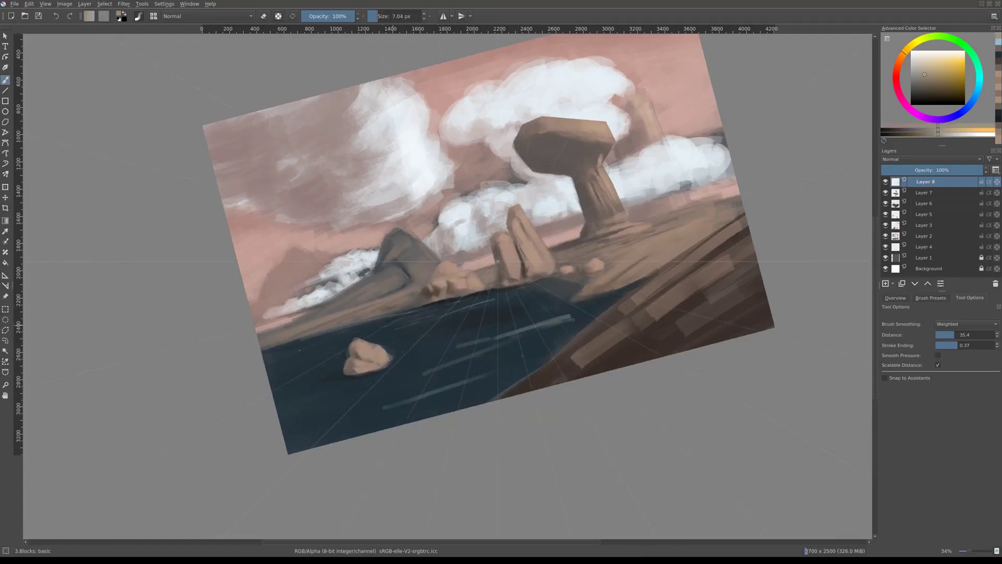
drag(443, 365, 476, 380)
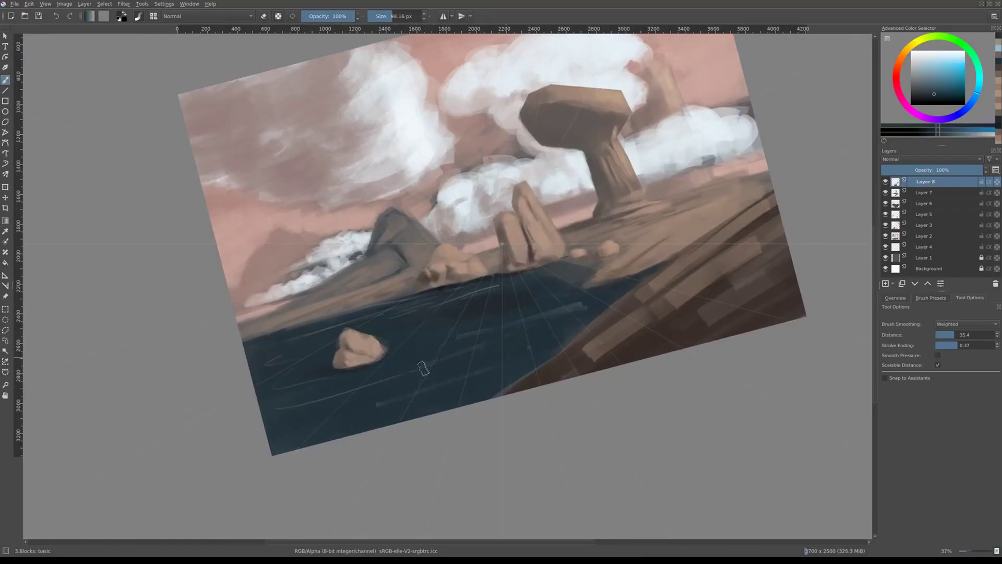
drag(171, 388, 366, 365)
Brush blue over the lower-left water, then undo those strokes.
right_click(389, 358)
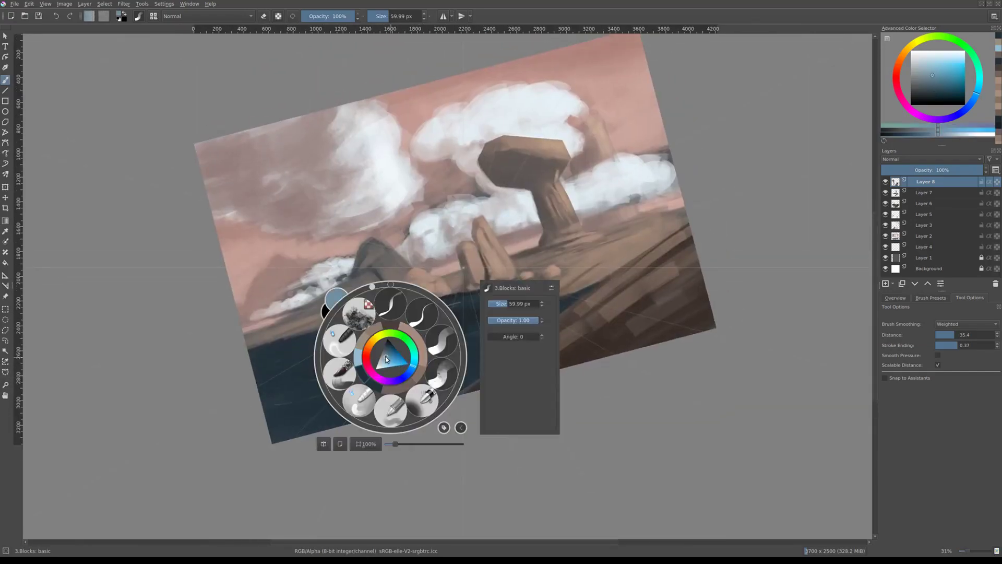
click(391, 360)
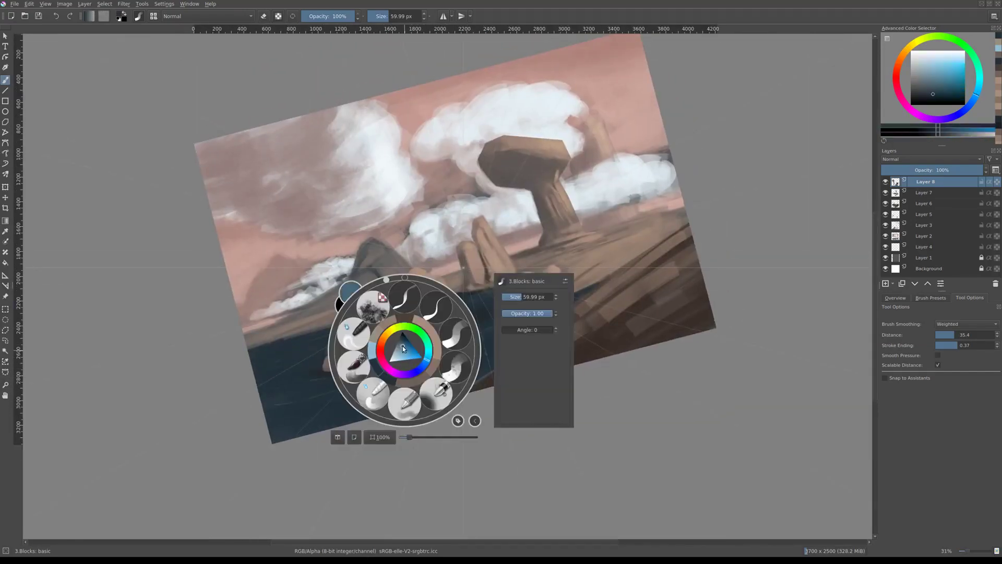
mouse_move(398, 380)
mouse_down()
mouse_move(342, 392)
mouse_move(402, 384)
mouse_move(541, 320)
mouse_up()
key(ctrl+z)
key(ctrl+z)
key(ctrl+z)
Select the water region with the Contiguous Selection Tool.
scroll(541, 320, up, 1)
click(6, 351)
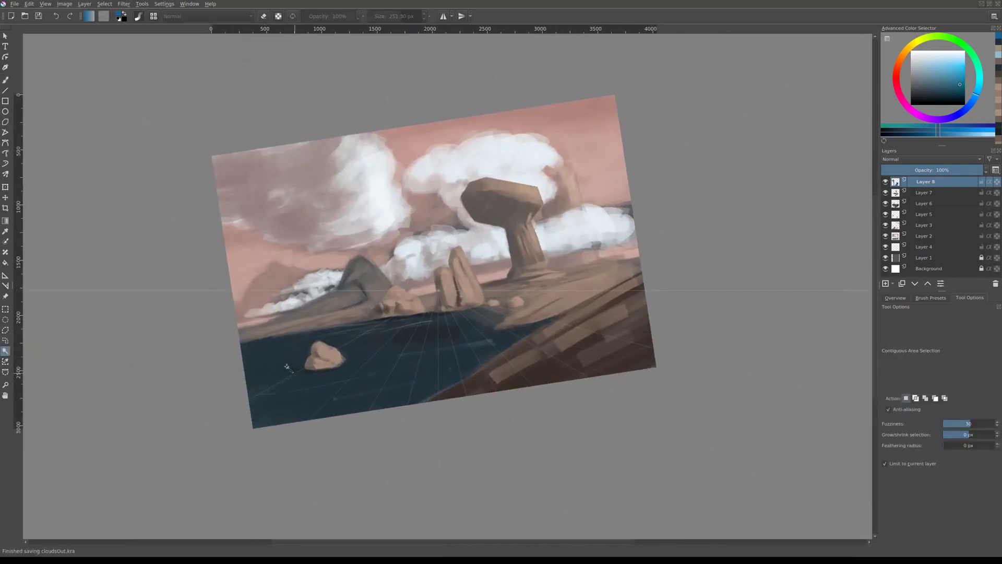
scroll(325, 406, up, 2)
click(324, 407)
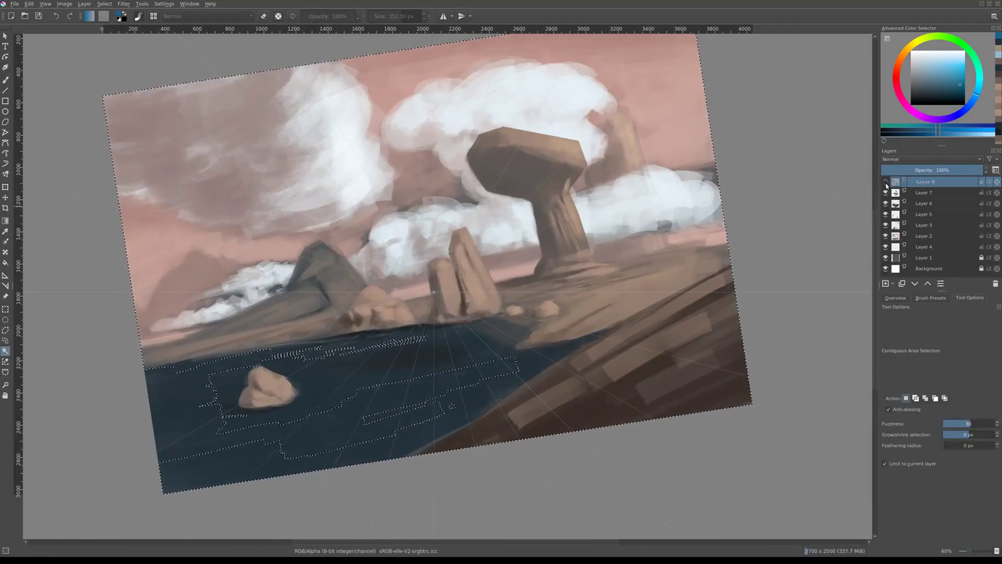
Merge the top layers with Ctrl+E and reselect the water, tuning Fuzziness to avoid holes.
key(ctrl+e)
key(ctrl+e)
click(322, 388)
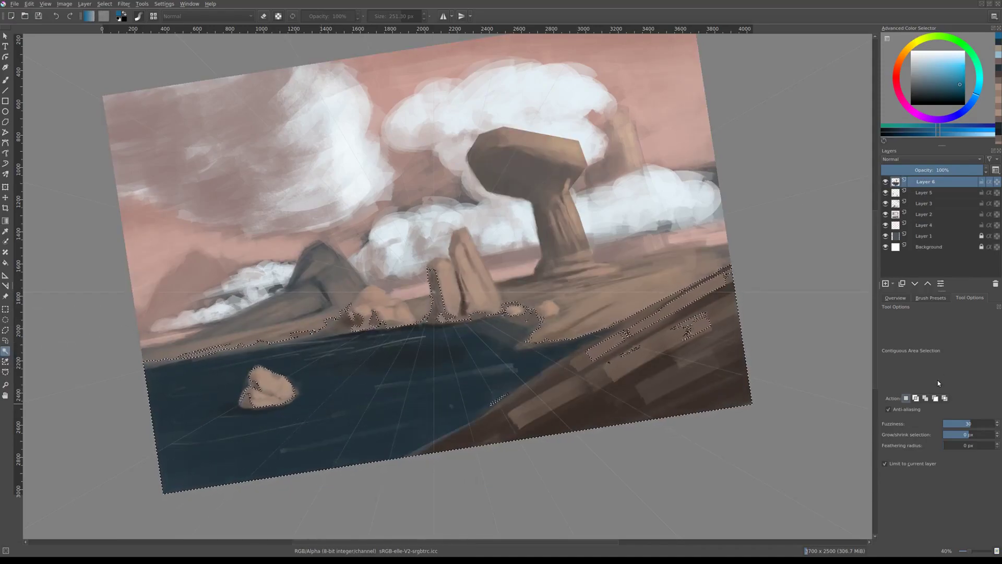
click(953, 423)
click(351, 401)
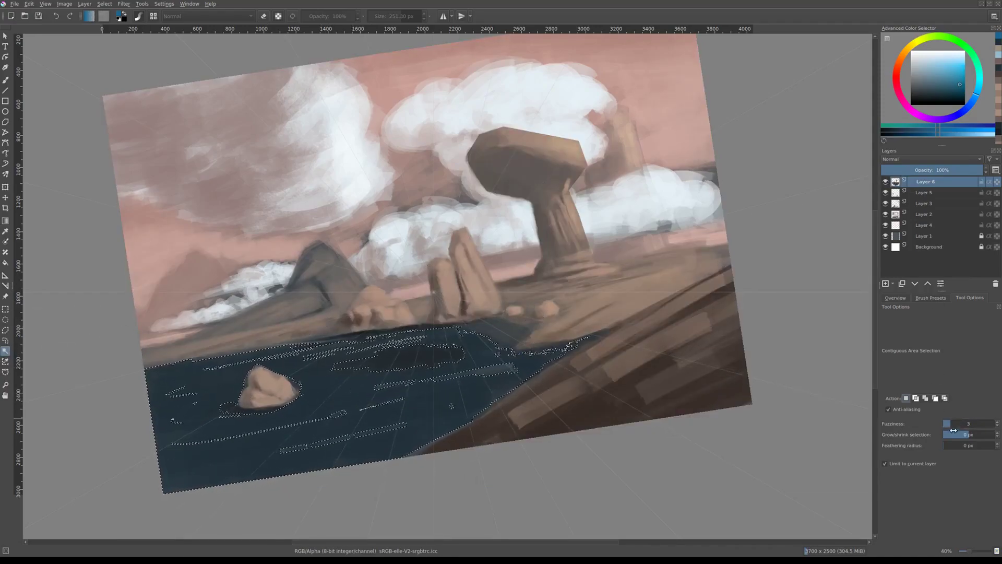
click(351, 401)
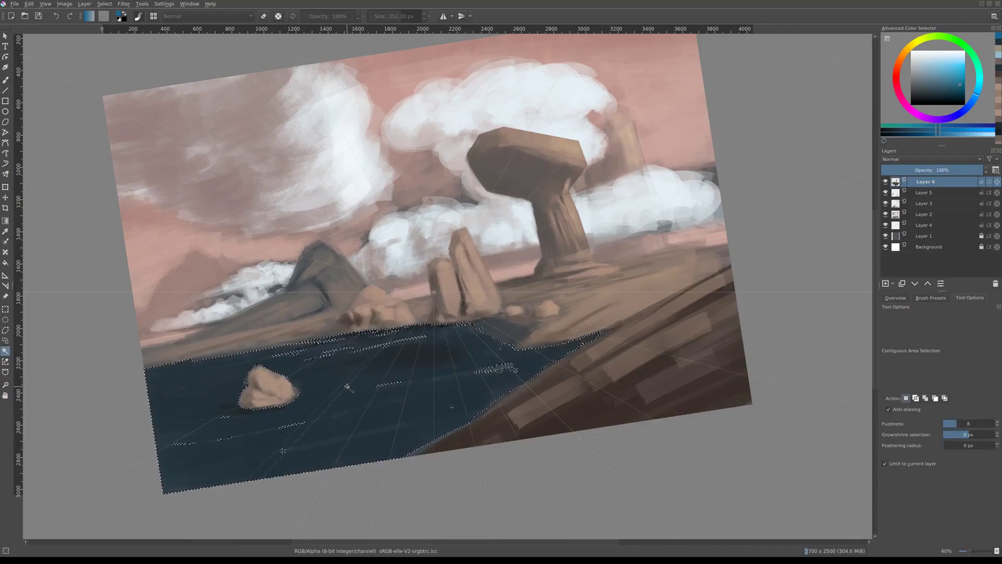
click(960, 424)
click(353, 389)
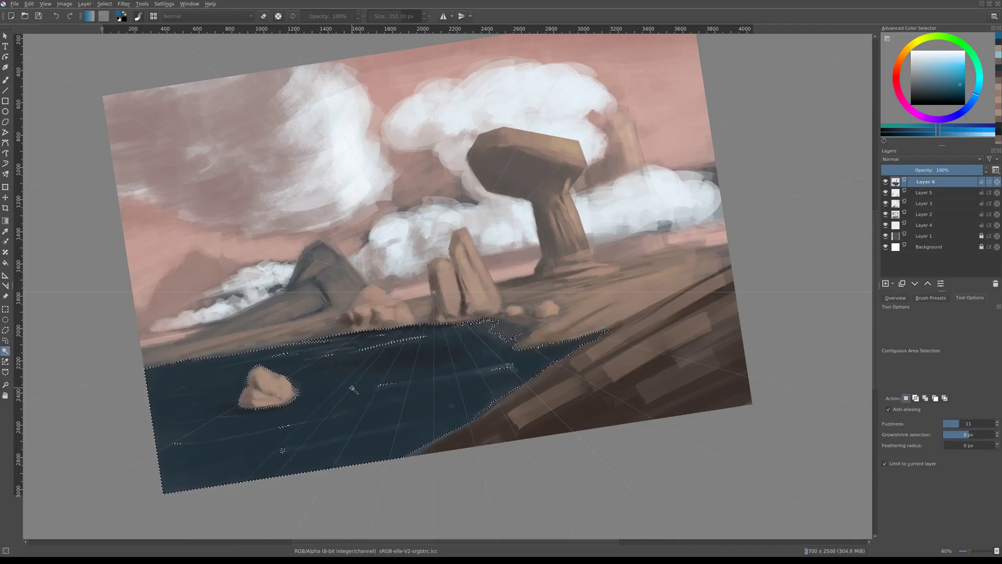
Brush a brighter blue over the selected water from the pop-up palette.
right_click(381, 386)
click(335, 336)
mouse_move(474, 414)
mouse_down()
mouse_move(414, 381)
mouse_move(477, 322)
mouse_up()
scroll(381, 381, down, 2)
right_click(559, 289)
Undo a stray beige stroke, shrink the brush and sample the water's blue.
click(553, 281)
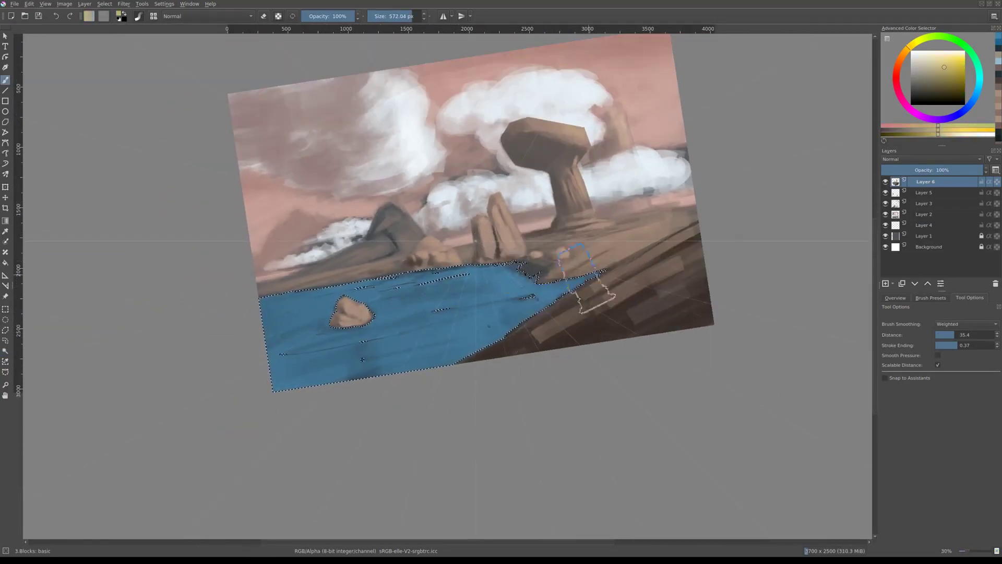
drag(542, 282, 480, 292)
key(ctrl+z)
key(bracketleft)
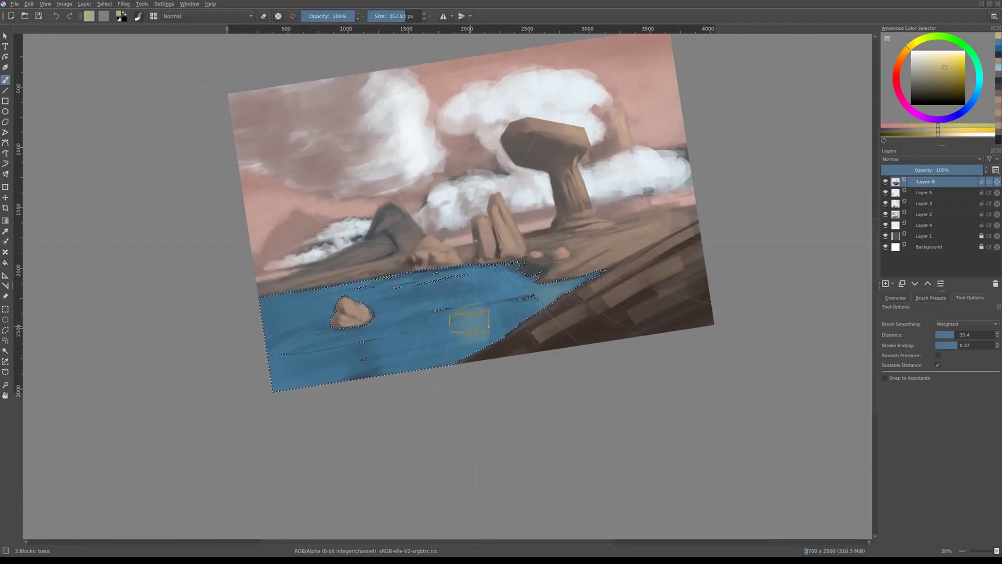
scroll(437, 295, up, 1)
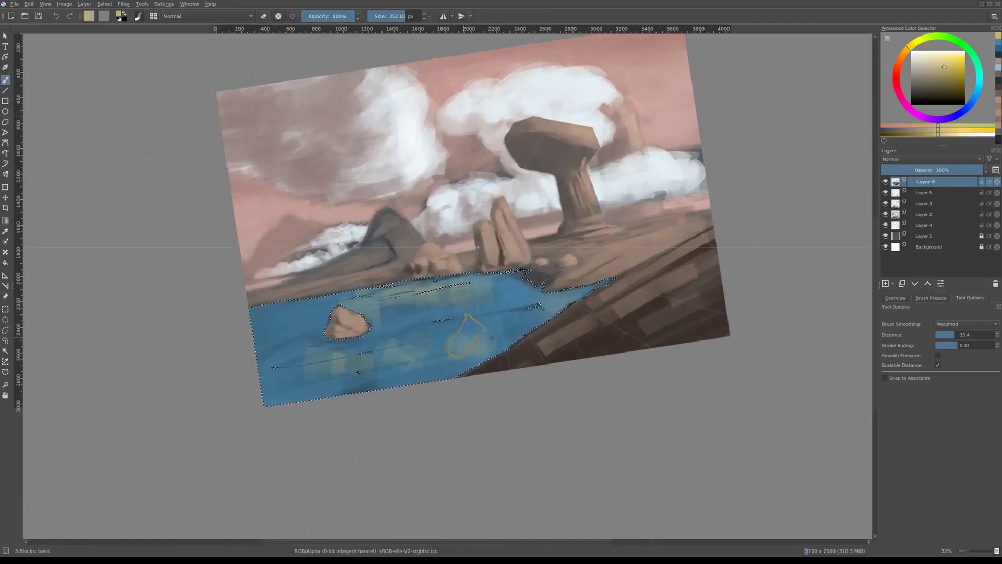
scroll(478, 324, up, 2)
key(bracketleft)
ctrl+click(501, 277)
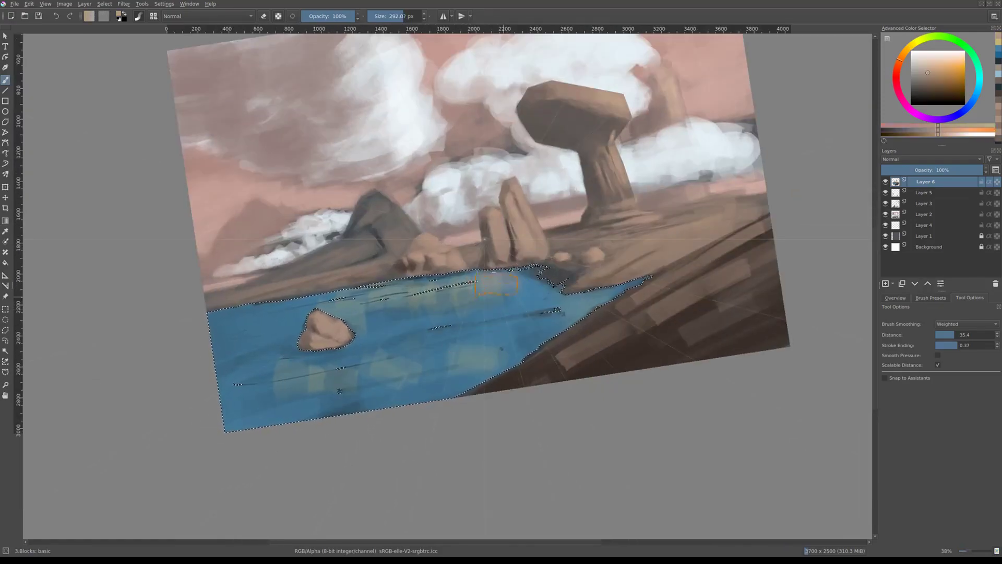
scroll(394, 274, up, 1)
key(bracketleft)
key(bracketleft)
key(bracketleft)
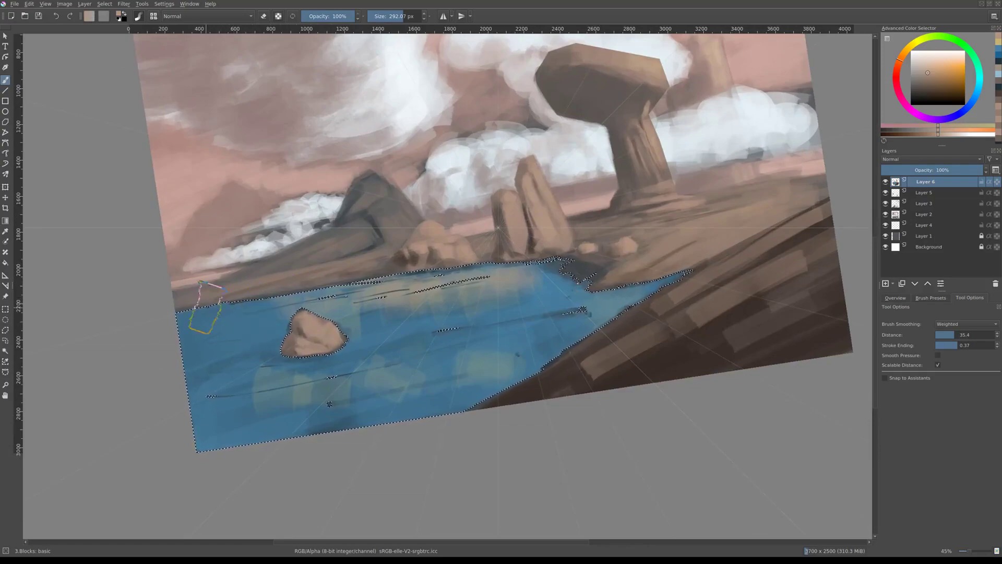
scroll(527, 266, down, 2)
key(bracketleft)
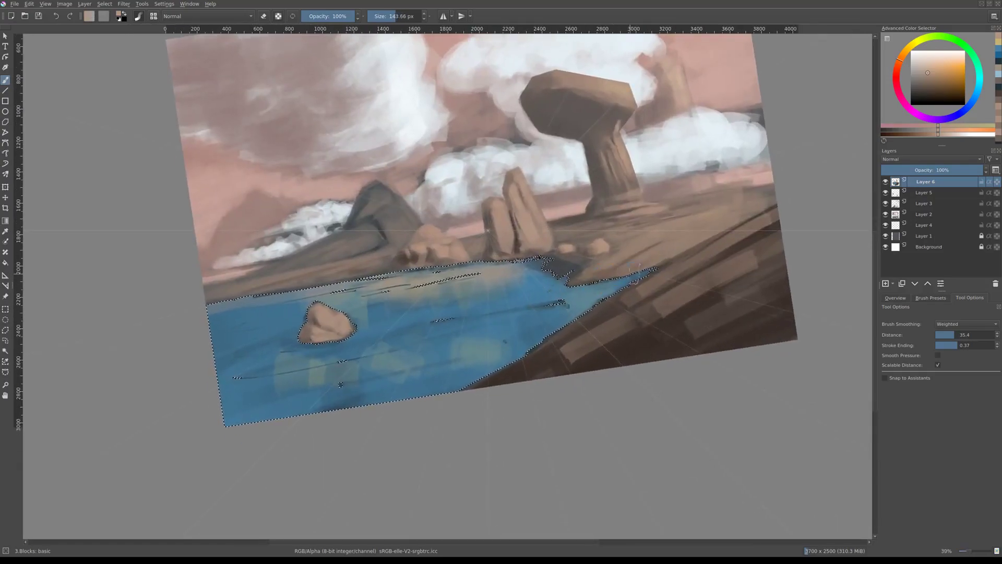
ctrl+click(311, 397)
Paint a lighter blue over the whitish patches in the lower water.
right_click(416, 358)
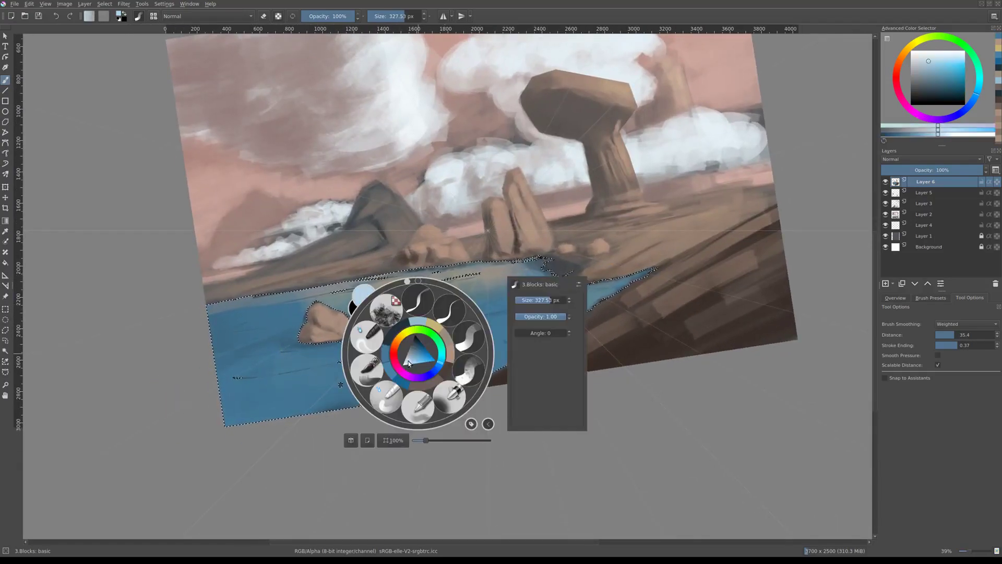
click(479, 343)
scroll(467, 248, down, 3)
scroll(467, 247, up, 1)
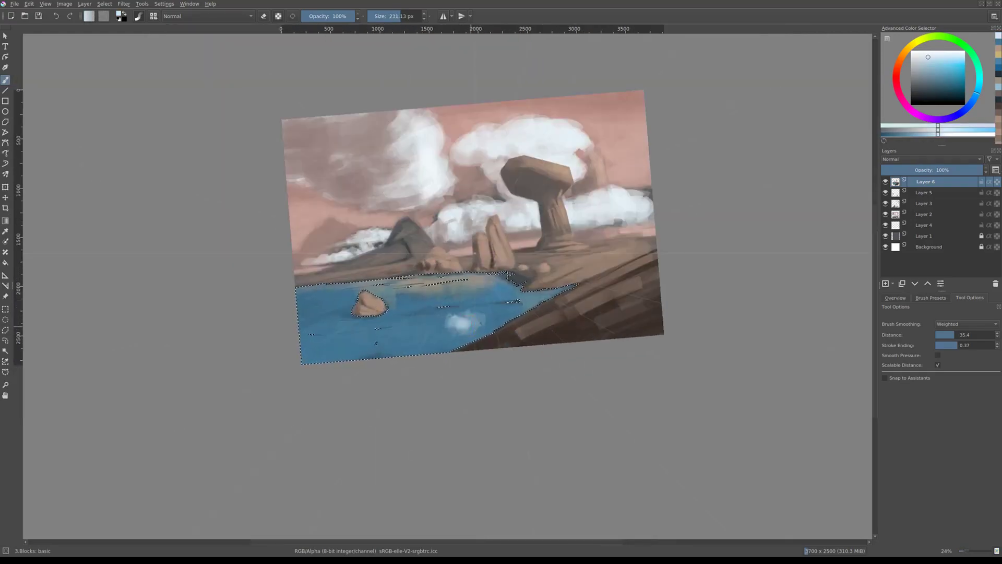
drag(386, 357, 403, 354)
scroll(284, 322, up, 2)
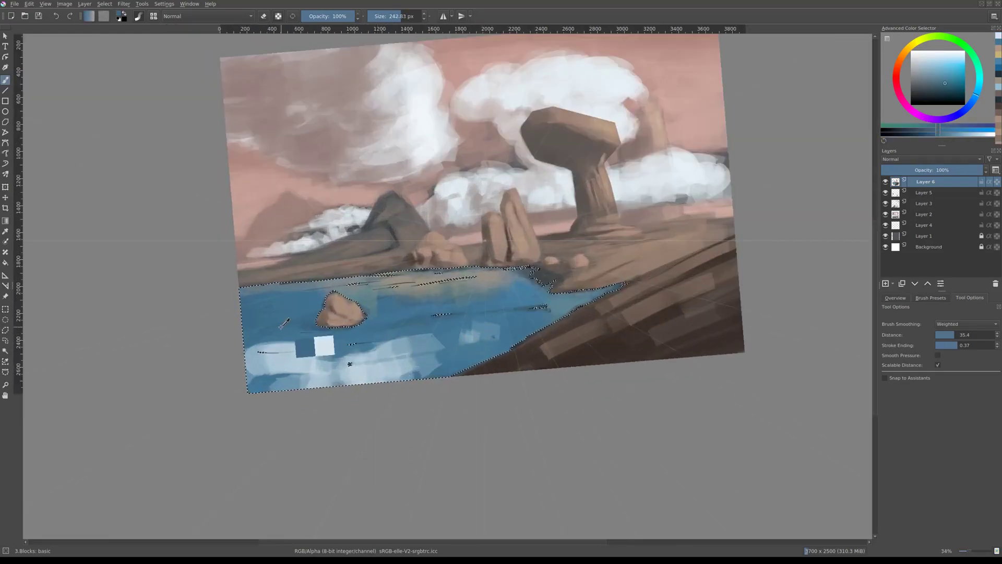
drag(361, 384, 417, 339)
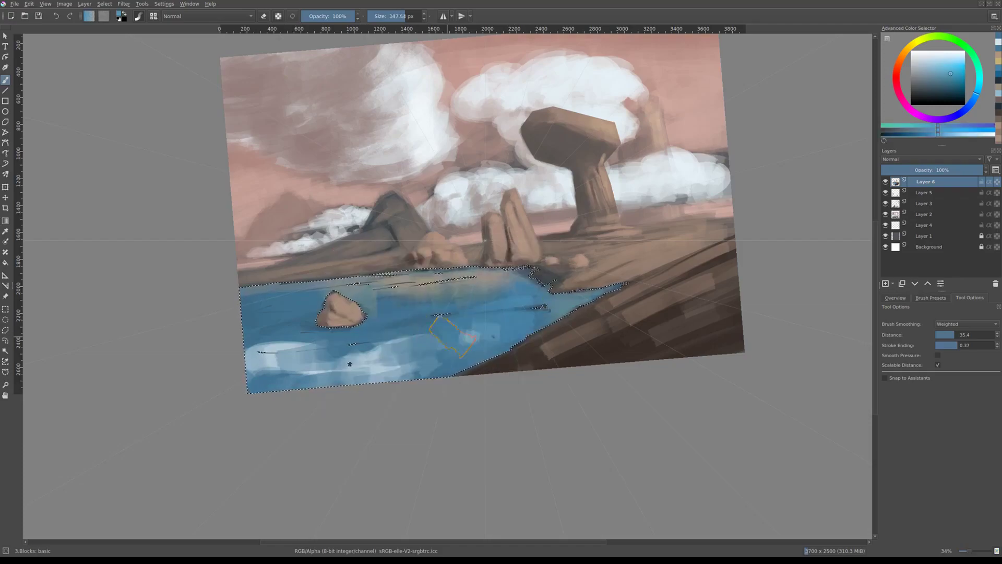
drag(276, 365, 287, 326)
scroll(290, 326, up, 1)
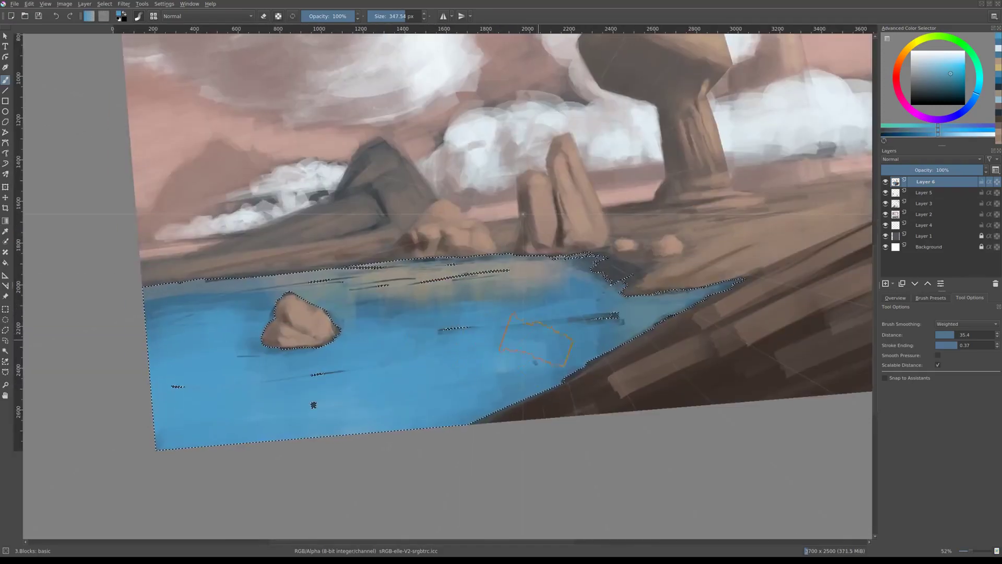
scroll(166, 360, up, 1)
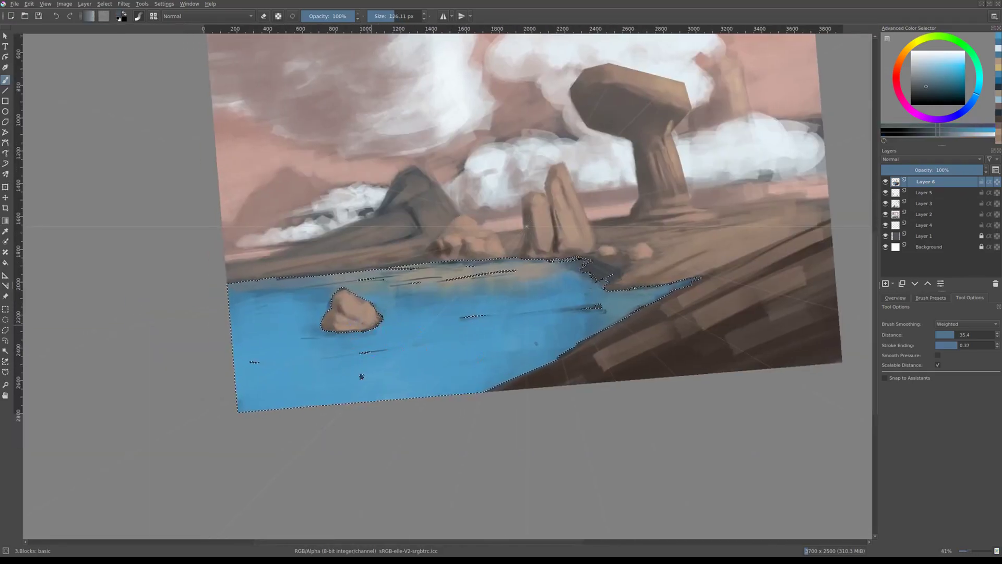
scroll(361, 376, down, 5)
scroll(399, 364, up, 4)
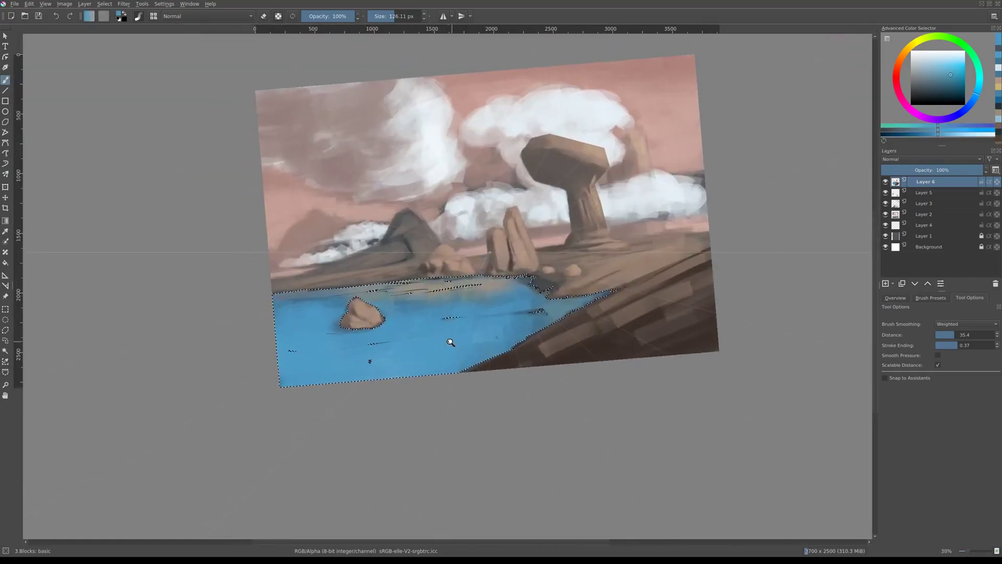
Streak pink sky reflections across the lower water.
right_click(412, 341)
click(391, 342)
mouse_move(484, 362)
mouse_down()
mouse_move(290, 414)
mouse_move(402, 380)
mouse_up()
scroll(402, 380, up, 2)
drag(235, 324, 380, 328)
Sample the water's blue, a light pink and a light blue from the canvas.
ctrl+click(421, 329)
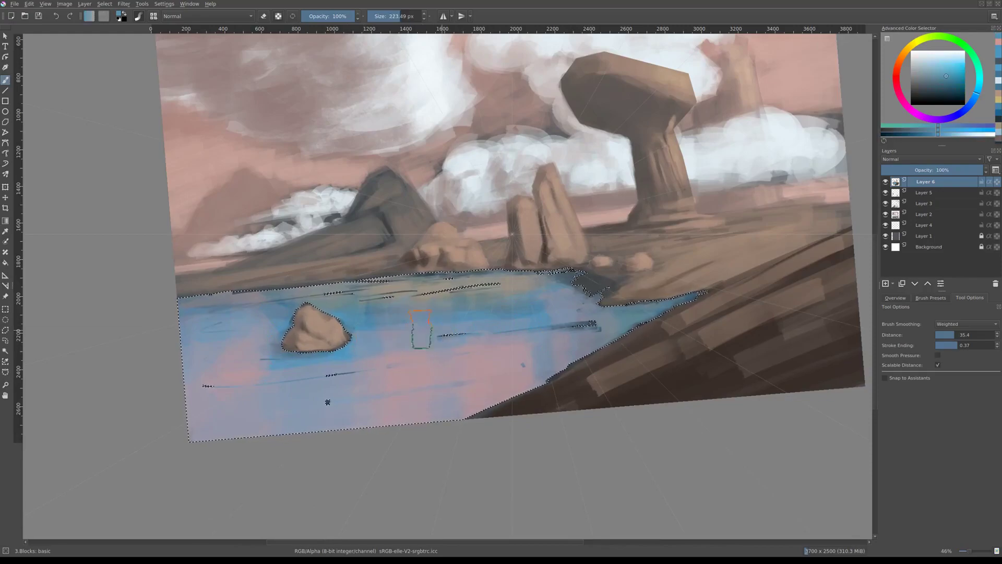
key(minus)
ctrl+click(290, 342)
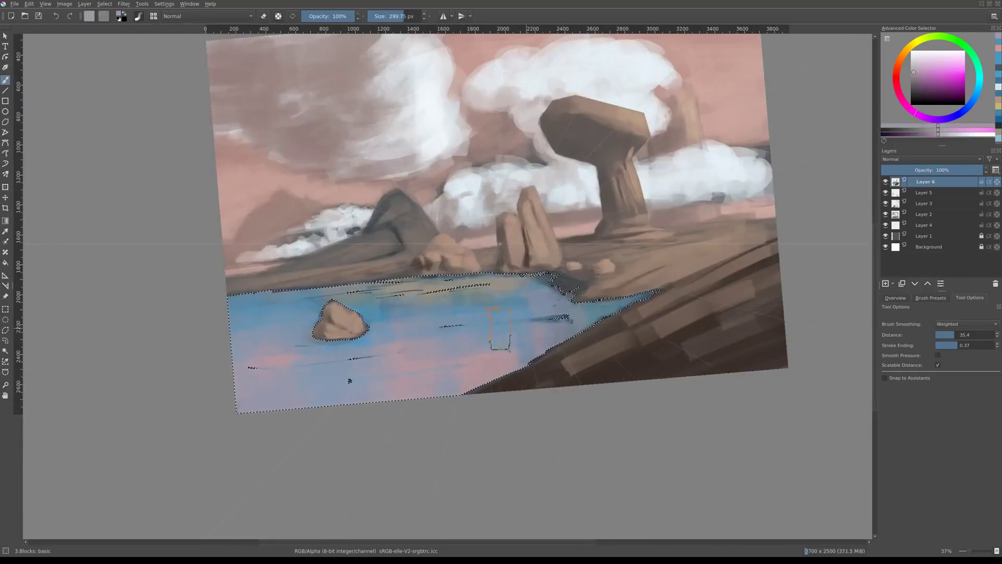
ctrl+click(545, 347)
Paint dark blue ripple strokes and dabs with the texture3 brush, then load a light blue soft airbrush.
right_click(510, 365)
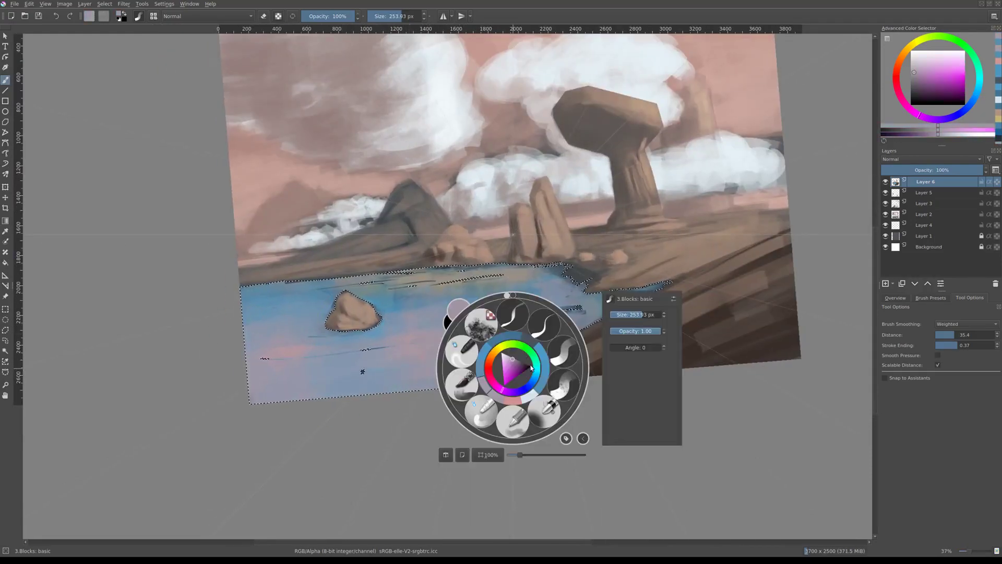
click(537, 346)
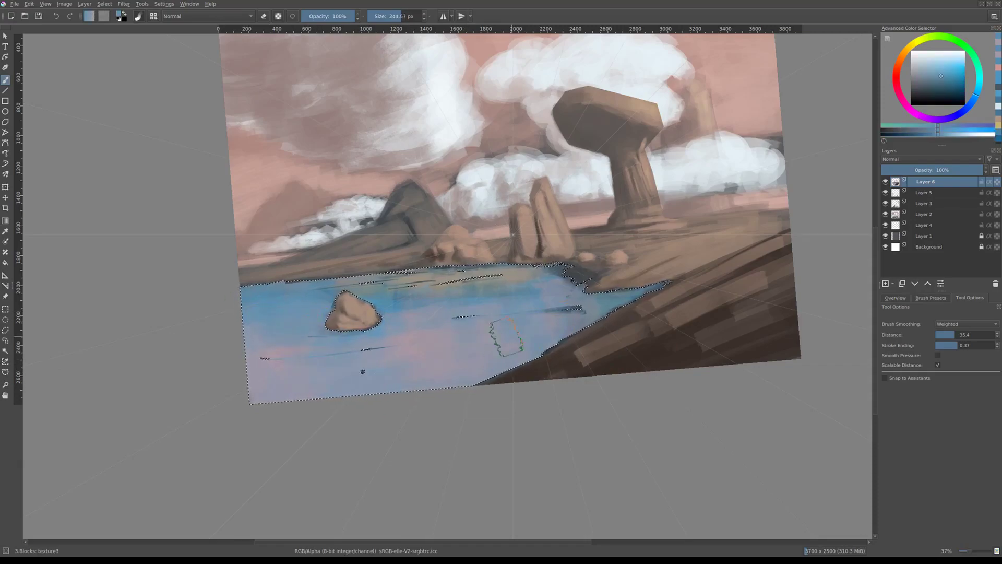
right_click(505, 337)
click(498, 338)
drag(449, 324, 517, 332)
key(minus)
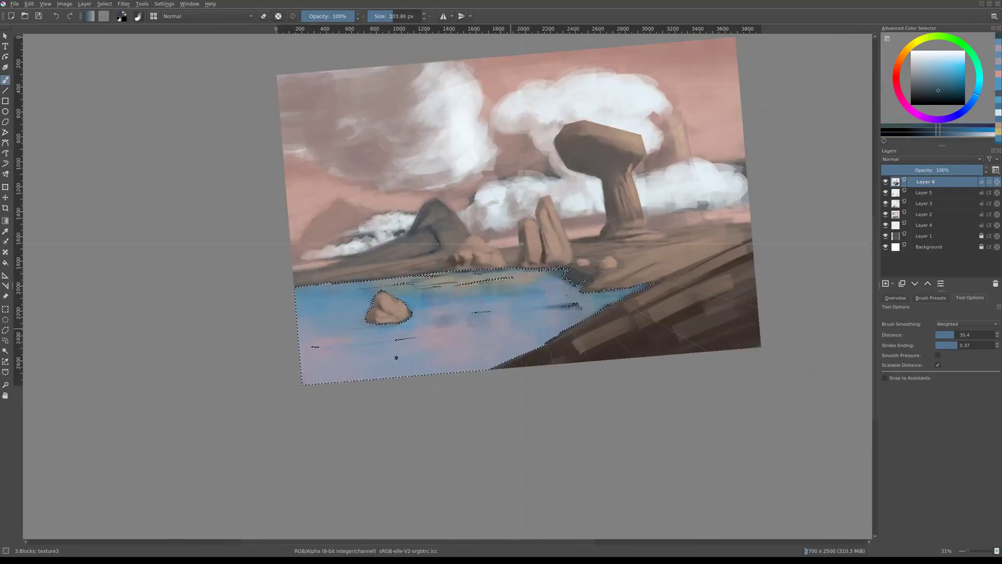
click(520, 350)
key(plus)
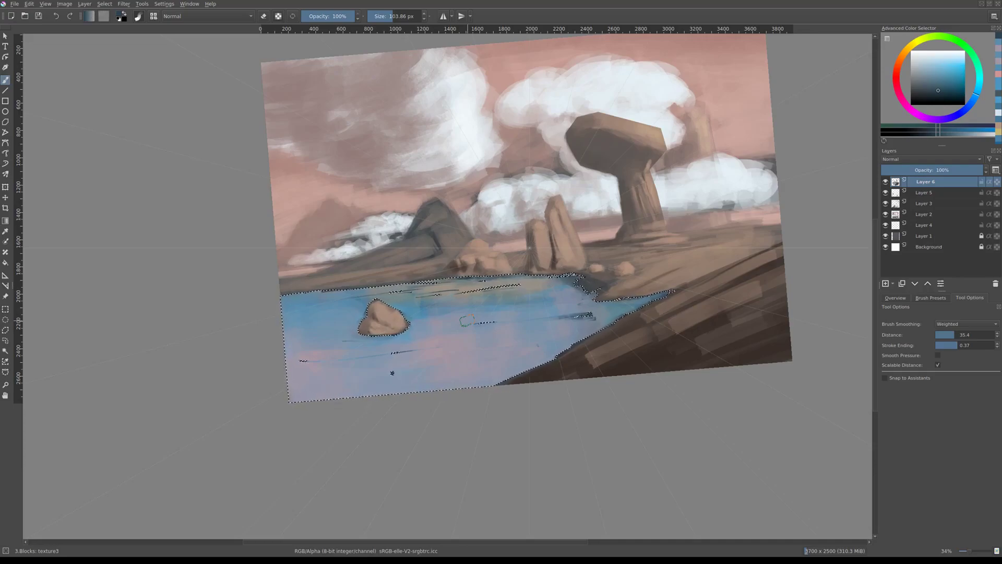
right_click(429, 355)
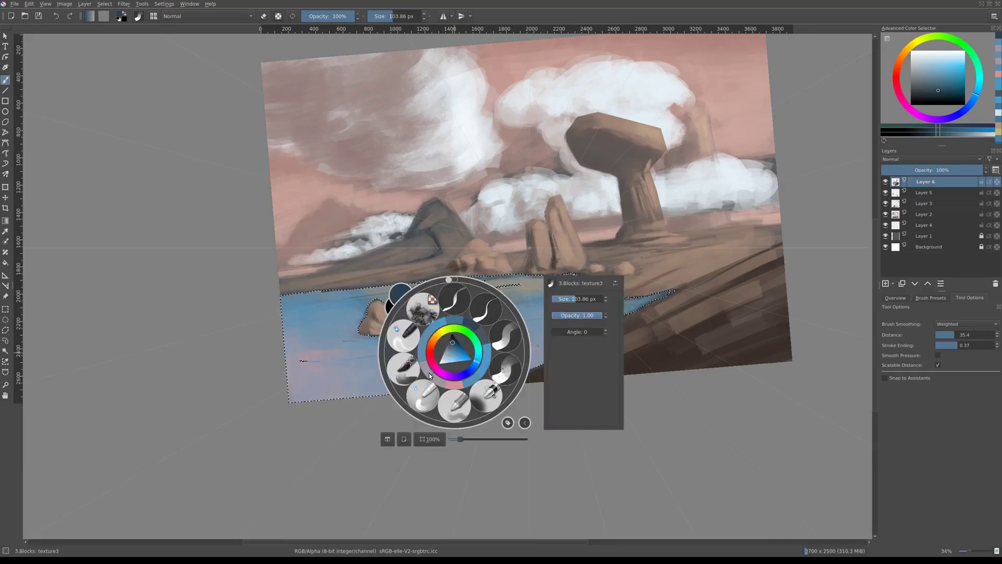
click(483, 364)
Load the Bristles-4 Glaze brush and frame the lower lake for reflections.
right_click(464, 359)
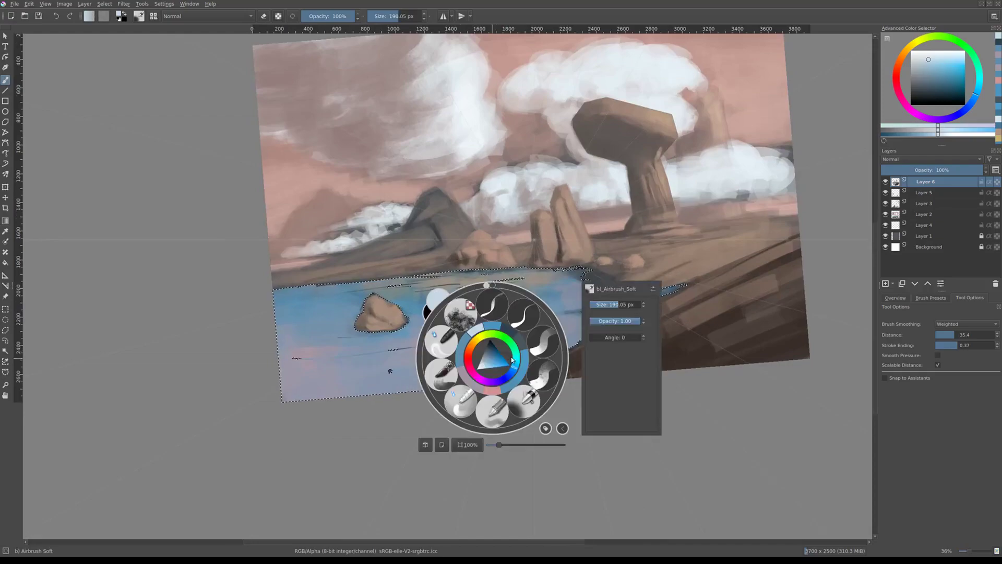
click(471, 372)
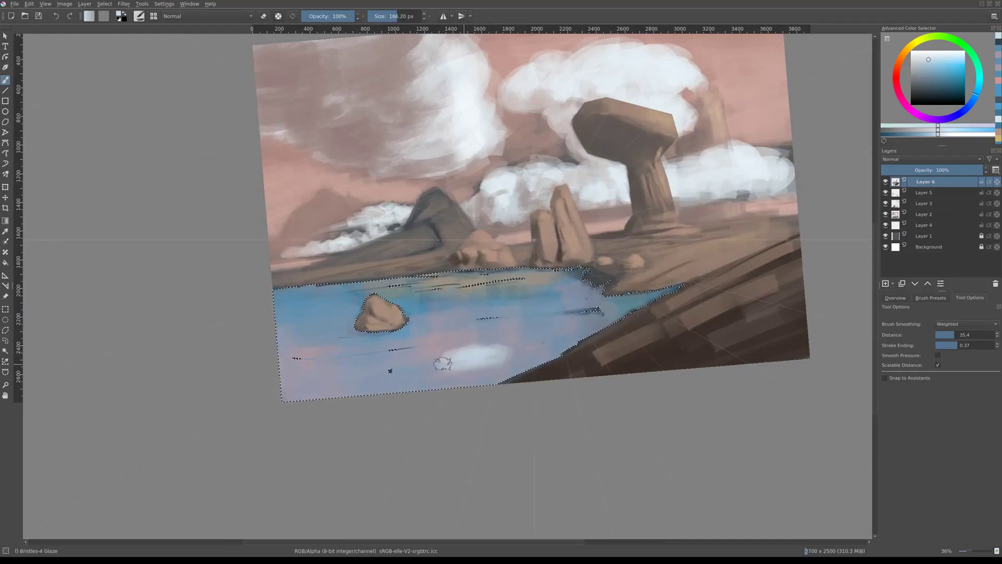
scroll(405, 353, down, 1)
scroll(455, 353, up, 2)
right_click(458, 369)
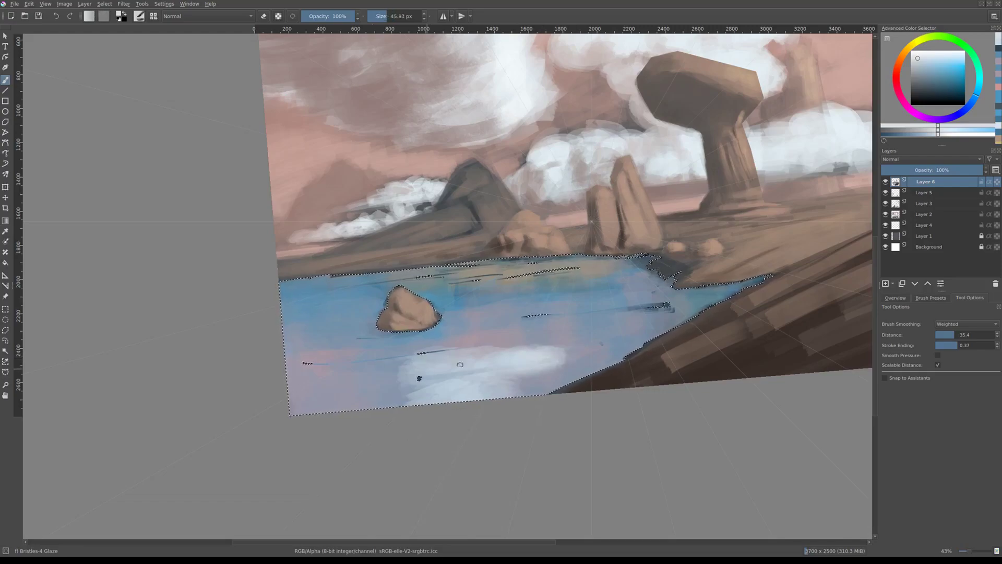
scroll(459, 363, down, 2)
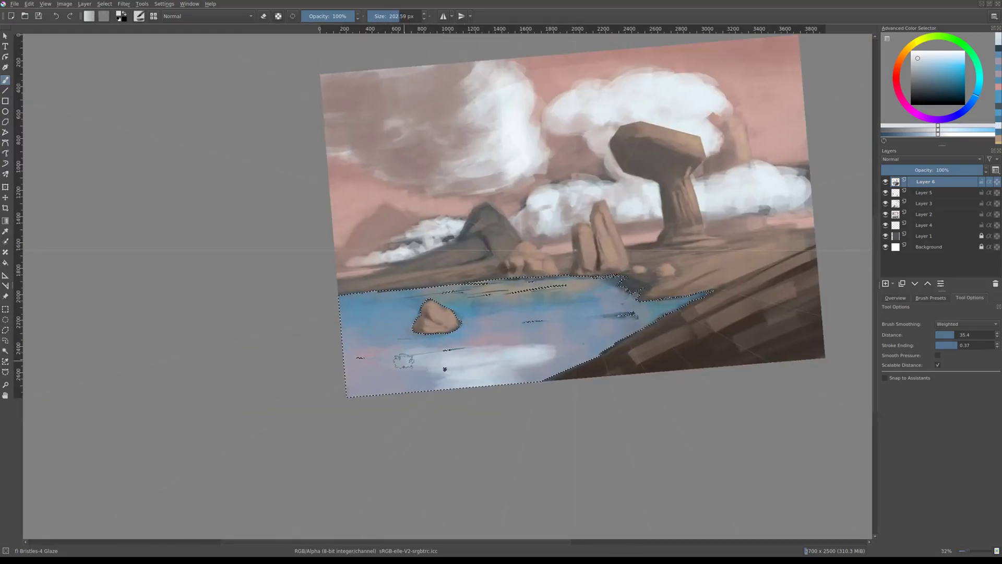
drag(403, 361, 416, 371)
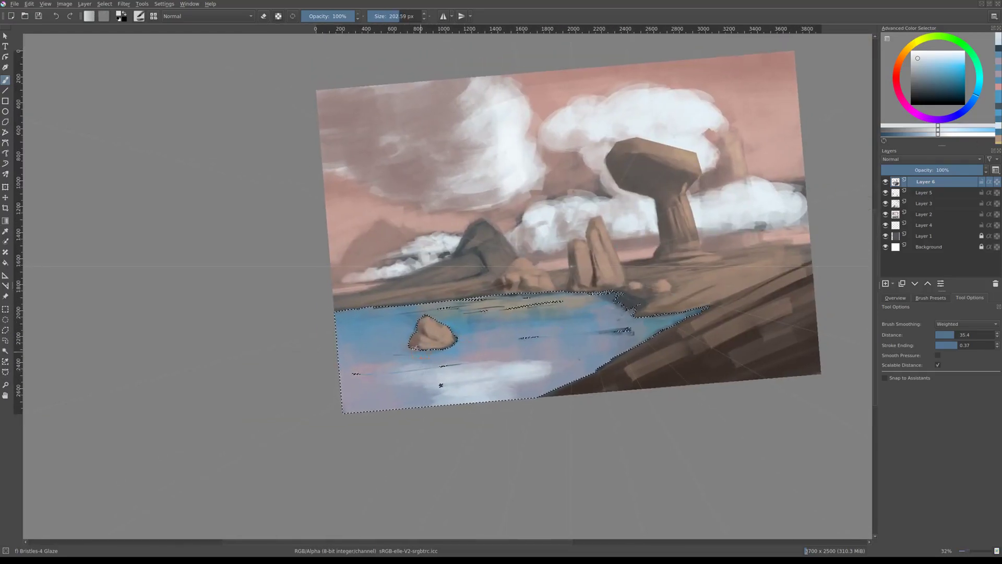
scroll(412, 371, up, 1)
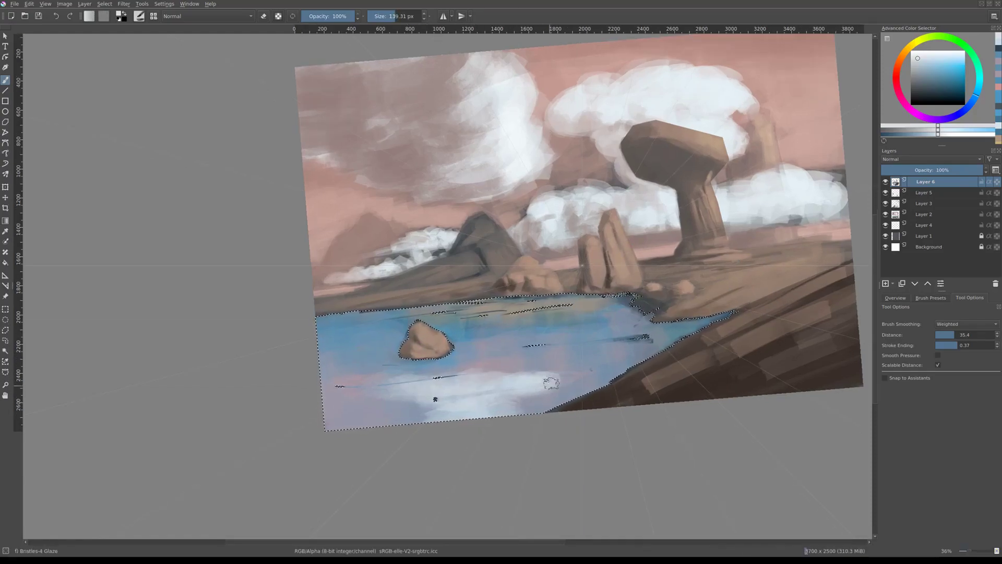
Choose an orange paint colour and release the selection around the lake with Ctrl+Shift+A.
right_click(495, 362)
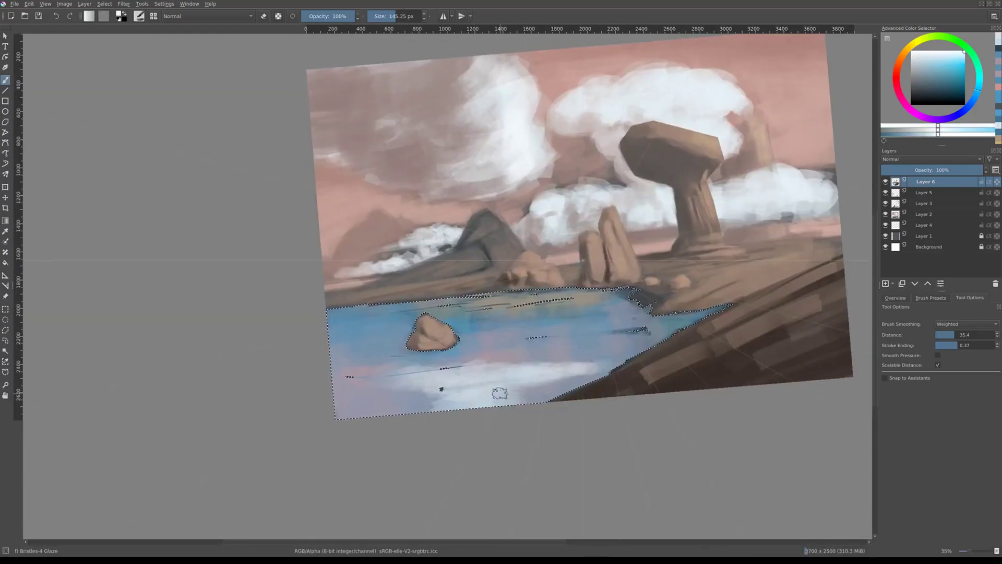
right_click(494, 377)
click(477, 362)
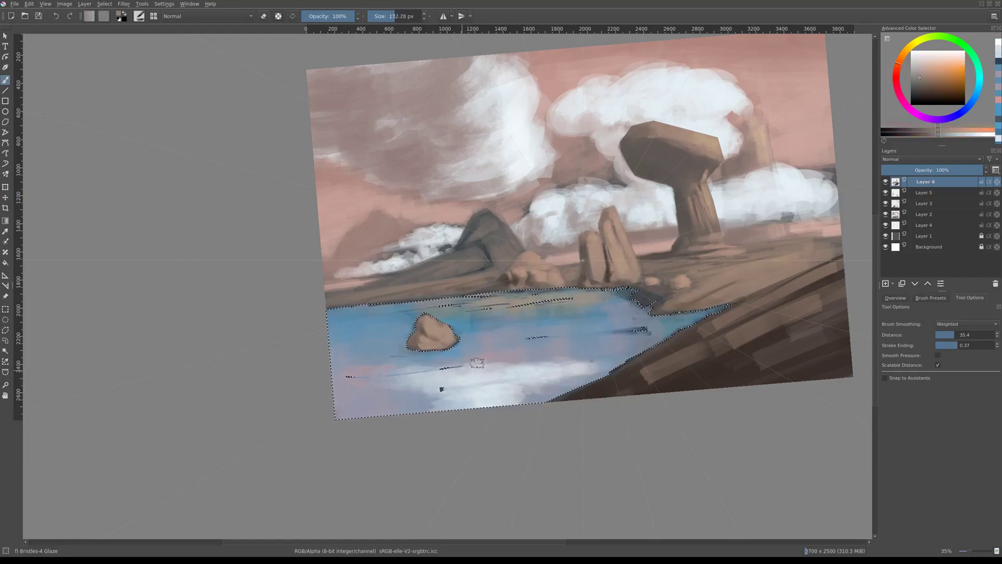
key(ctrl+shift+a)
scroll(494, 366, down, 3)
Switch back to the blocky basic brush, sampling brown-orange and water blue while resizing it.
scroll(514, 353, up, 2)
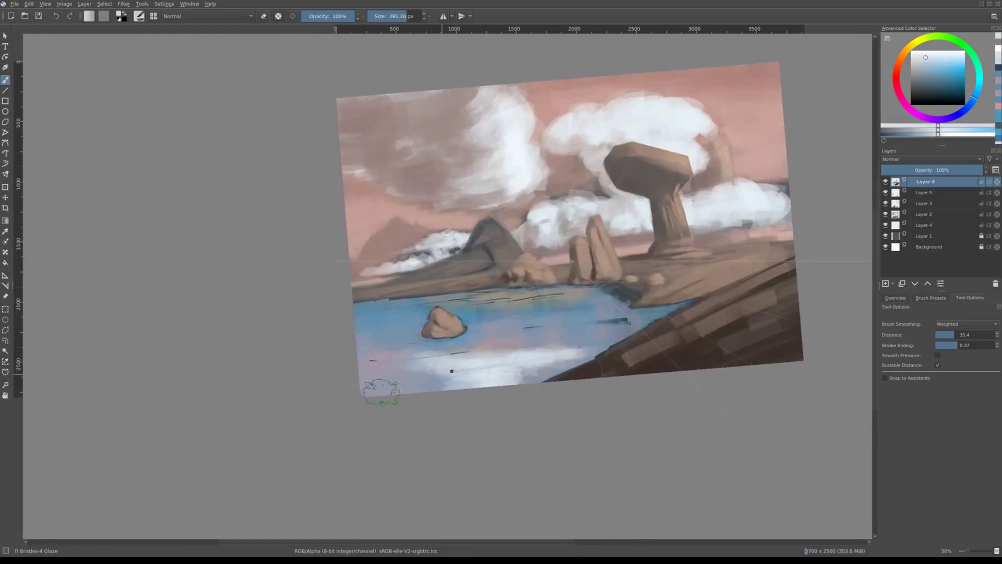
scroll(626, 320, up, 2)
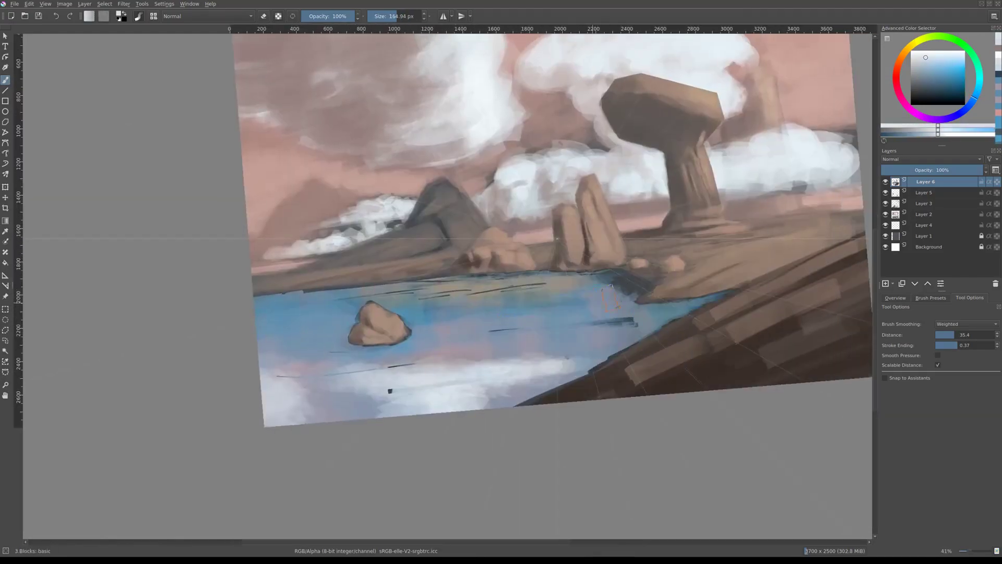
key(slash)
ctrl+click(656, 275)
scroll(622, 277, down, 1)
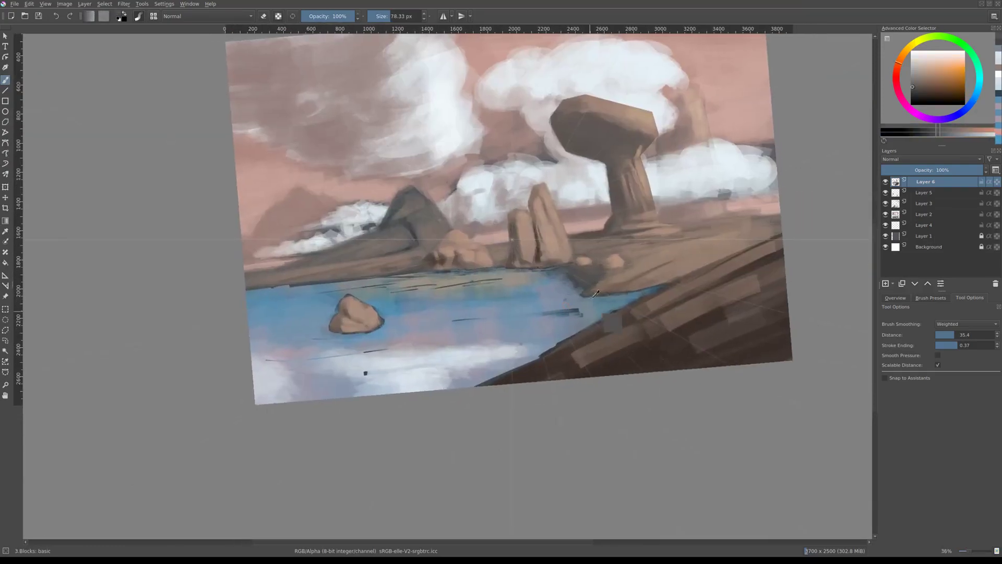
key(bracketright)
ctrl+click(583, 282)
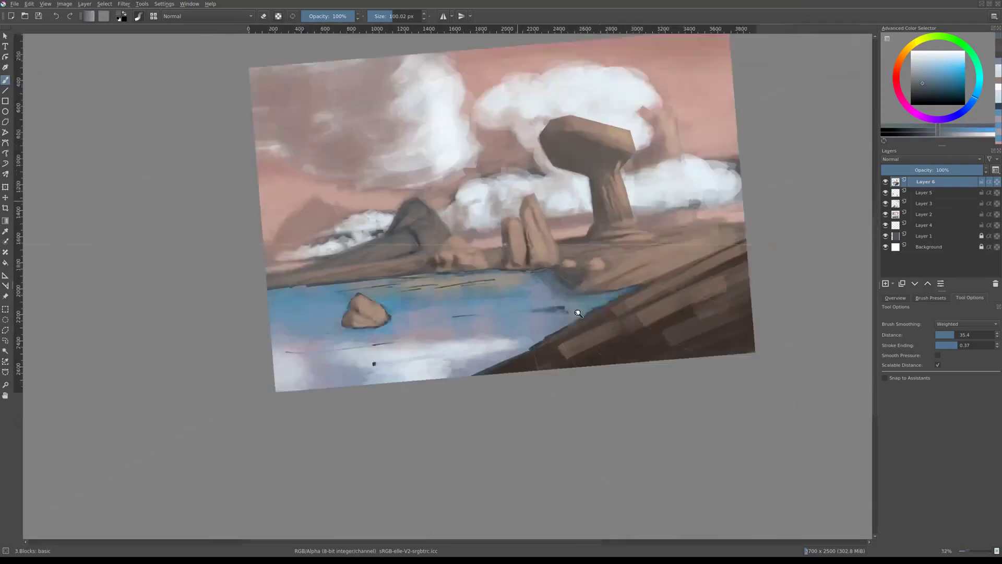
scroll(586, 292, up, 2)
scroll(585, 292, down, 3)
scroll(585, 292, up, 3)
key(bracketleft)
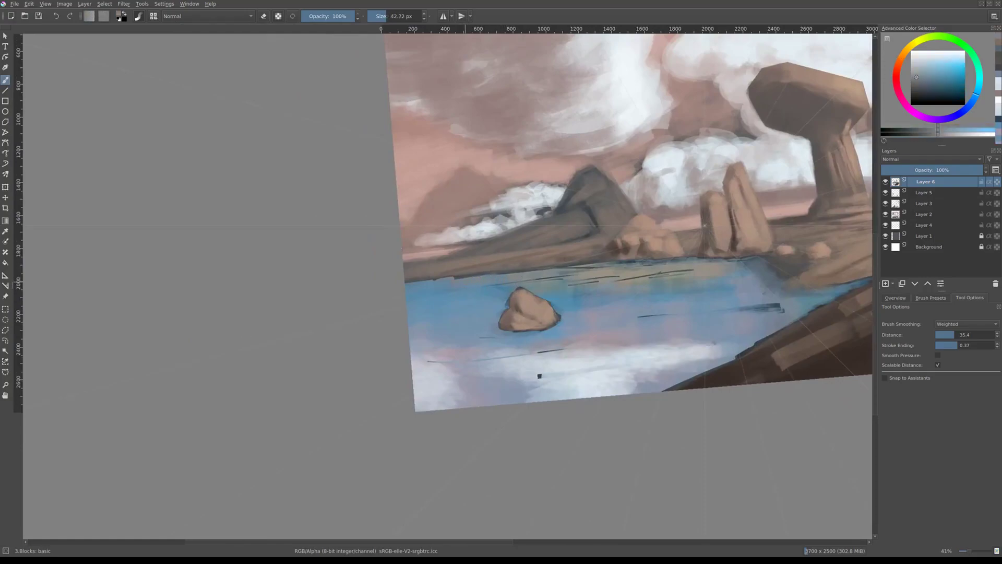
Pan to the left shore, picking brown-orange and grey-blue from the painting.
scroll(704, 226, up, 1)
ctrl+click(699, 224)
scroll(700, 223, up, 1)
key(bracketleft)
key(bracketleft)
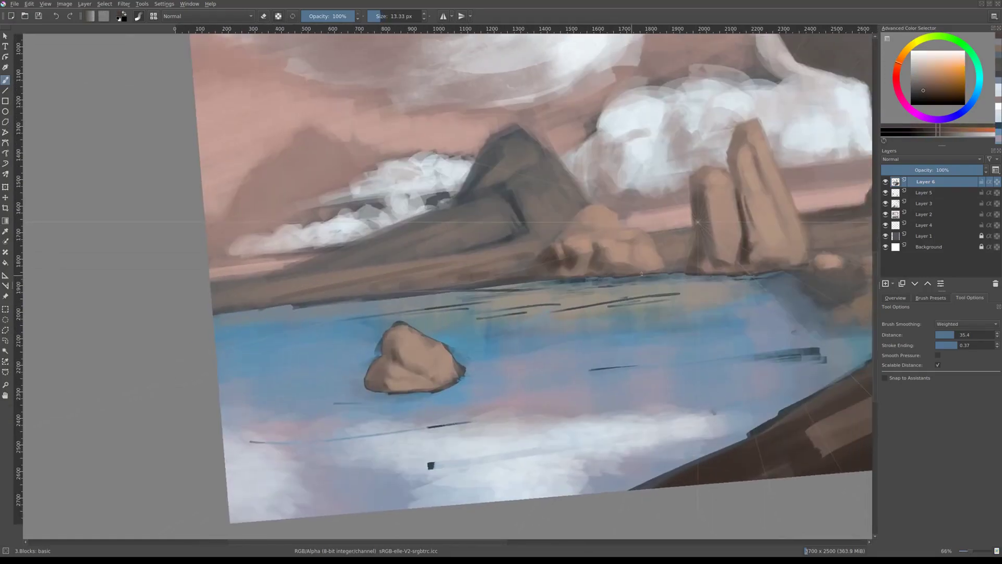
drag(644, 298, 802, 279)
key(bracketleft)
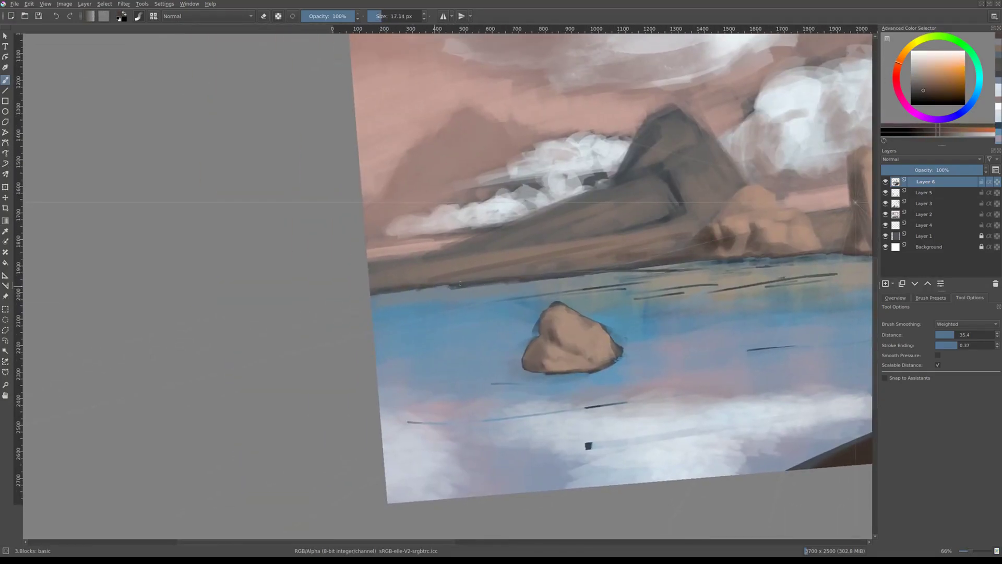
scroll(460, 284, down, 2)
ctrl+click(575, 315)
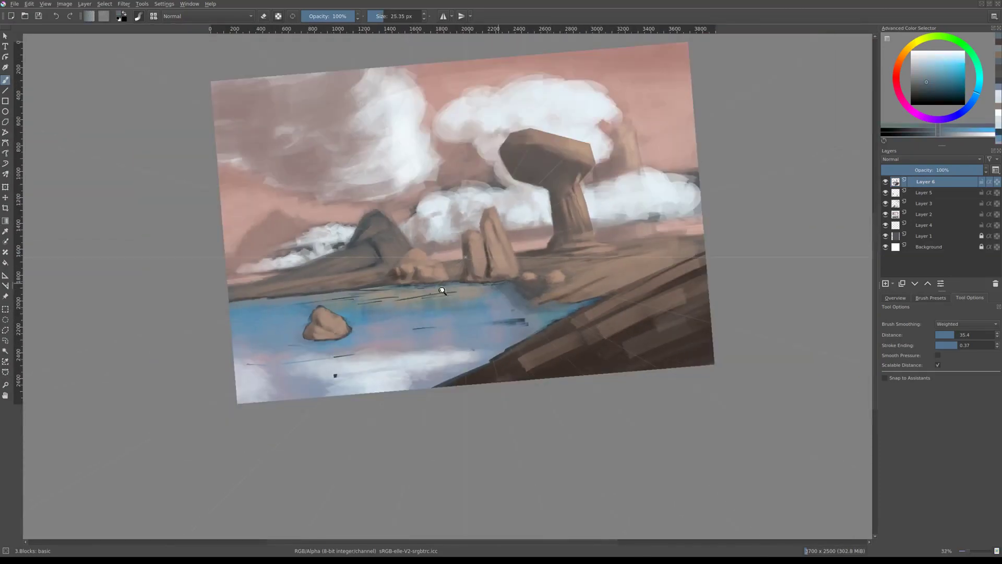
Paint around the small rock using sampled rock browns and water blues.
scroll(444, 286, up, 2)
ctrl+click(447, 286)
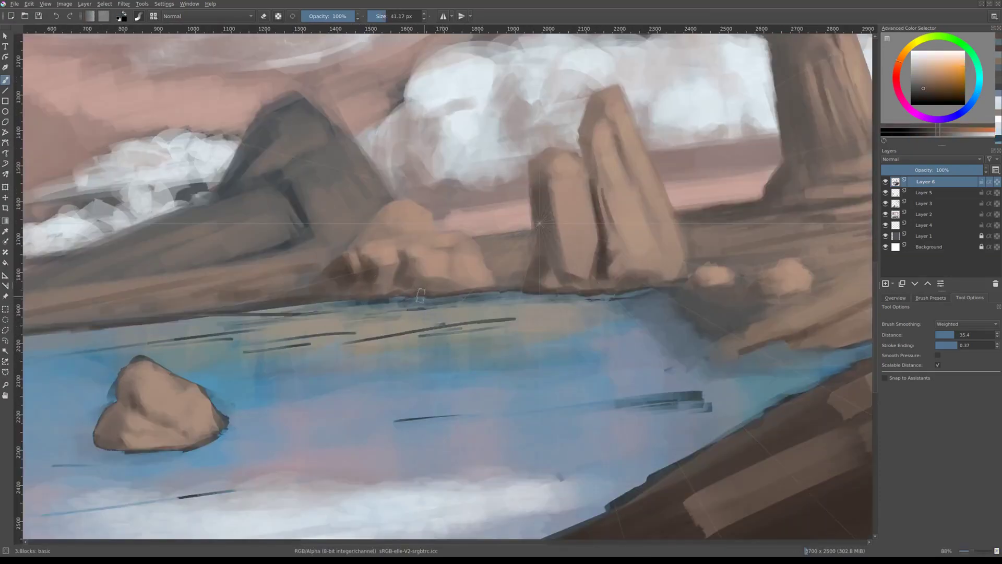
scroll(420, 295, down, 2)
scroll(409, 329, up, 2)
ctrl+click(410, 329)
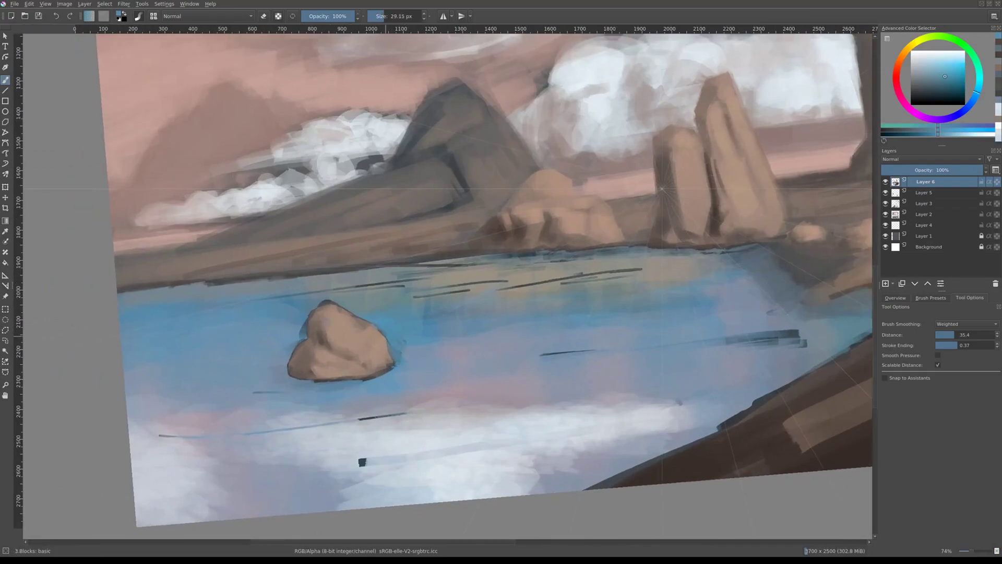
scroll(327, 302, down, 3)
ctrl+click(528, 329)
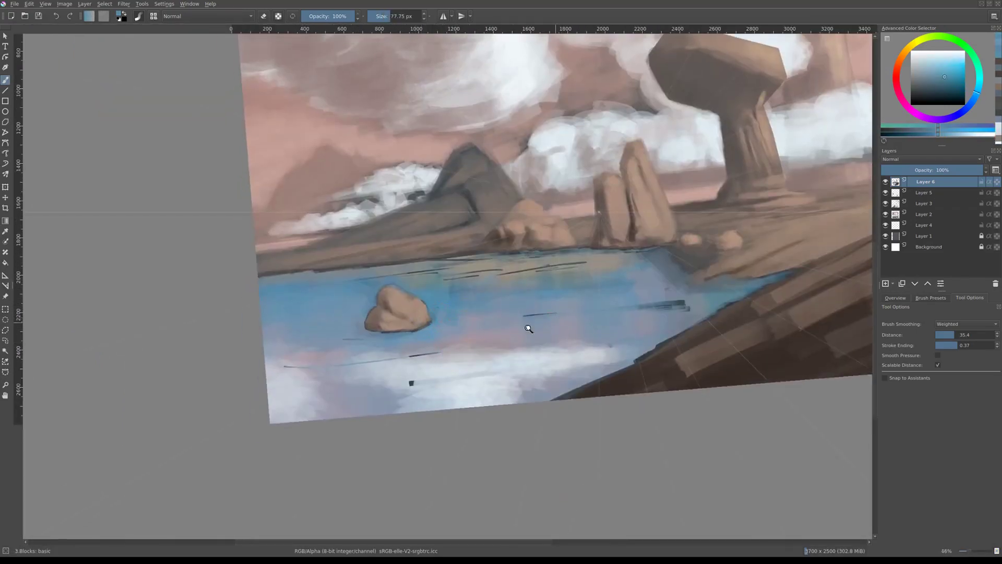
ctrl+click(400, 315)
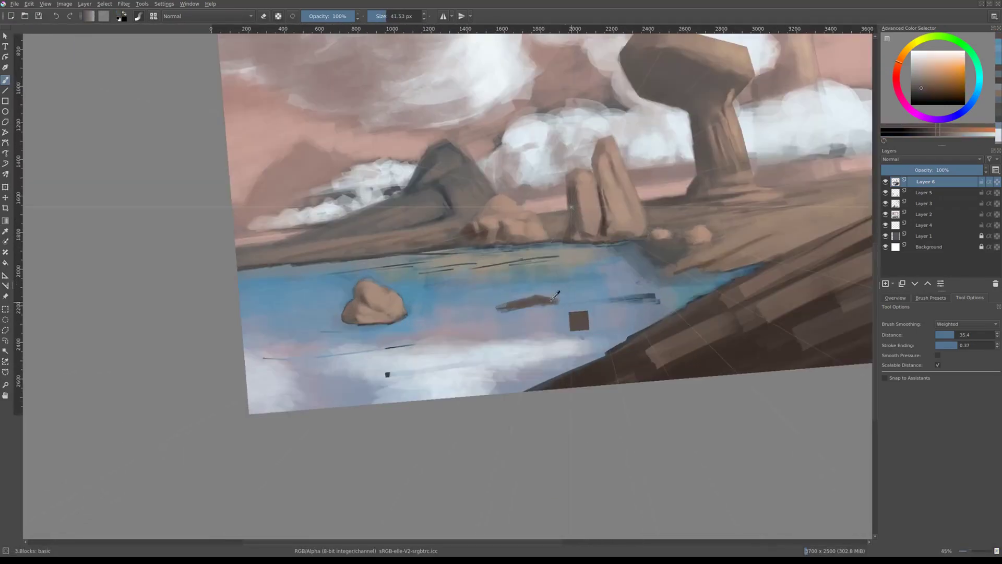
scroll(574, 305, down, 1)
ctrl+click(395, 297)
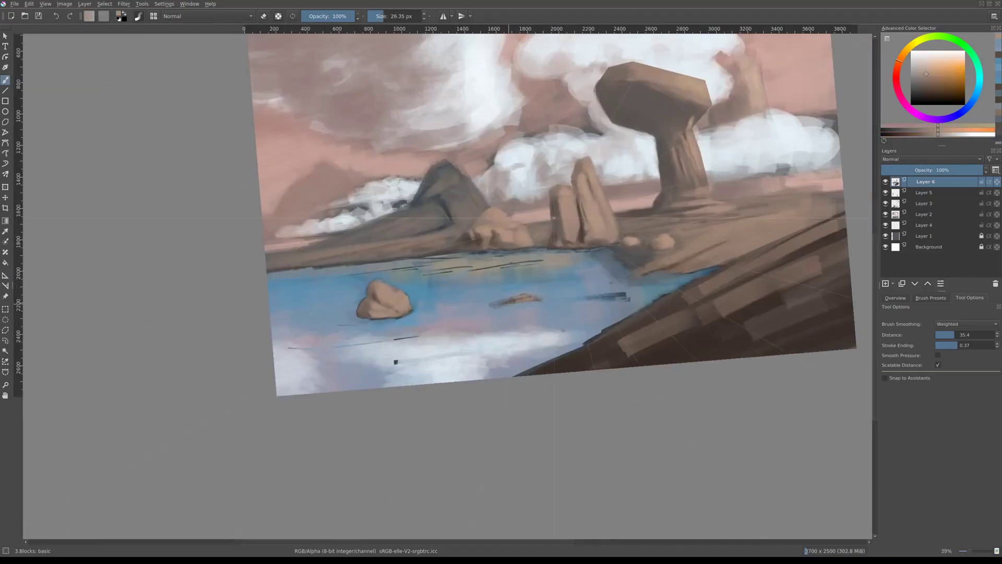
Add light blue ripple lines in the water and save the painting.
scroll(494, 319, up, 2)
ctrl+click(493, 324)
scroll(491, 321, down, 2)
scroll(470, 311, up, 3)
ctrl+click(464, 307)
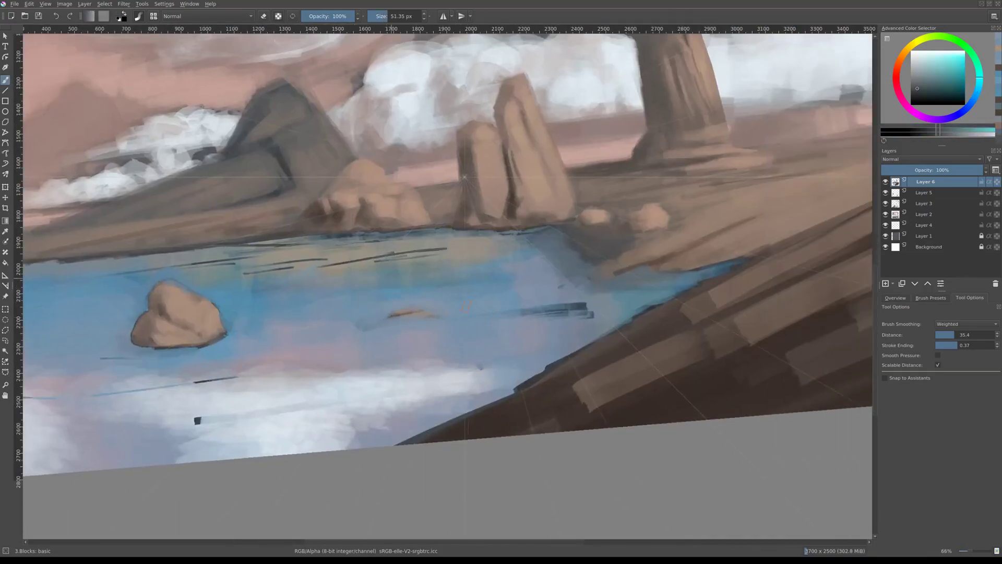
scroll(464, 308, down, 1)
scroll(501, 313, down, 4)
scroll(511, 316, up, 2)
scroll(537, 310, down, 2)
key(ctrl+s)
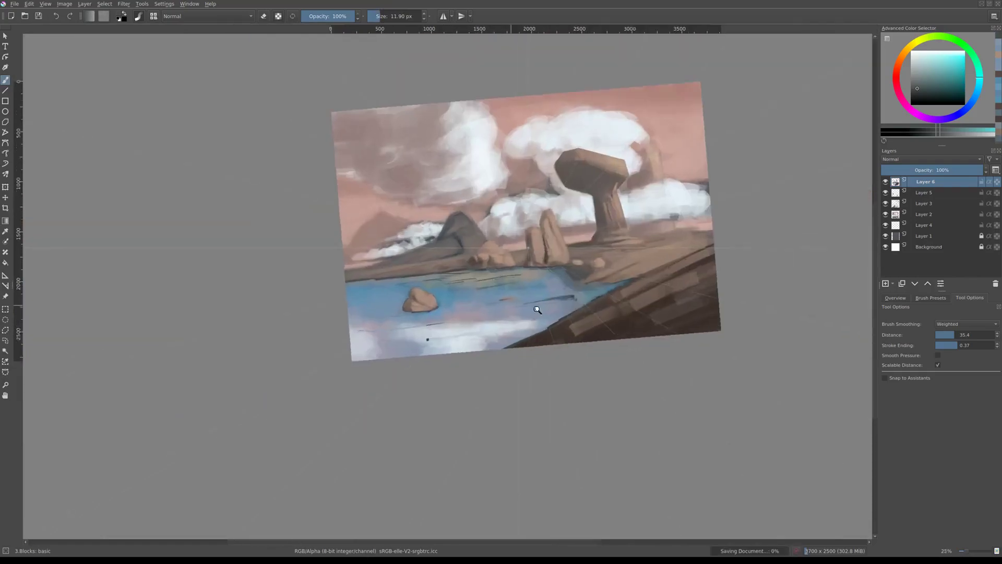
Deepen the dark blue water shadow beneath the rock using sampled rock brown and blues.
scroll(537, 310, up, 2)
ctrl+click(465, 366)
scroll(497, 315, up, 2)
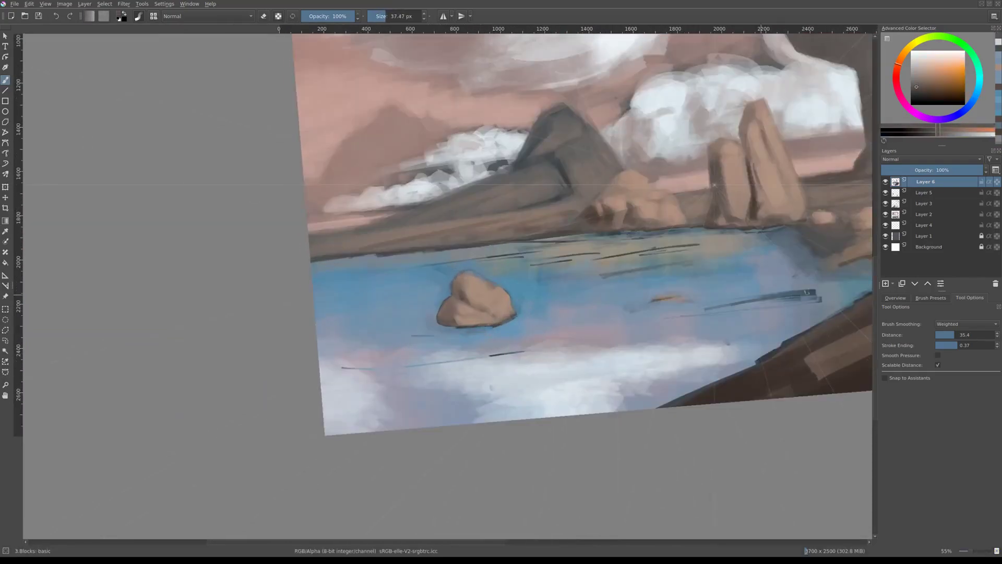
scroll(454, 308, down, 1)
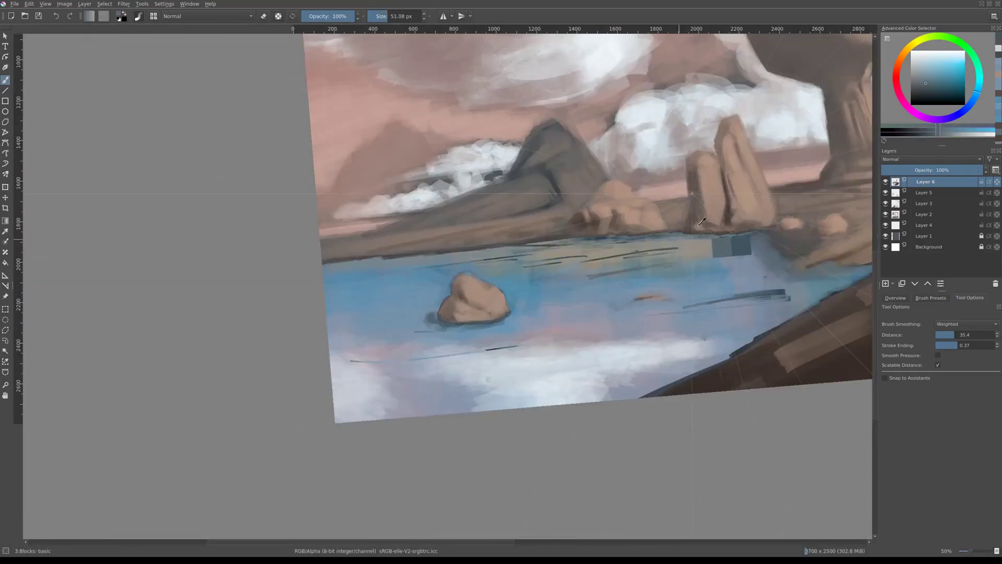
ctrl+click(447, 311)
scroll(459, 291, up, 2)
ctrl+click(434, 325)
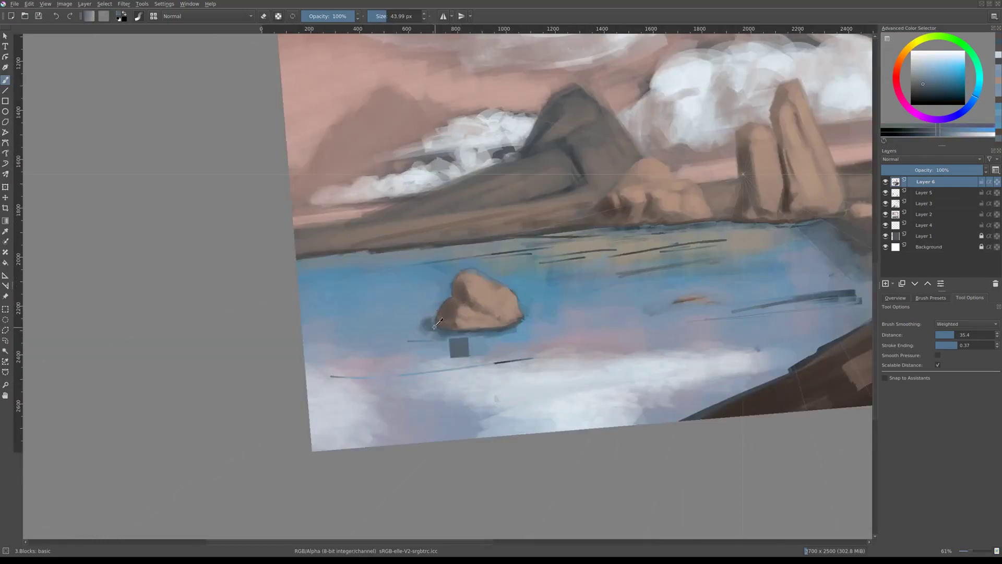
ctrl+click(465, 334)
scroll(465, 334, down, 2)
scroll(475, 329, up, 4)
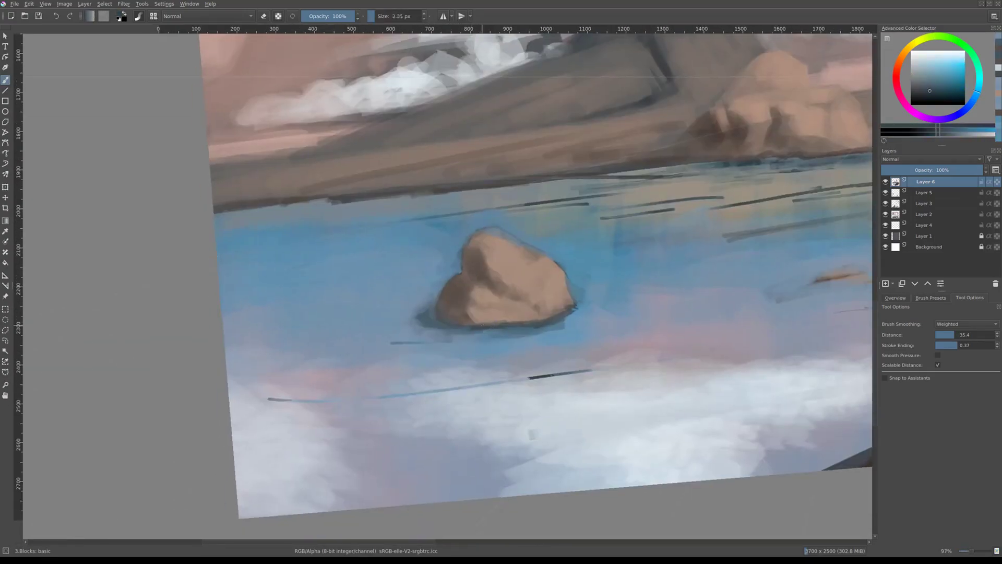
Adjust colour and brush from the quick palette, then save the painting again.
right_click(488, 334)
scroll(488, 334, down, 1)
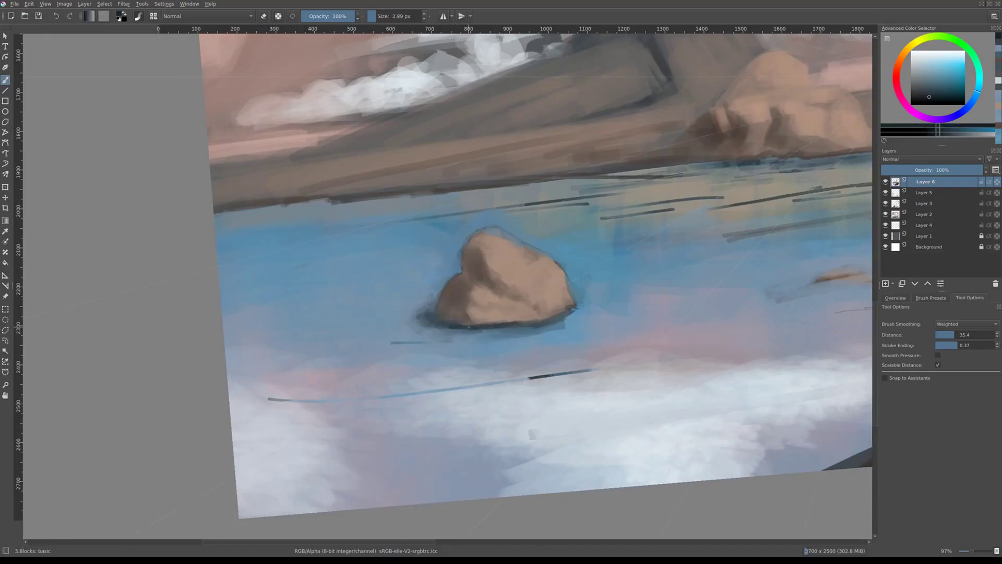
scroll(392, 374, down, 3)
scroll(536, 249, up, 2)
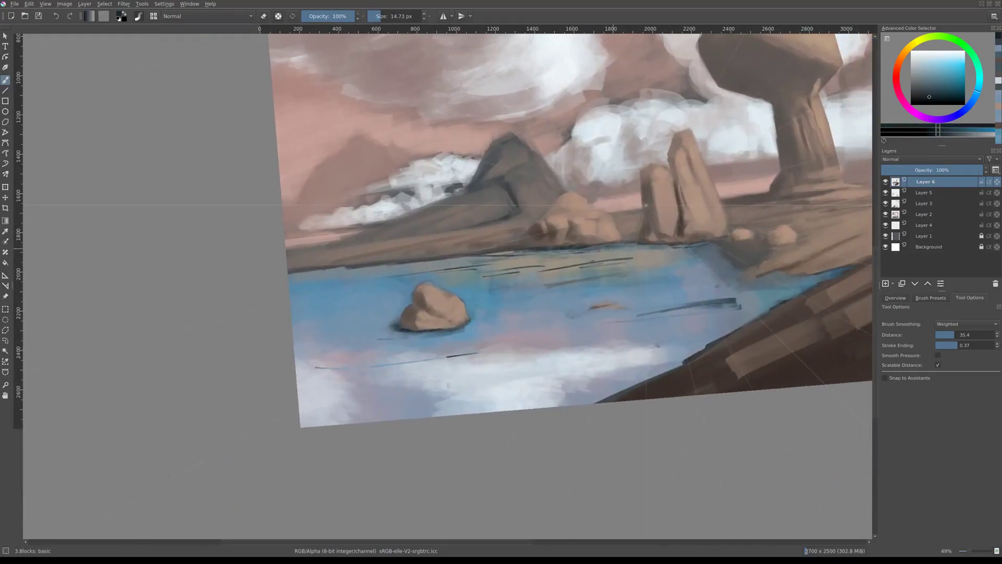
key(ctrl+s)
scroll(646, 244, down, 1)
scroll(541, 313, down, 2)
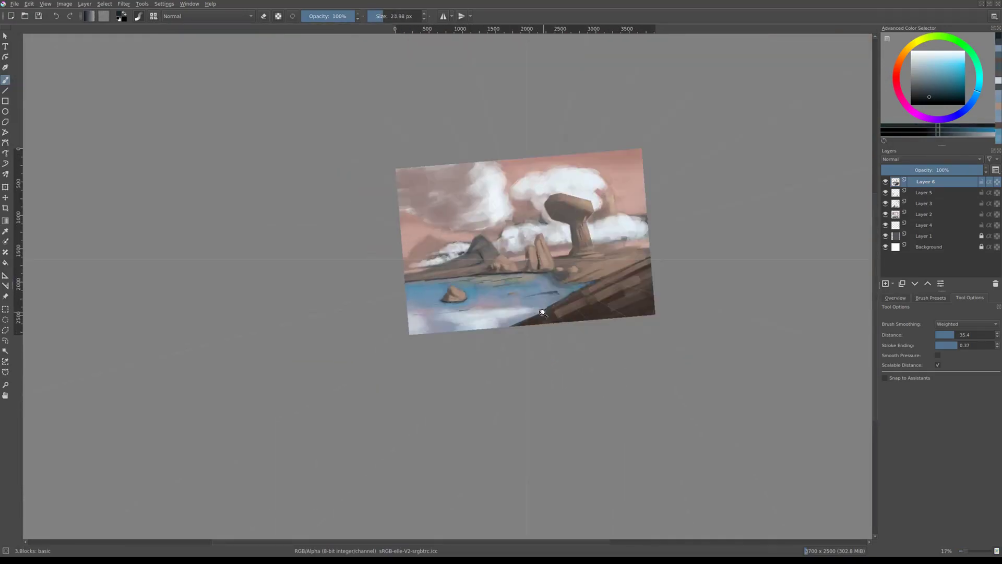
scroll(541, 313, up, 2)
scroll(528, 318, down, 1)
scroll(597, 270, up, 2)
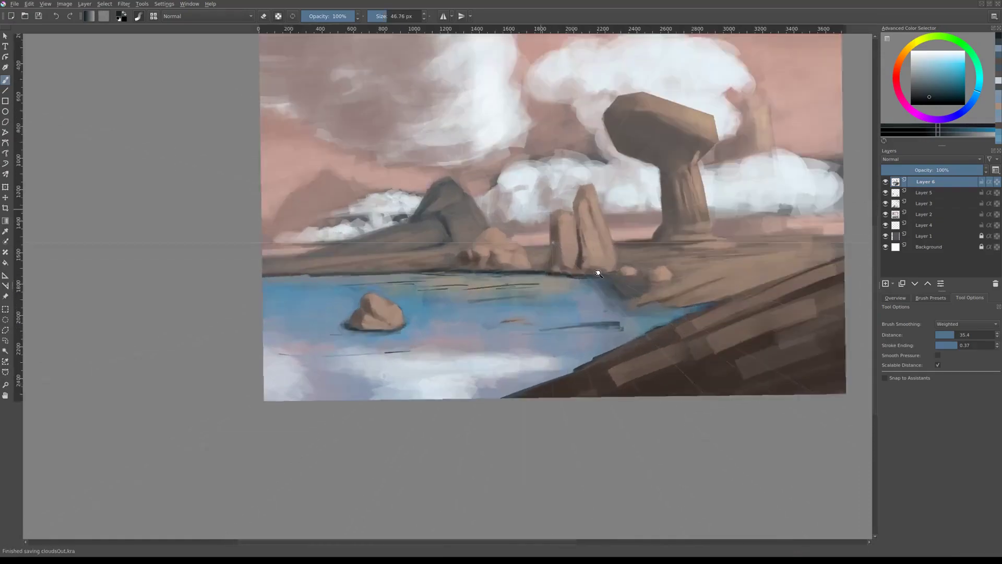
scroll(615, 282, down, 4)
Undo the stray dark dabs painted onto the water.
scroll(616, 282, up, 5)
click(435, 300)
ctrl+click(393, 281)
key(ctrl+z)
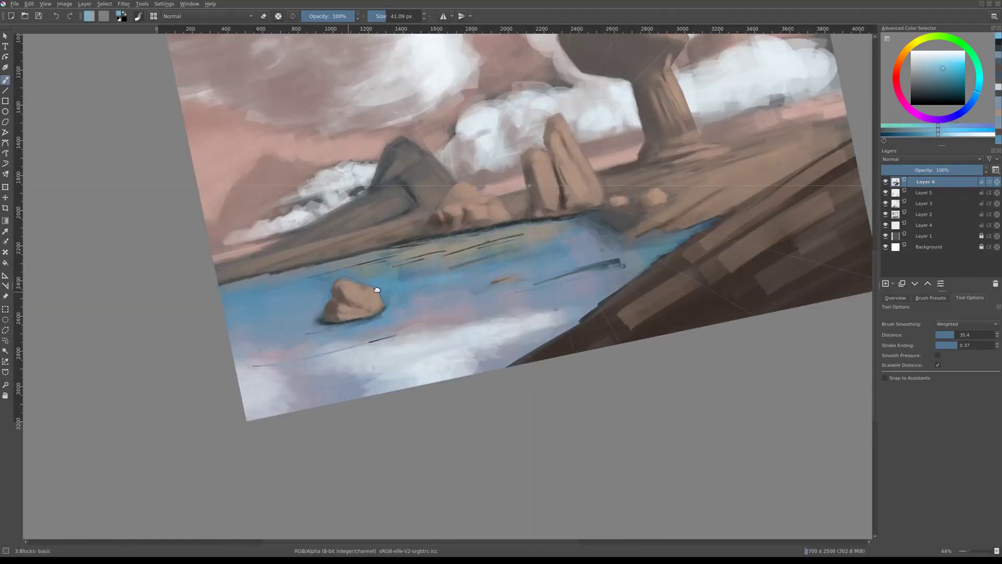
Paint pinkish grey sampled from the sky over the left cloud's top.
drag(376, 289, 674, 227)
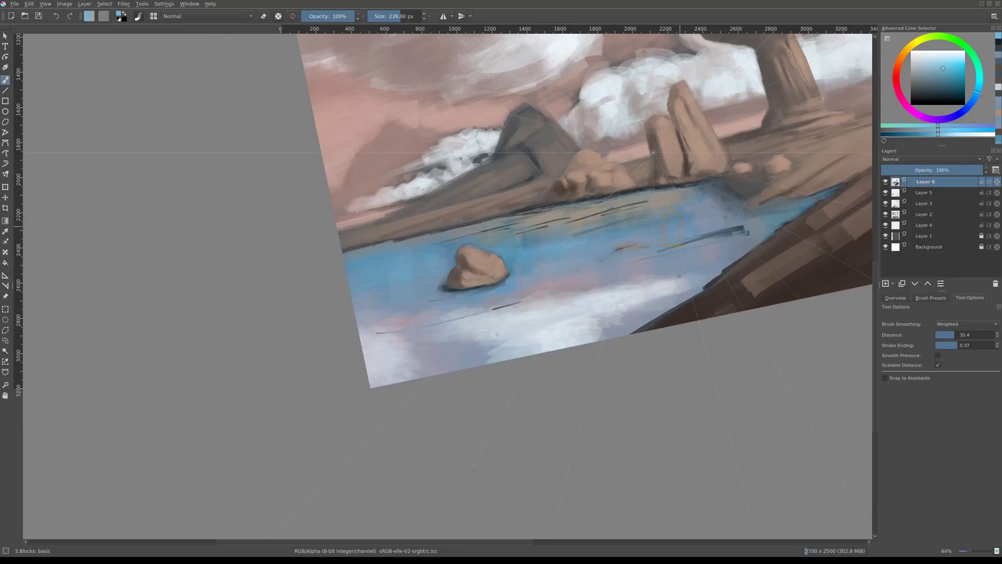
scroll(457, 258, down, 5)
scroll(605, 329, up, 3)
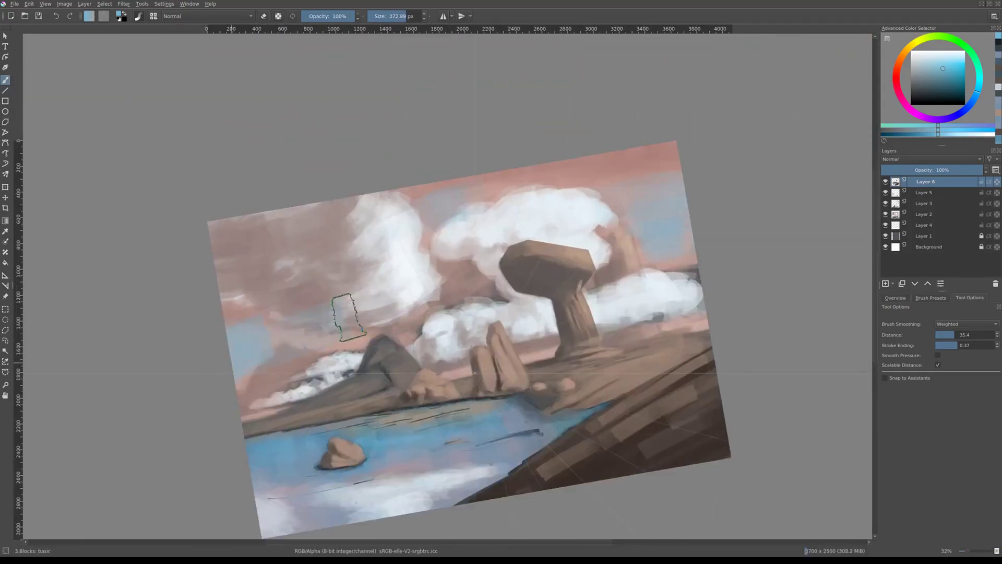
scroll(604, 261, down, 3)
scroll(612, 288, up, 2)
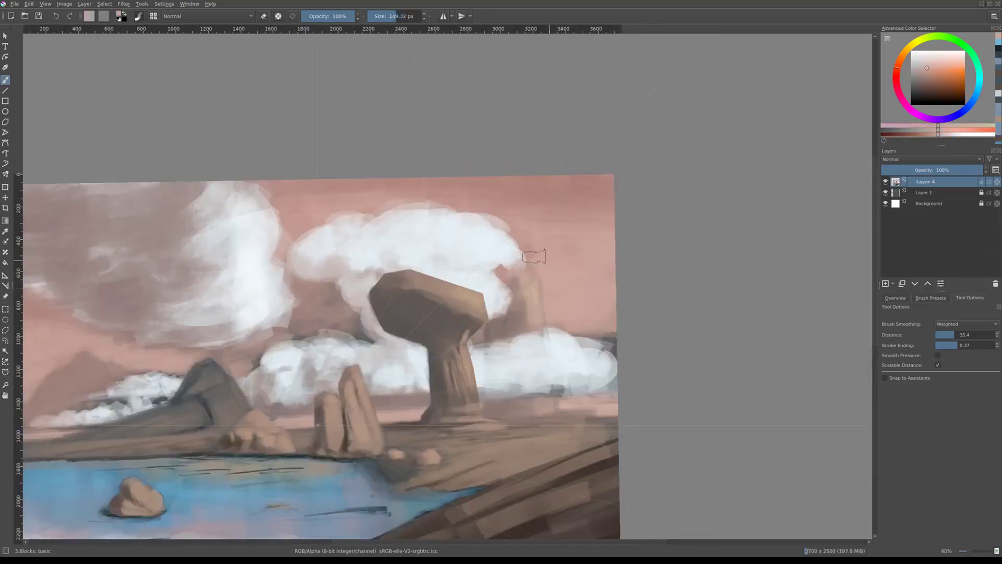
ctrl+click(504, 269)
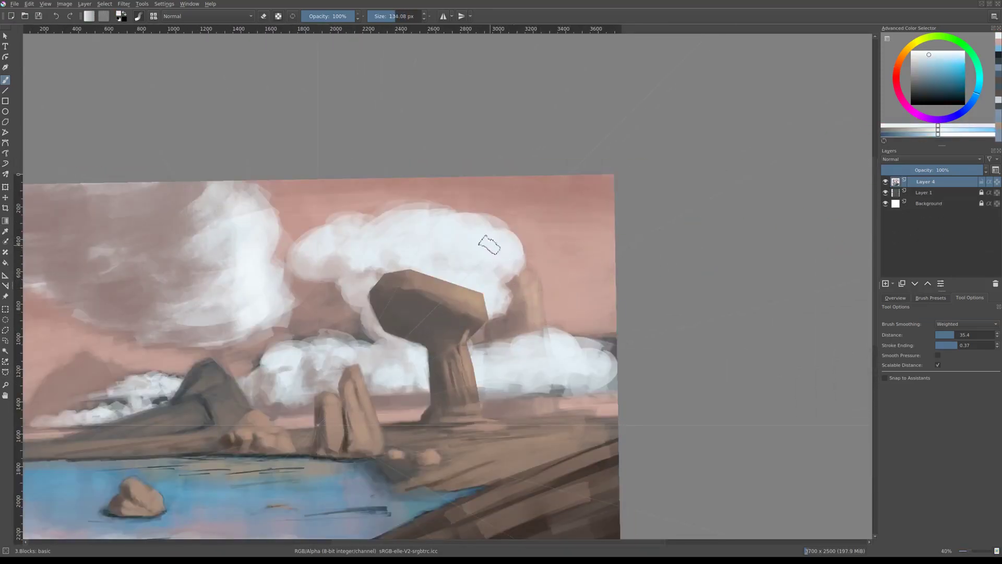
scroll(489, 245, down, 2)
ctrl+click(334, 245)
mouse_move(345, 235)
mouse_down()
mouse_move(360, 271)
mouse_move(355, 334)
mouse_up()
Choose a lighter tint and enlarge the brush from the quick palette.
scroll(386, 303, down, 1)
ctrl+click(388, 288)
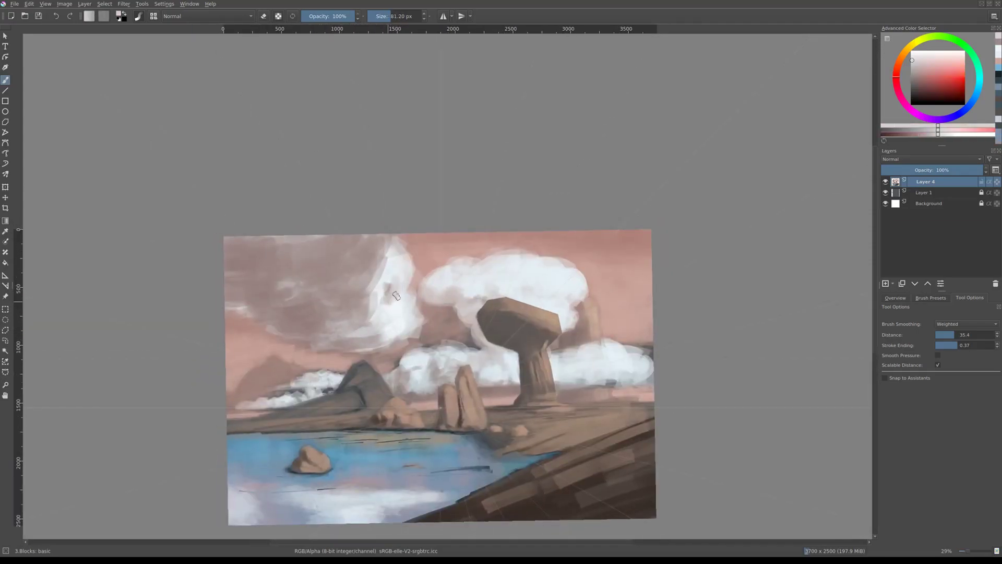
scroll(397, 313, up, 1)
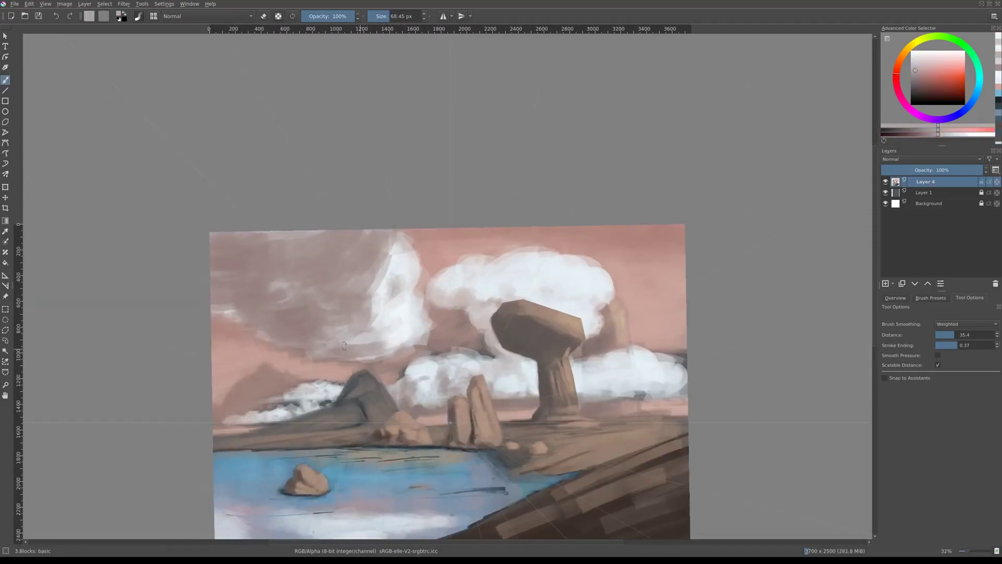
right_click(298, 324)
click(269, 274)
right_click(290, 291)
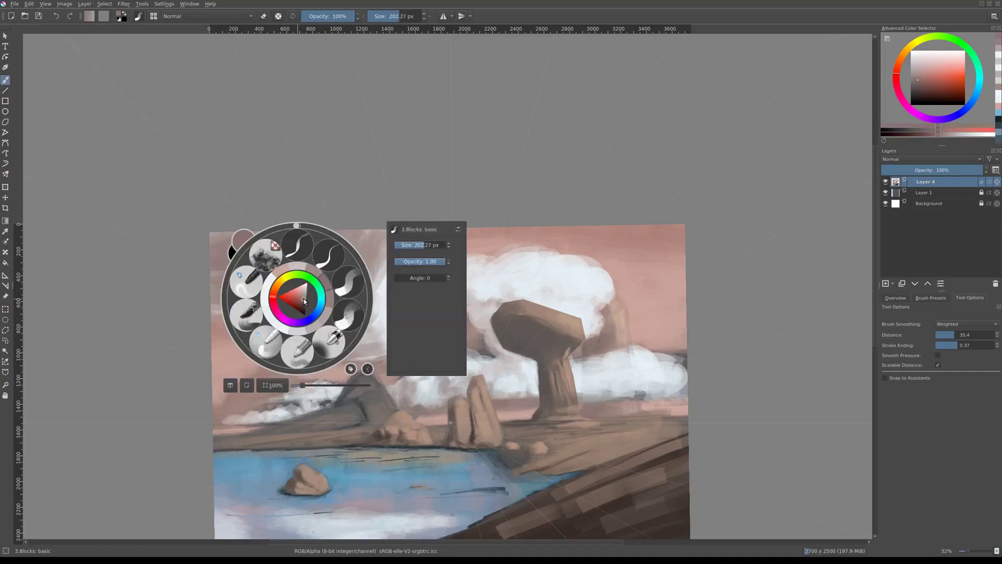
scroll(306, 370, down, 4)
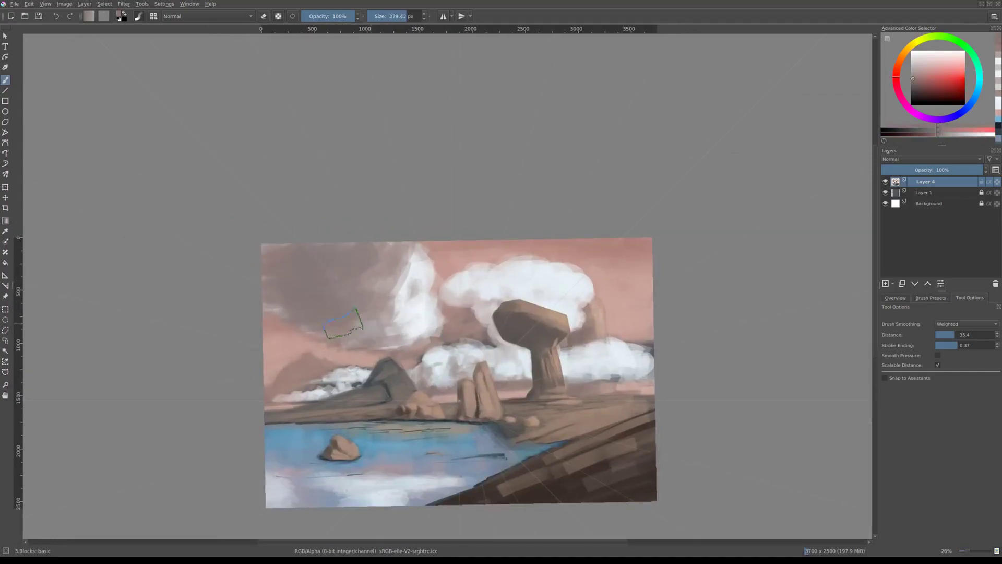
scroll(295, 403, down, 1)
scroll(295, 403, up, 4)
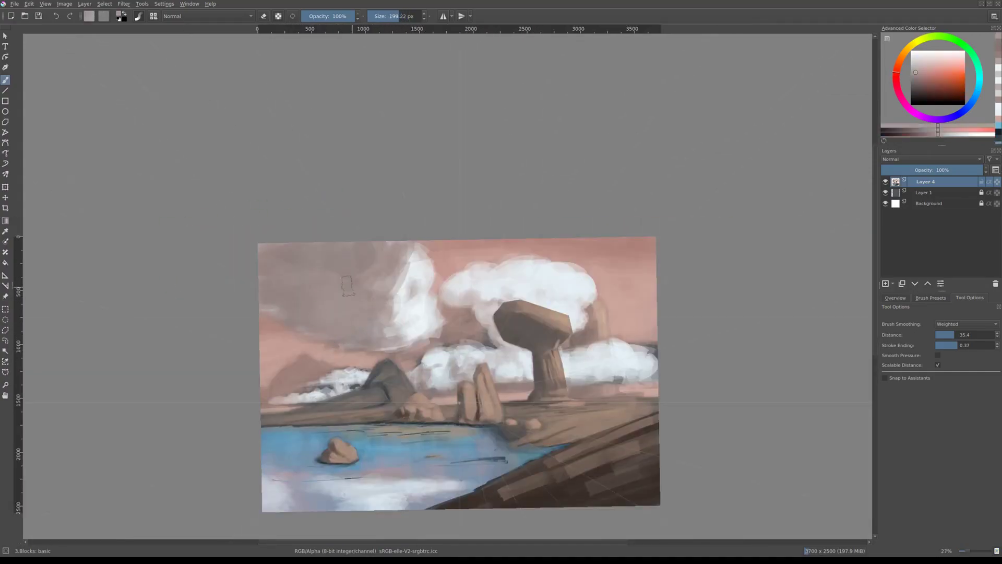
scroll(398, 306, down, 4)
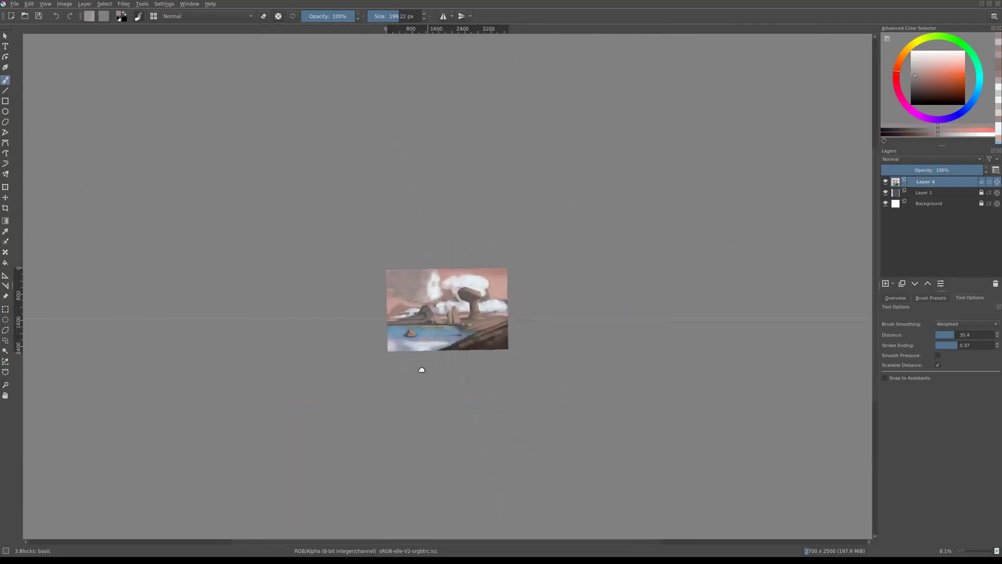
scroll(419, 365, up, 6)
Sample the pink sky and a warmer salmon tone, adjusting brush size between picks.
key(bracketleft)
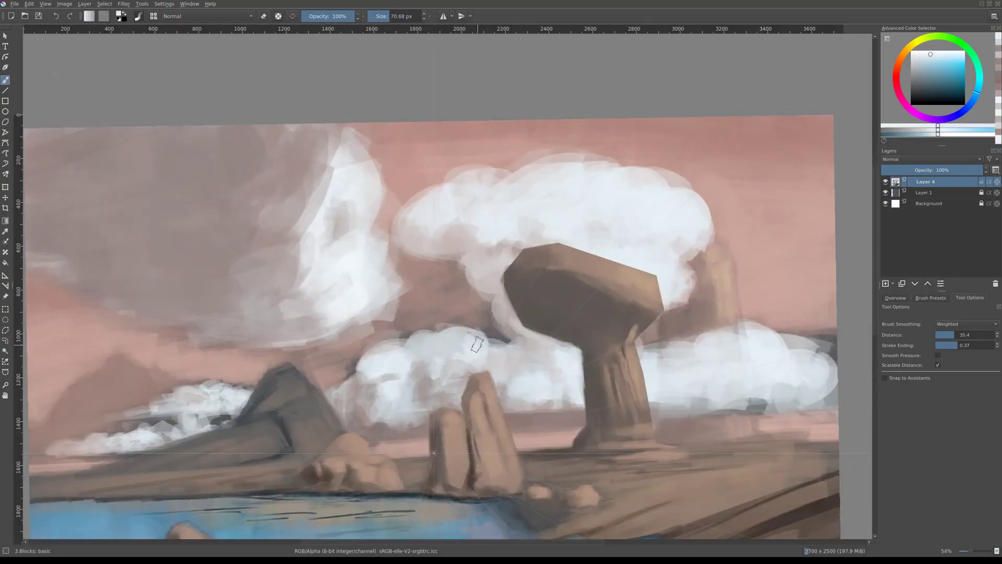
scroll(490, 347, down, 2)
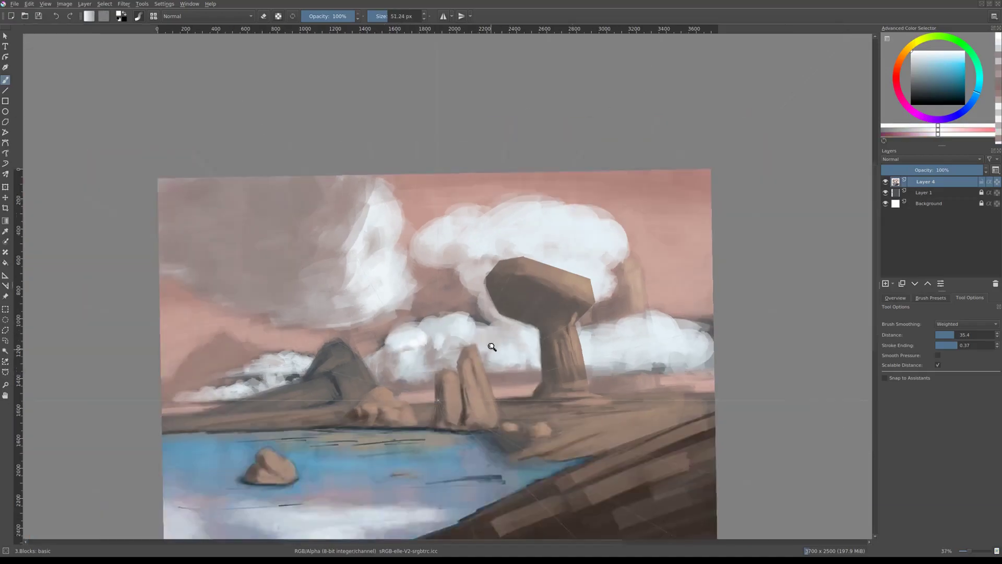
scroll(574, 340, down, 1)
scroll(532, 345, up, 1)
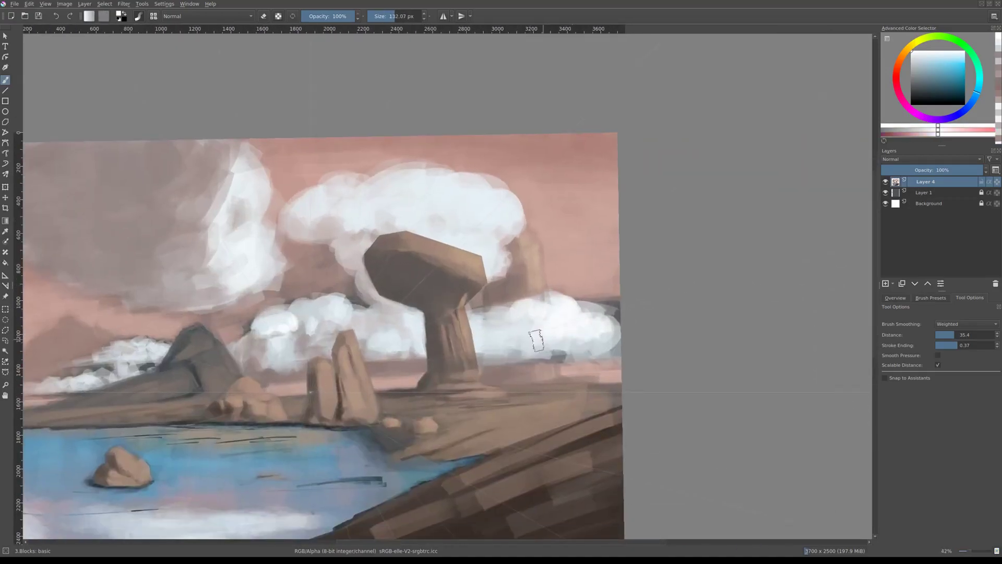
scroll(517, 355, down, 3)
scroll(503, 342, up, 3)
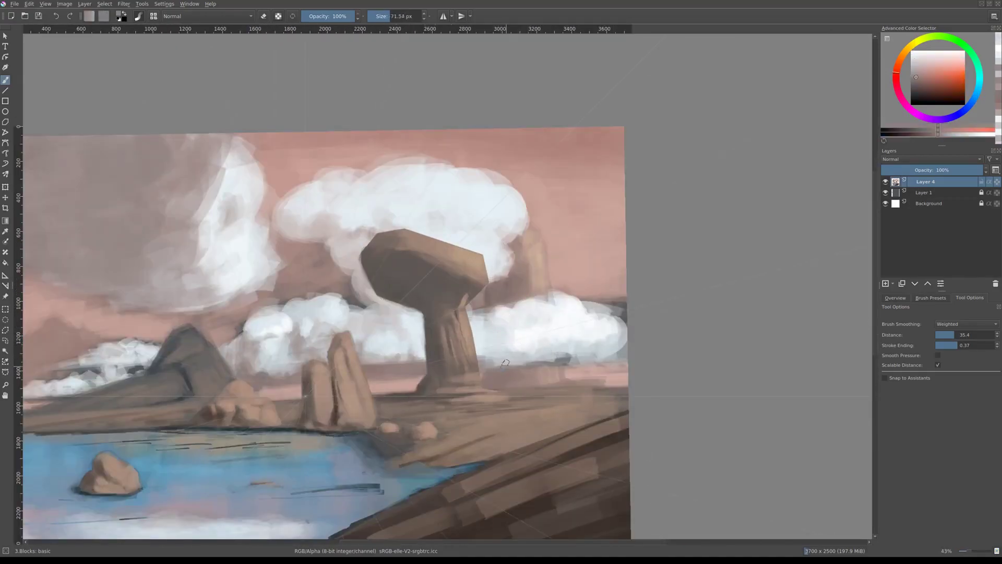
scroll(433, 293, down, 1)
ctrl+click(391, 304)
scroll(444, 318, up, 1)
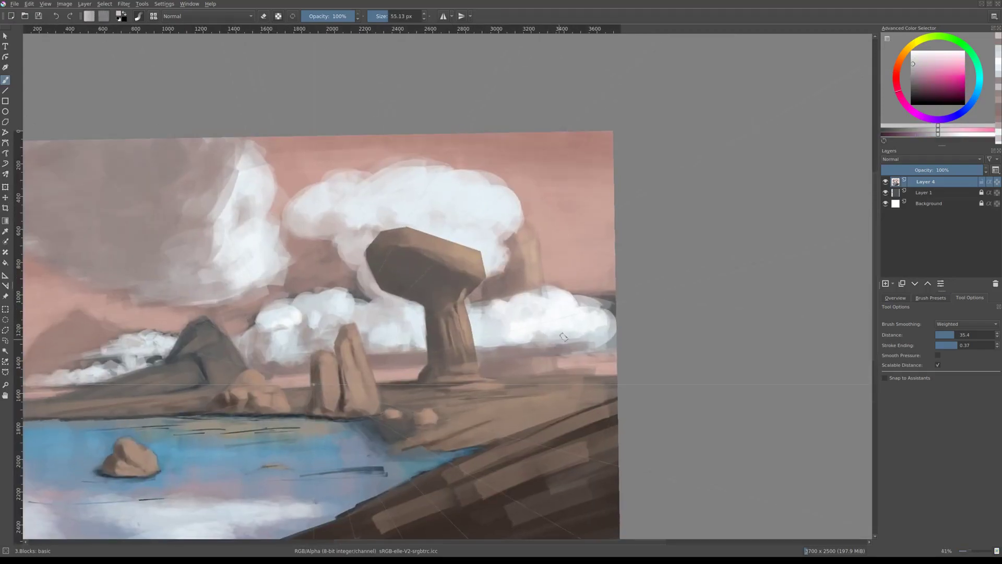
key(bracketright)
ctrl+click(564, 347)
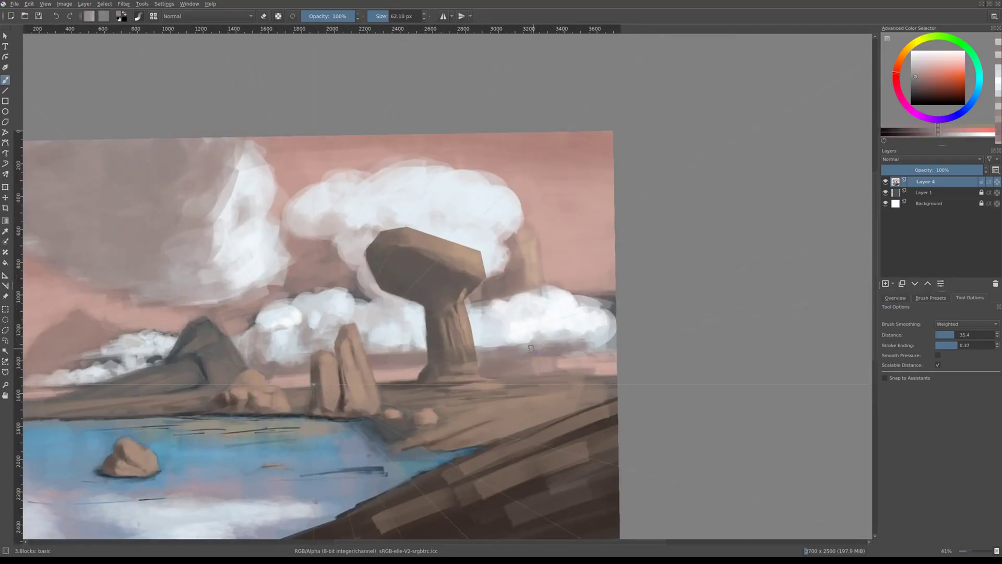
key(bracketleft)
scroll(502, 341, up, 1)
Sample light bluish and cool cloud whites, resizing the brush to refine cloud edges.
ctrl+click(502, 343)
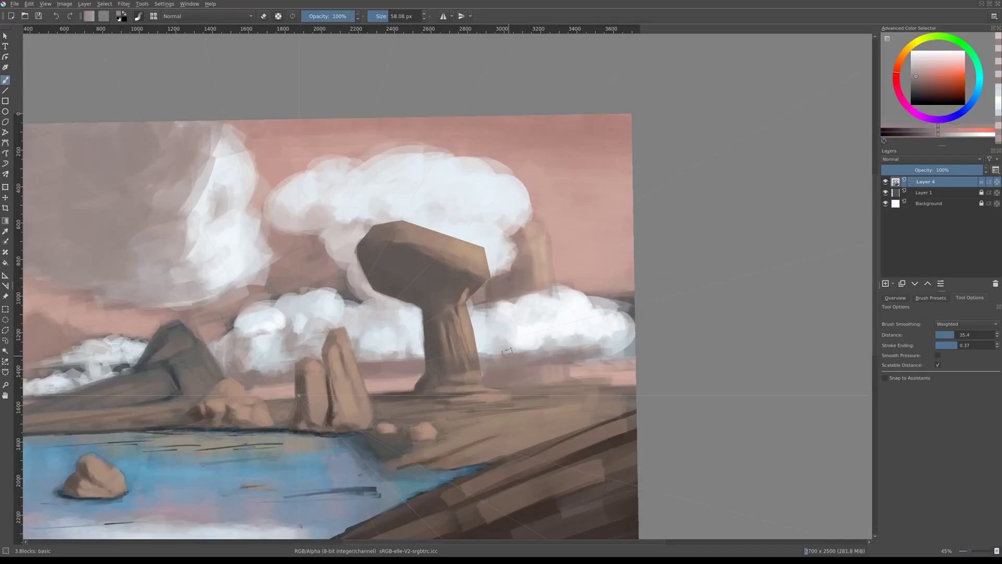
key(bracketright)
scroll(536, 341, up, 5)
ctrl+click(536, 340)
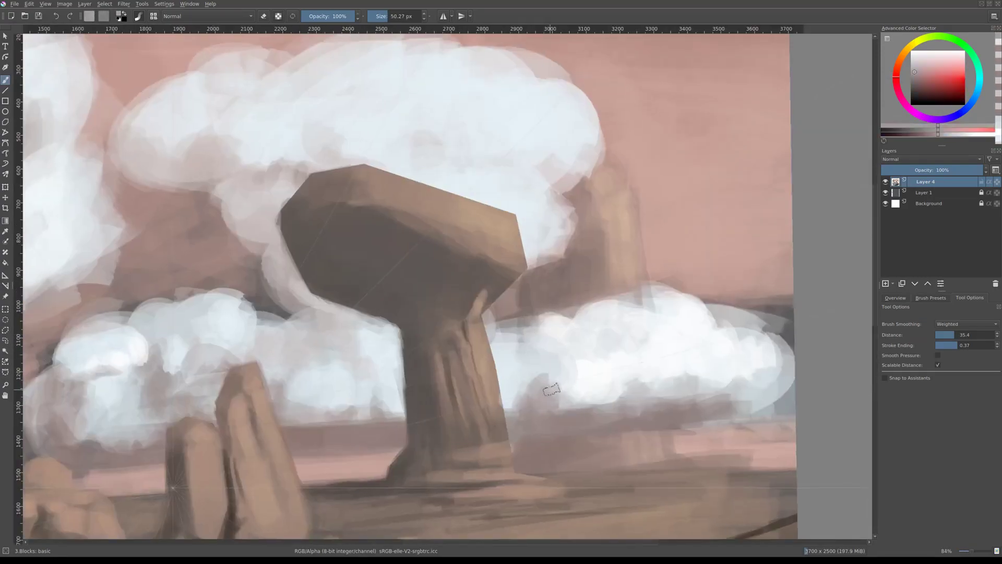
key(bracketleft)
scroll(536, 402, down, 6)
scroll(497, 362, down, 1)
drag(480, 326, 470, 314)
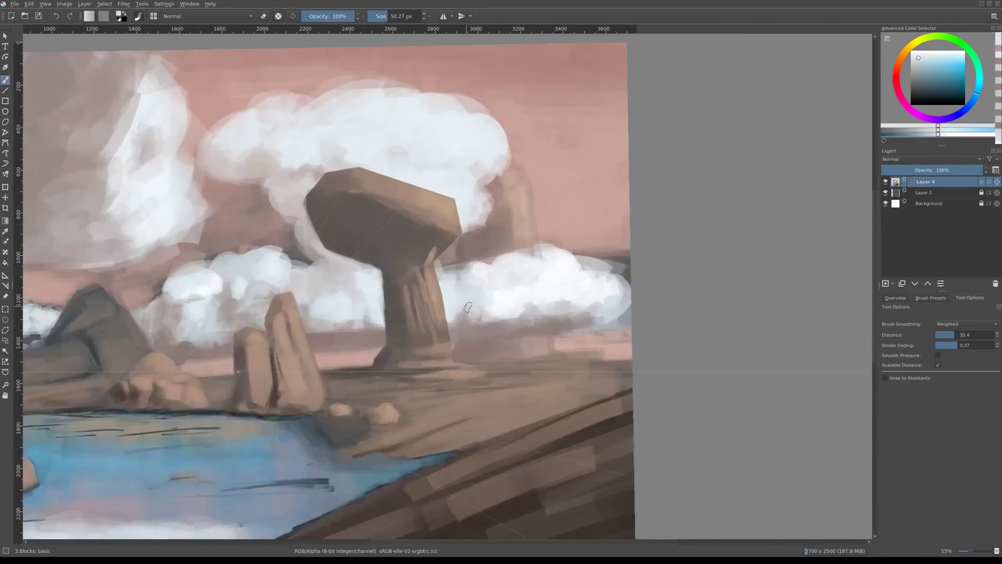
ctrl+click(477, 307)
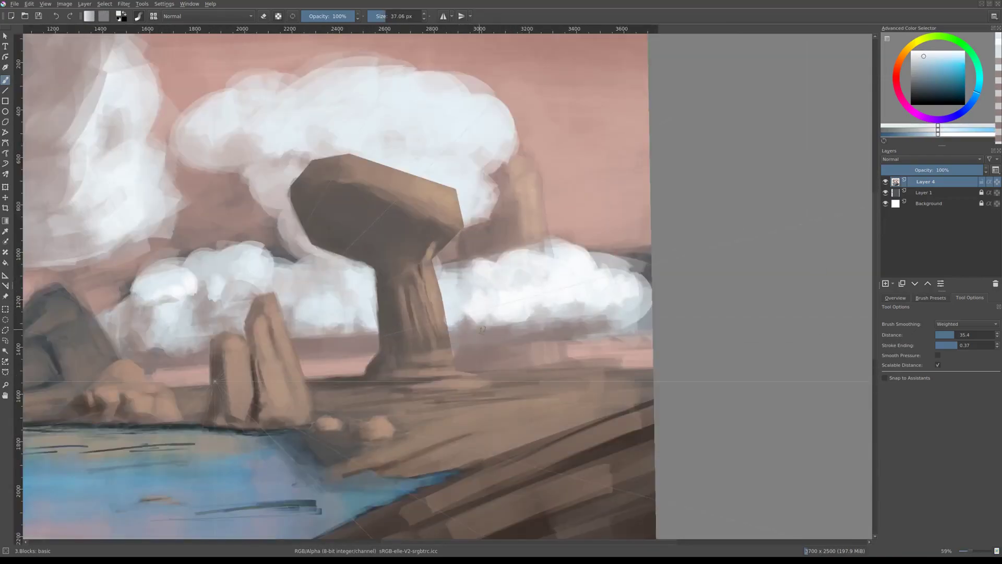
scroll(472, 319, up, 1)
ctrl+click(493, 314)
scroll(494, 315, down, 2)
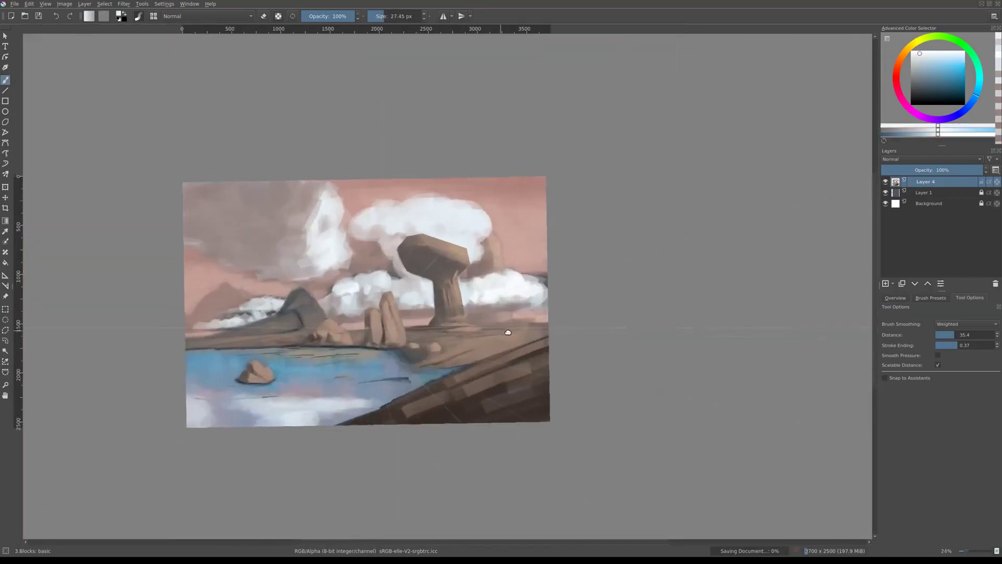
mouse_move(535, 317)
mouse_down()
mouse_move(538, 296)
mouse_move(520, 346)
mouse_up()
scroll(519, 346, down, 1)
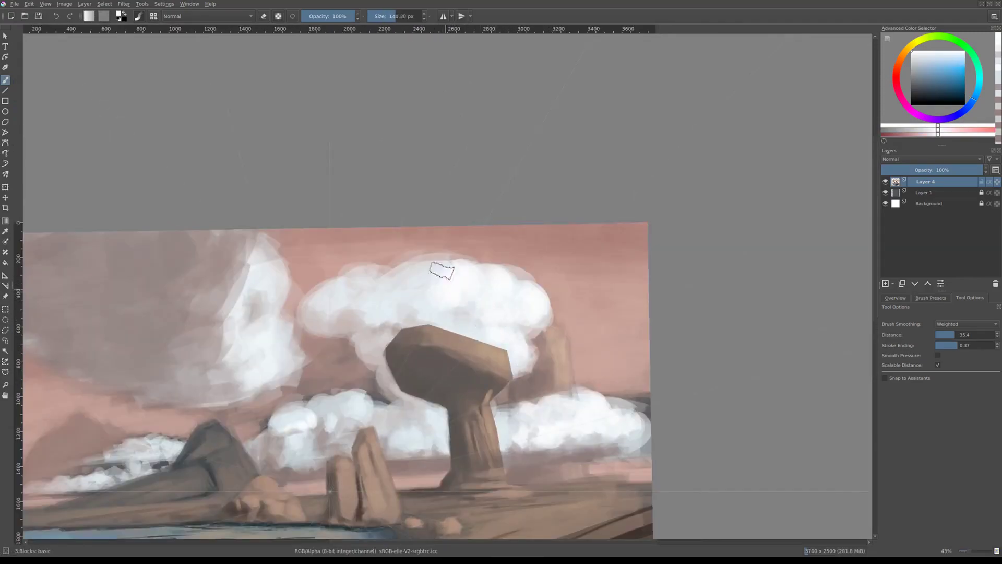
scroll(449, 295, up, 1)
Pick pinkish white, pink and light cyan tones along the cloud edges.
ctrl+click(457, 313)
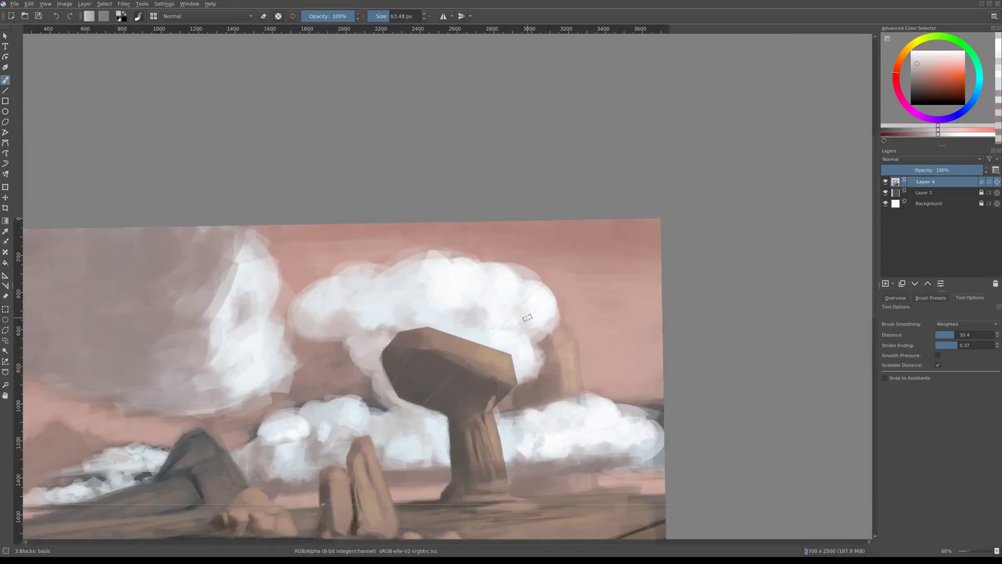
ctrl+click(430, 329)
scroll(431, 329, up, 1)
ctrl+click(415, 281)
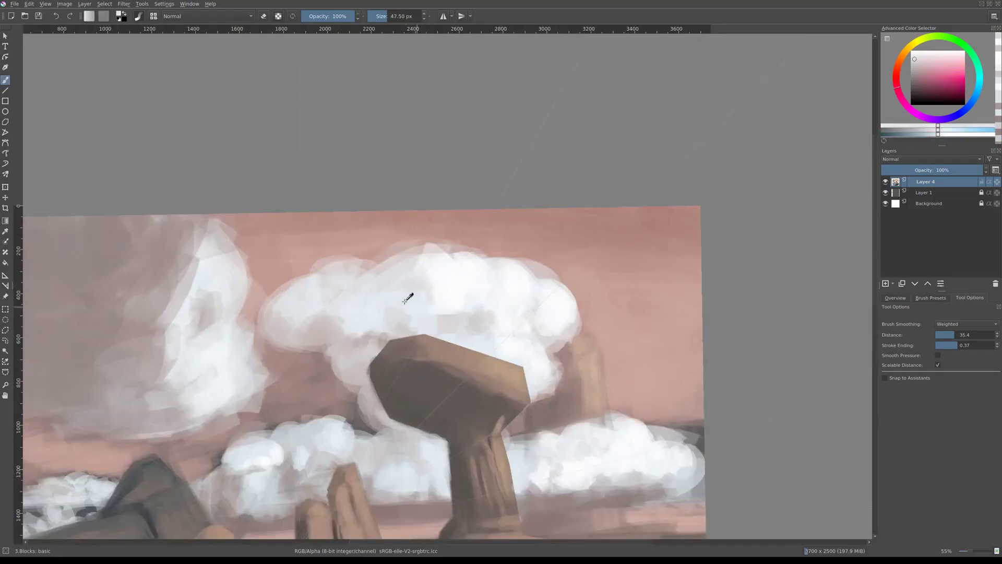
scroll(356, 305, down, 2)
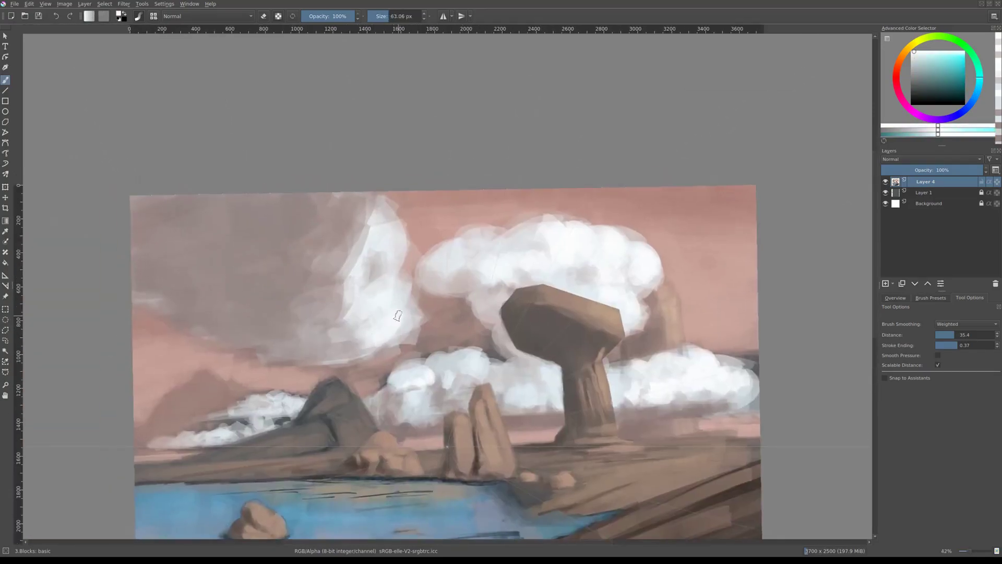
scroll(398, 315, down, 5)
scroll(397, 315, up, 3)
scroll(398, 315, down, 1)
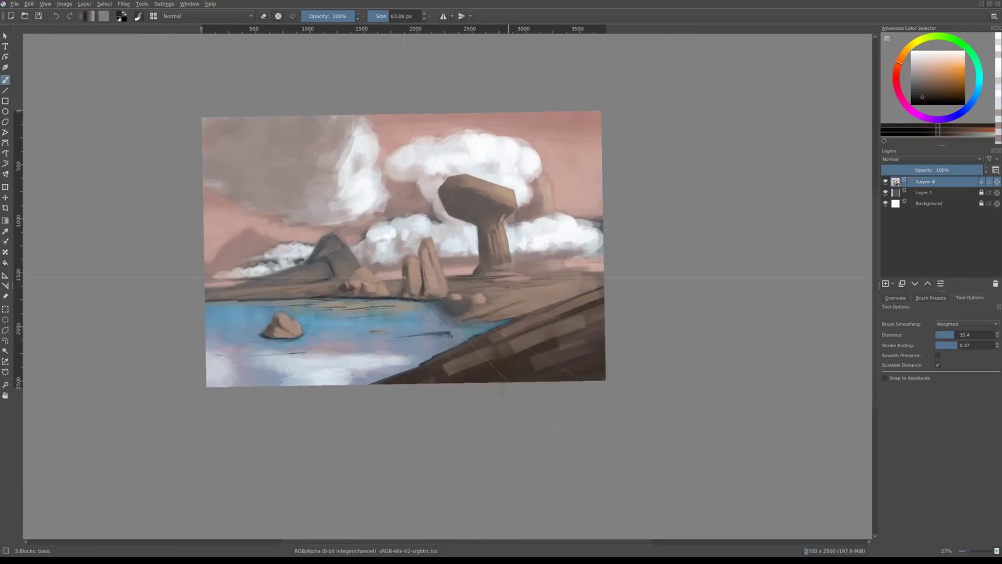
Darken the brown ground in the lower-right foreground with two broad strokes.
drag(551, 362, 444, 366)
scroll(522, 334, down, 1)
drag(569, 313, 449, 361)
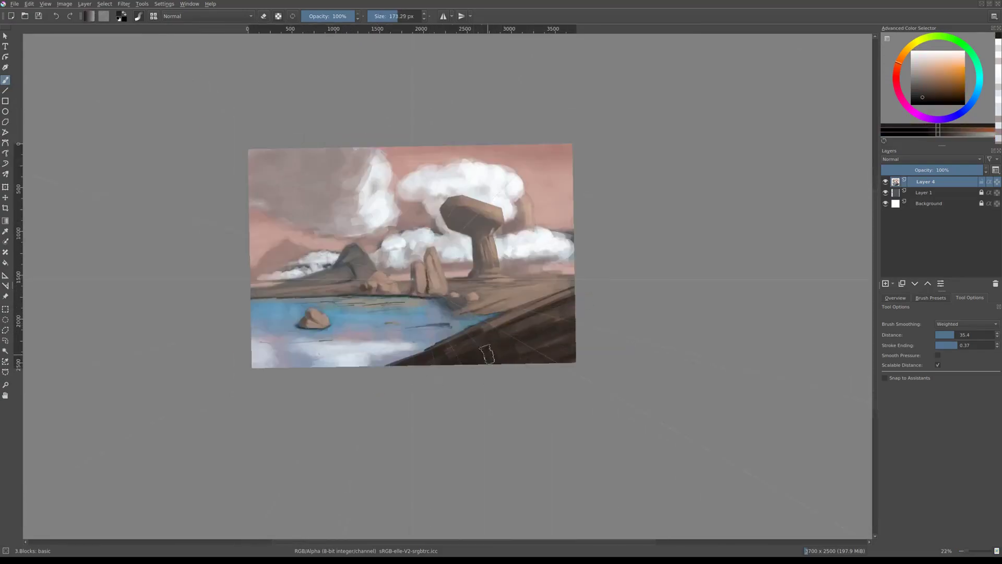
scroll(513, 326, down, 1)
scroll(513, 326, up, 2)
scroll(515, 308, up, 4)
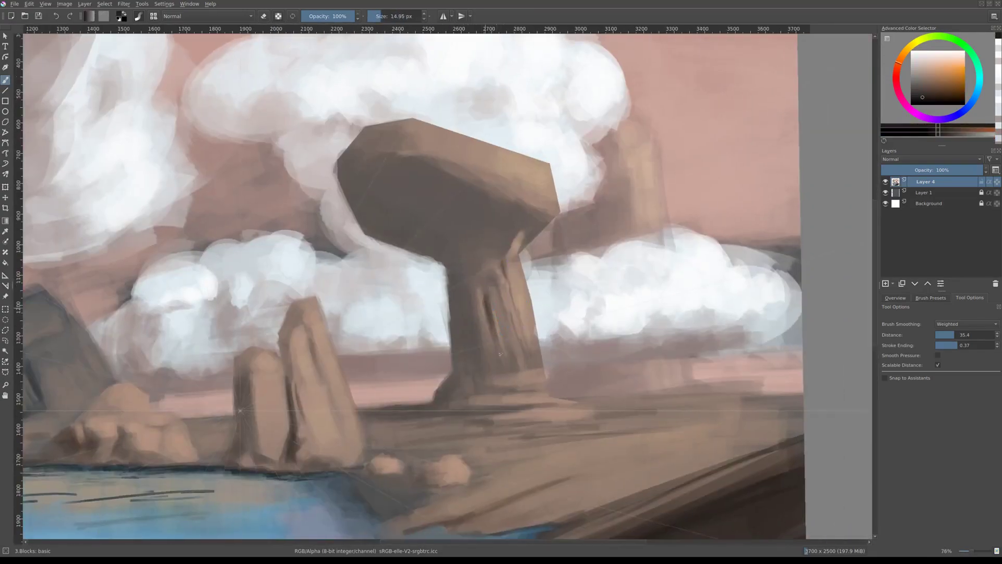
scroll(500, 354, up, 1)
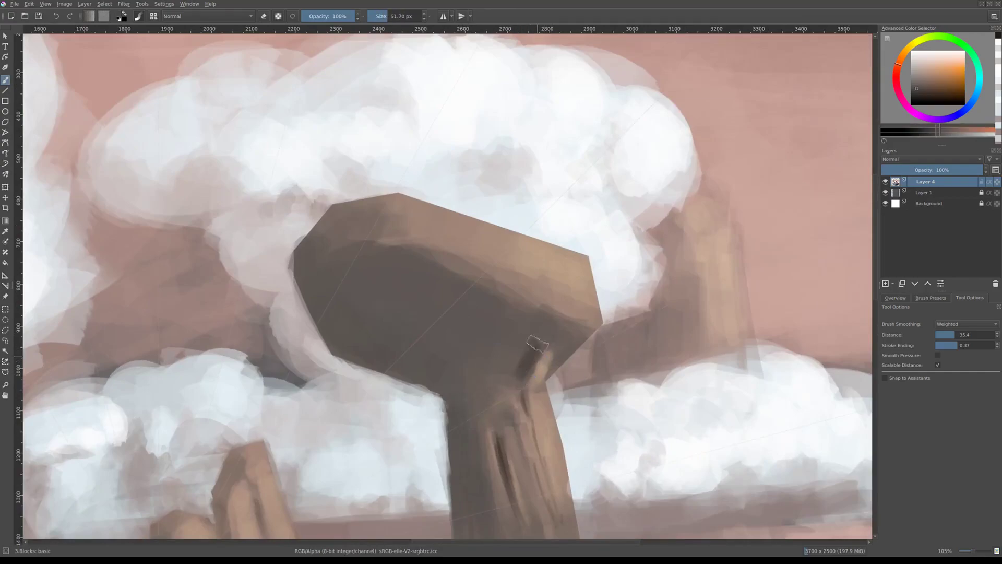
scroll(522, 363, down, 1)
scroll(517, 361, down, 3)
scroll(501, 357, up, 3)
scroll(501, 357, down, 3)
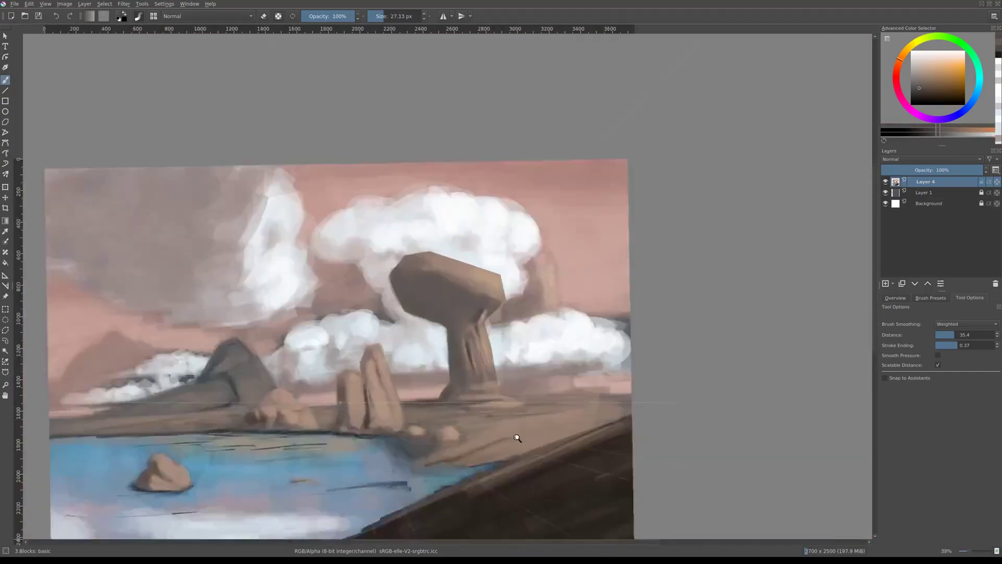
scroll(515, 365, up, 3)
Re-sample warm orange-brown, light cyan, sky pink and cyan-white from the painting.
ctrl+click(576, 329)
scroll(580, 333, down, 2)
scroll(579, 332, up, 3)
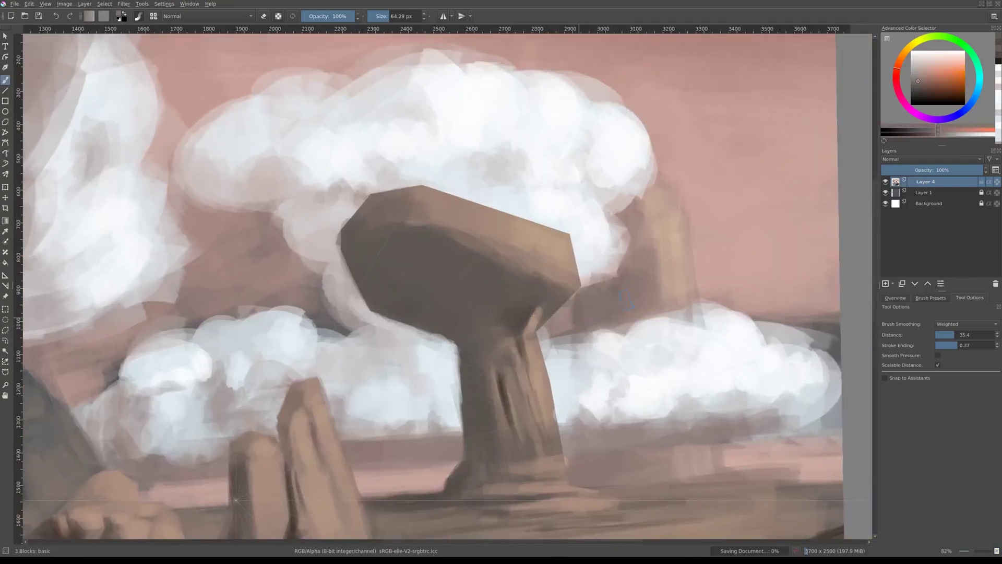
ctrl+click(594, 264)
scroll(589, 313, down, 2)
scroll(585, 308, up, 2)
scroll(585, 305, down, 3)
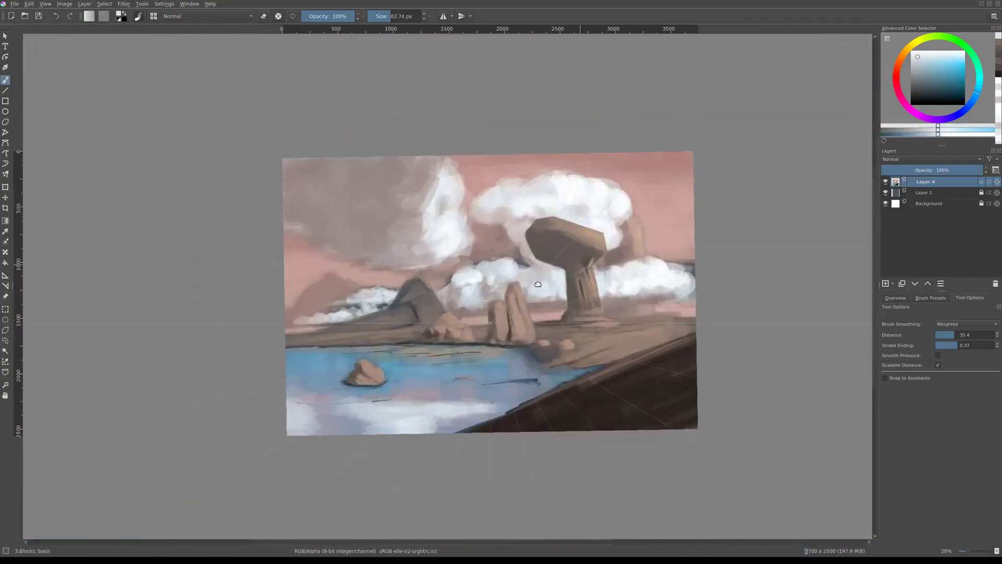
scroll(418, 287, up, 2)
ctrl+click(243, 272)
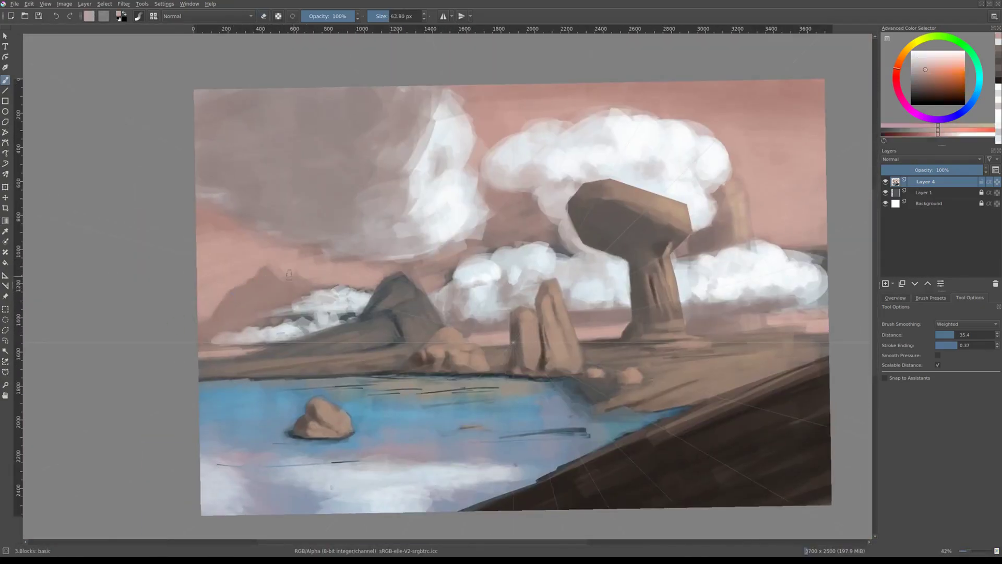
ctrl+click(313, 303)
Bring the left clouds into view, sample the nearby pink sky and tilt the canvas.
scroll(235, 295, up, 2)
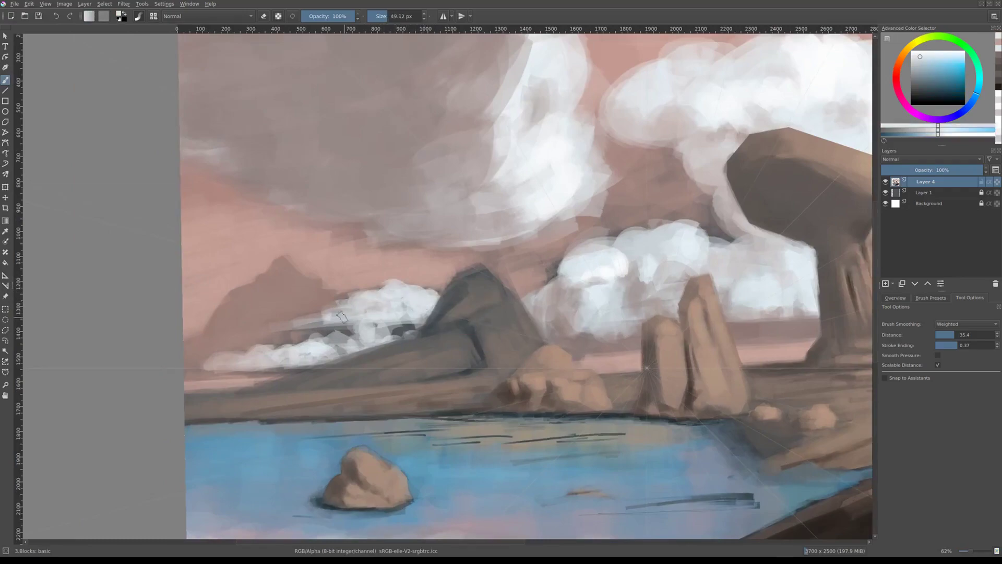
drag(301, 321, 455, 300)
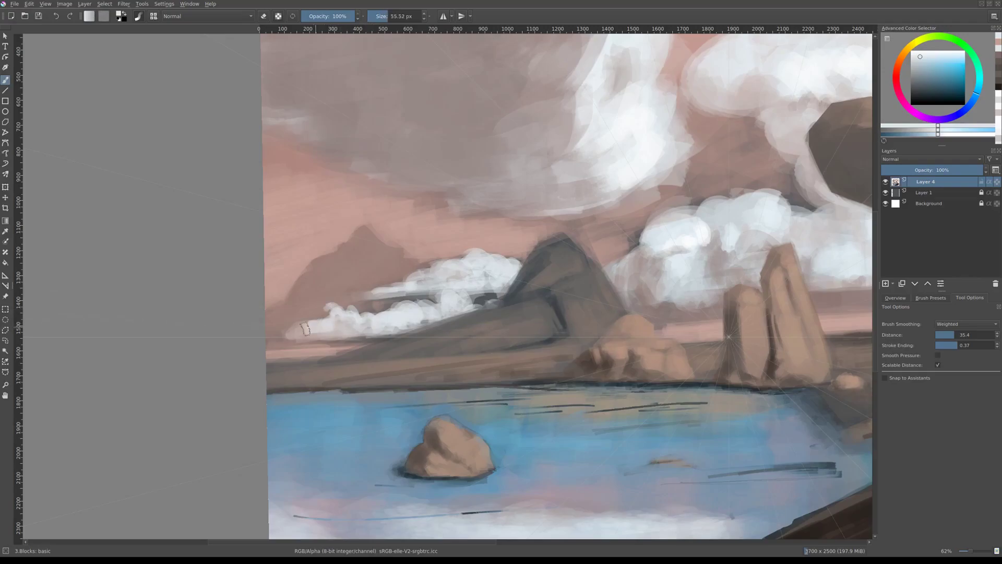
scroll(305, 329, down, 3)
scroll(456, 313, up, 3)
ctrl+click(635, 309)
key(4)
key(4)
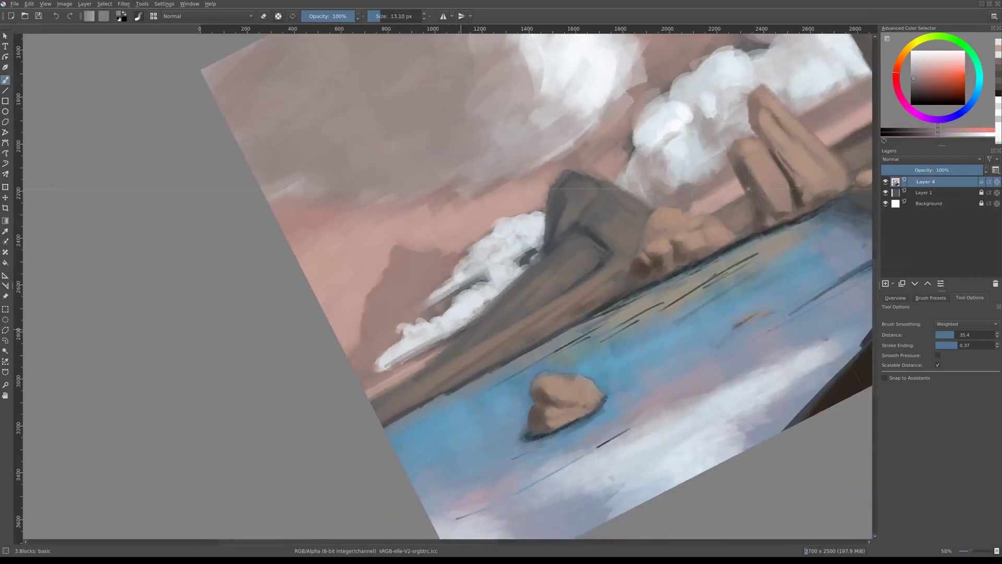
scroll(561, 324, down, 4)
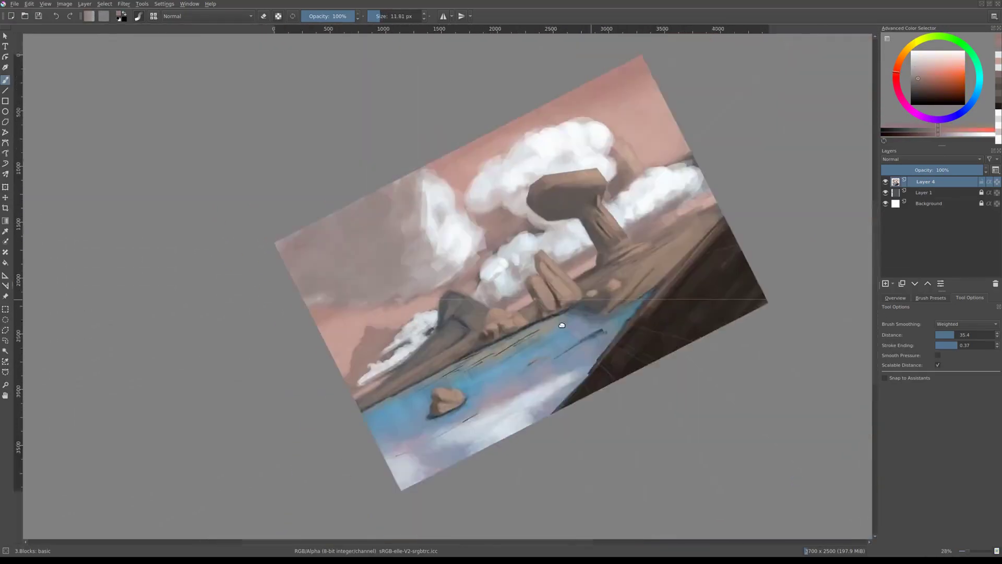
scroll(562, 325, up, 3)
scroll(409, 284, down, 3)
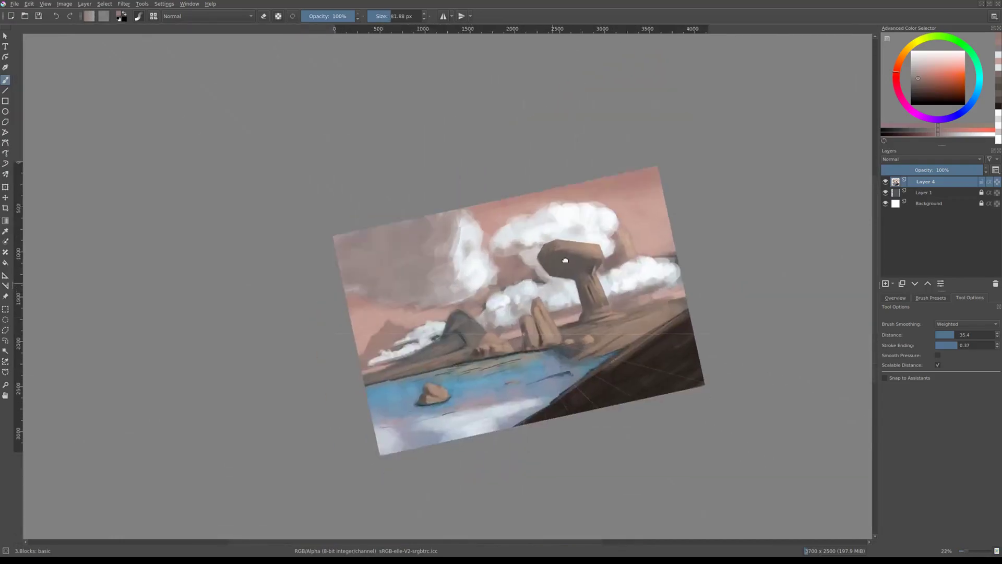
scroll(463, 309, up, 5)
scroll(446, 313, down, 1)
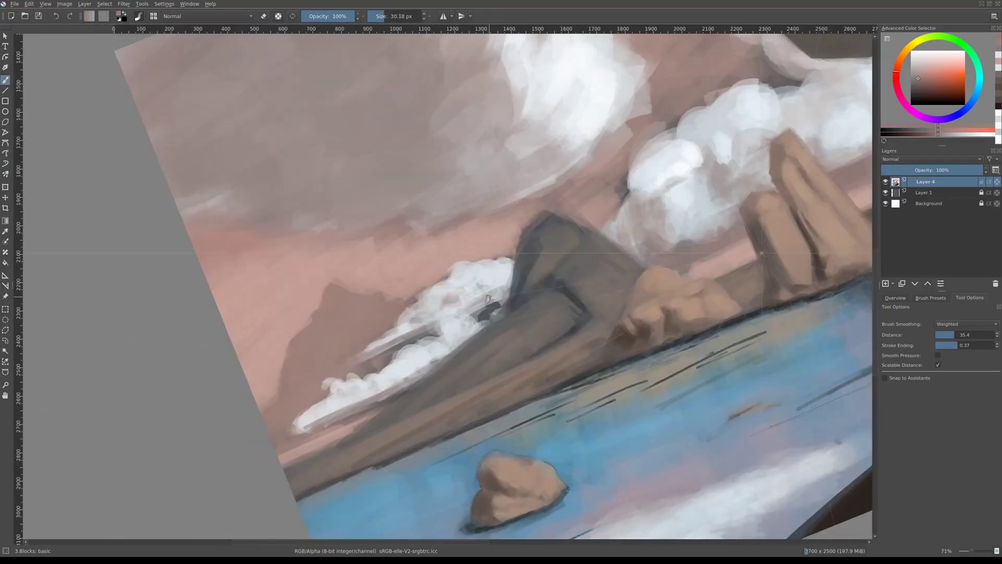
Paint pale blue highlights into the low cloud bank, then rotate the canvas back to level.
ctrl+click(464, 292)
drag(490, 294, 508, 276)
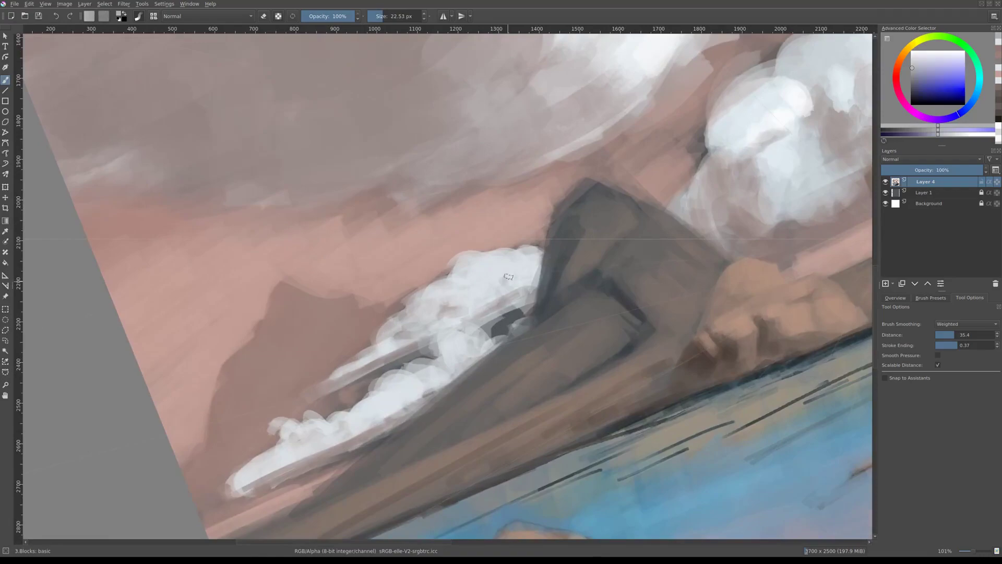
ctrl+click(508, 267)
drag(515, 315, 826, 383)
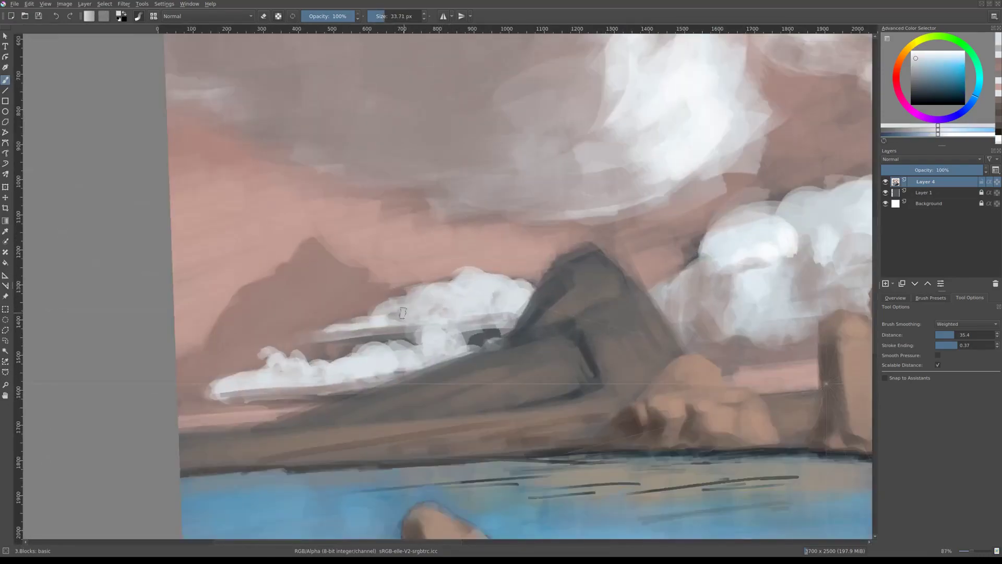
mouse_move(402, 313)
mouse_down()
mouse_move(649, 253)
mouse_move(693, 261)
mouse_up()
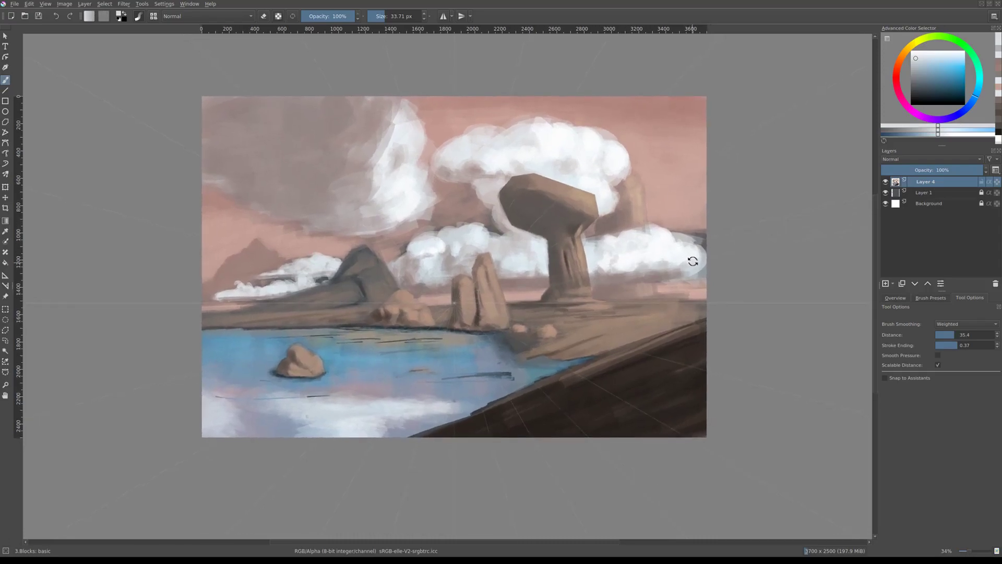
Sample the ground brown and then a pale pinkish tone from the painting.
ctrl+click(219, 316)
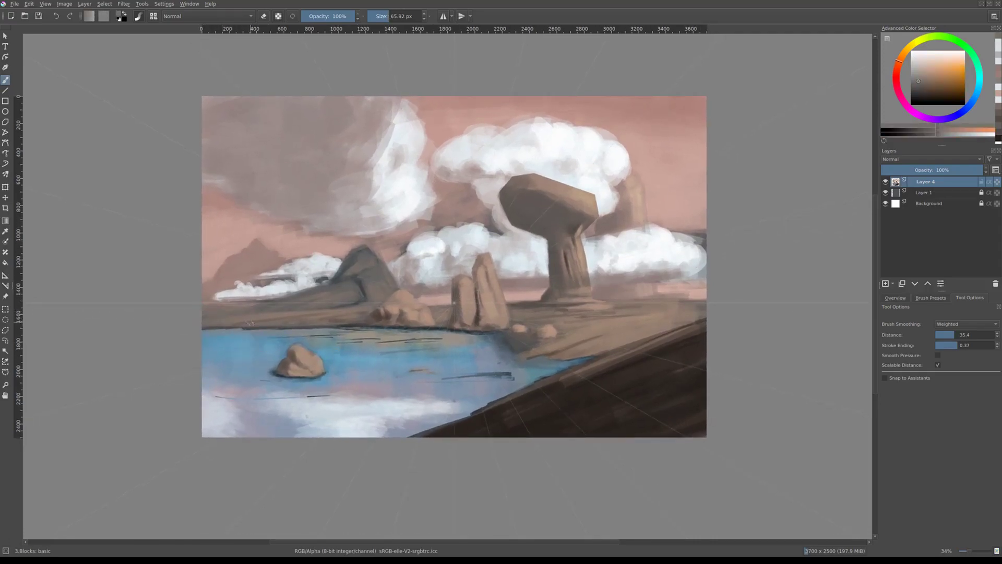
drag(250, 322, 226, 330)
ctrl+click(240, 271)
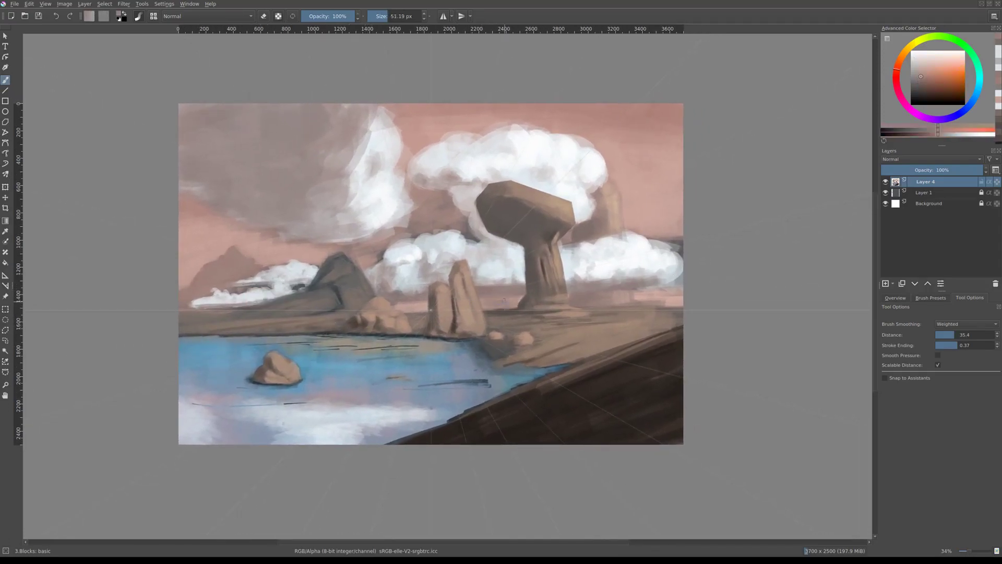
drag(431, 310, 557, 407)
scroll(431, 315, down, 3)
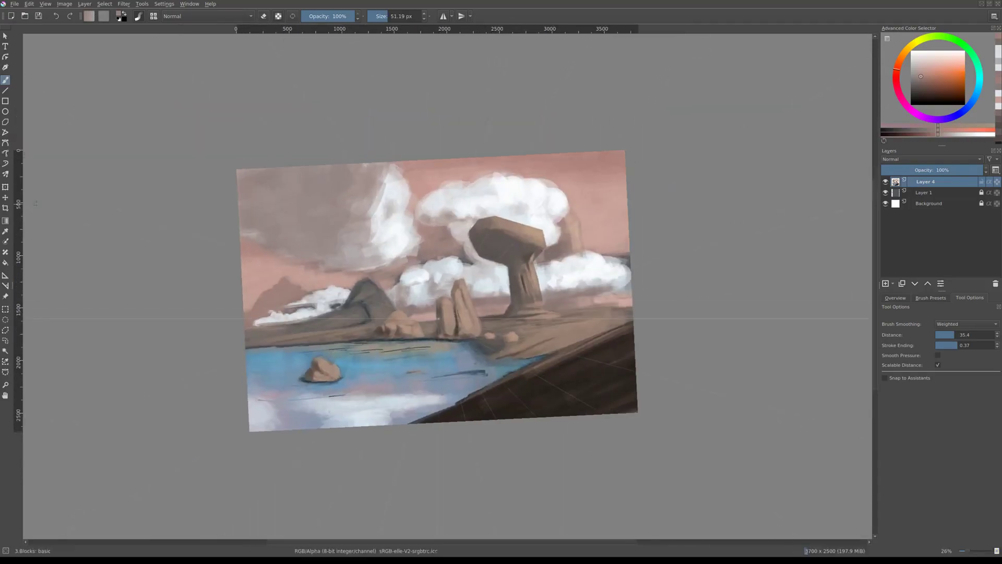
click(5, 275)
scroll(675, 235, up, 2)
Return to the brush, choose a new colour from the pop-up palette, and reframe the tilted view.
key(b)
right_click(555, 236)
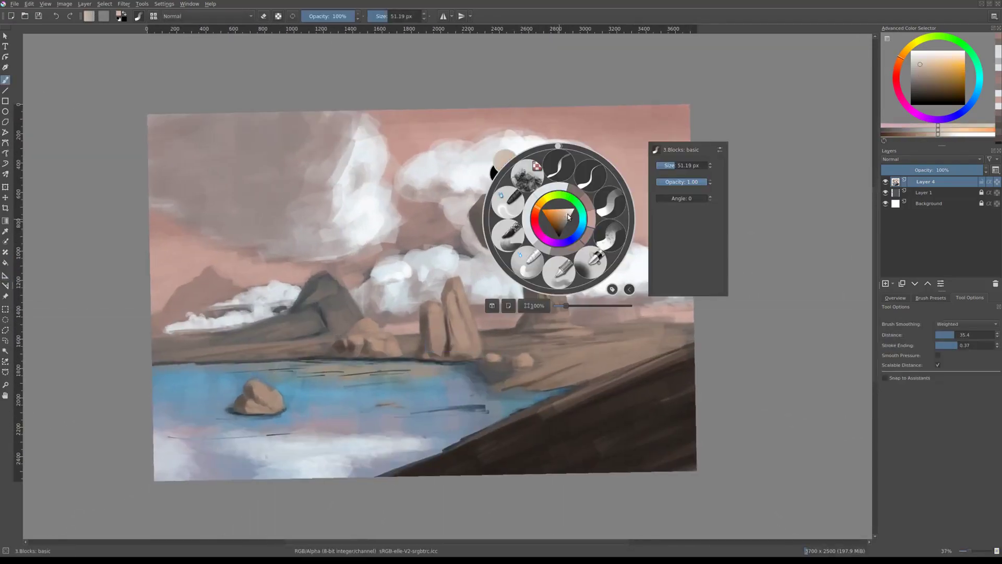
click(555, 227)
key(4)
scroll(555, 251, down, 3)
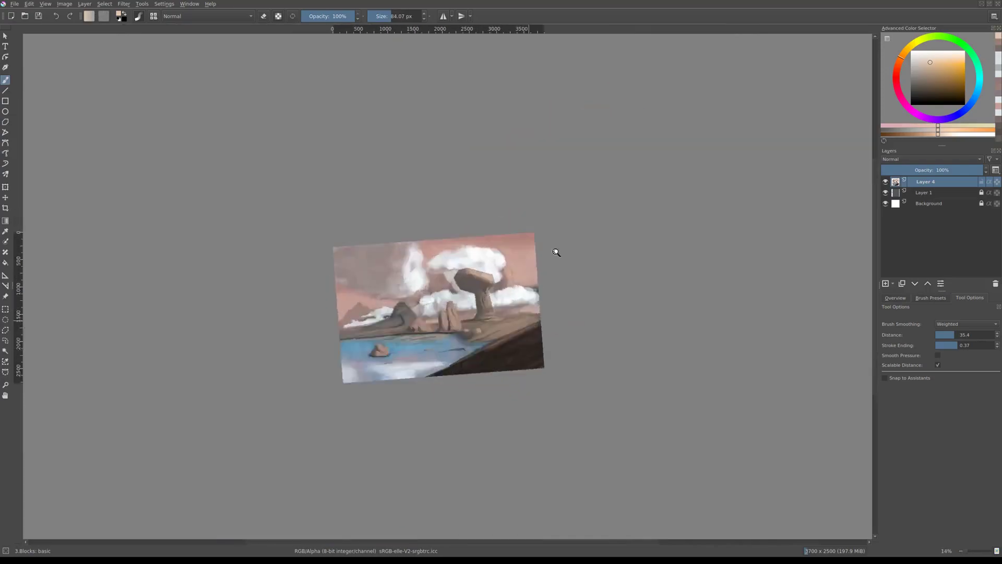
scroll(555, 251, up, 5)
middle_click(493, 349)
middle_click(481, 336)
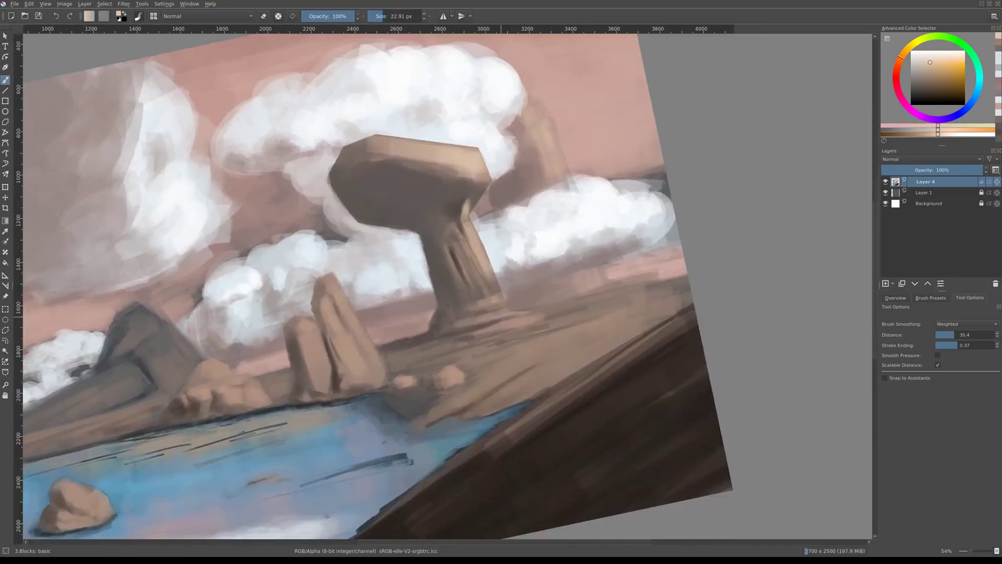
scroll(553, 320, up, 1)
scroll(423, 366, down, 1)
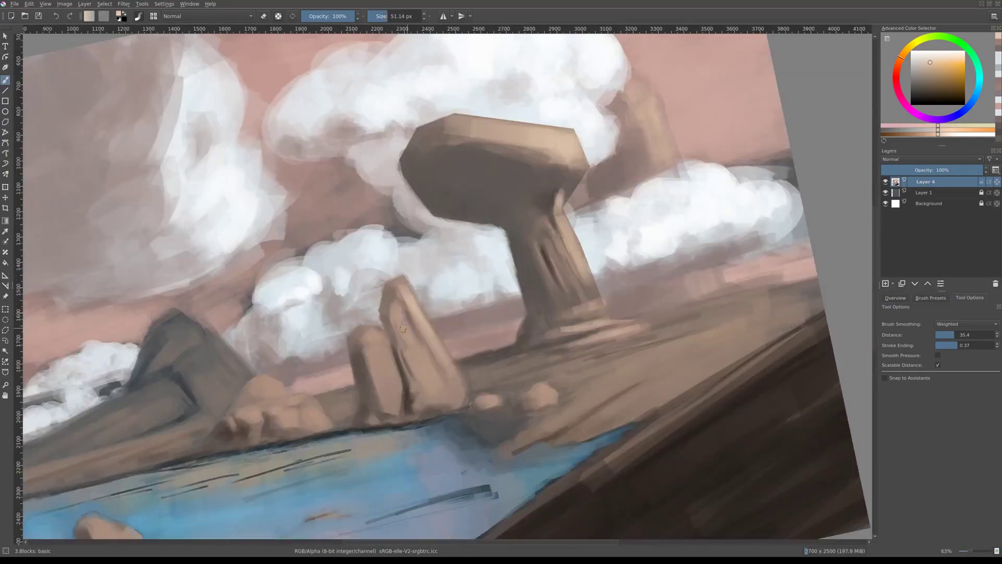
scroll(454, 395, down, 4)
scroll(470, 334, up, 2)
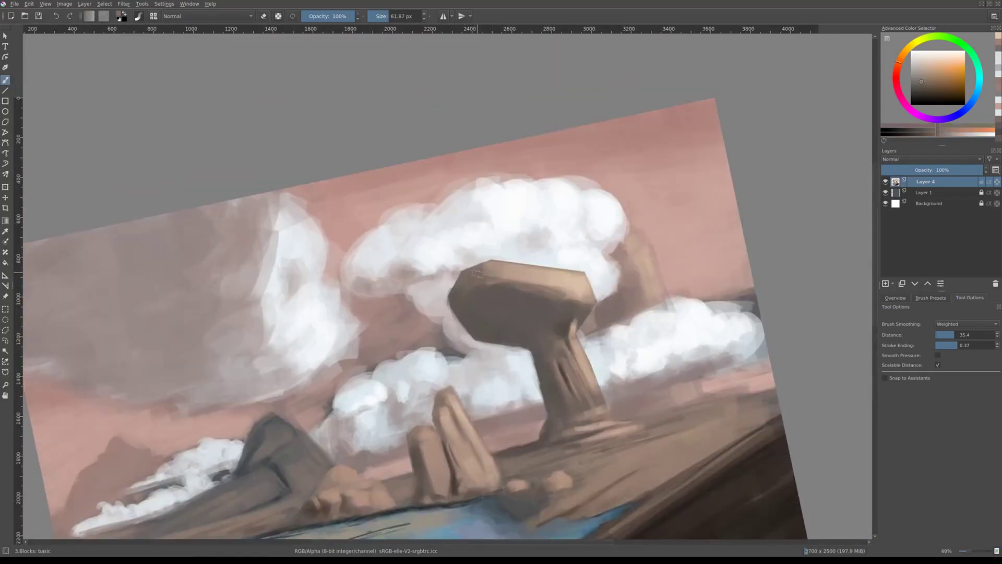
scroll(511, 273, down, 3)
scroll(556, 279, up, 2)
With a larger brush, paint a blue stream from the lake toward the mushroom rock.
ctrl+click(555, 279)
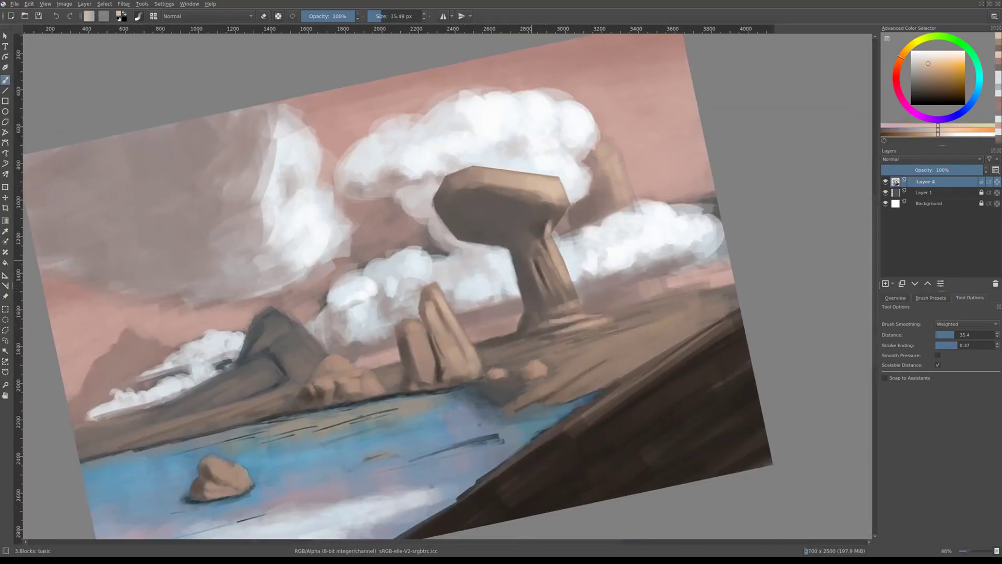
scroll(395, 282, down, 2)
key(bracketright)
scroll(469, 313, down, 1)
ctrl+click(438, 425)
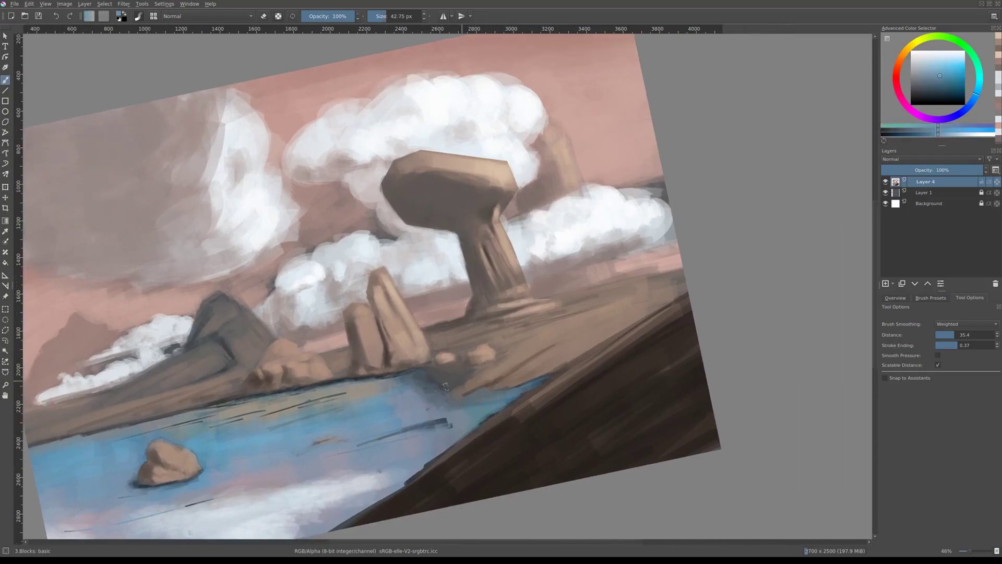
drag(428, 397, 485, 368)
scroll(504, 340, down, 2)
scroll(514, 323, up, 2)
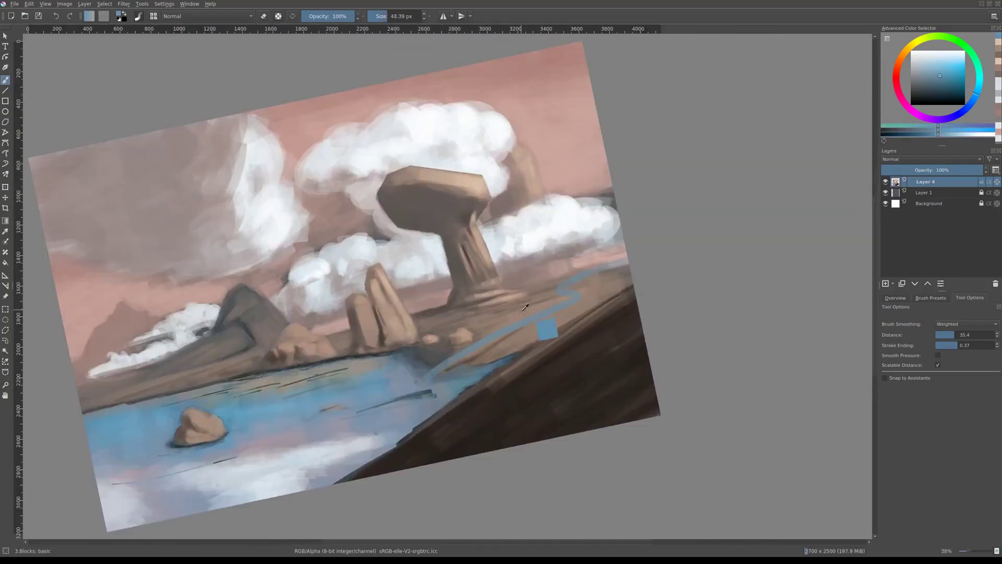
scroll(468, 317, down, 1)
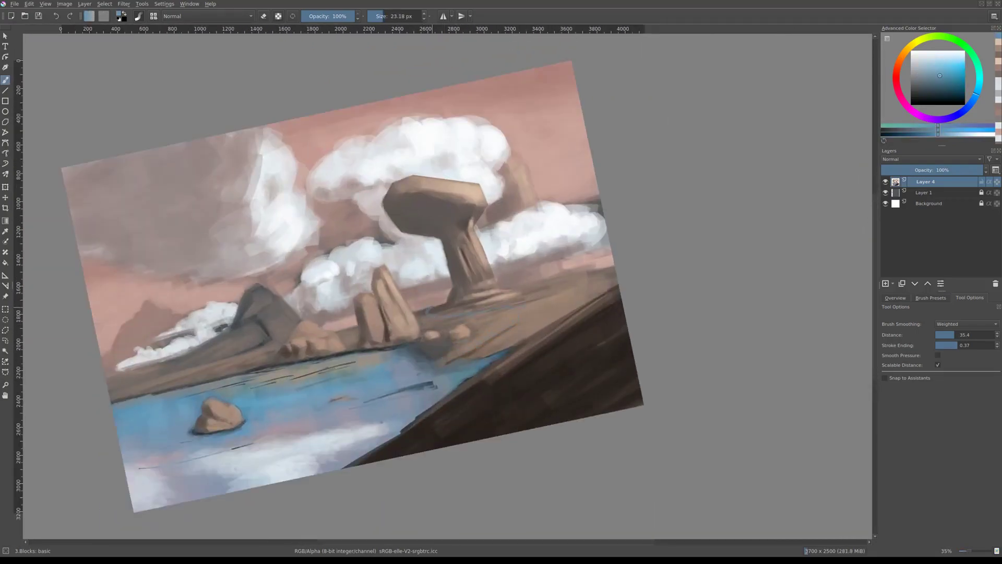
scroll(467, 305, up, 1)
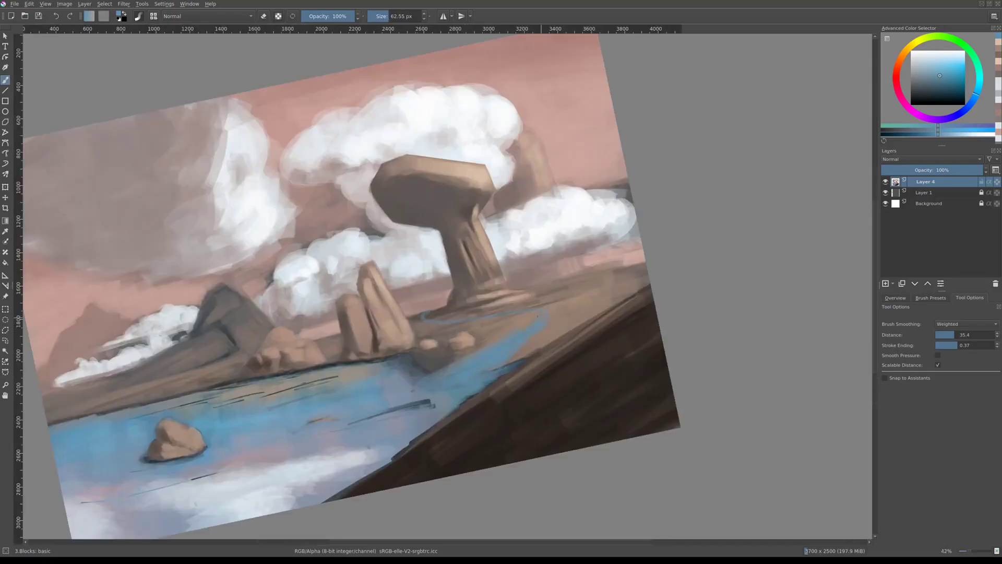
scroll(518, 301, down, 2)
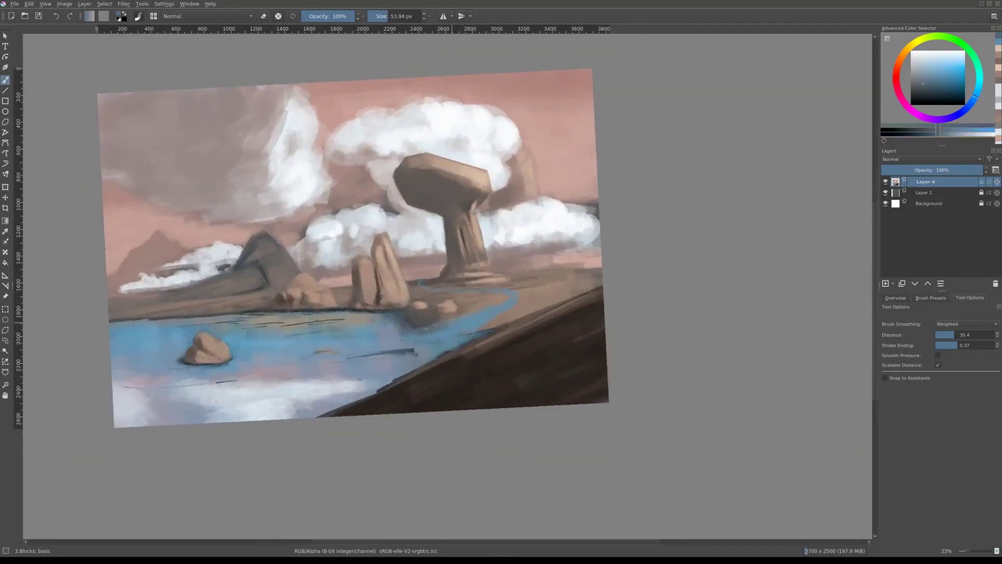
scroll(518, 302, down, 2)
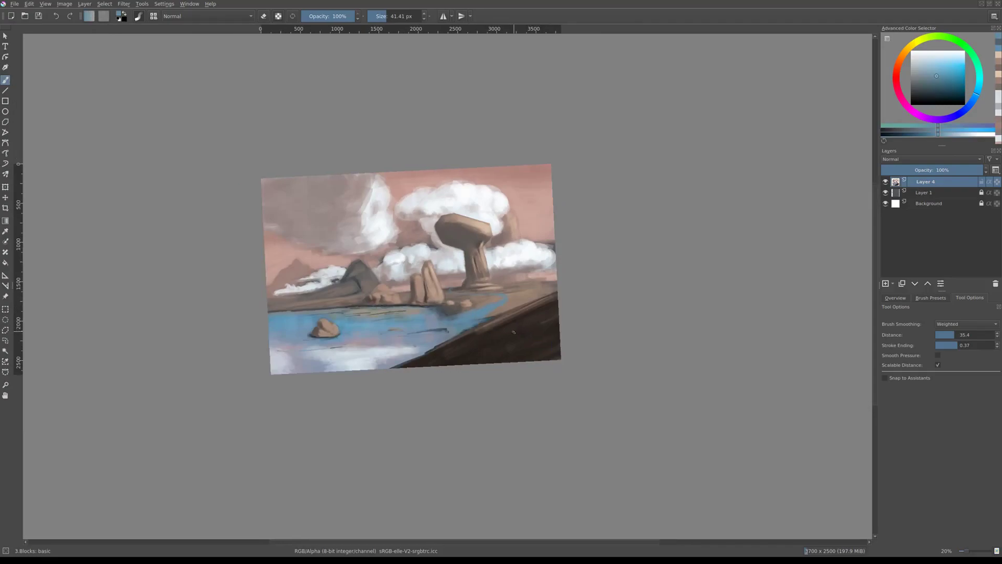
drag(513, 332, 373, 298)
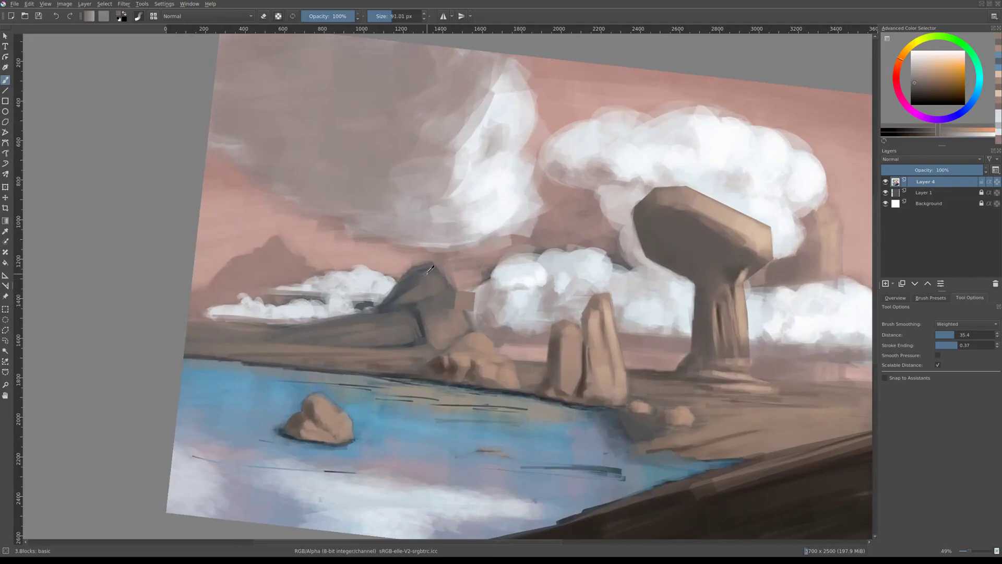
Choose a warmer paint colour for the standing rocks from the pop-up palette and adjust its shade.
right_click(425, 282)
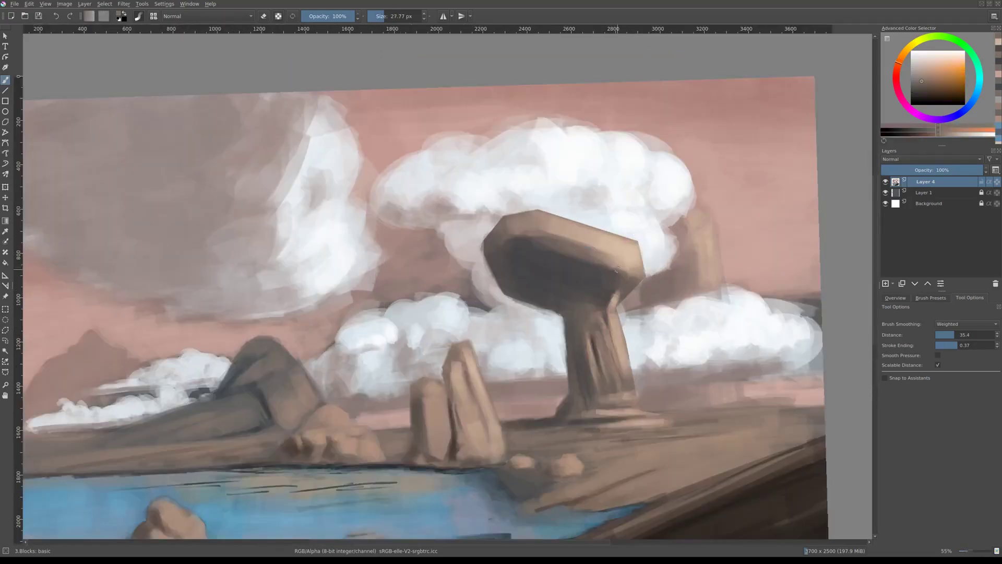
scroll(616, 269, down, 3)
scroll(559, 335, down, 1)
scroll(530, 371, down, 1)
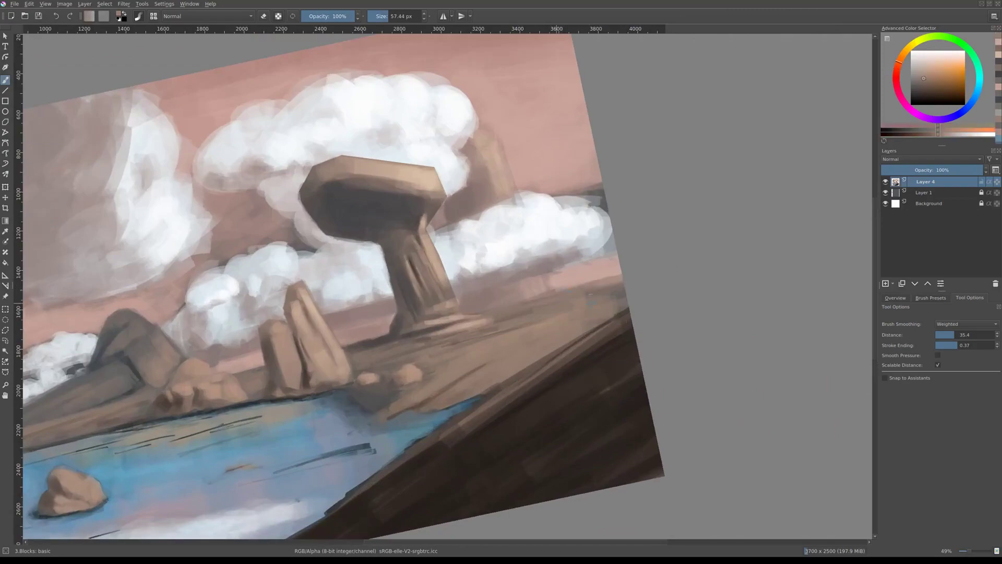
ctrl+click(480, 347)
mouse_move(485, 346)
mouse_down()
mouse_move(509, 350)
mouse_move(488, 350)
mouse_move(599, 312)
mouse_up()
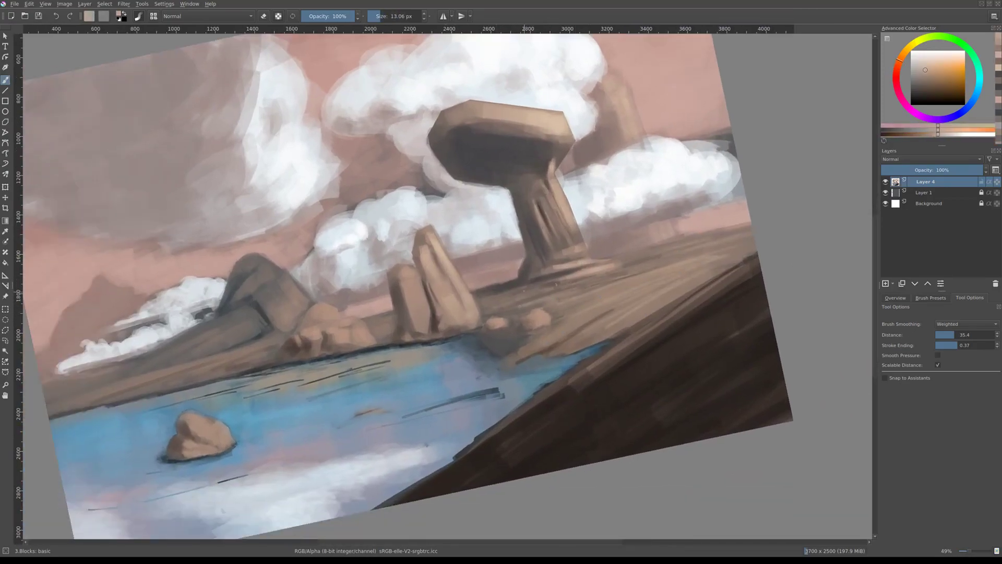
drag(365, 365, 595, 295)
drag(282, 337, 397, 292)
Sample a light sand tone from the shoreline ground and reduce the canvas tilt.
scroll(397, 293, down, 3)
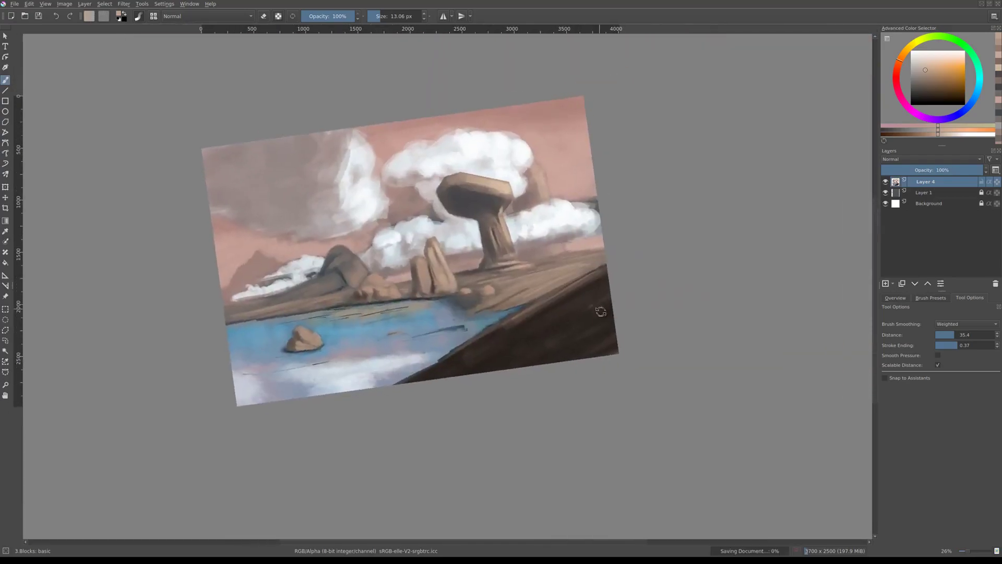
scroll(456, 282, up, 4)
ctrl+click(456, 282)
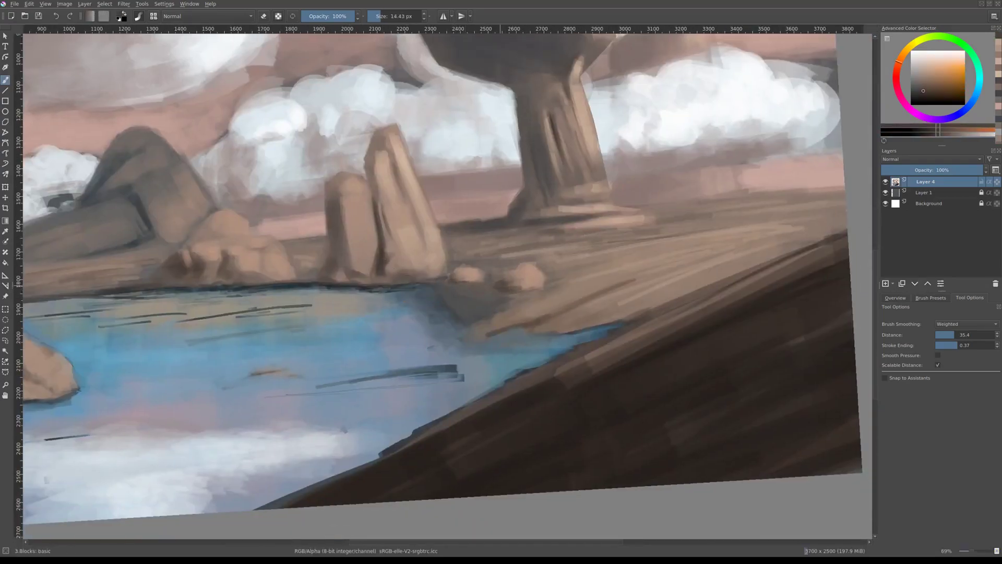
scroll(482, 302, down, 2)
scroll(451, 298, up, 2)
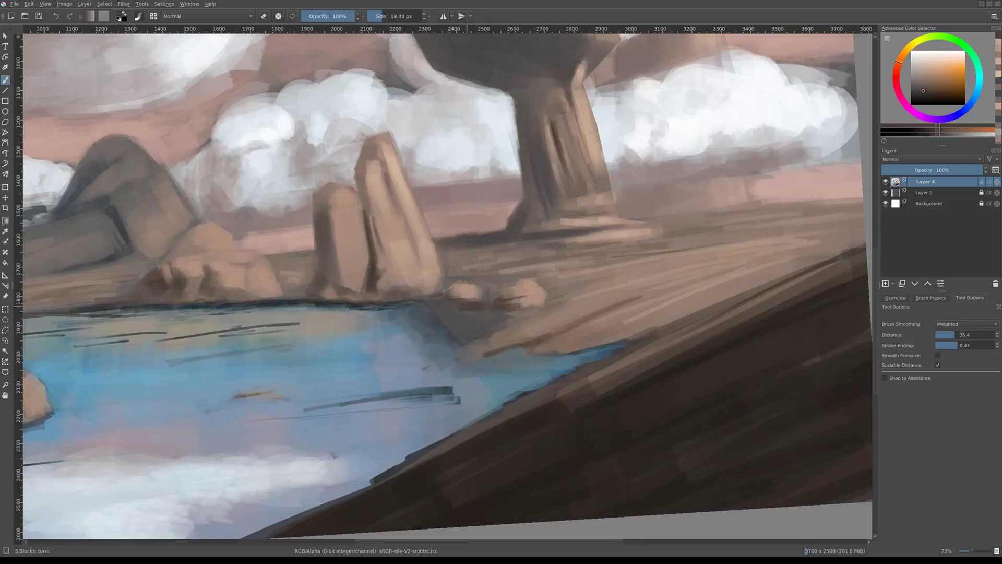
scroll(481, 307, up, 1)
scroll(510, 293, up, 1)
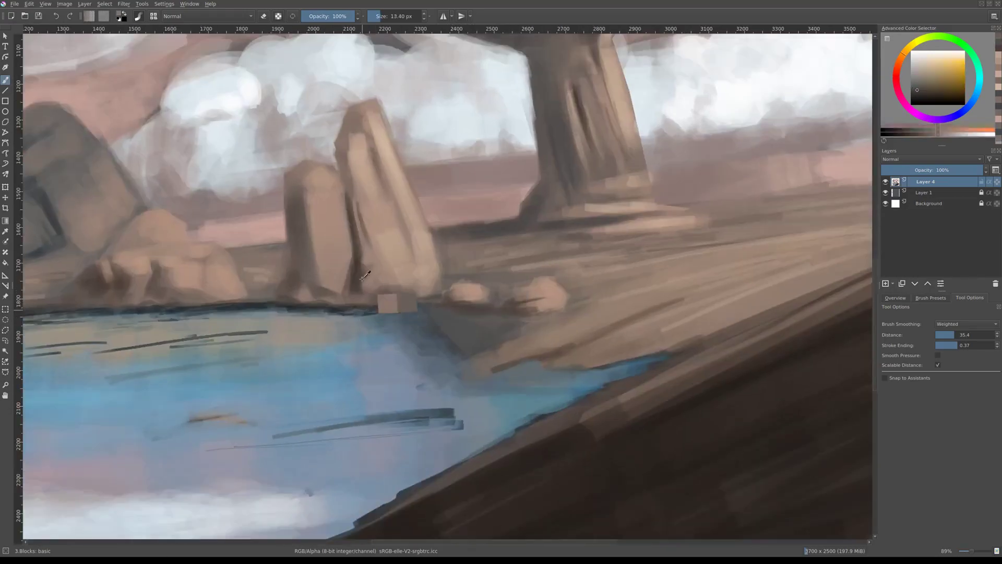
scroll(444, 316, down, 1)
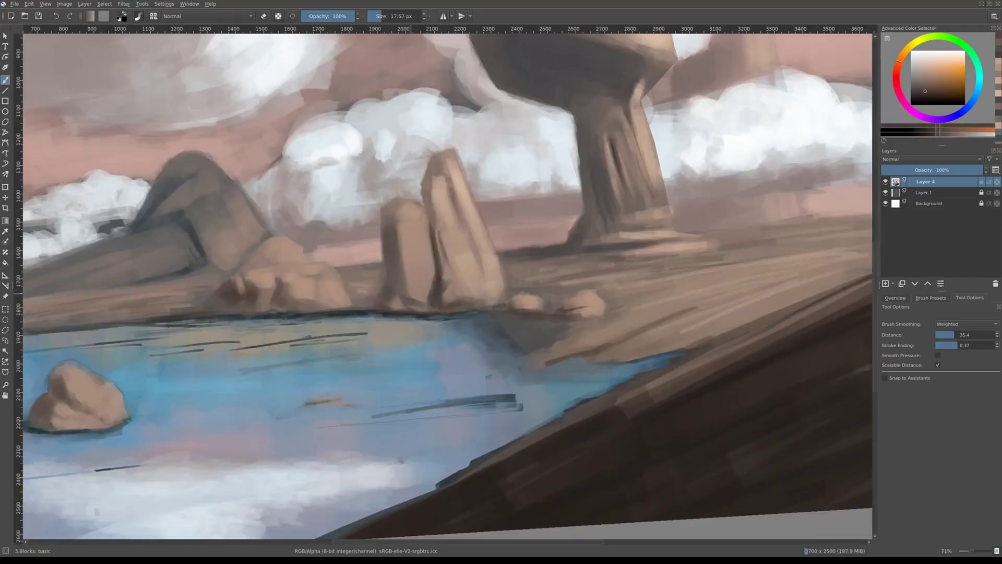
scroll(409, 303, up, 2)
scroll(380, 340, down, 5)
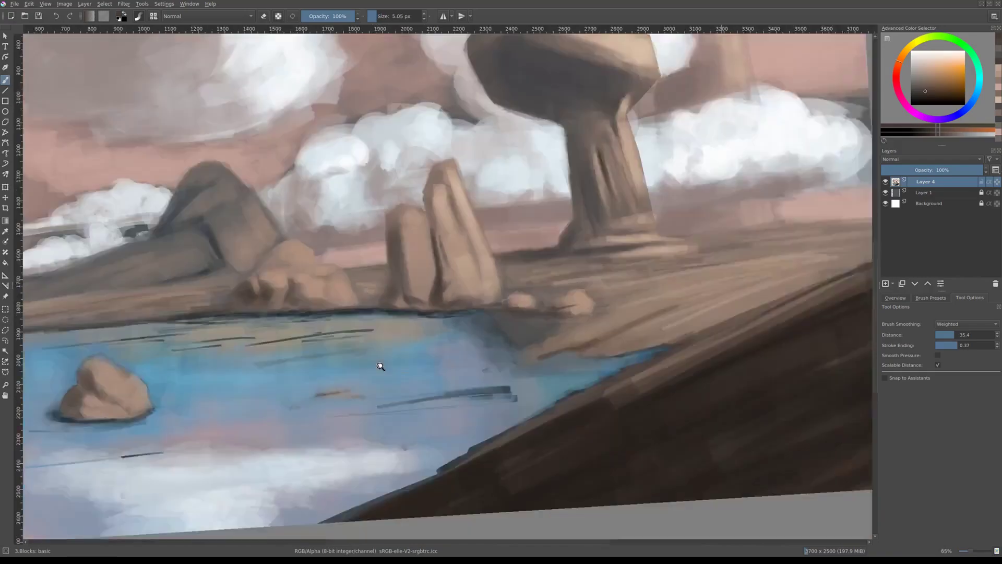
scroll(569, 293, up, 2)
scroll(530, 316, down, 2)
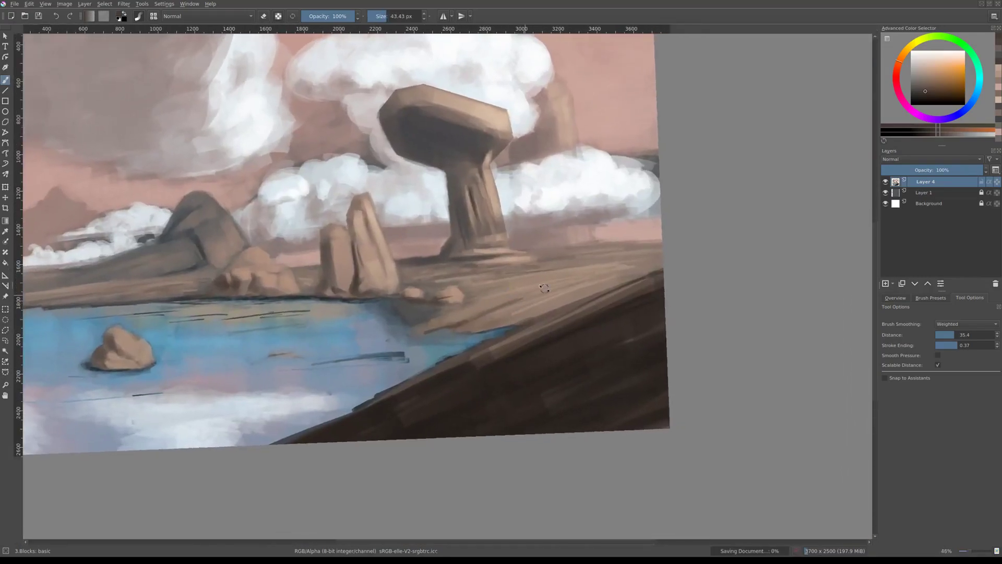
scroll(532, 310, down, 3)
drag(532, 310, 533, 212)
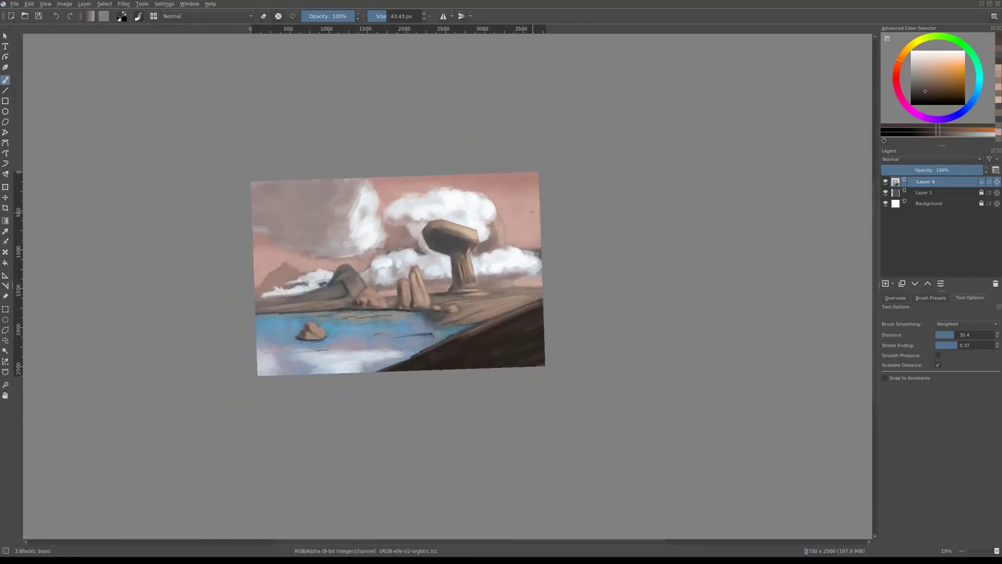